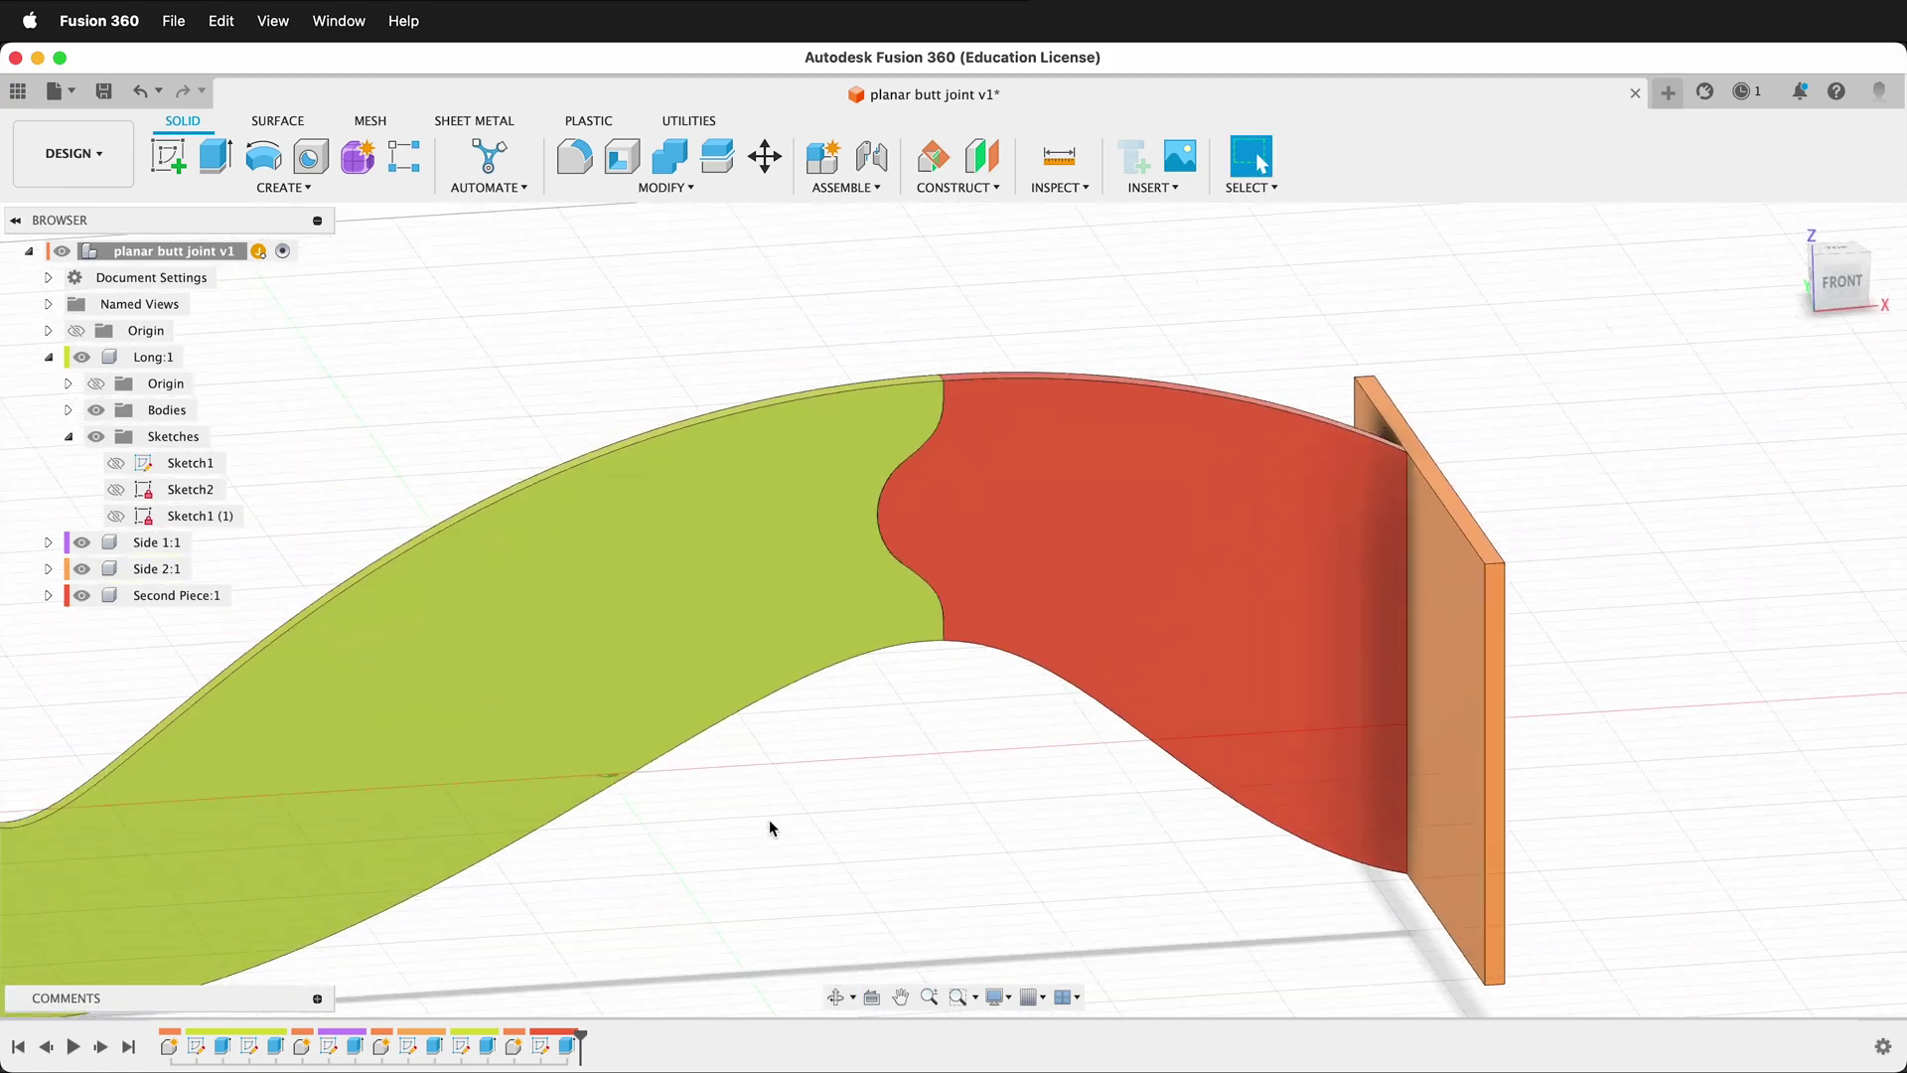
Step: Pan and orbit around the curved board jointed between its purple and orange side plates
middle_click_drag(775, 817, 1041, 709)
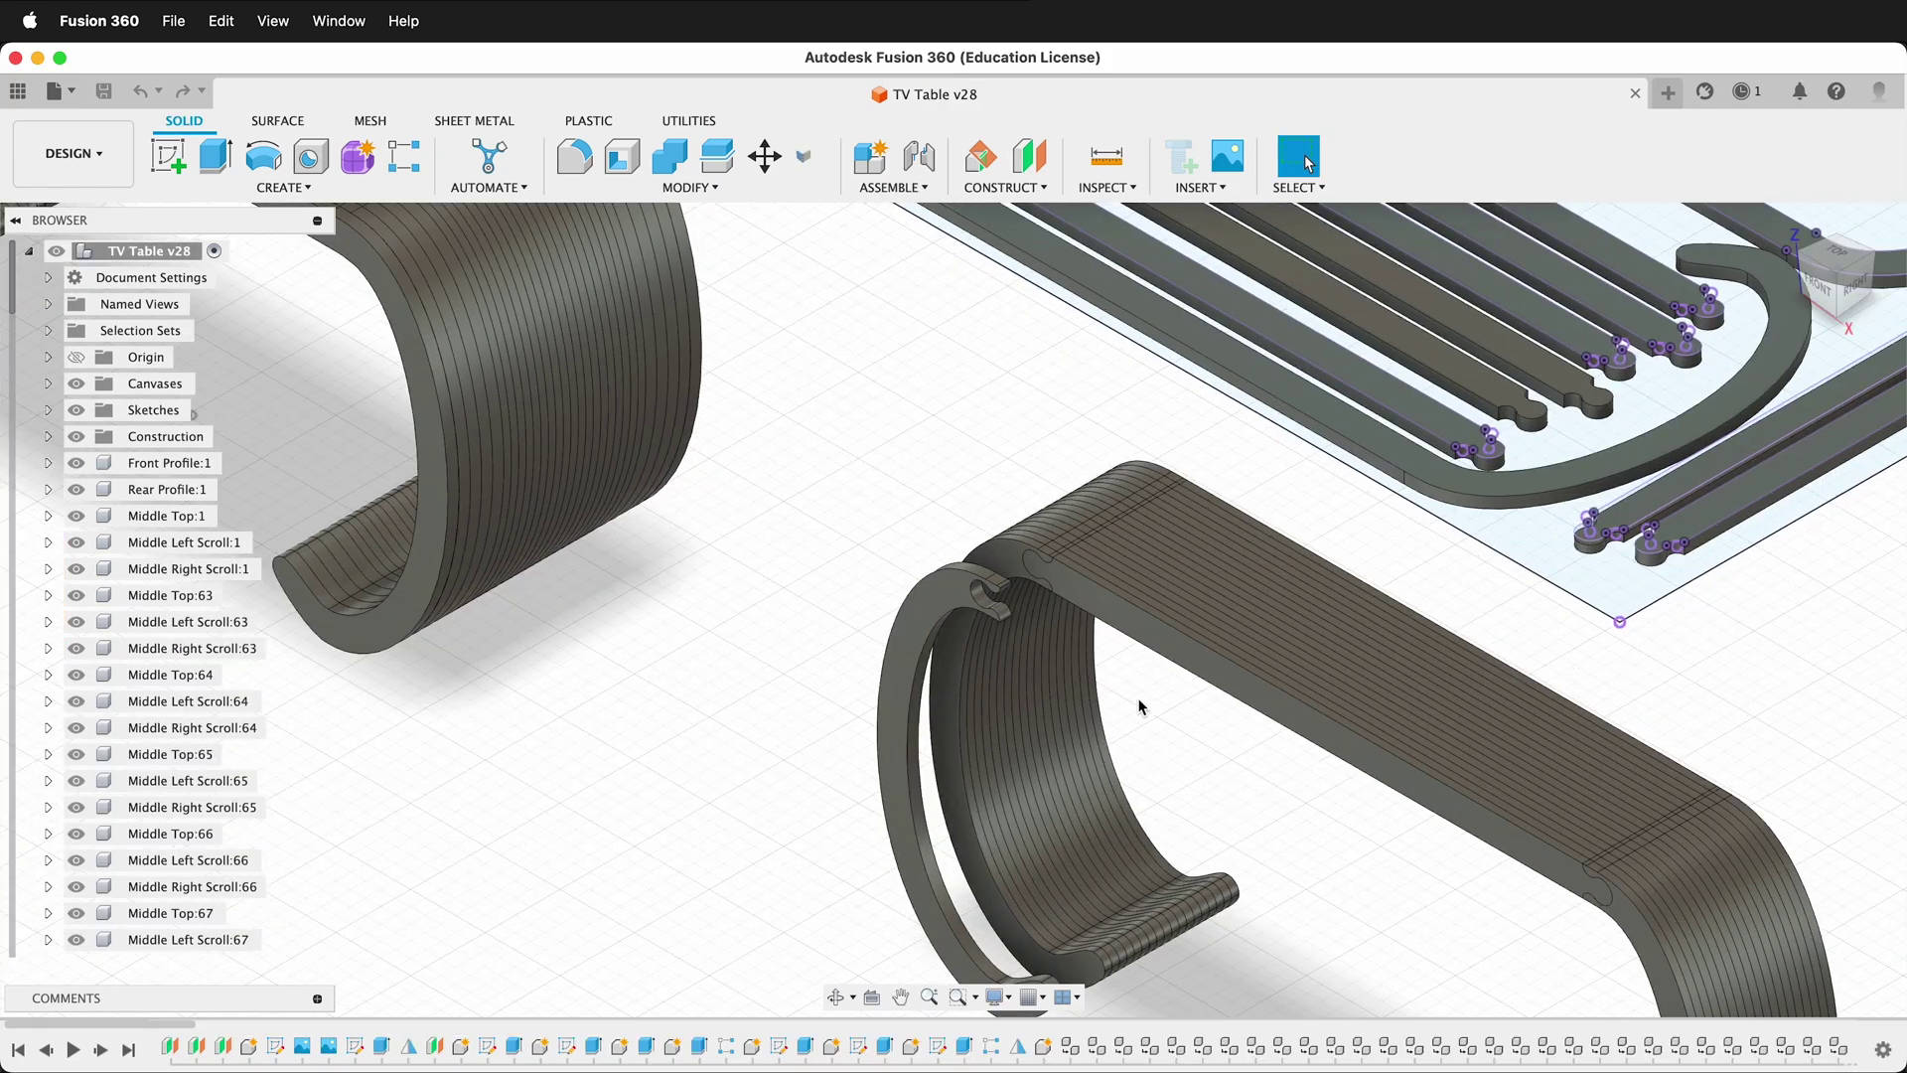
scroll(1141, 708, "up", 5)
mouse_move(1192, 456)
middle_mouse_down("shift")
mouse_move(975, 413)
mouse_move(1085, 475)
mouse_move(1354, 311)
mouse_move(1183, 480)
middle_mouse_up("shift")
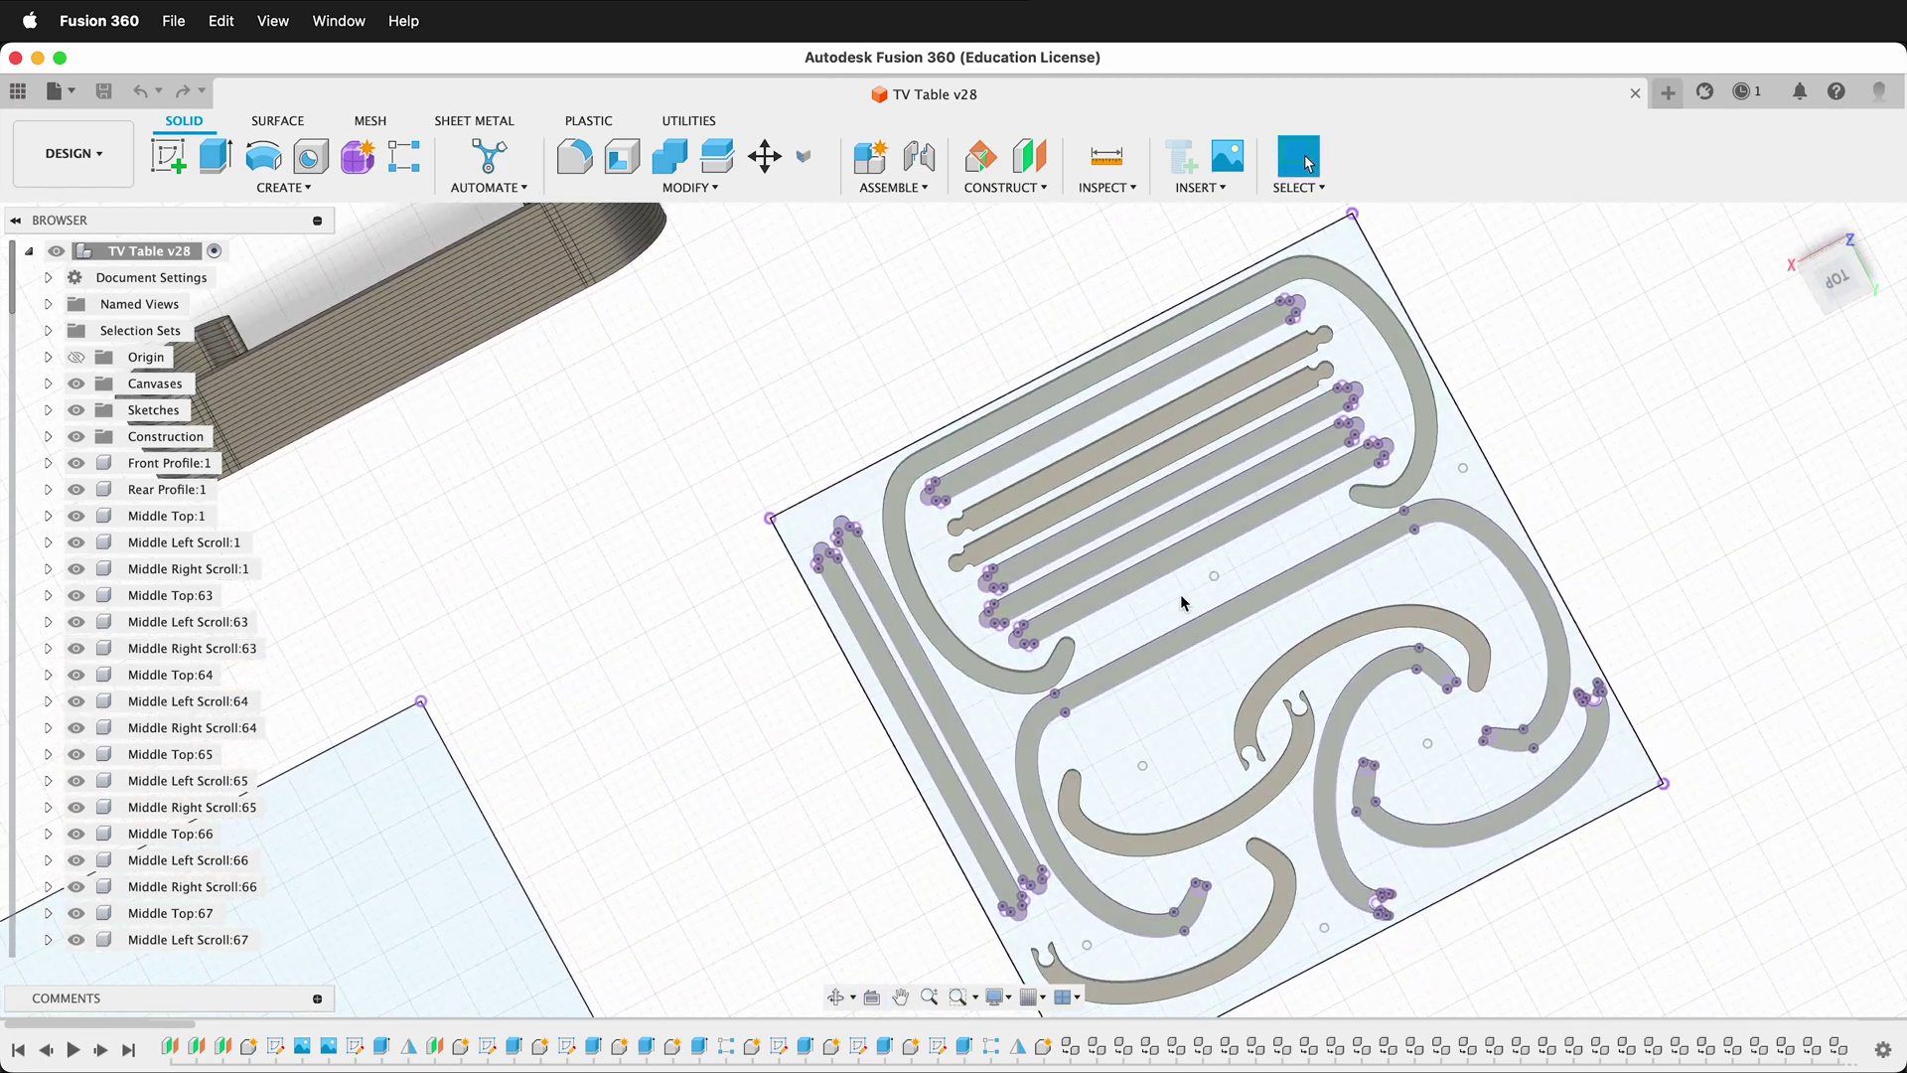
Step: Zoom and orbit the TV Table scroll layout, then snap it to the standard Top view
scroll(1228, 628, "up", 5)
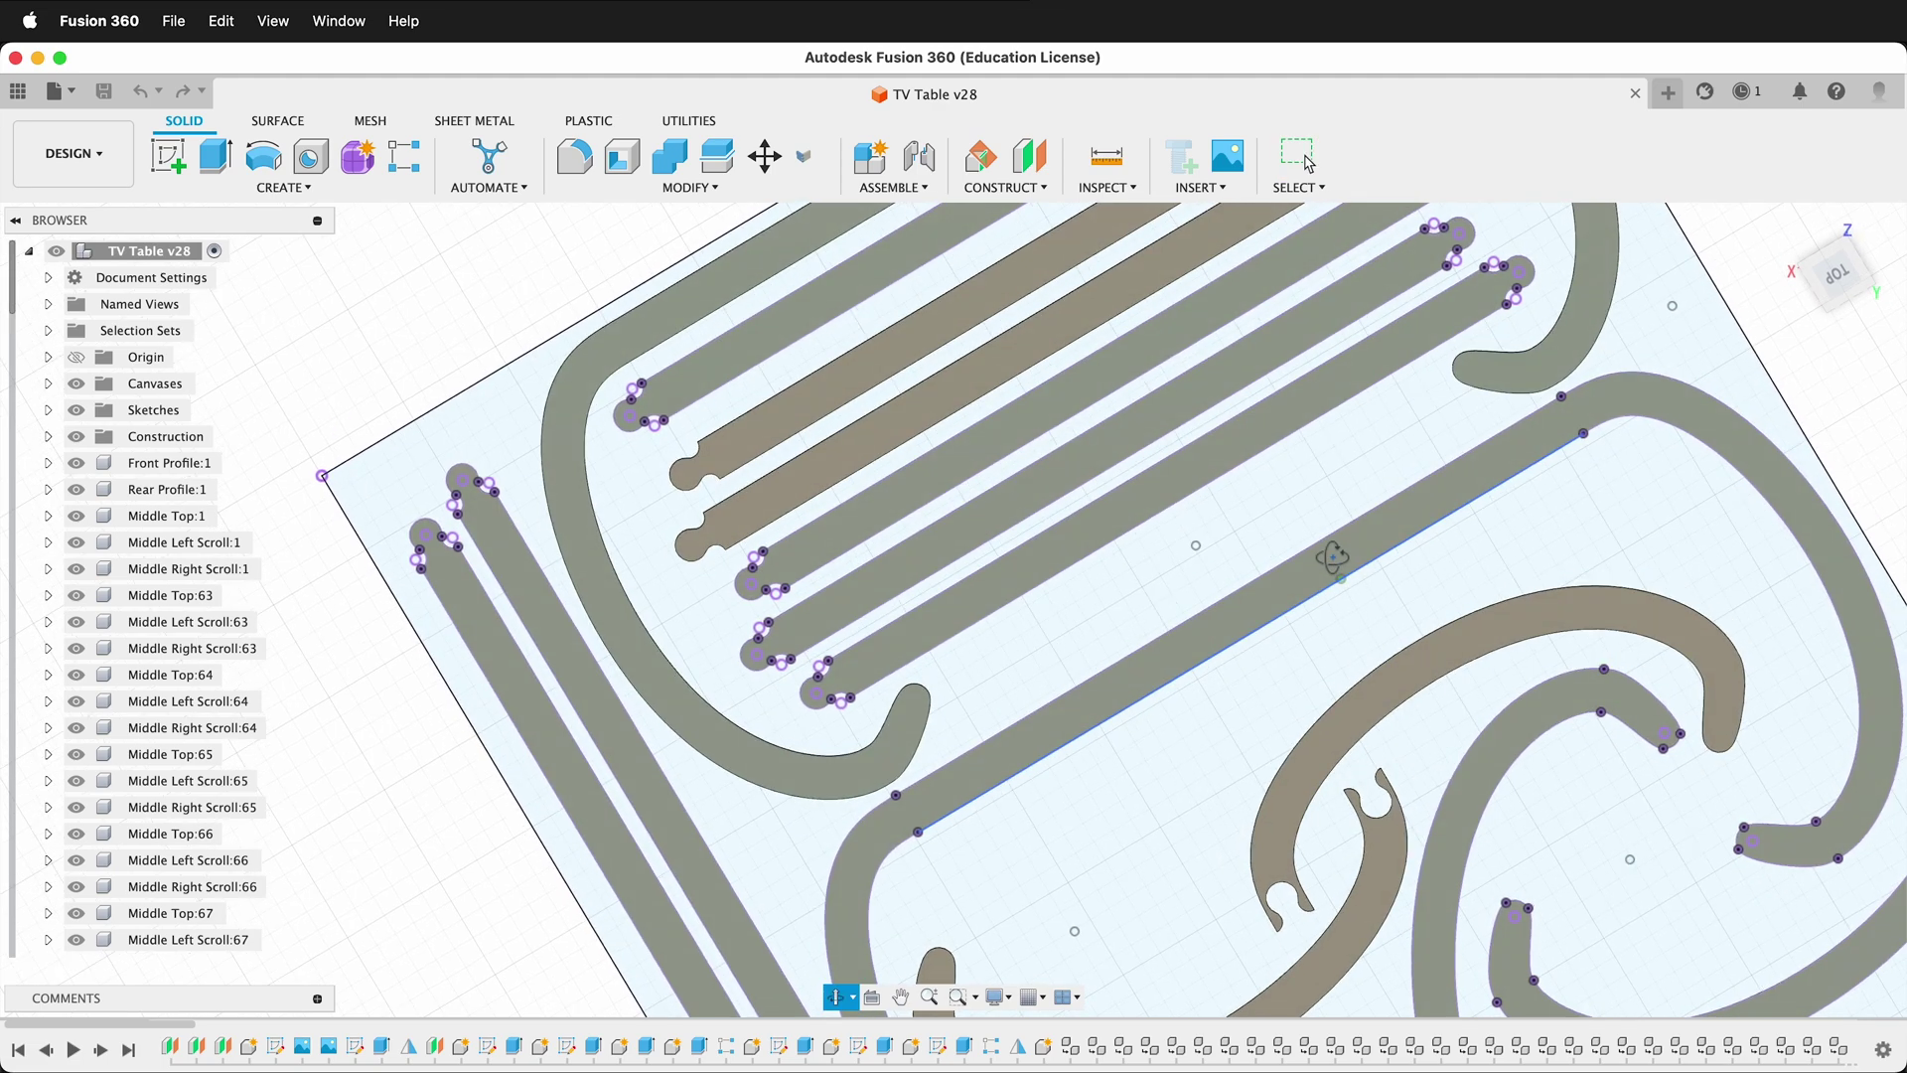
middle_click_drag(1324, 557, 1793, 420, "shift")
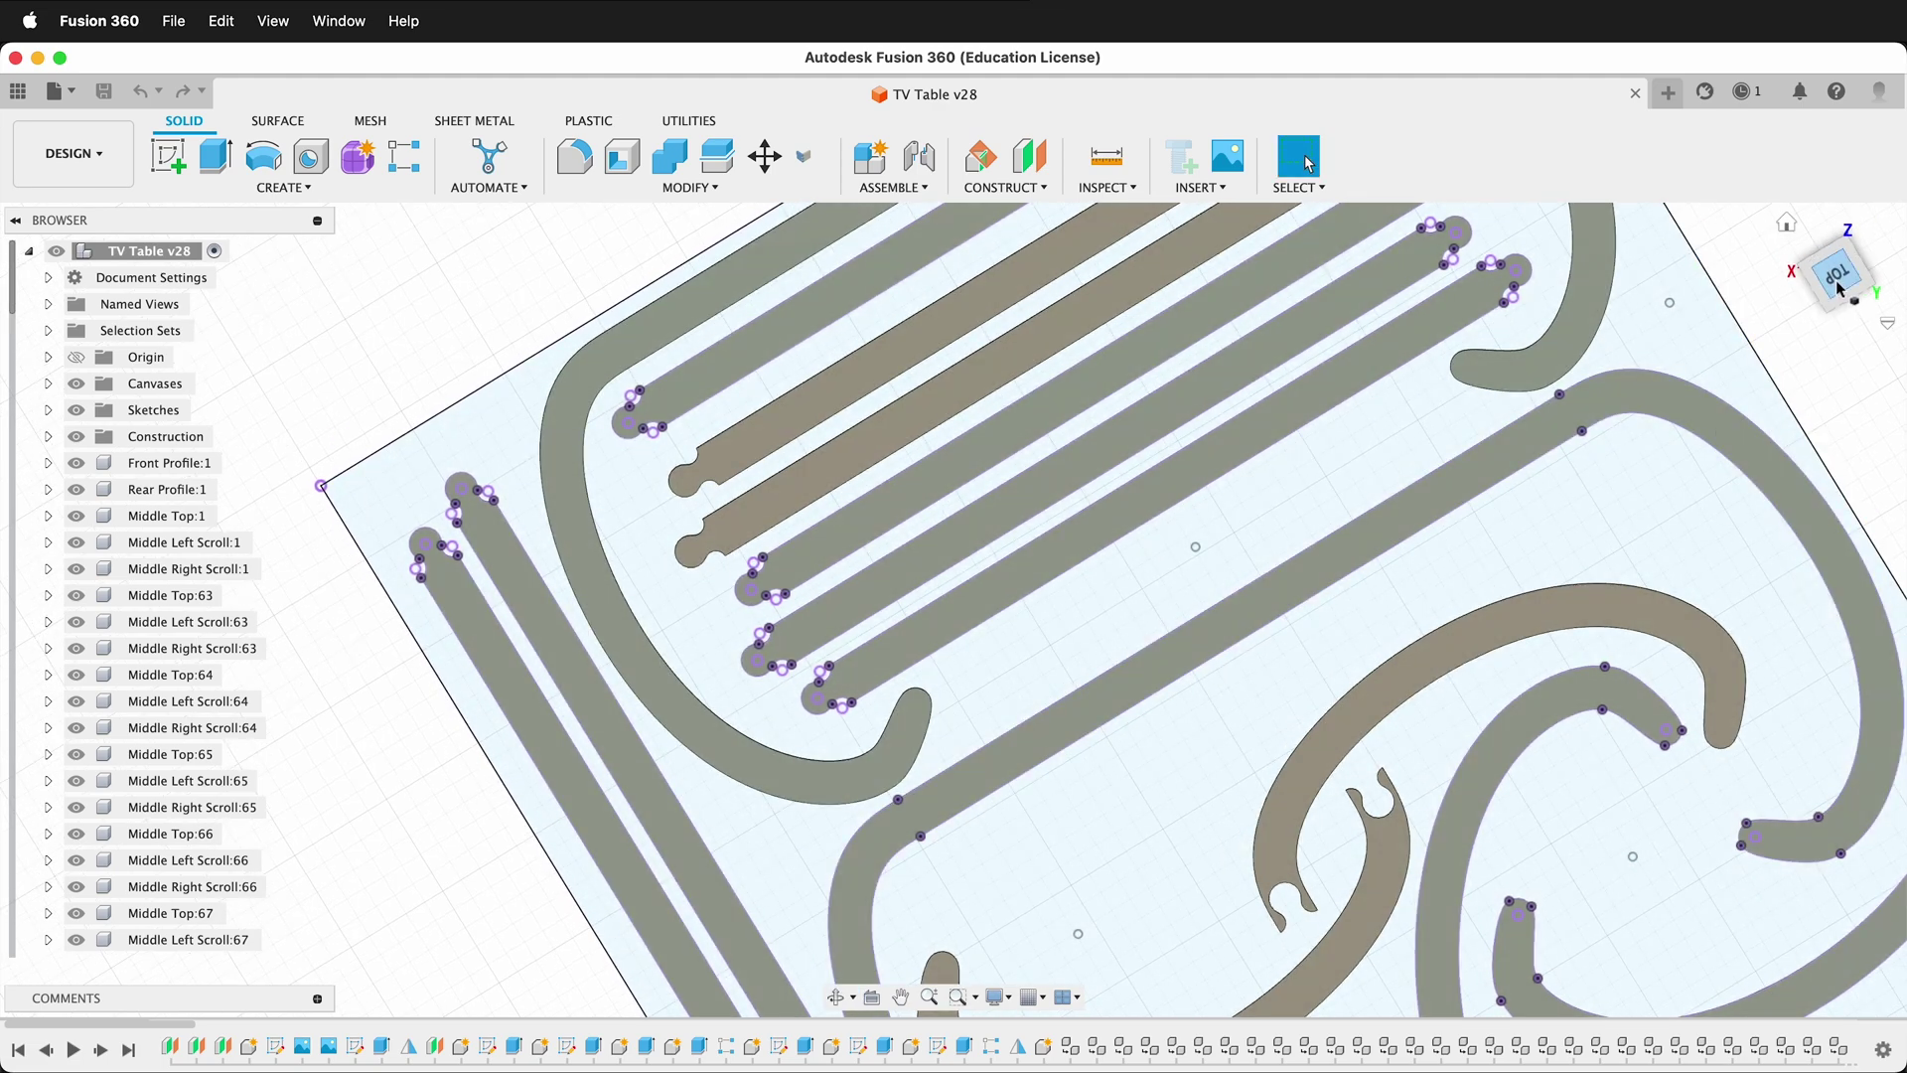
left_click(1837, 273)
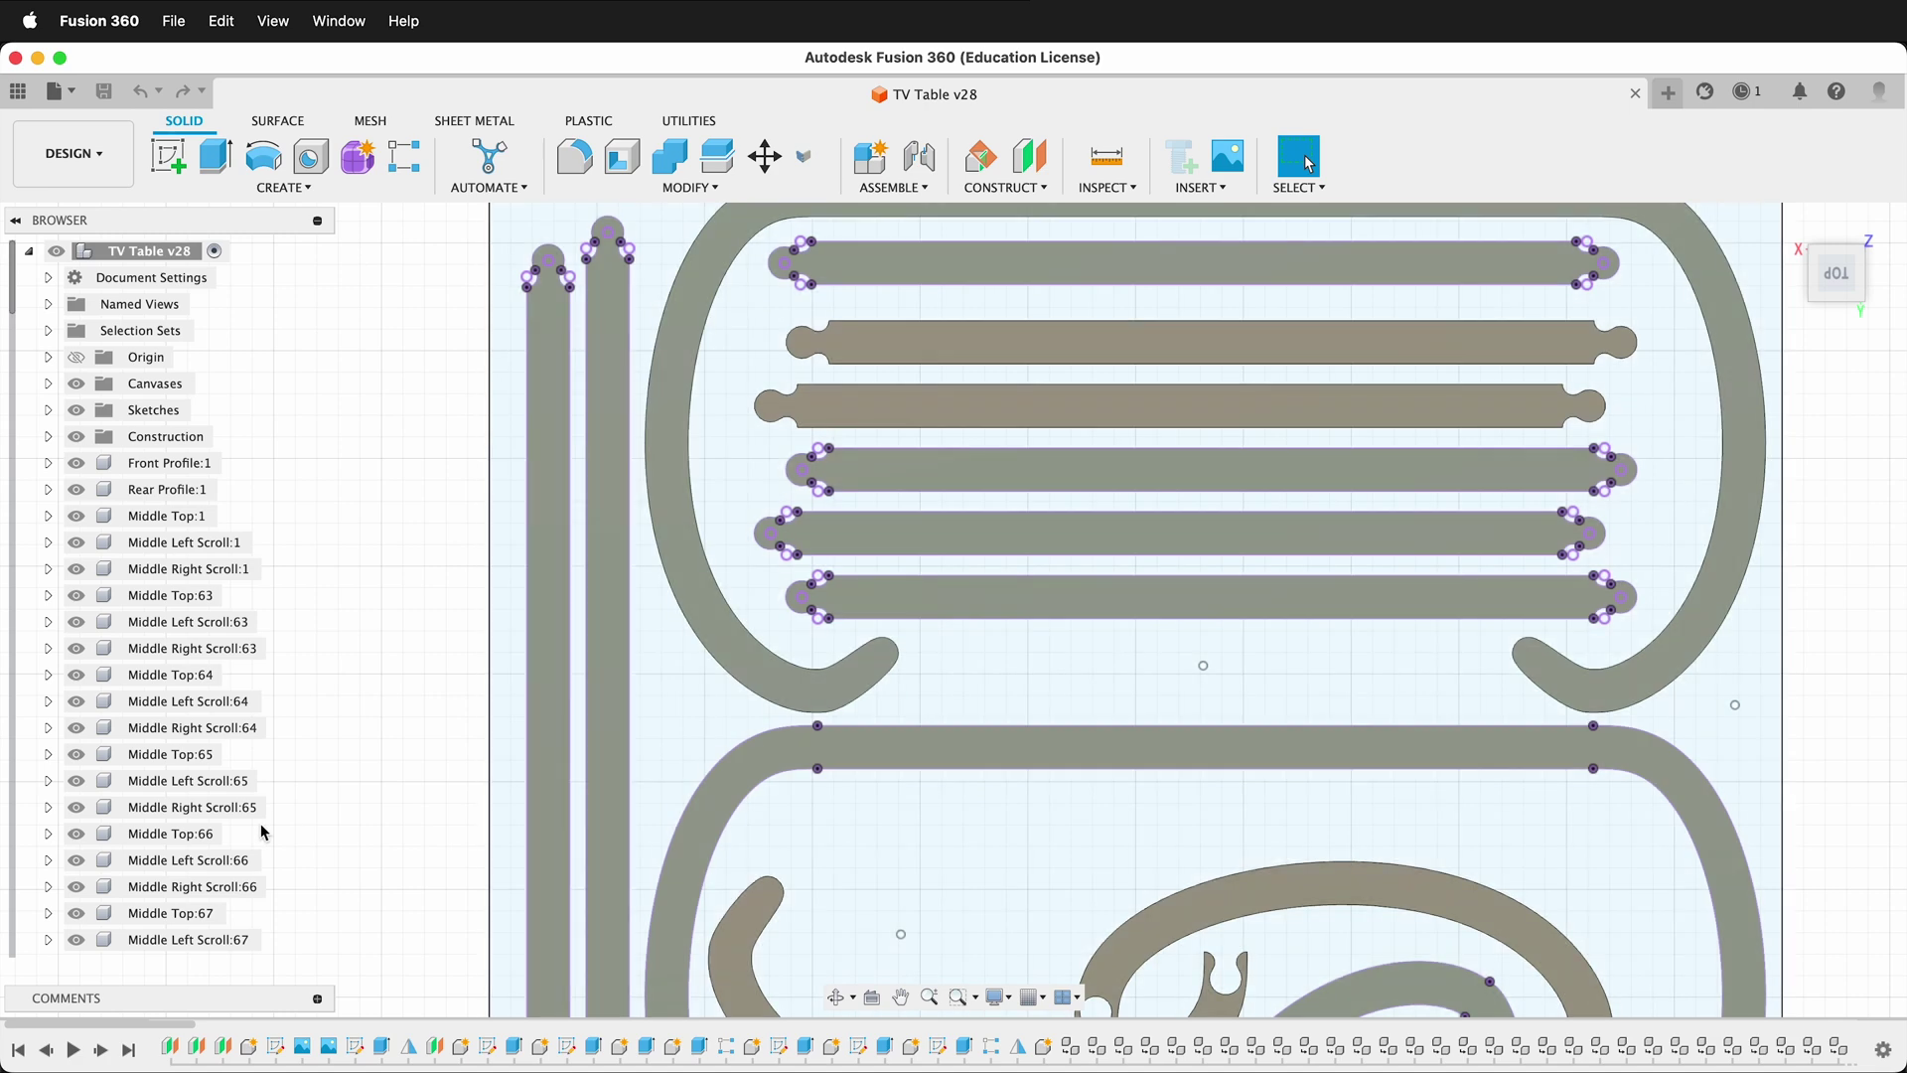
Step: Pan the TV Table layout to bring the lower pieces into view
mouse_move(399, 916)
middle_mouse_down()
mouse_move(396, 477)
mouse_move(359, 207)
middle_mouse_up()
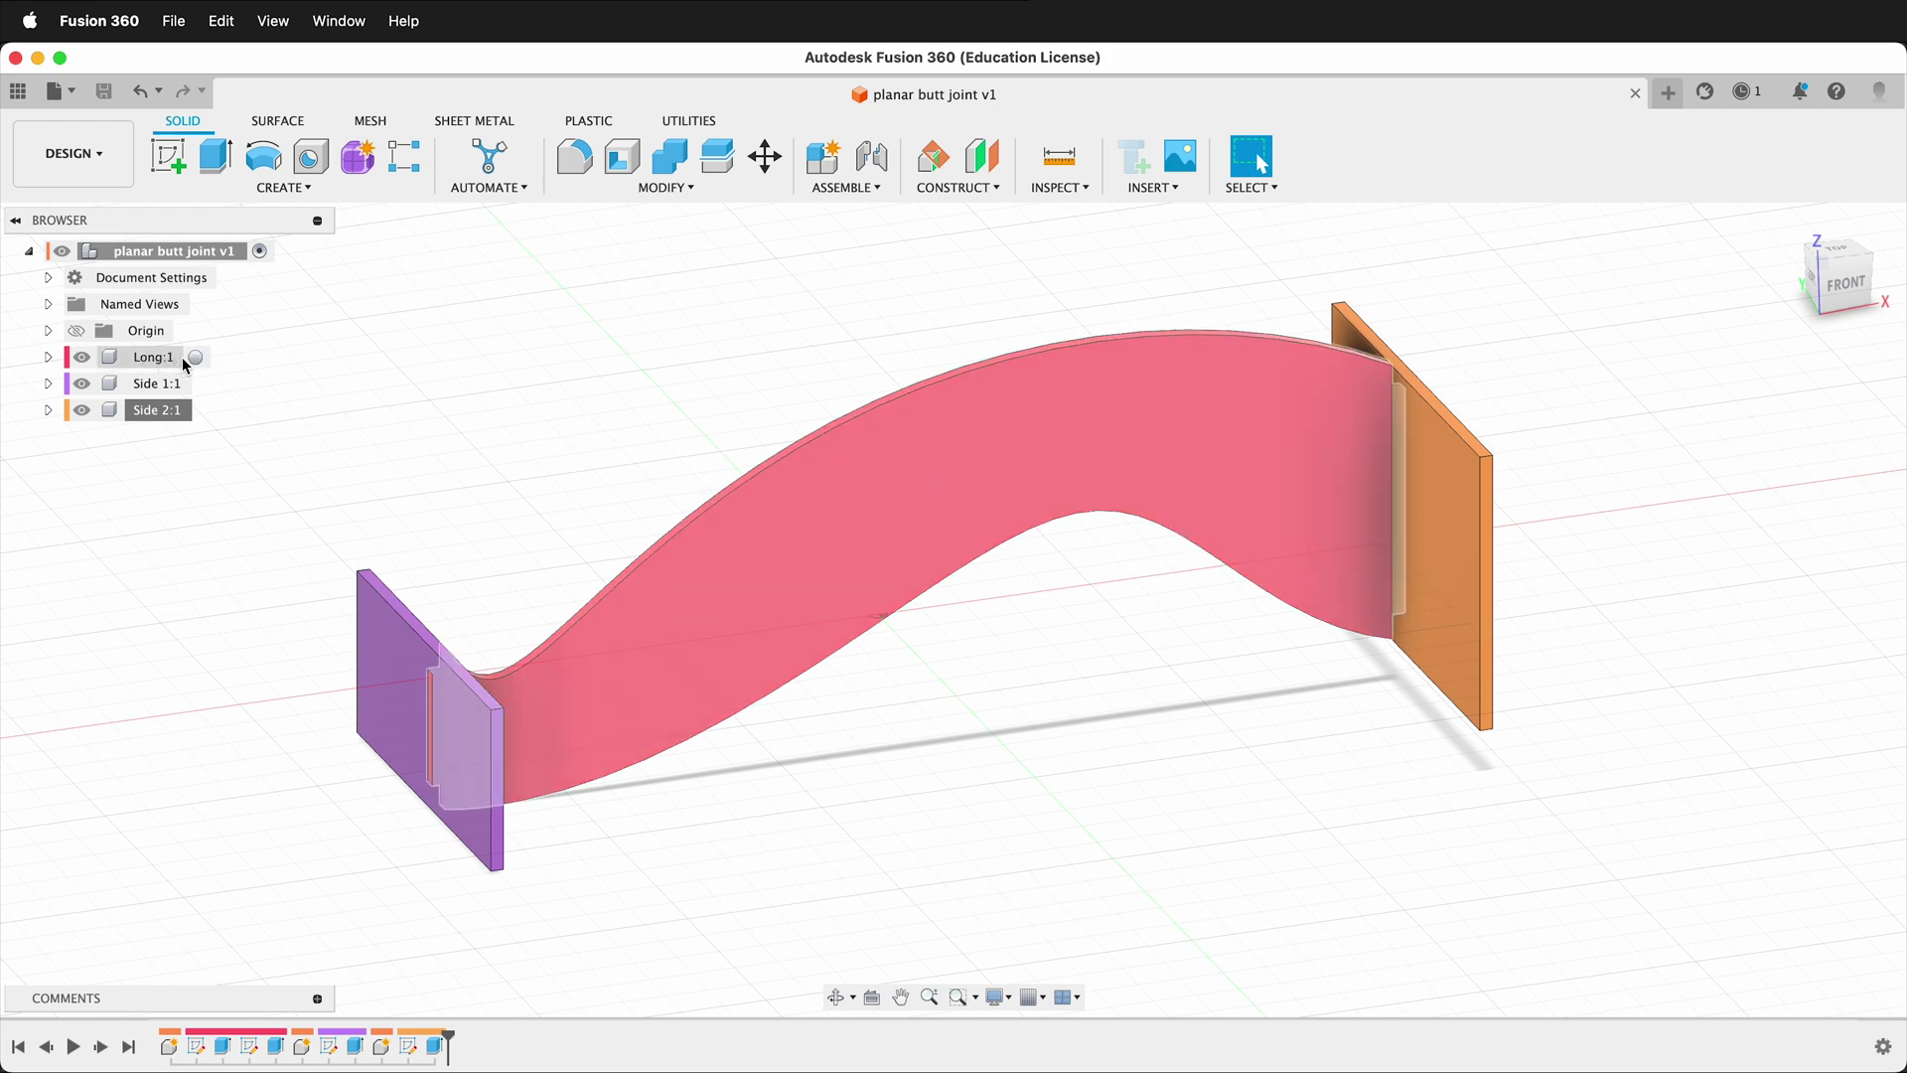
Step: Activate the Long:1 component from the Browser
left_click(185, 359)
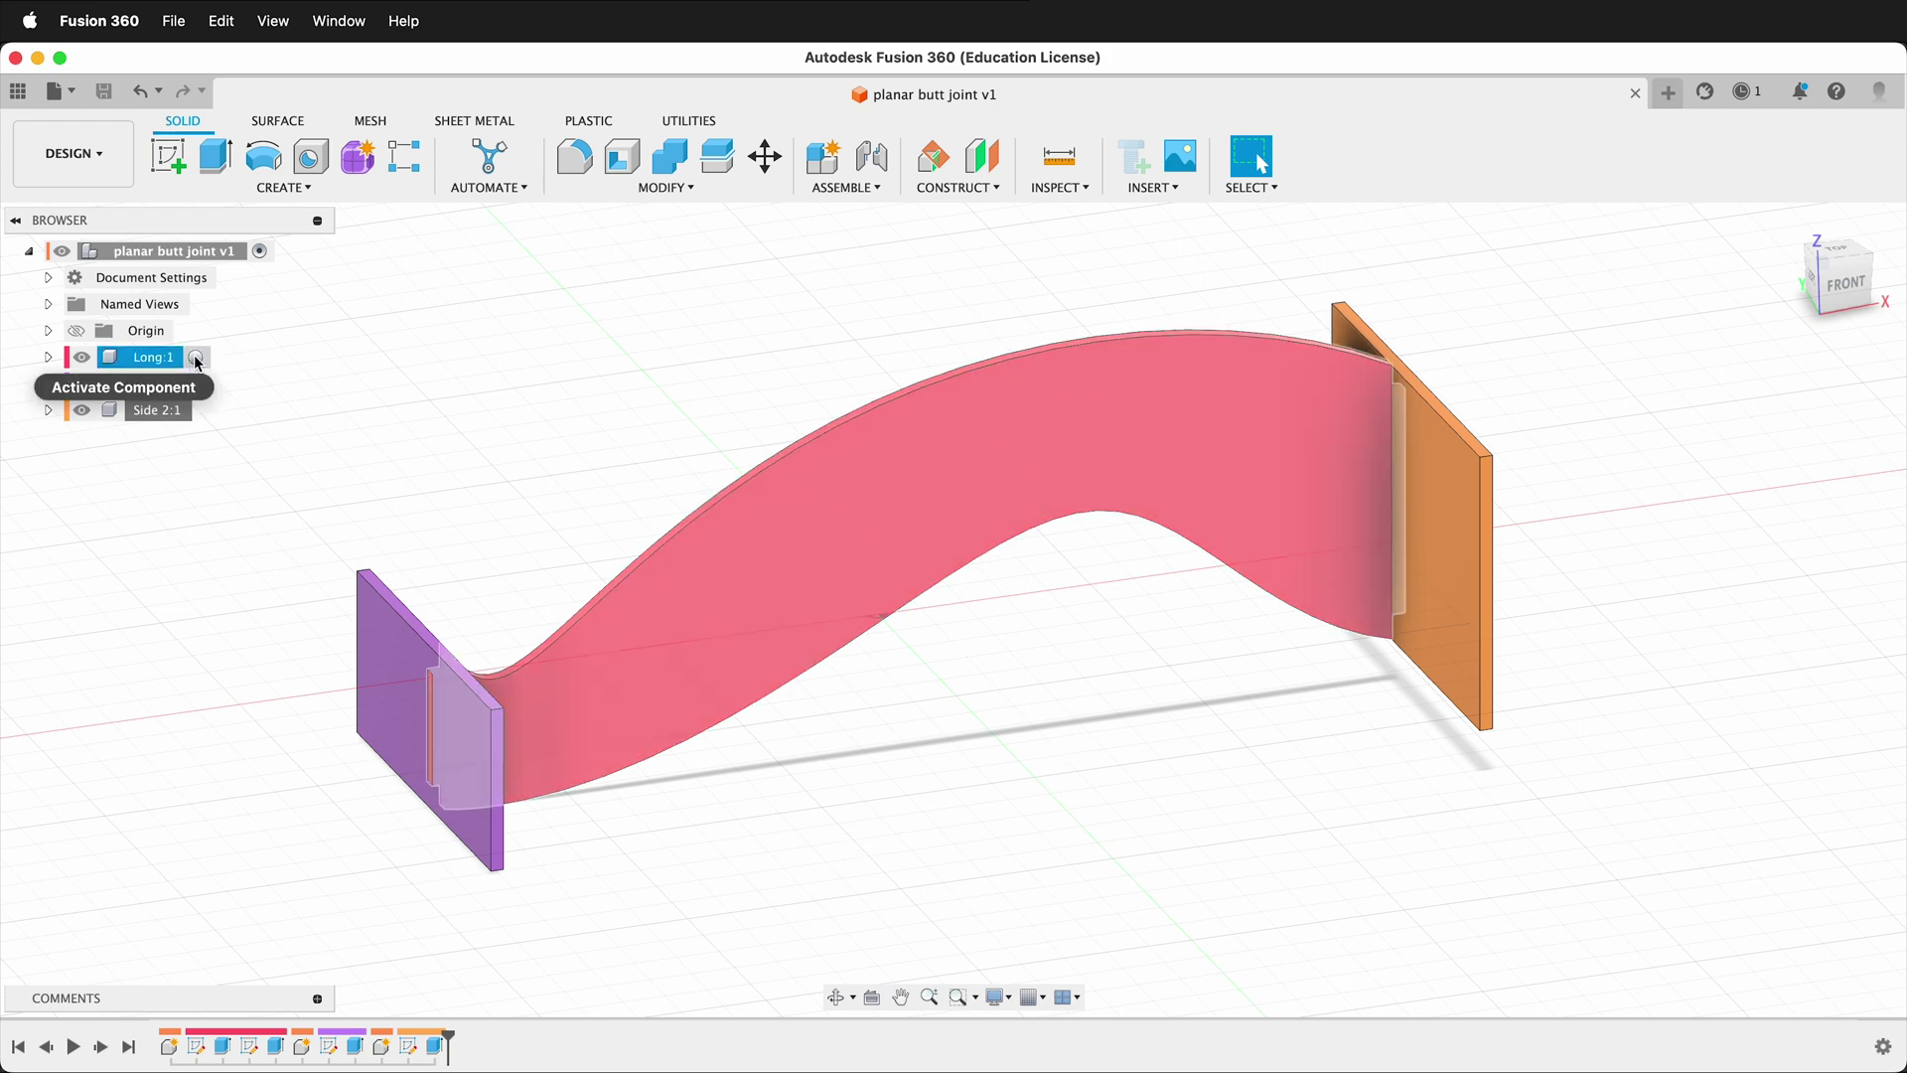
left_click(196, 358)
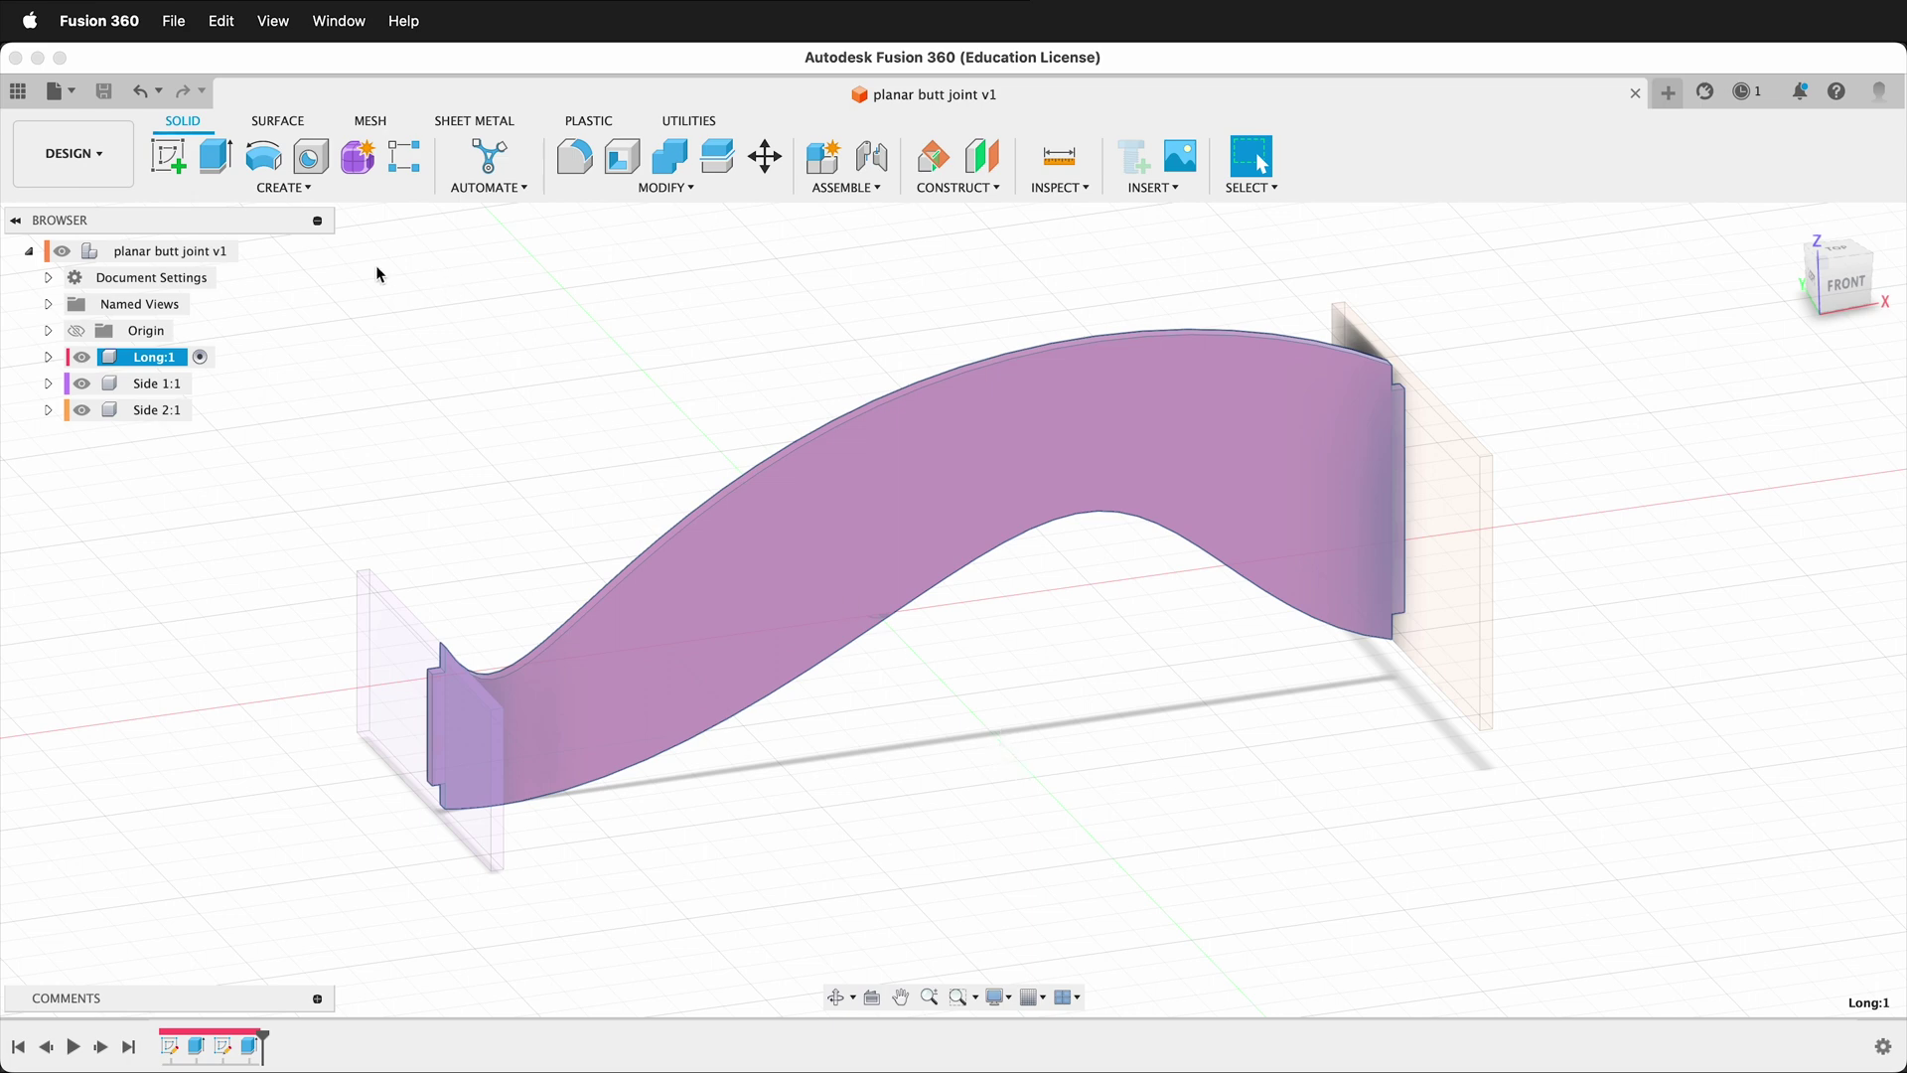
Step: Sketch on the Long board's face a 20 mm centre-diameter circle near its upper crest
left_click(164, 159)
left_click(1039, 439)
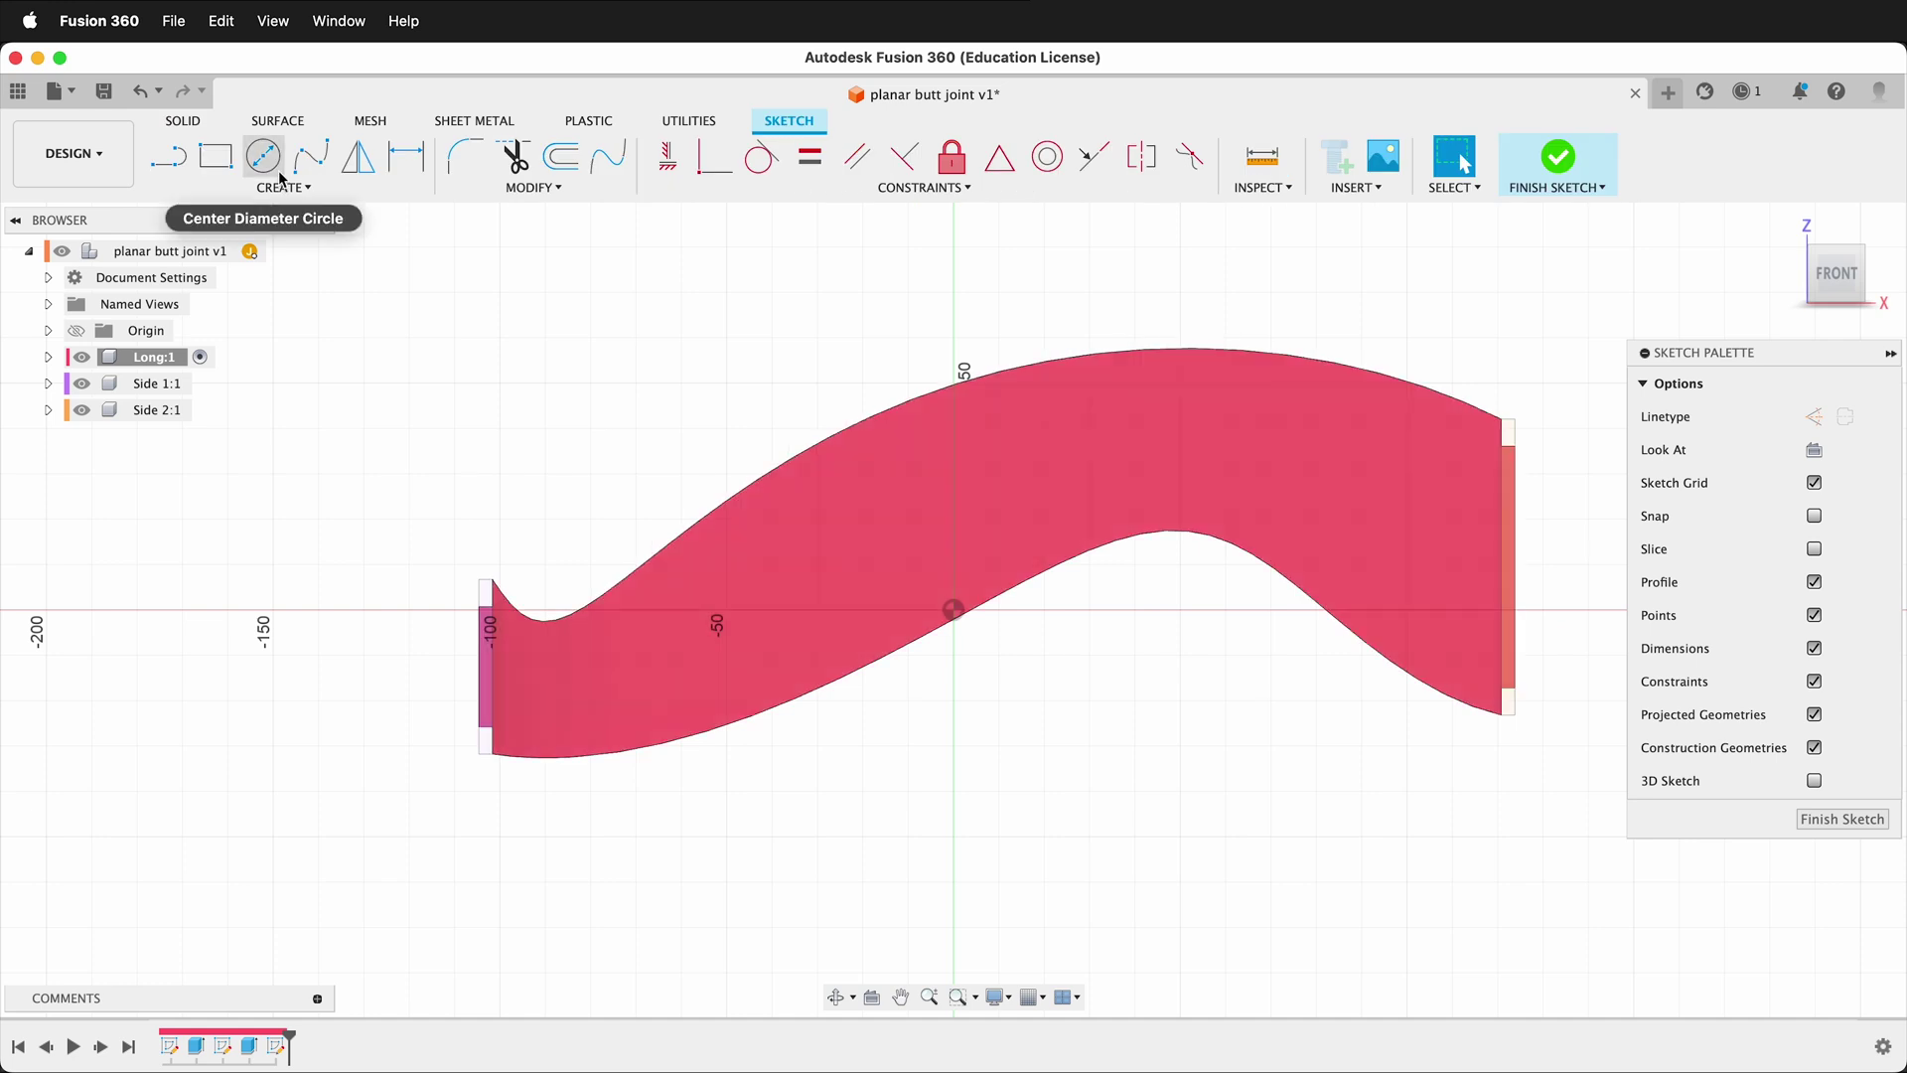
left_click(264, 156)
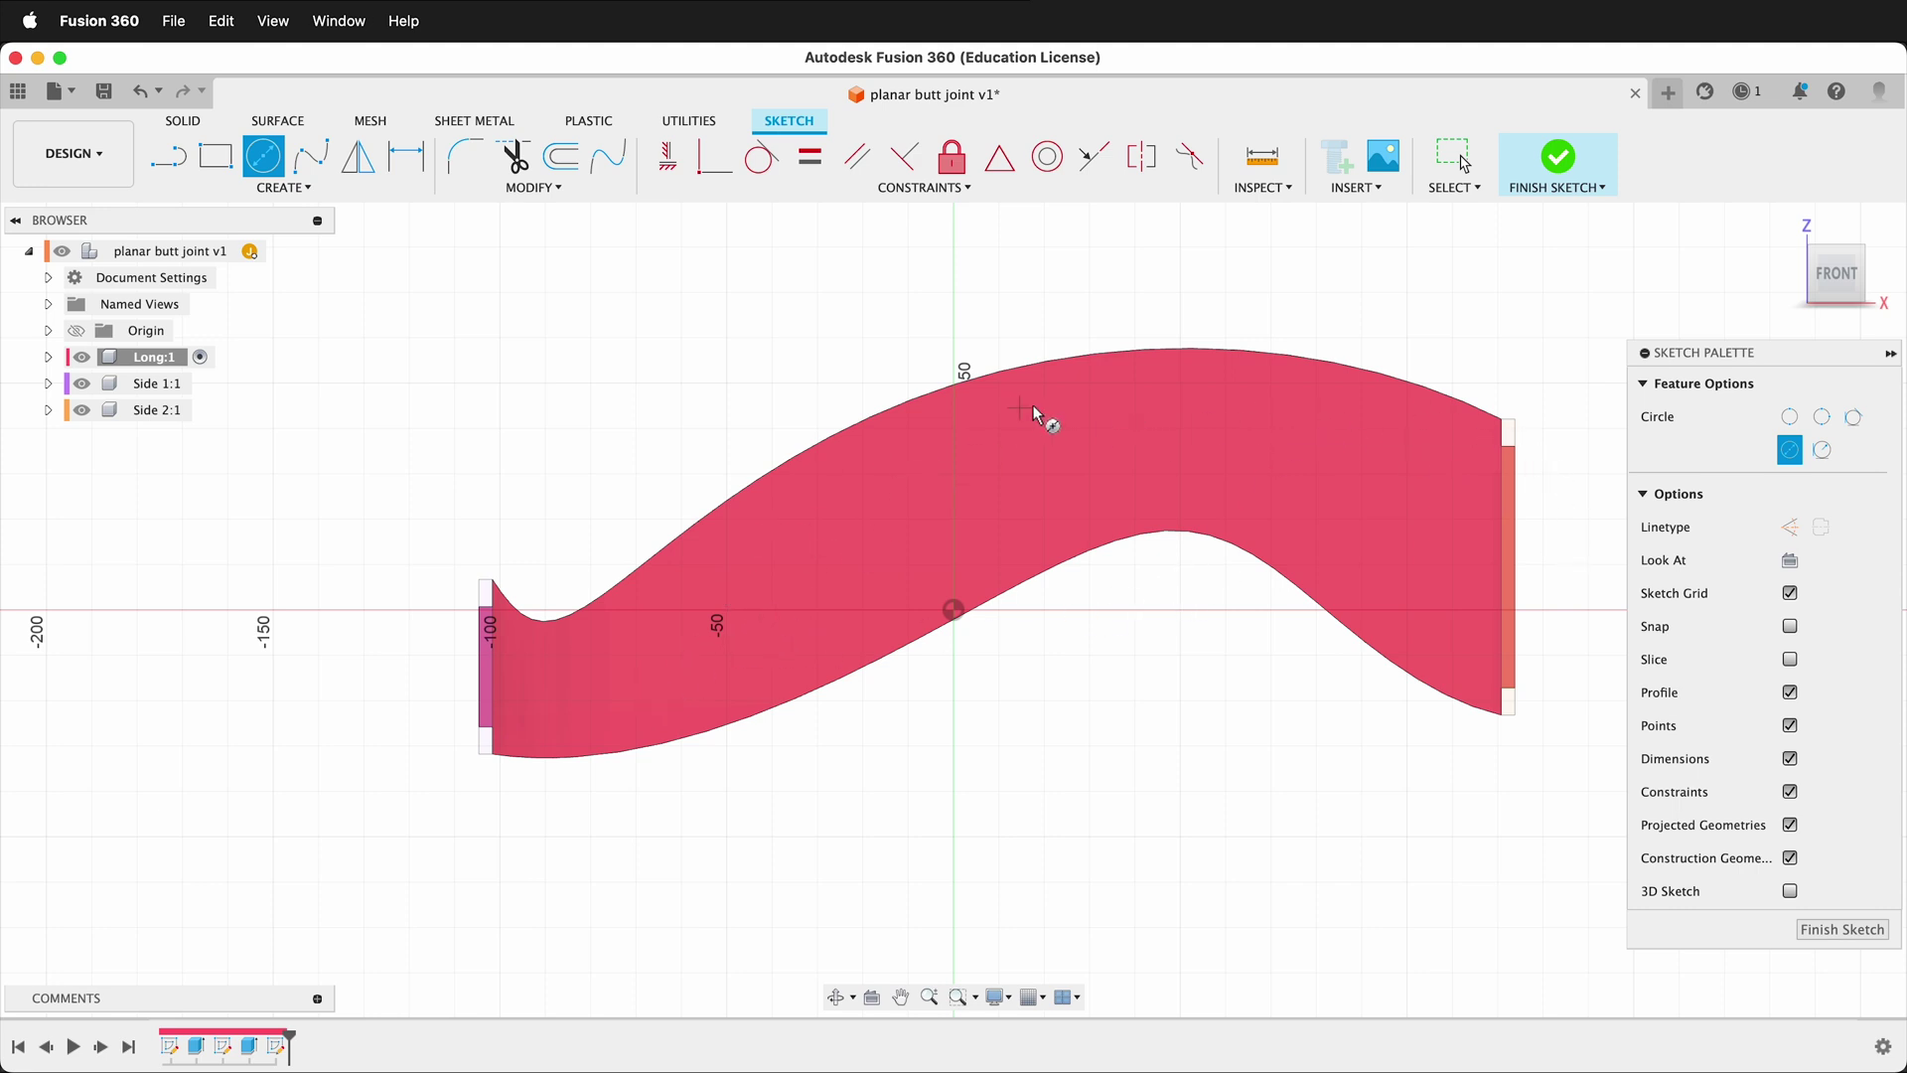
left_click(1178, 426)
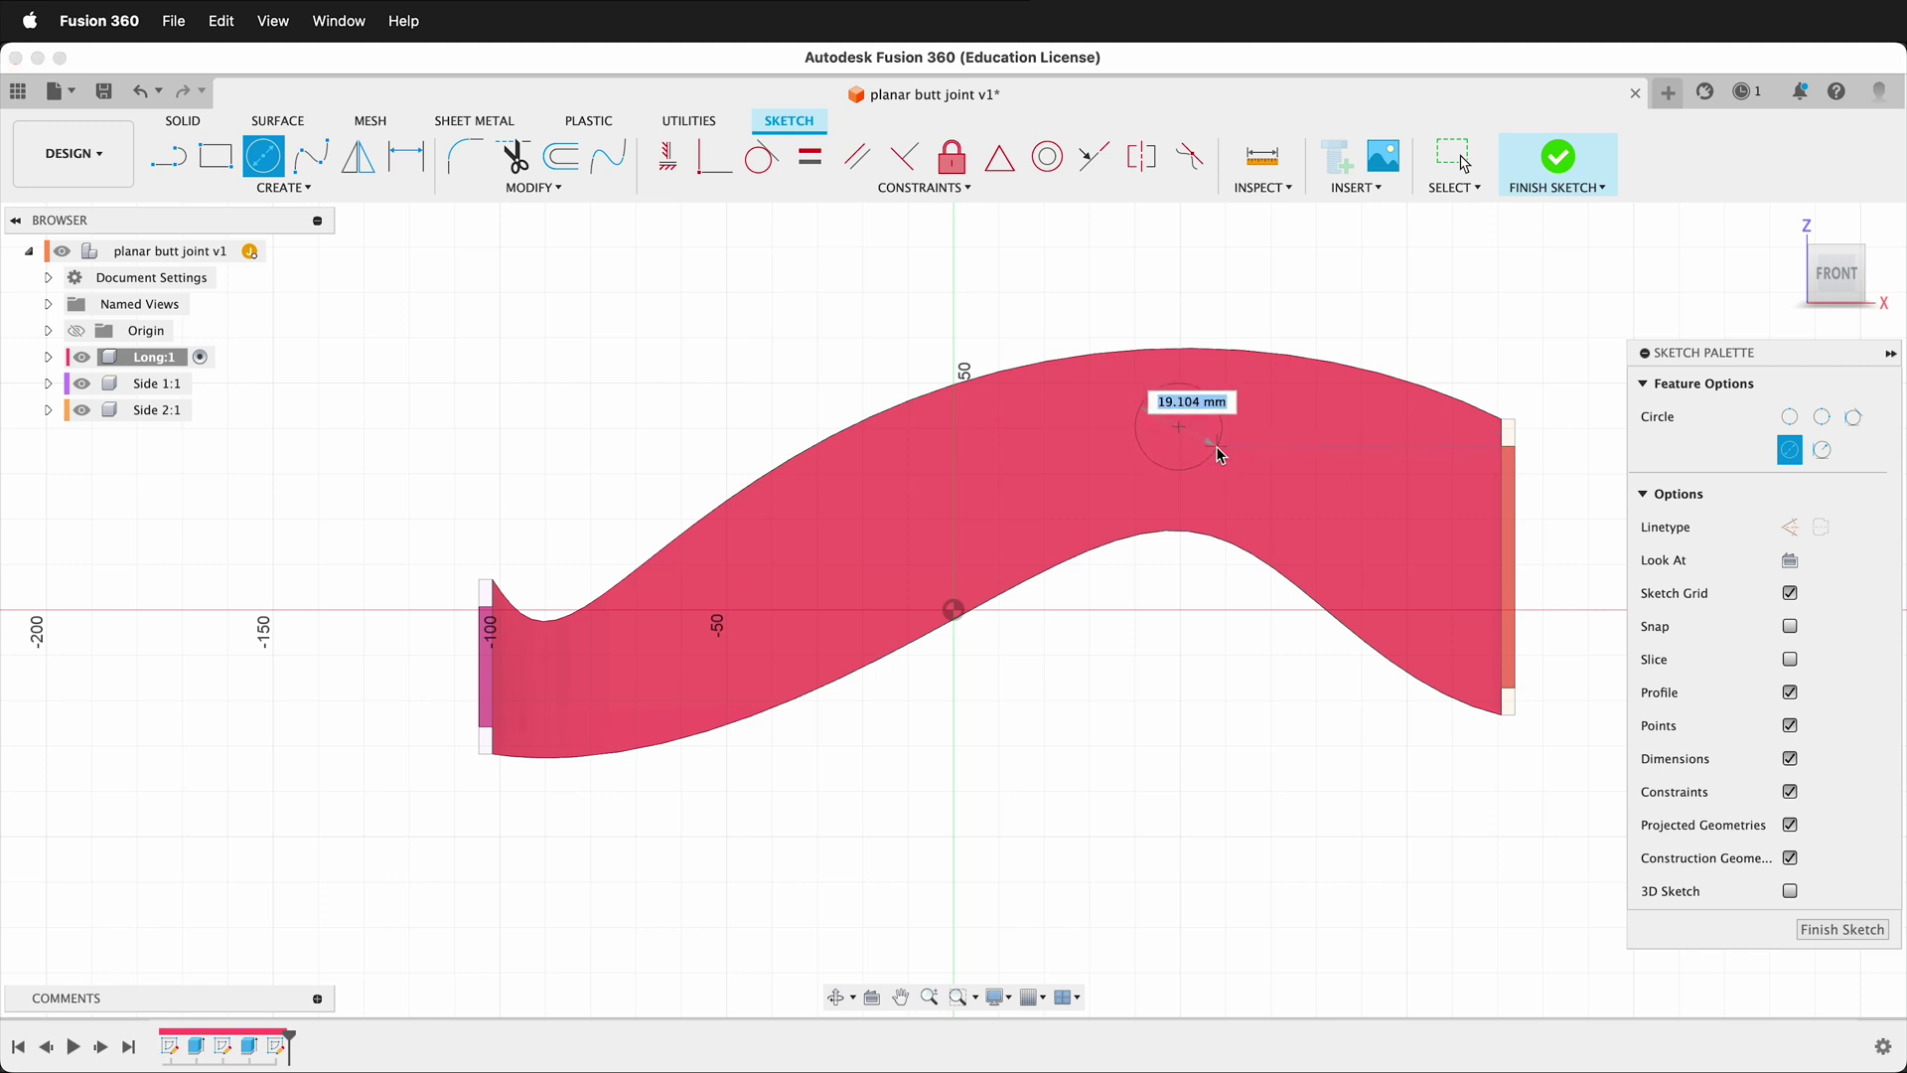
type("20")
key("Return")
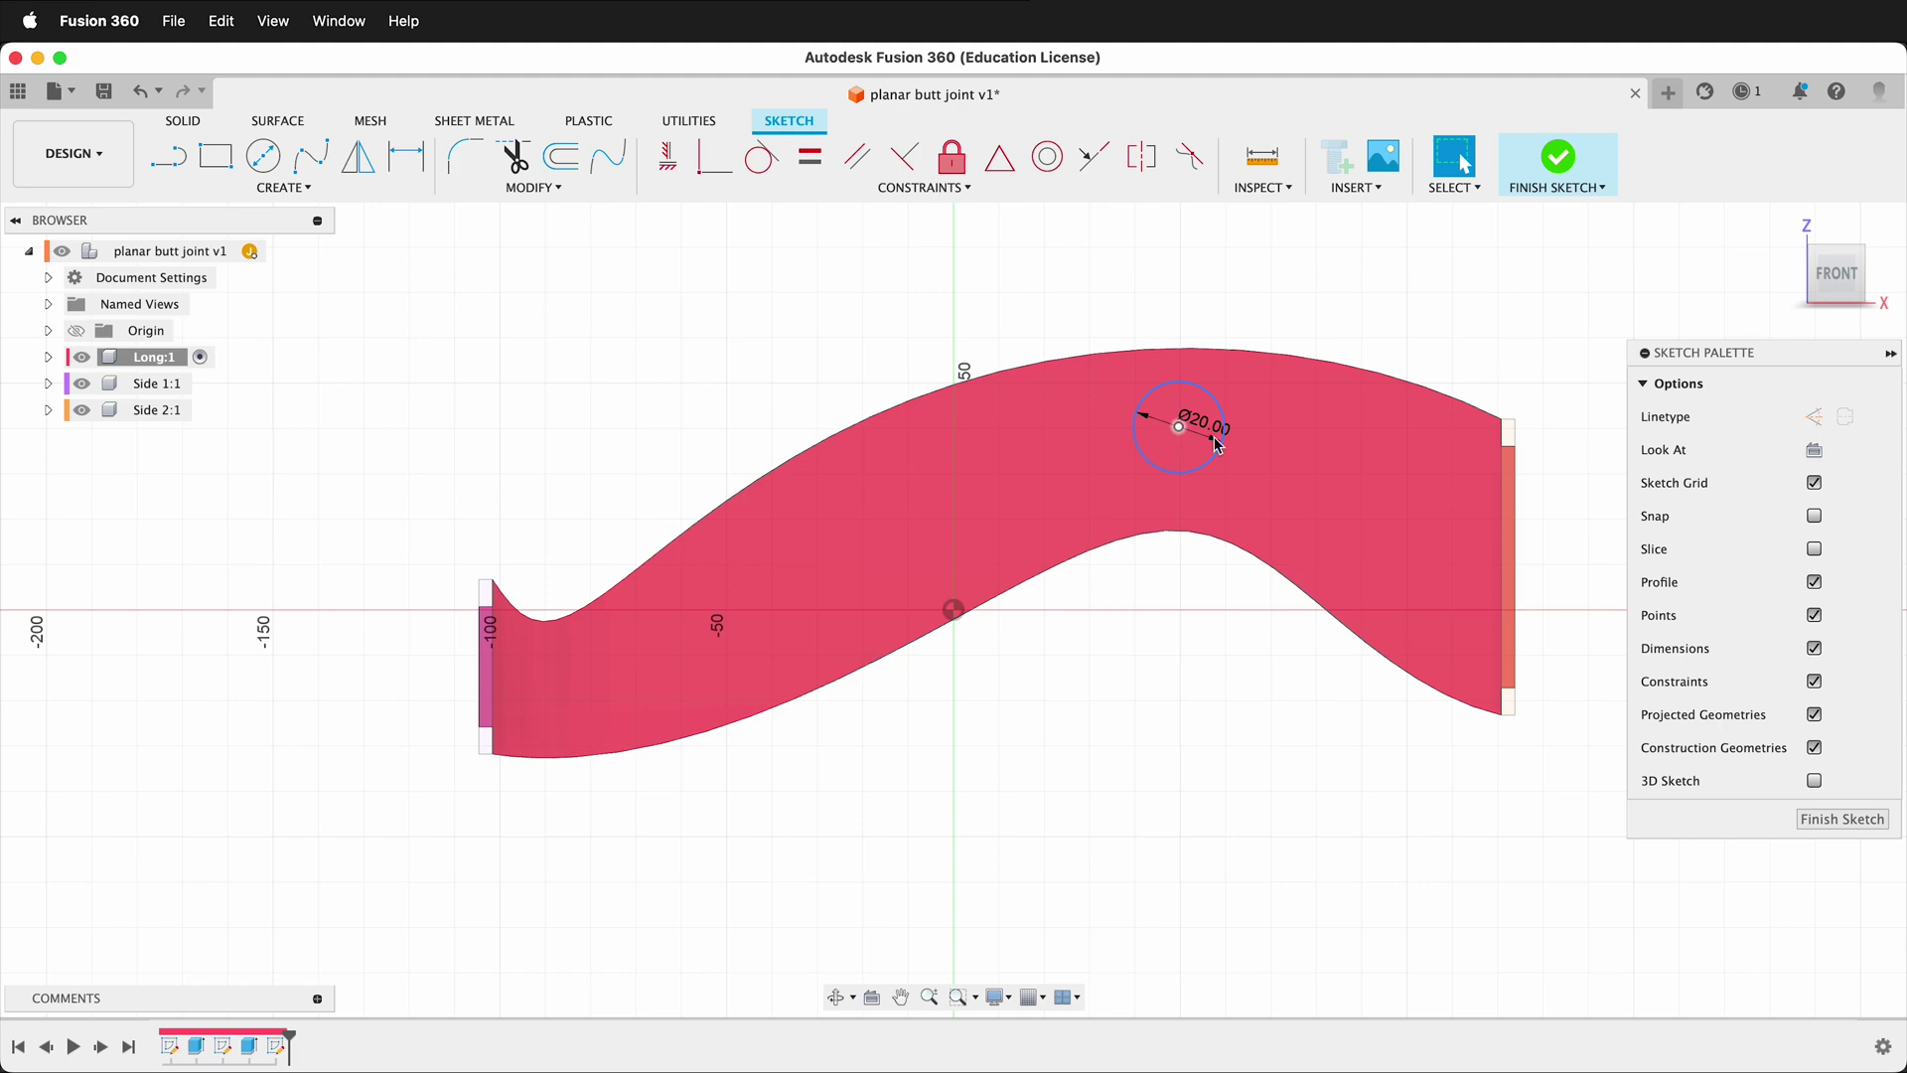
scroll(1182, 427, "up", 5)
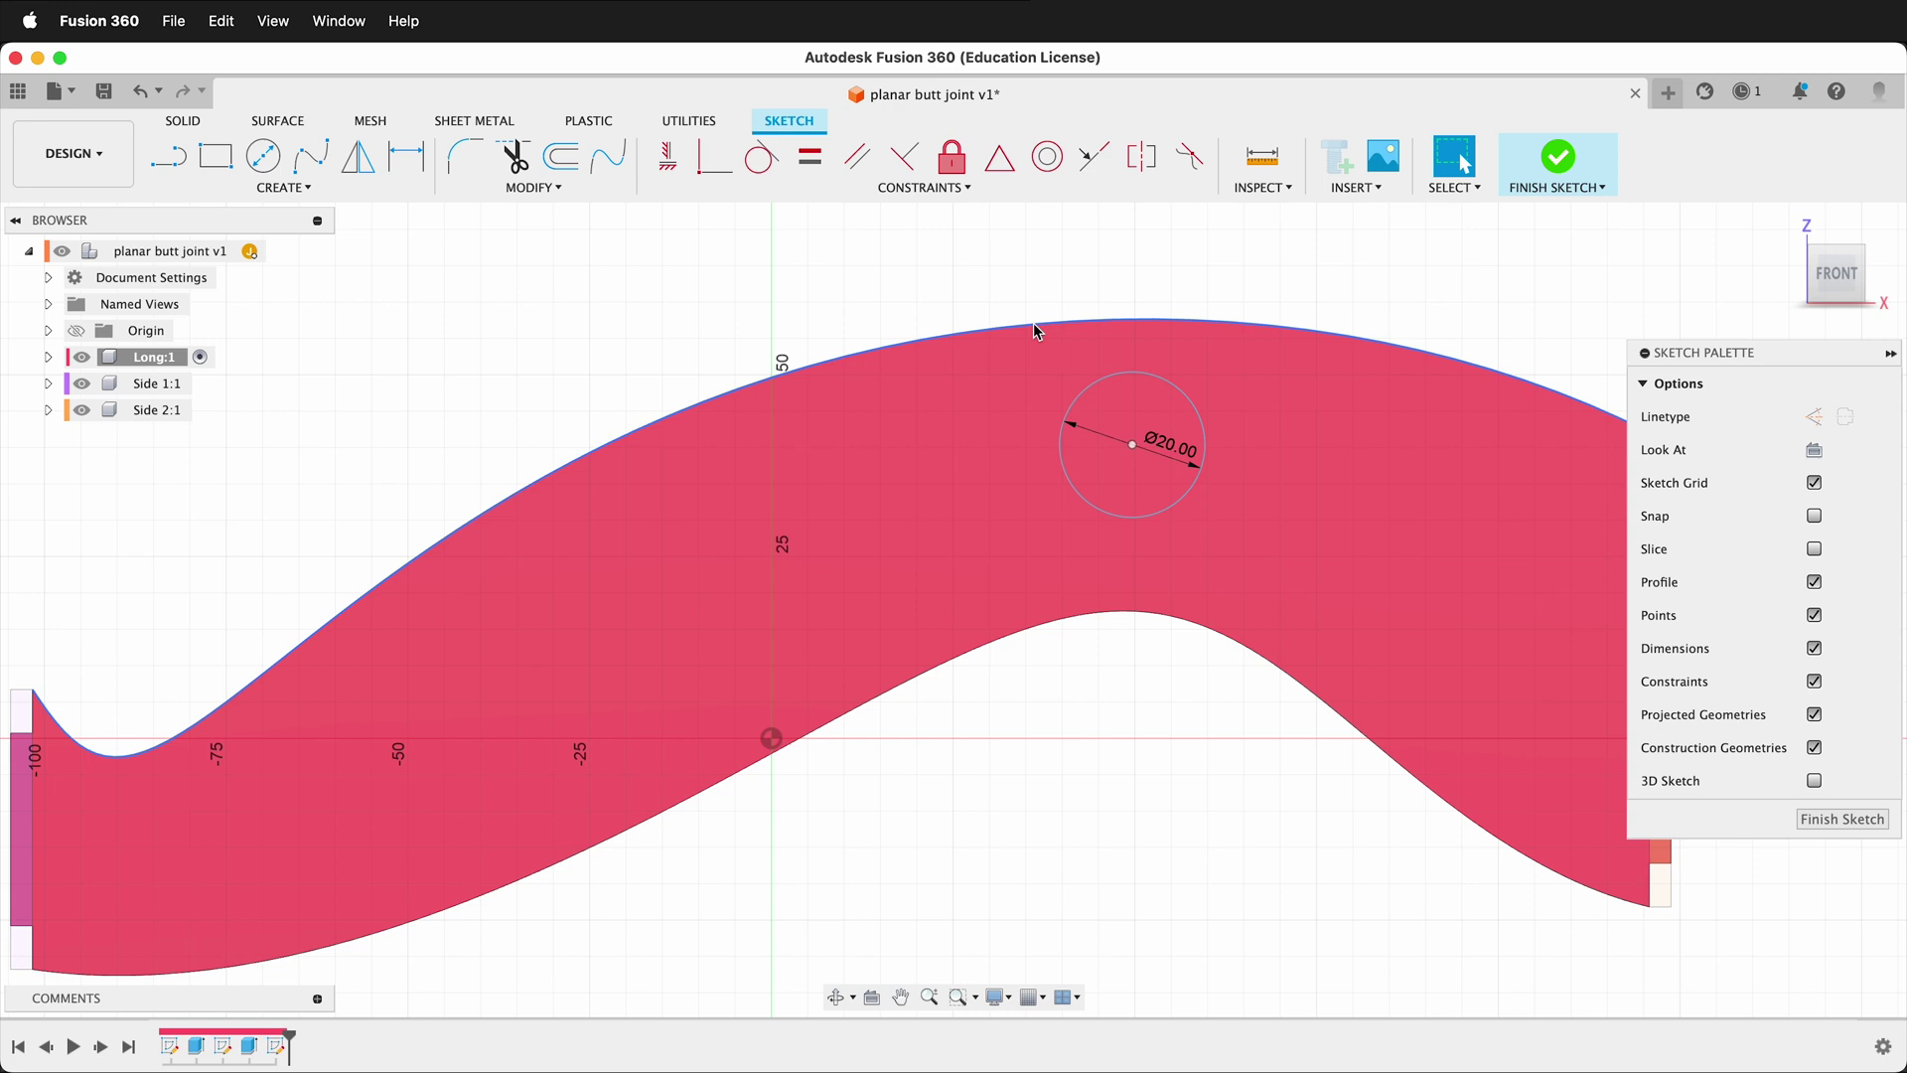
Step: Draw two construction lines from the circle's centre to the board's lower and top edges
key("l")
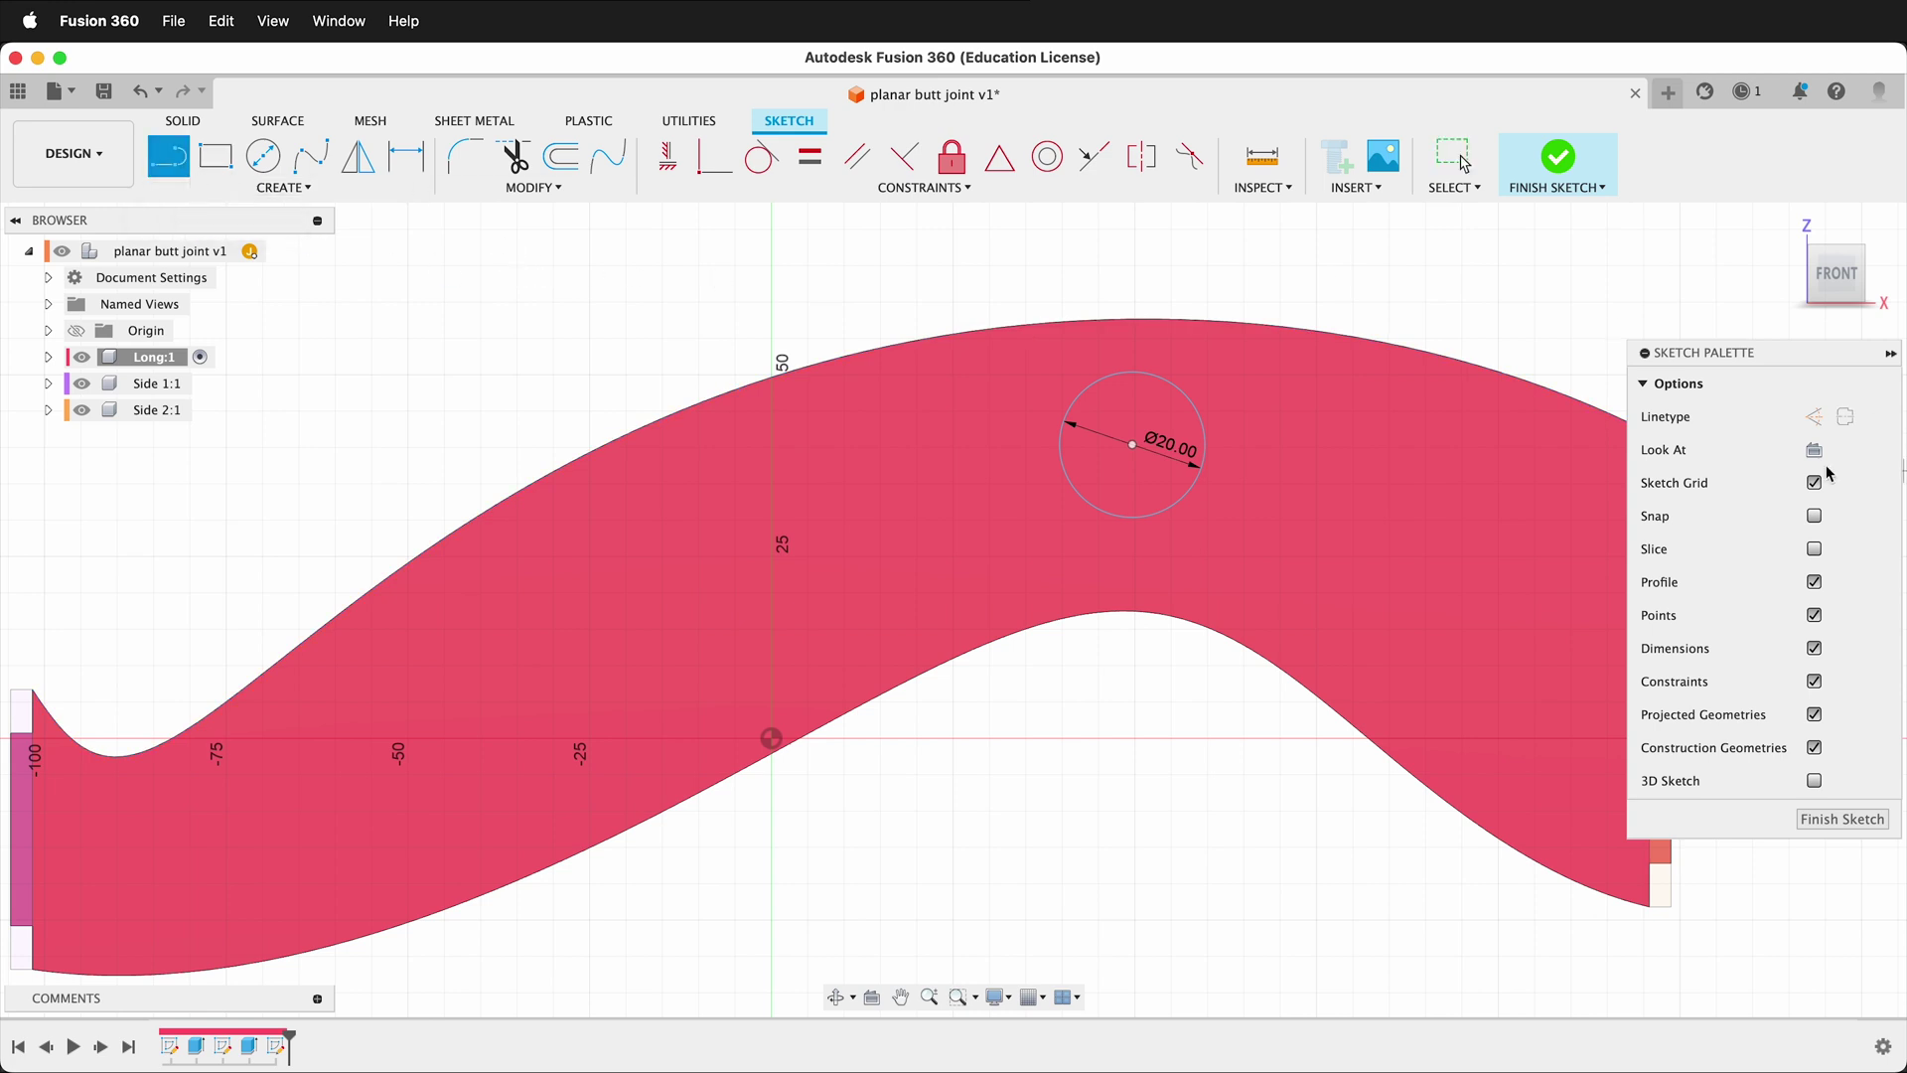
left_click(1808, 423)
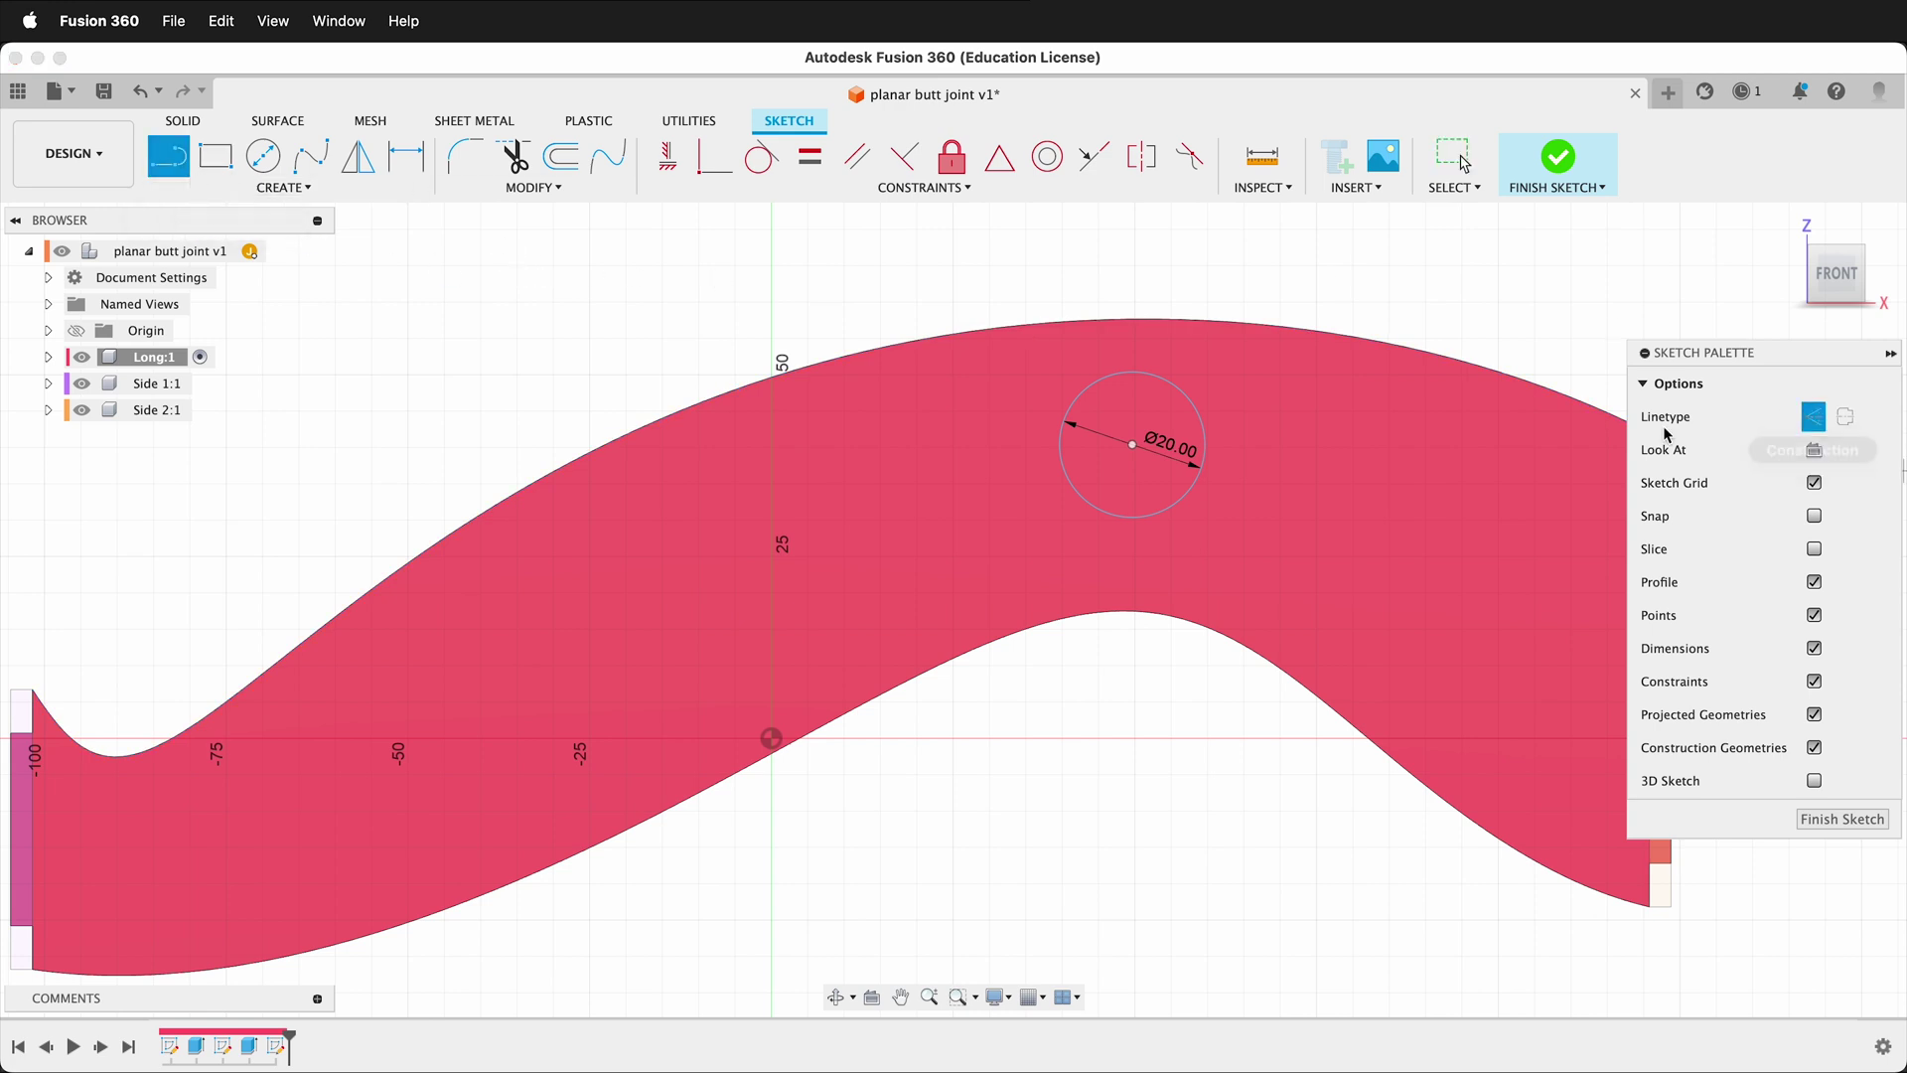
left_click(1133, 445)
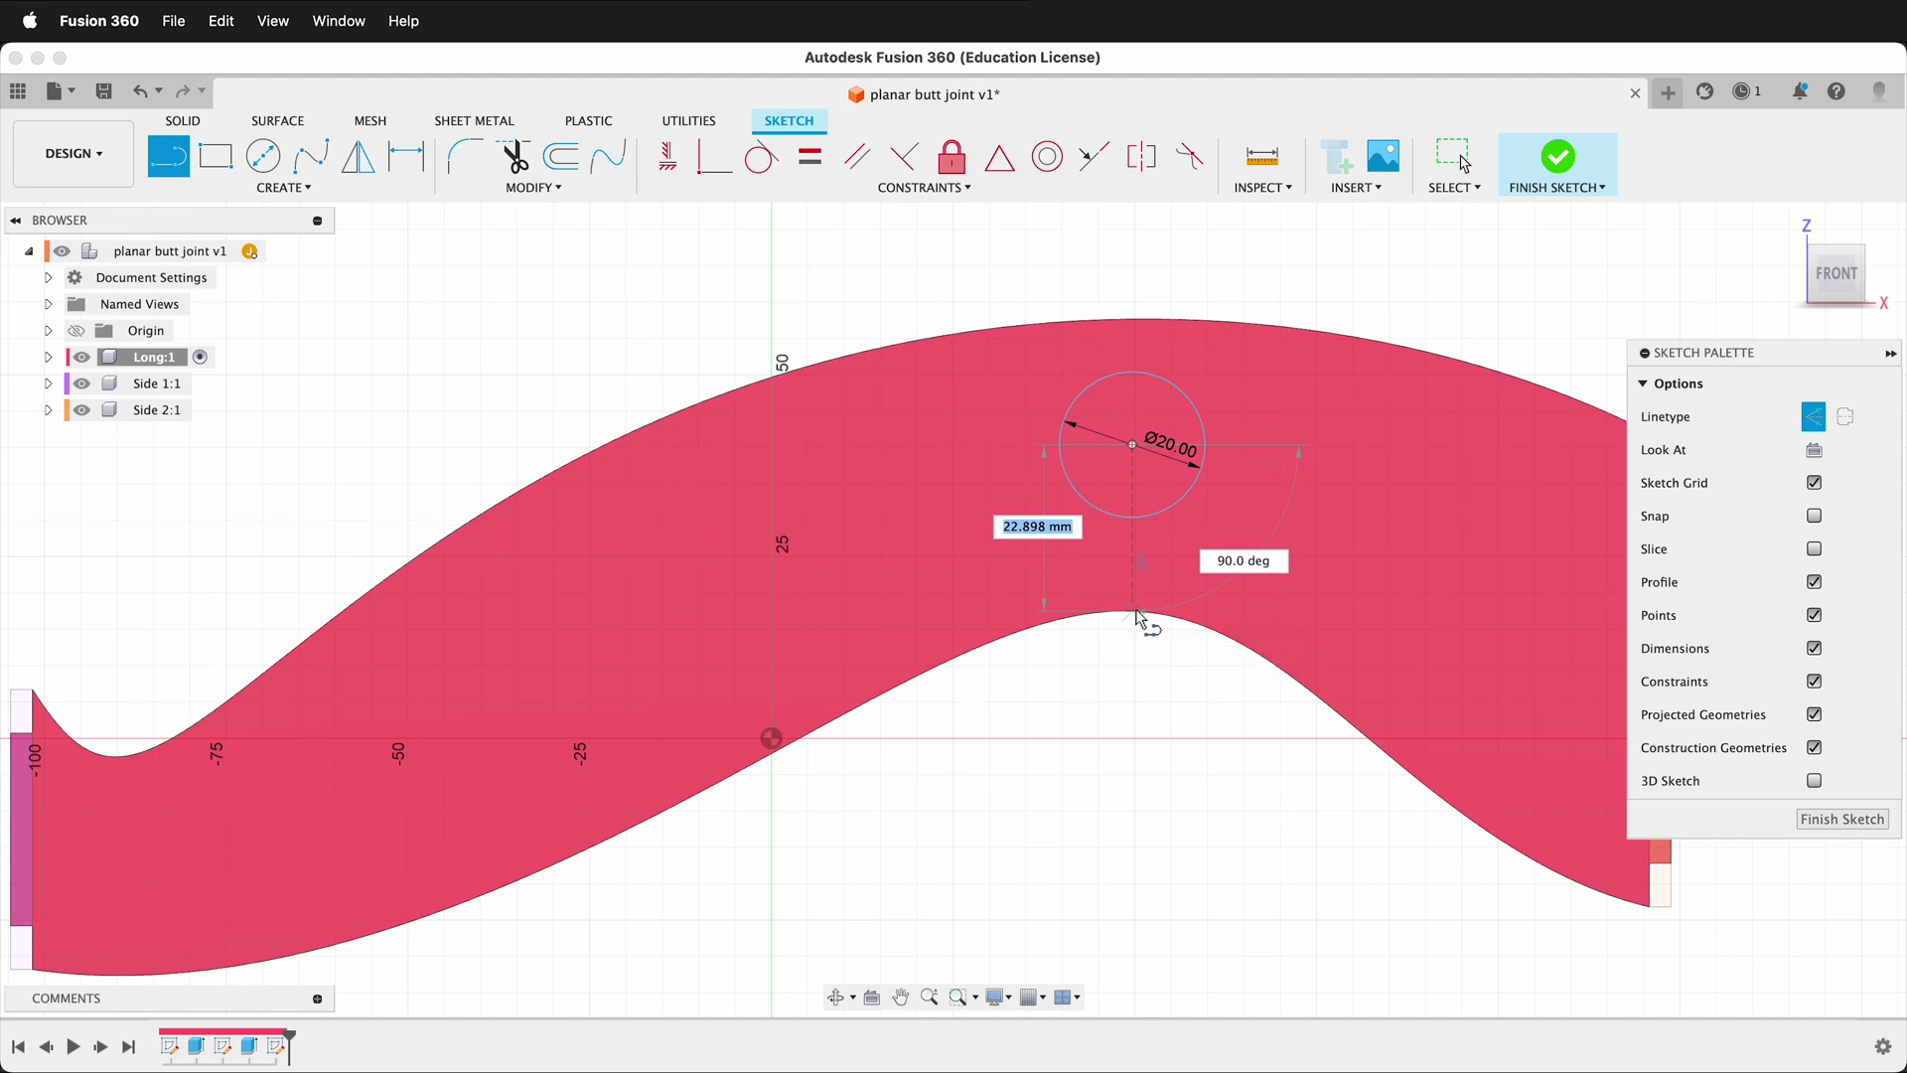
left_click(1133, 611)
left_click(1132, 445)
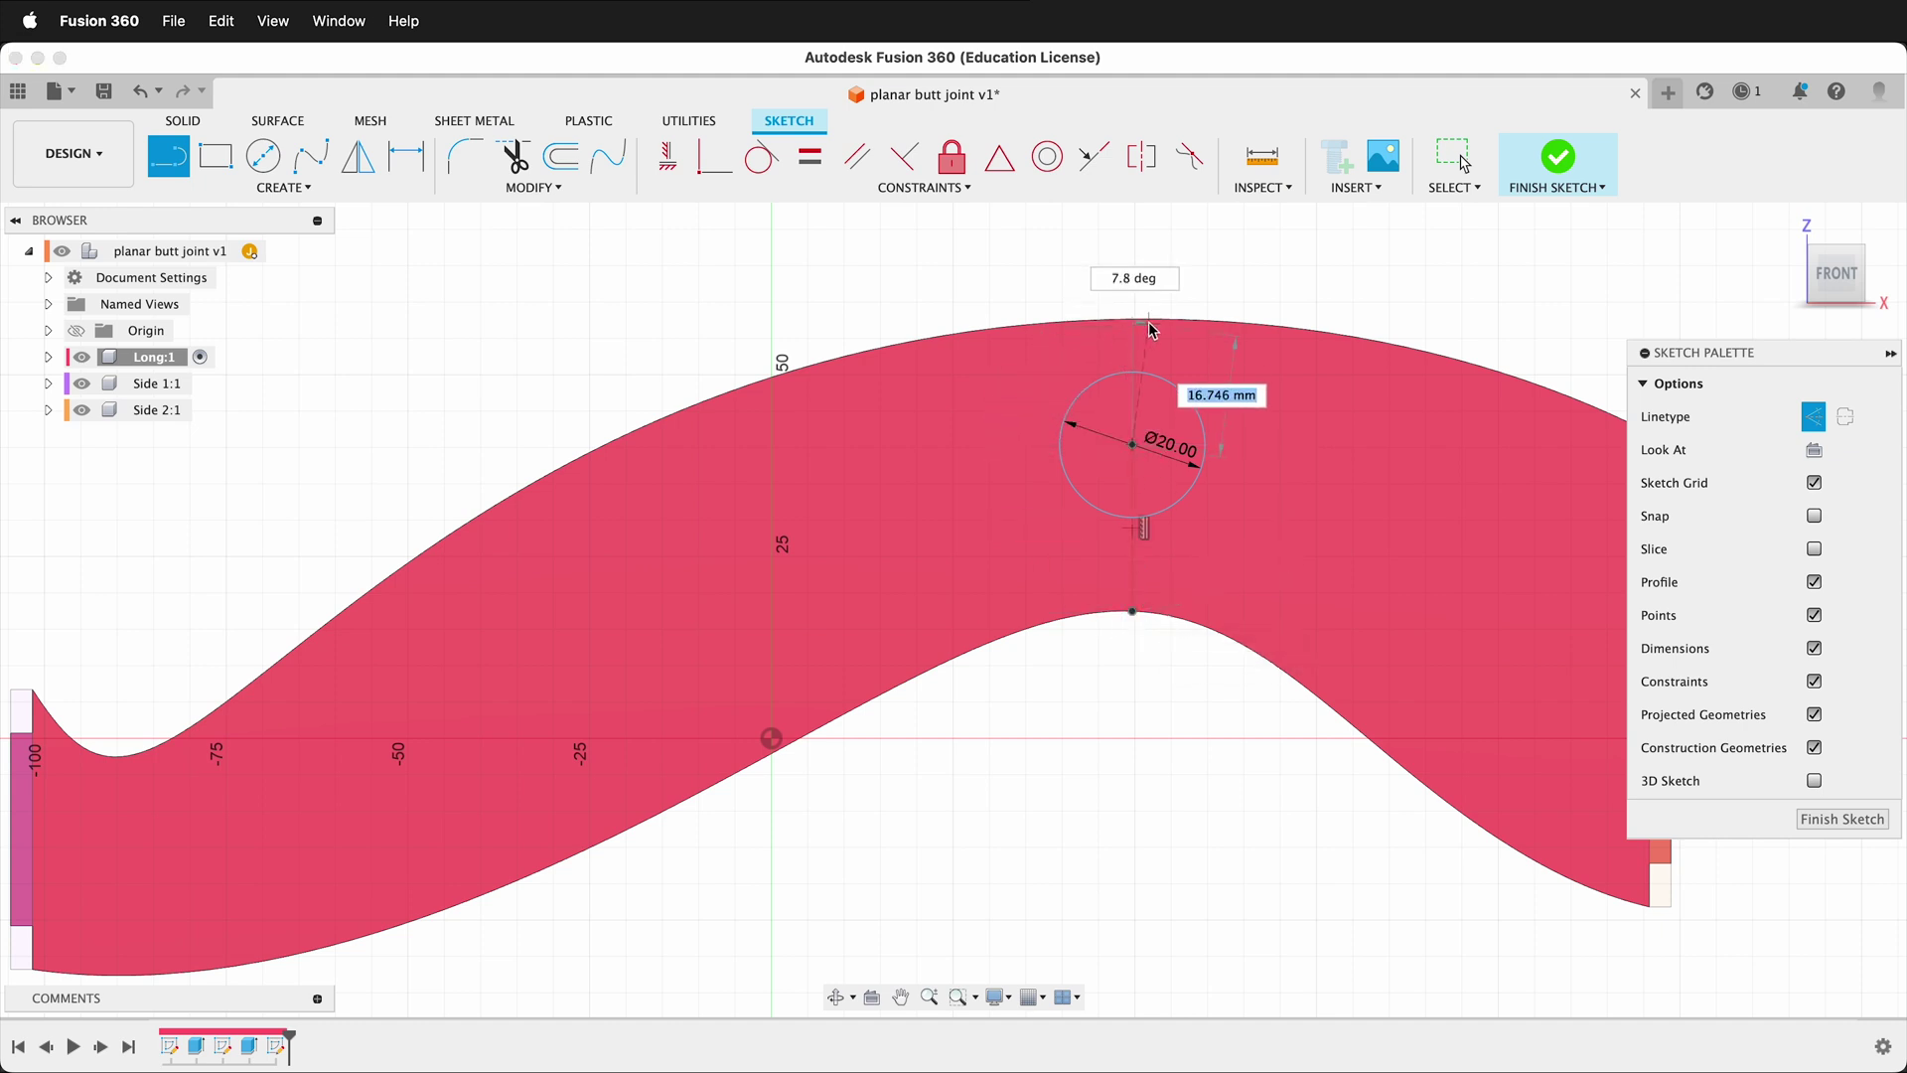
left_click(1133, 319)
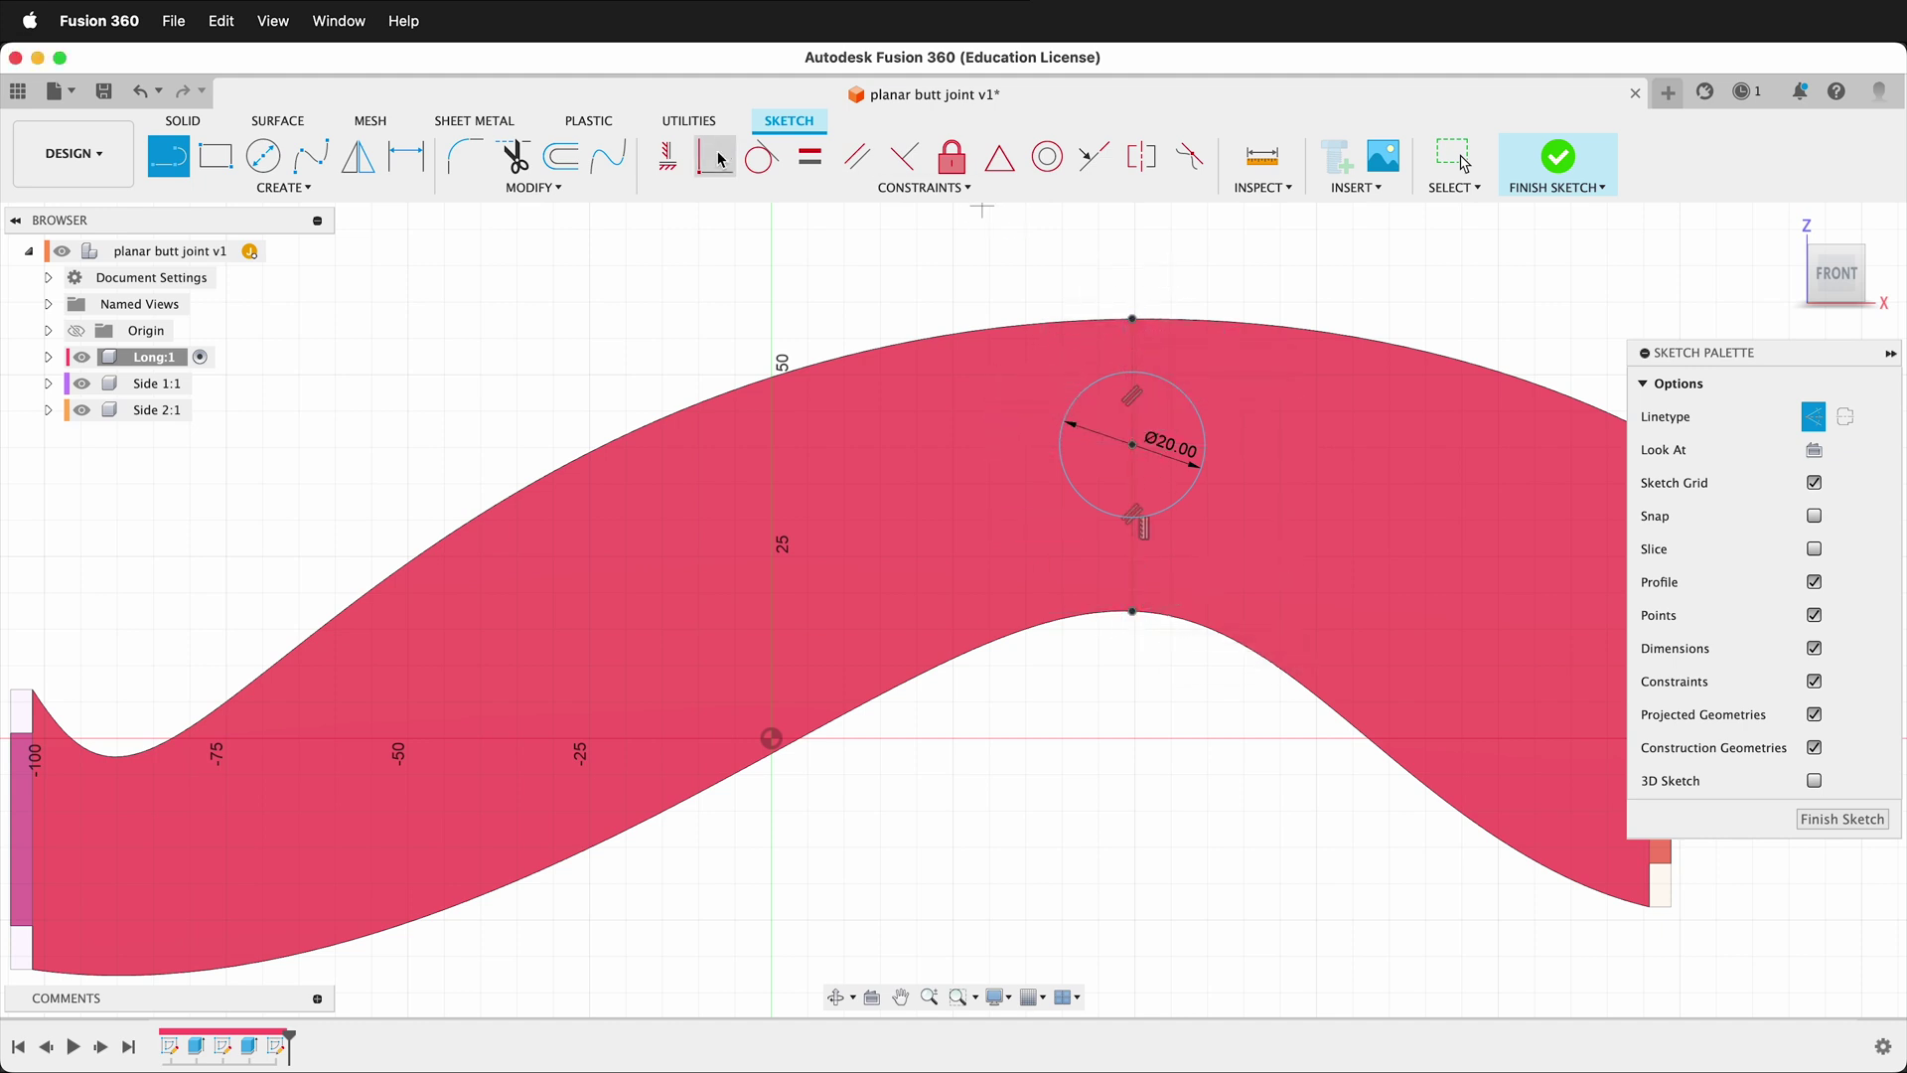
Step: Constrain both construction lines to be vertical
left_click(809, 156)
left_click(1135, 358)
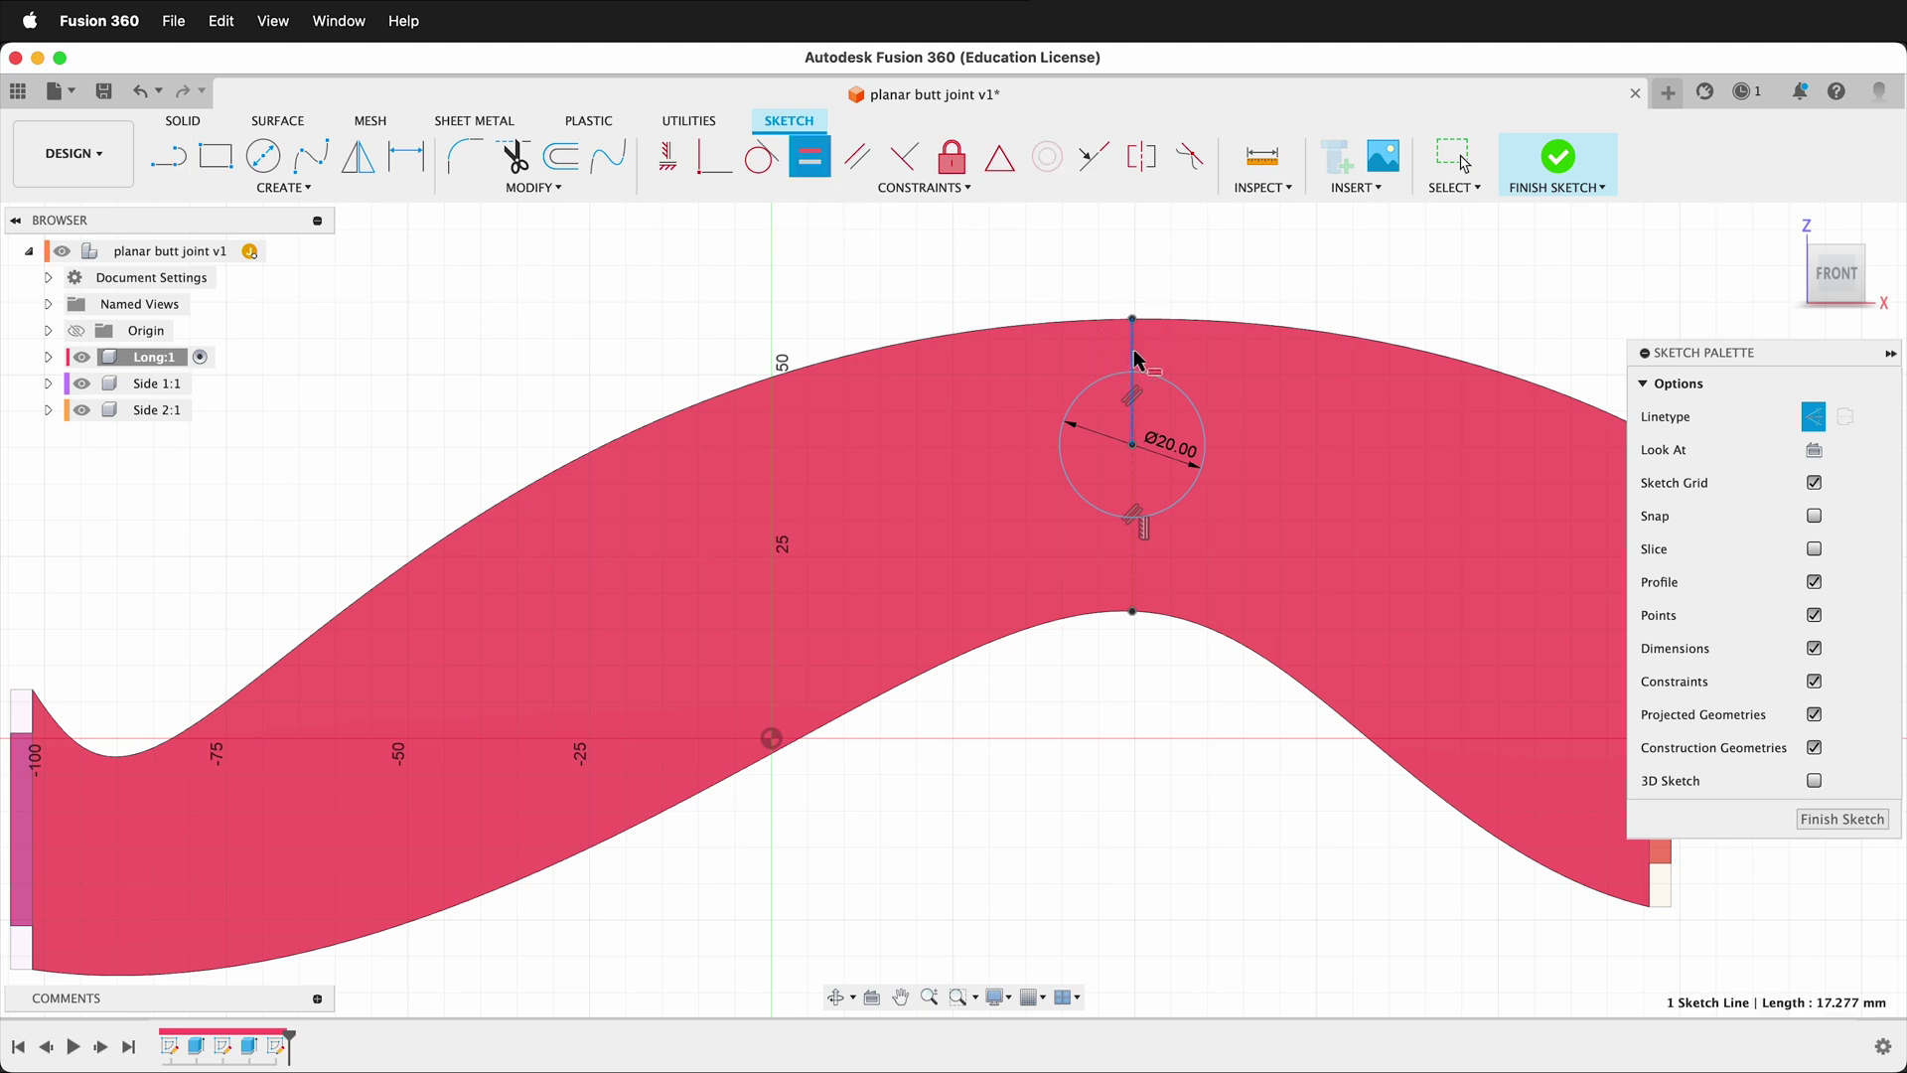
left_click(1139, 558)
scroll(1281, 467, "down", 2)
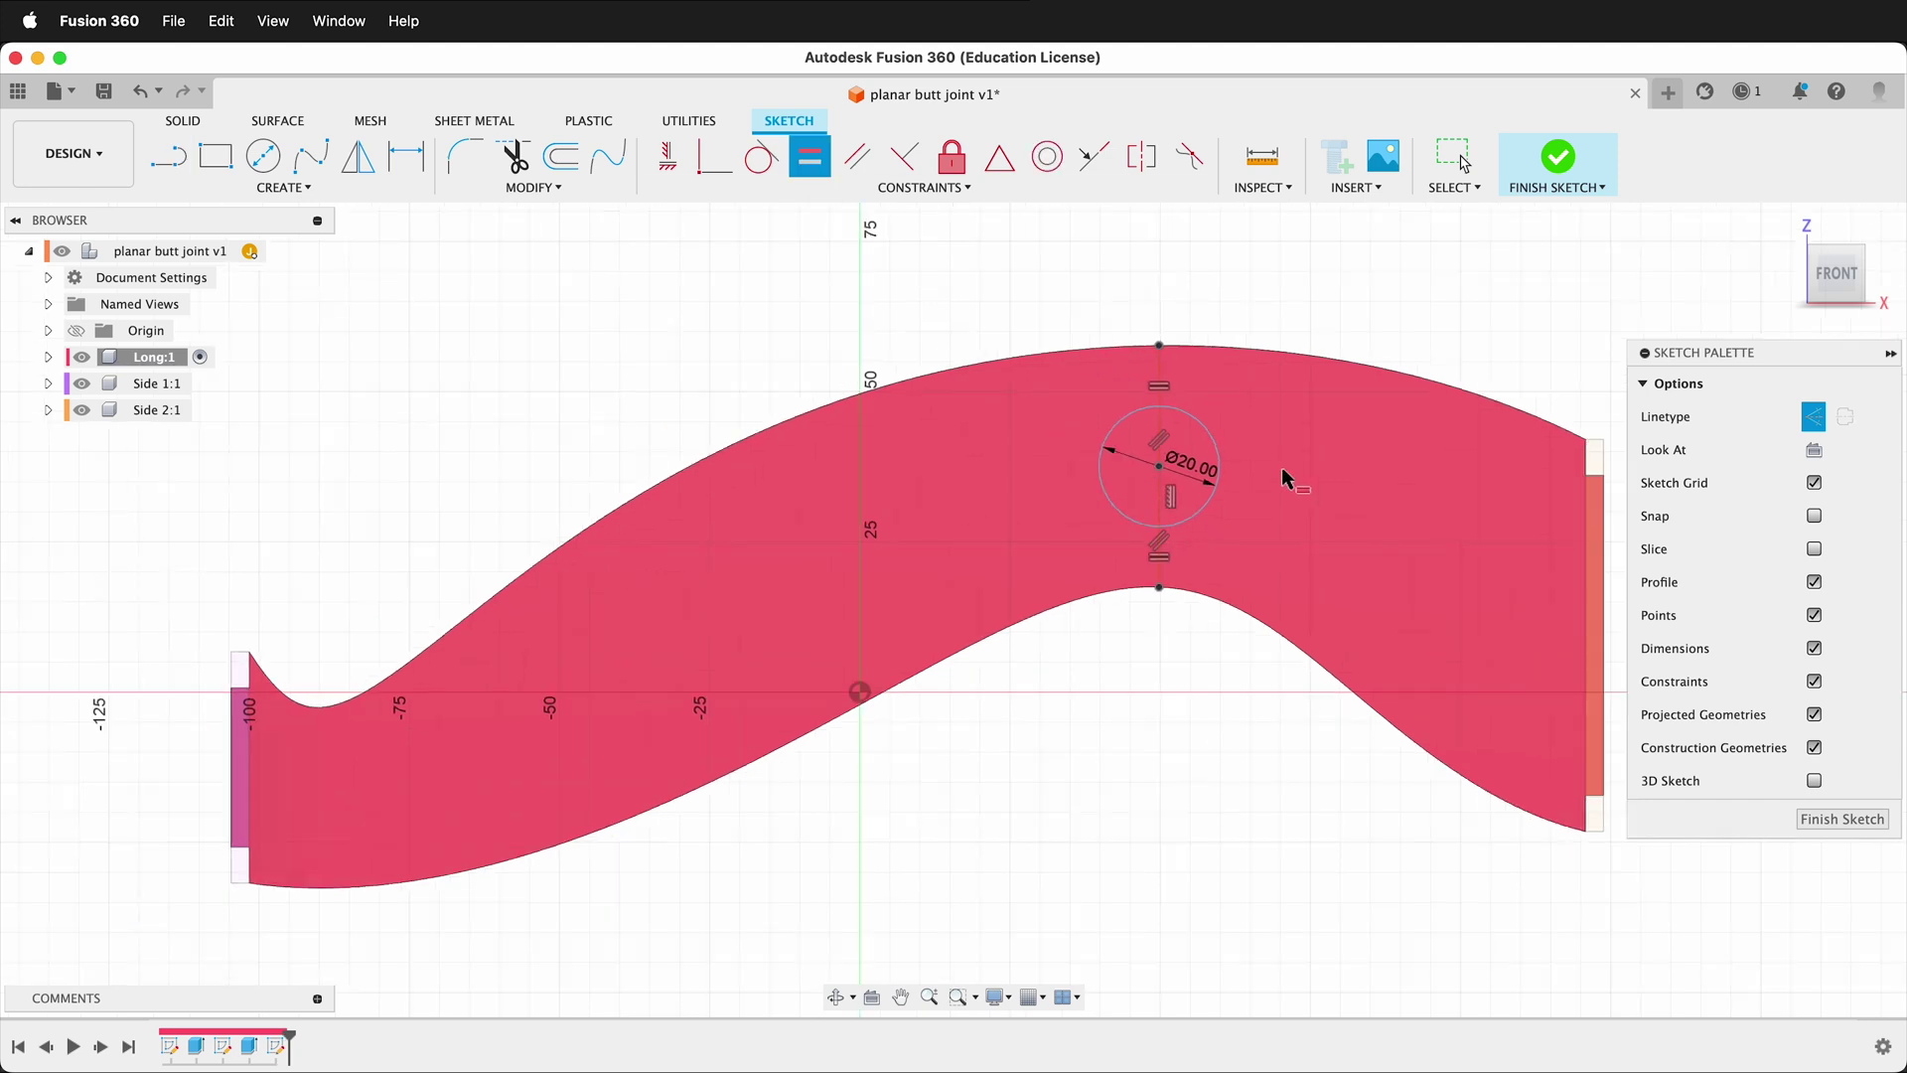
scroll(1282, 467, "up", 4)
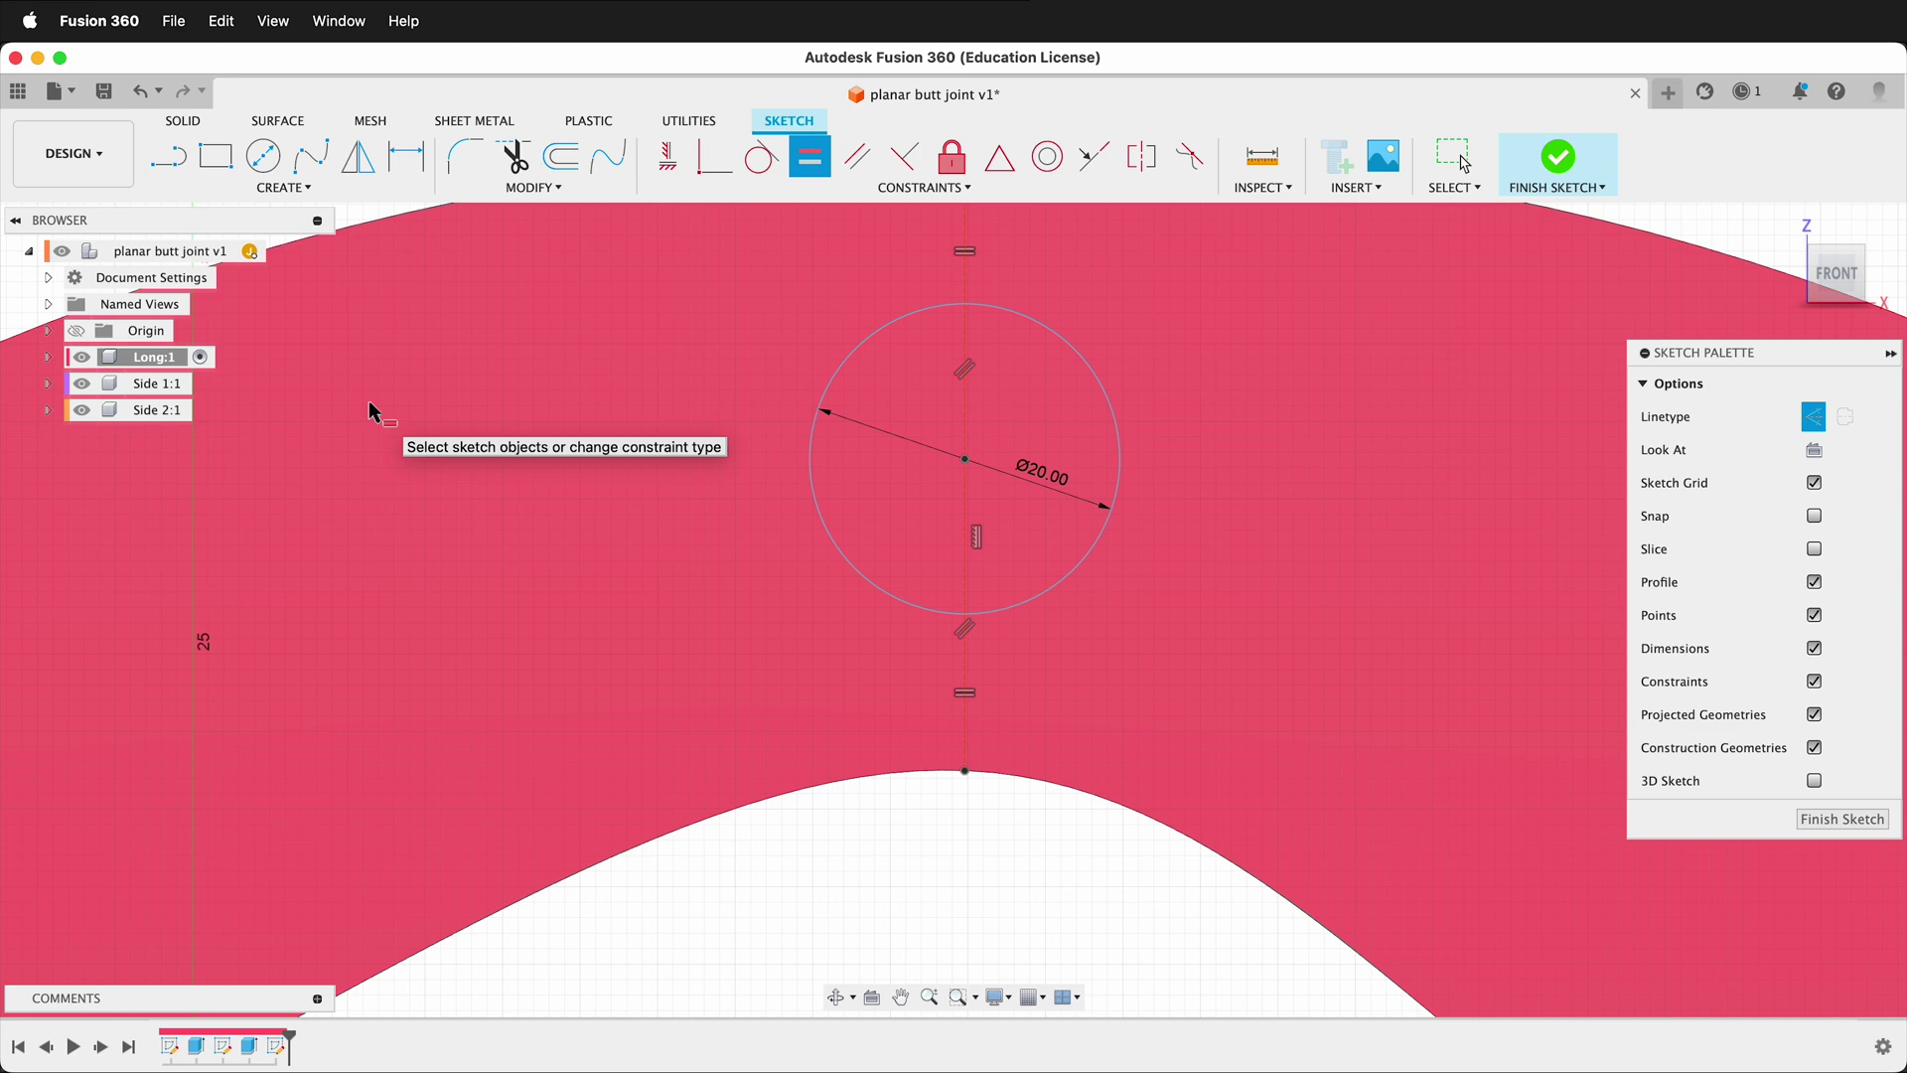
Step: Cycle the Long component's colour to cyan, then to green
left_click(1558, 159)
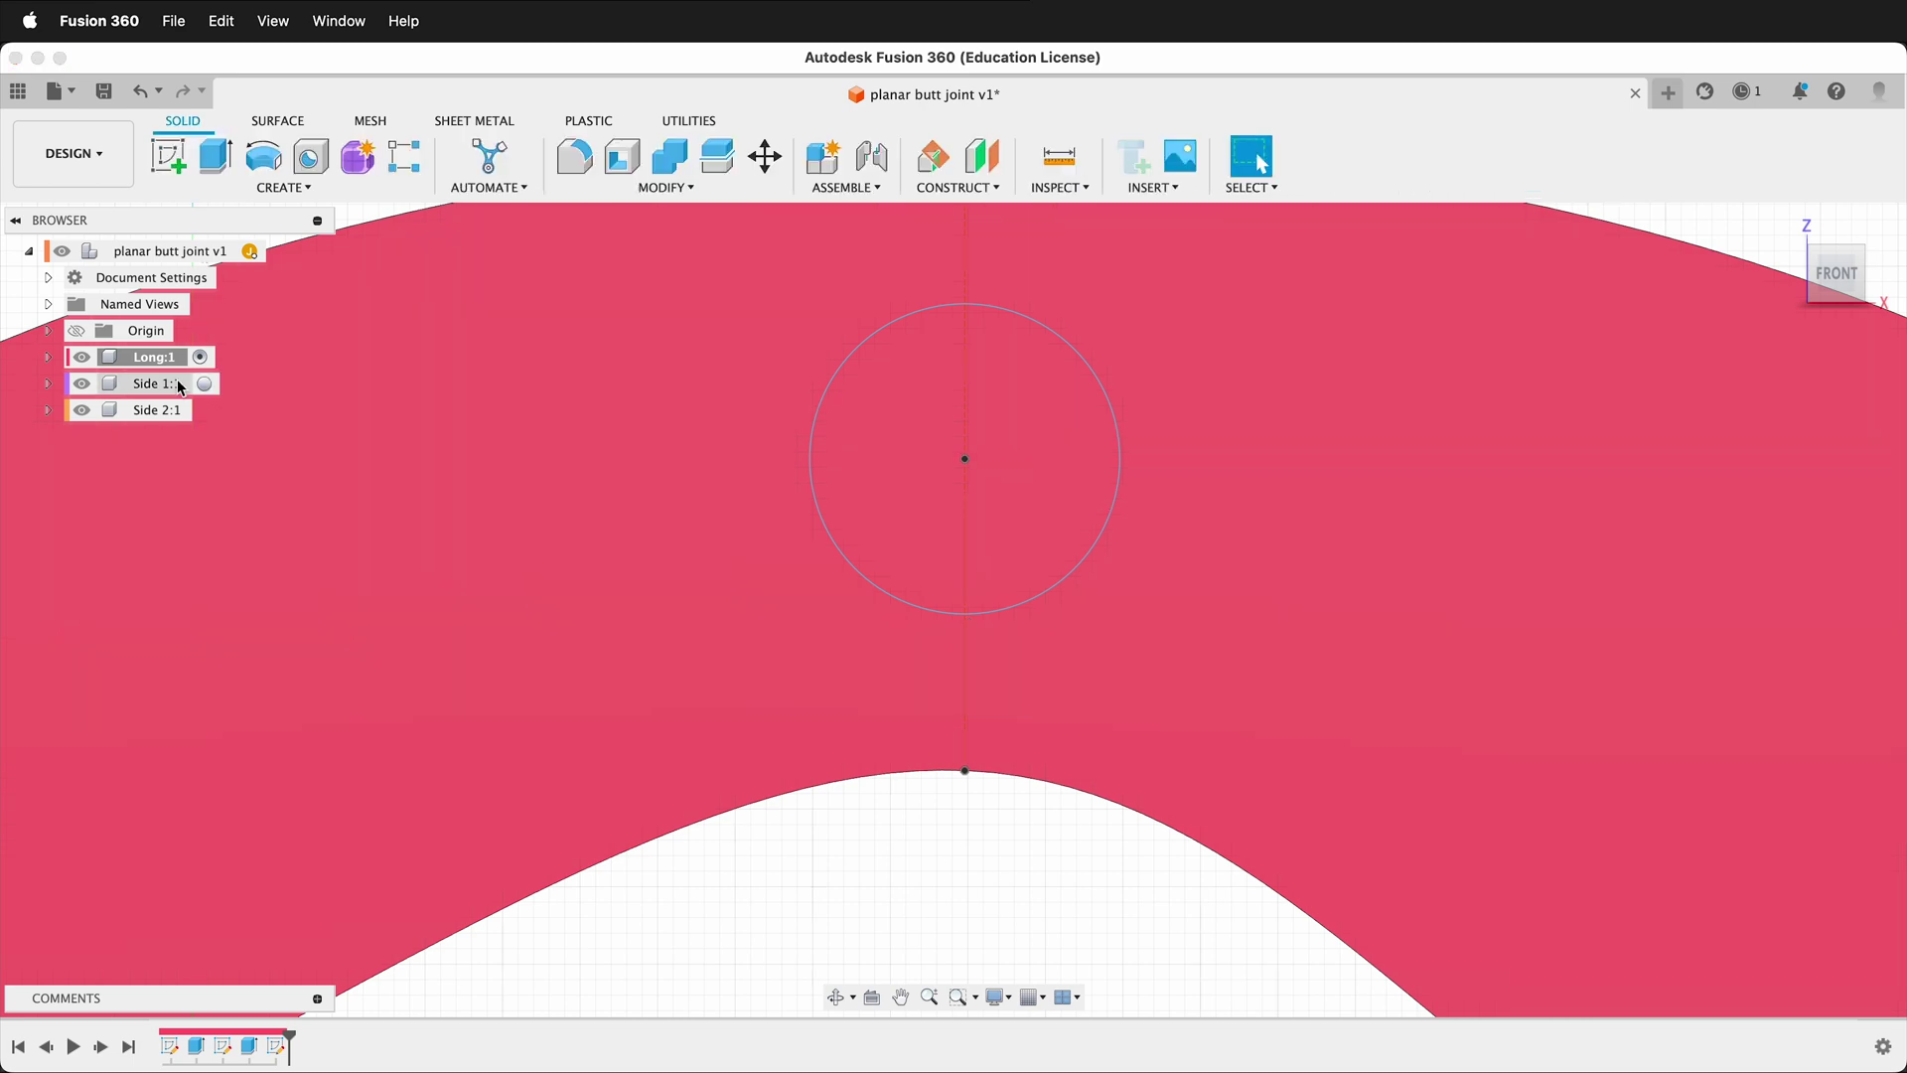
right_click(147, 358)
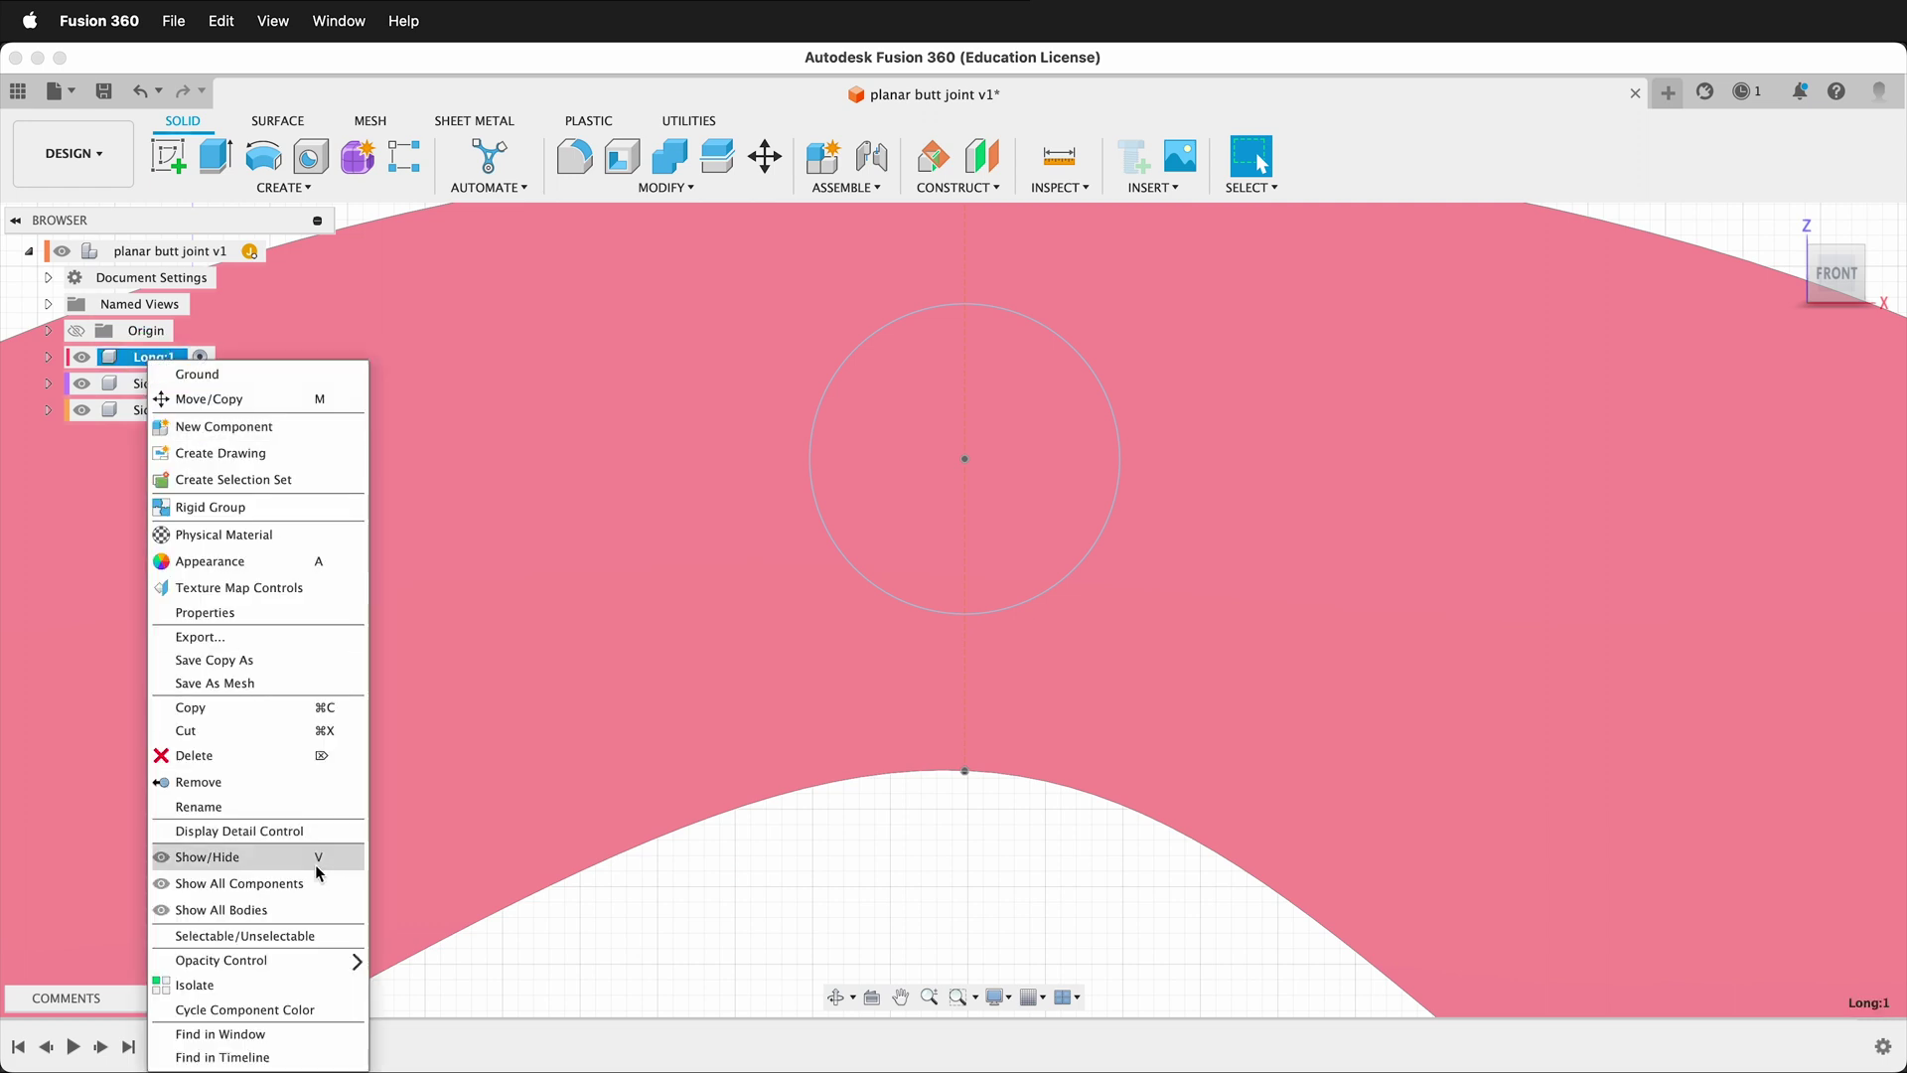
left_click(301, 1009)
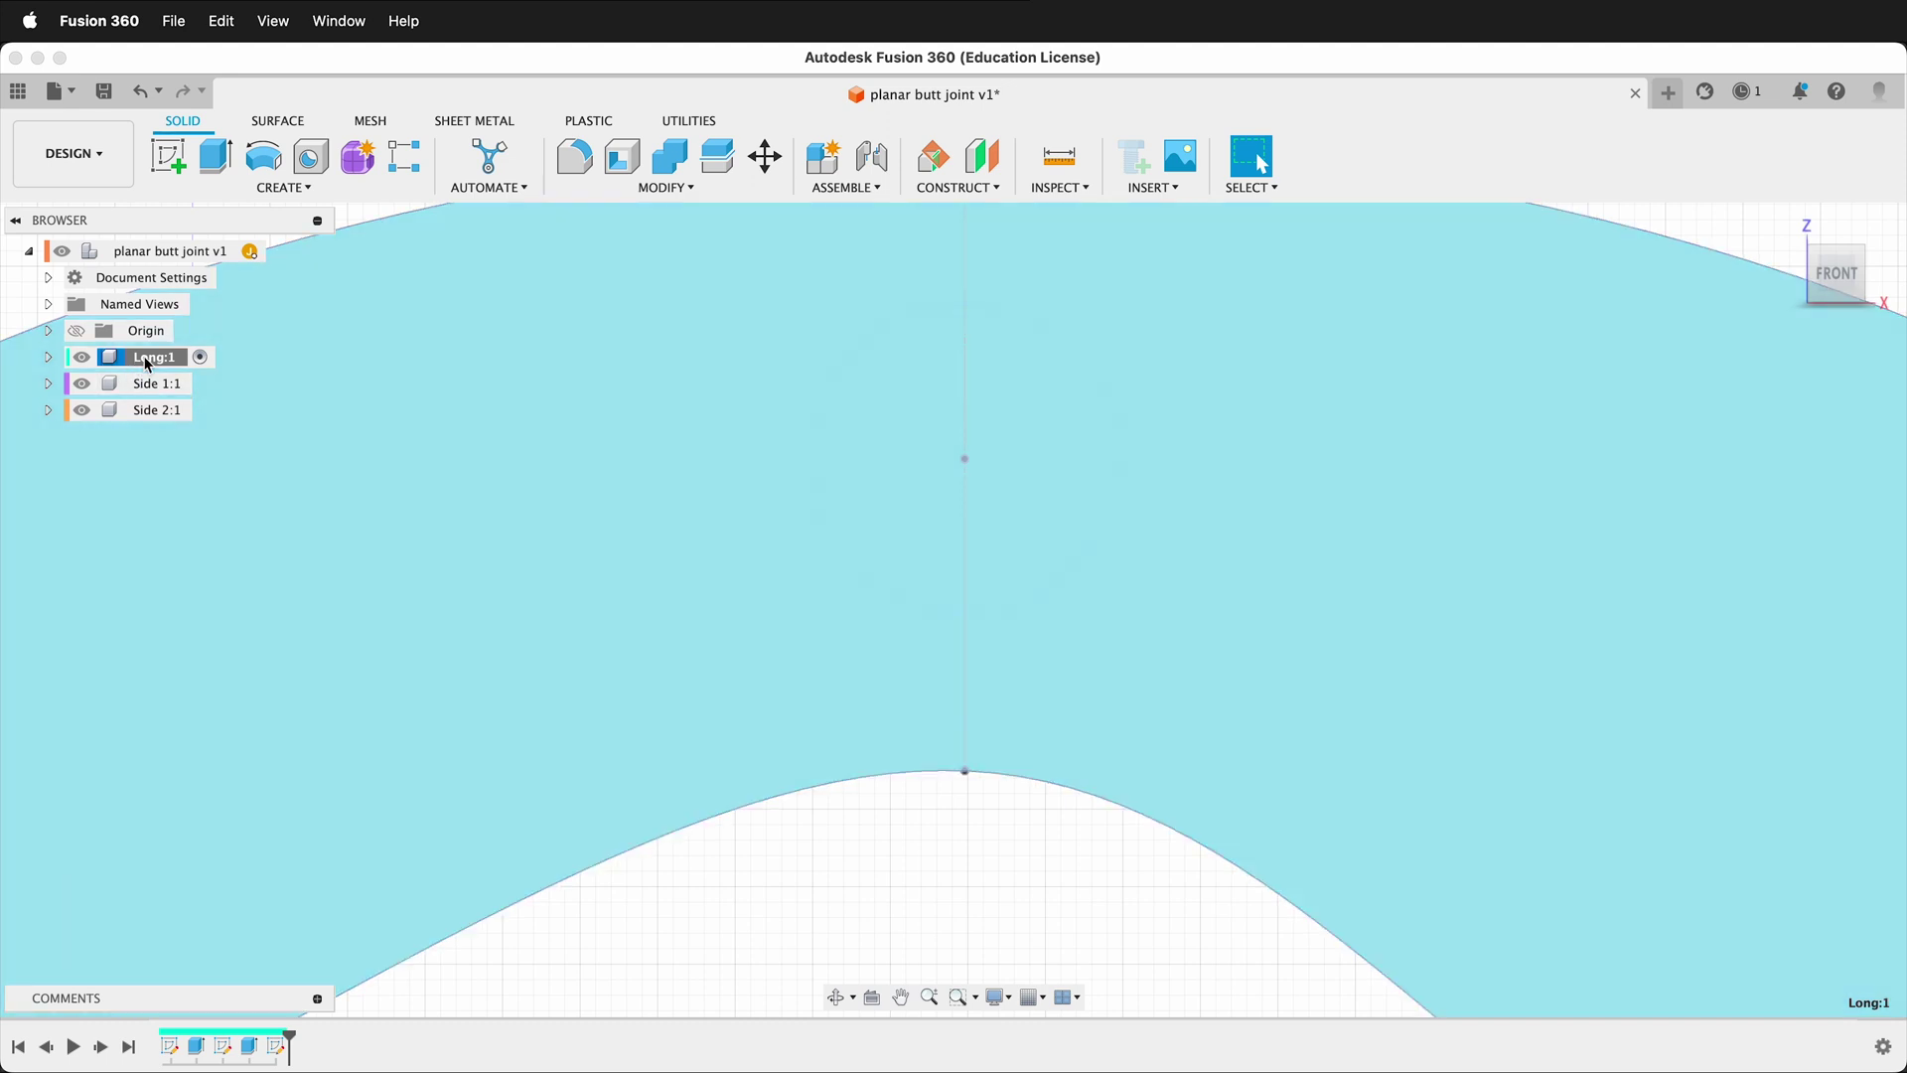
right_click(147, 363)
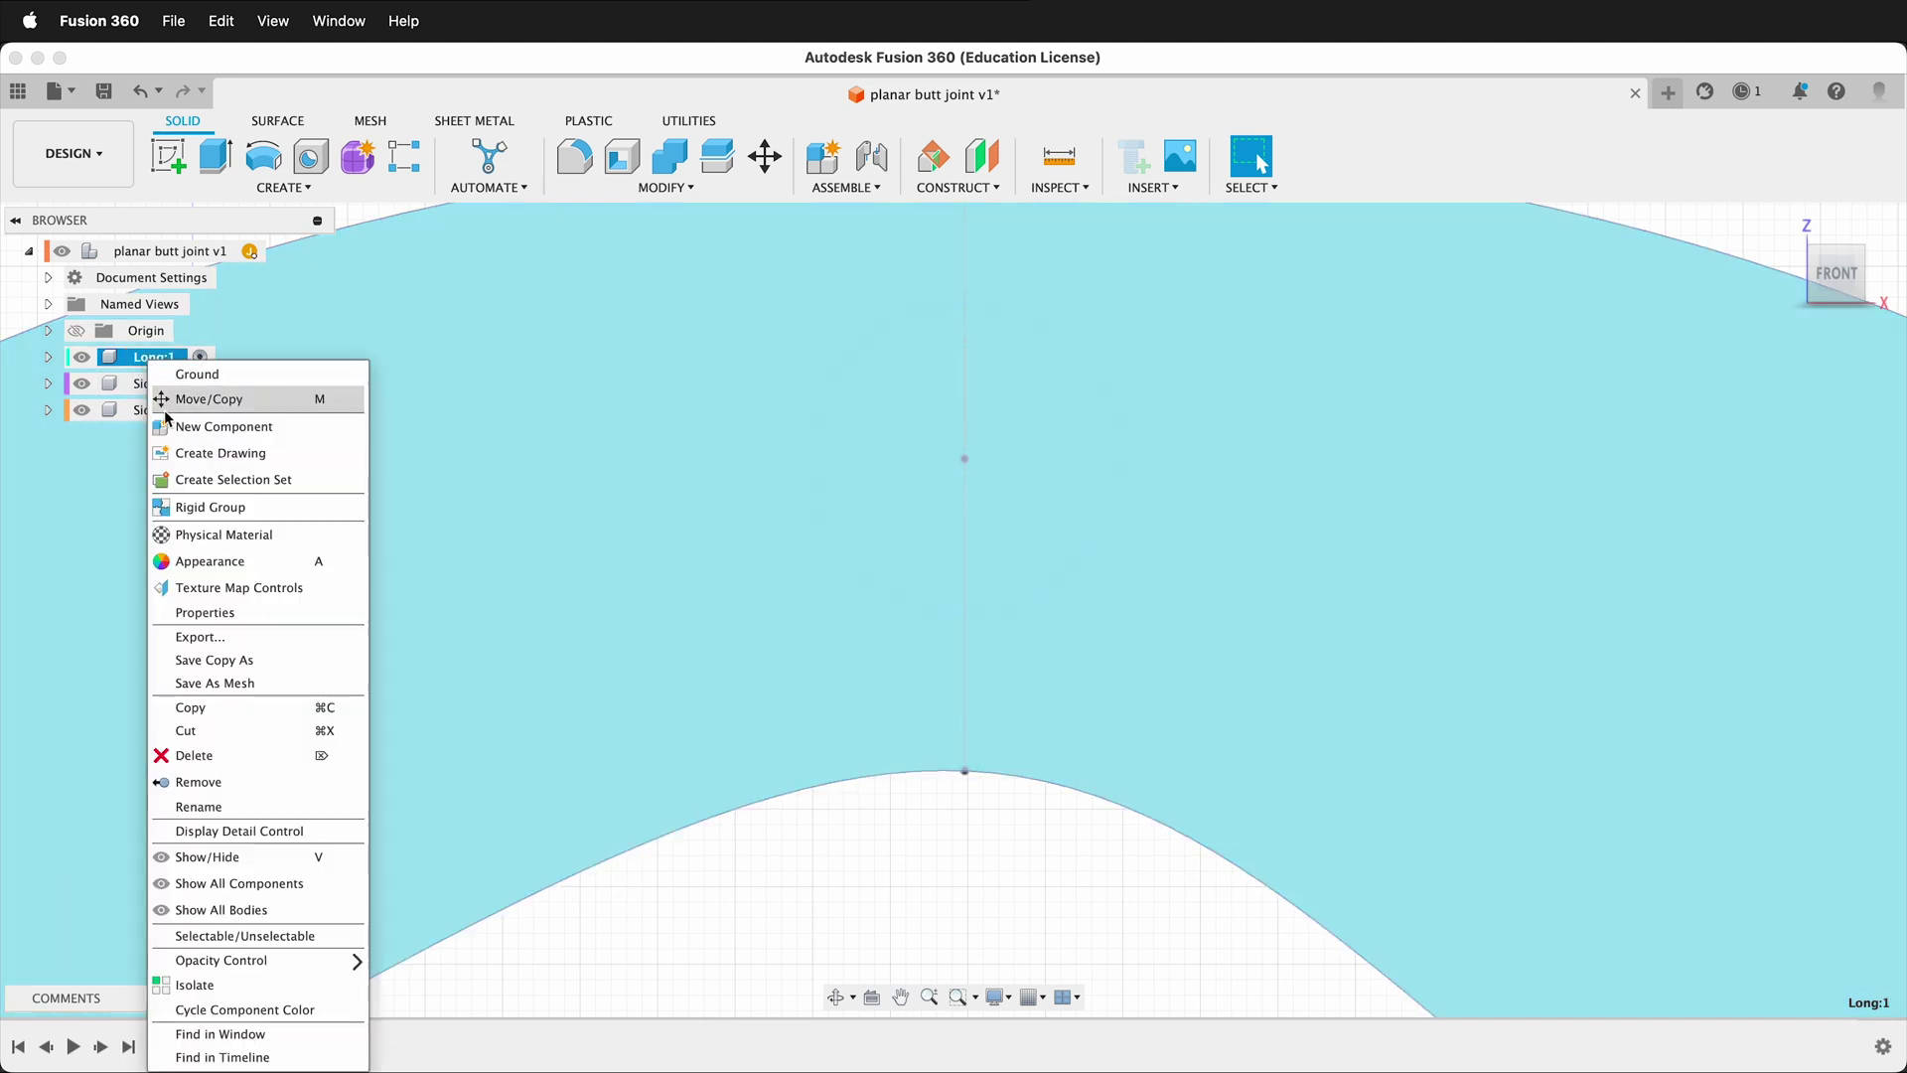
left_click(221, 1011)
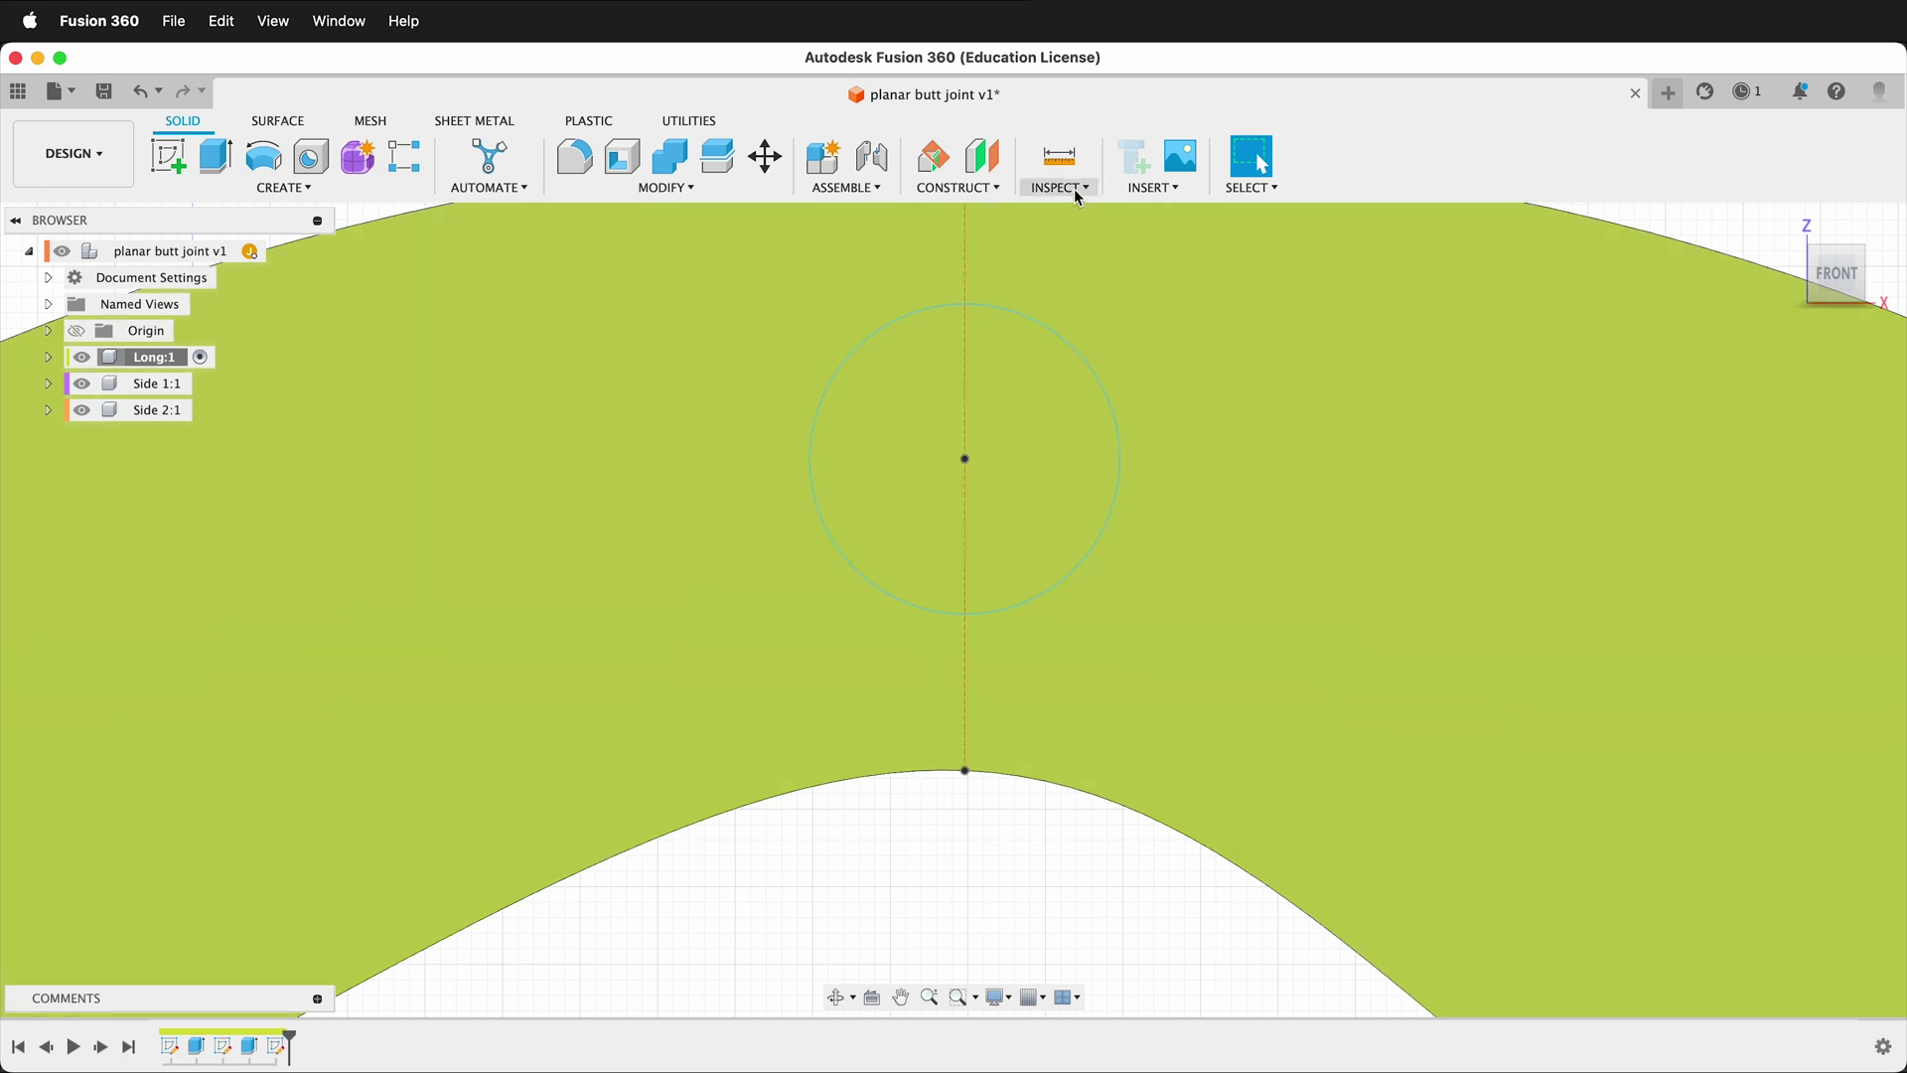
Step: Turn off the component colour display so the board shows plain grey
left_click(1078, 188)
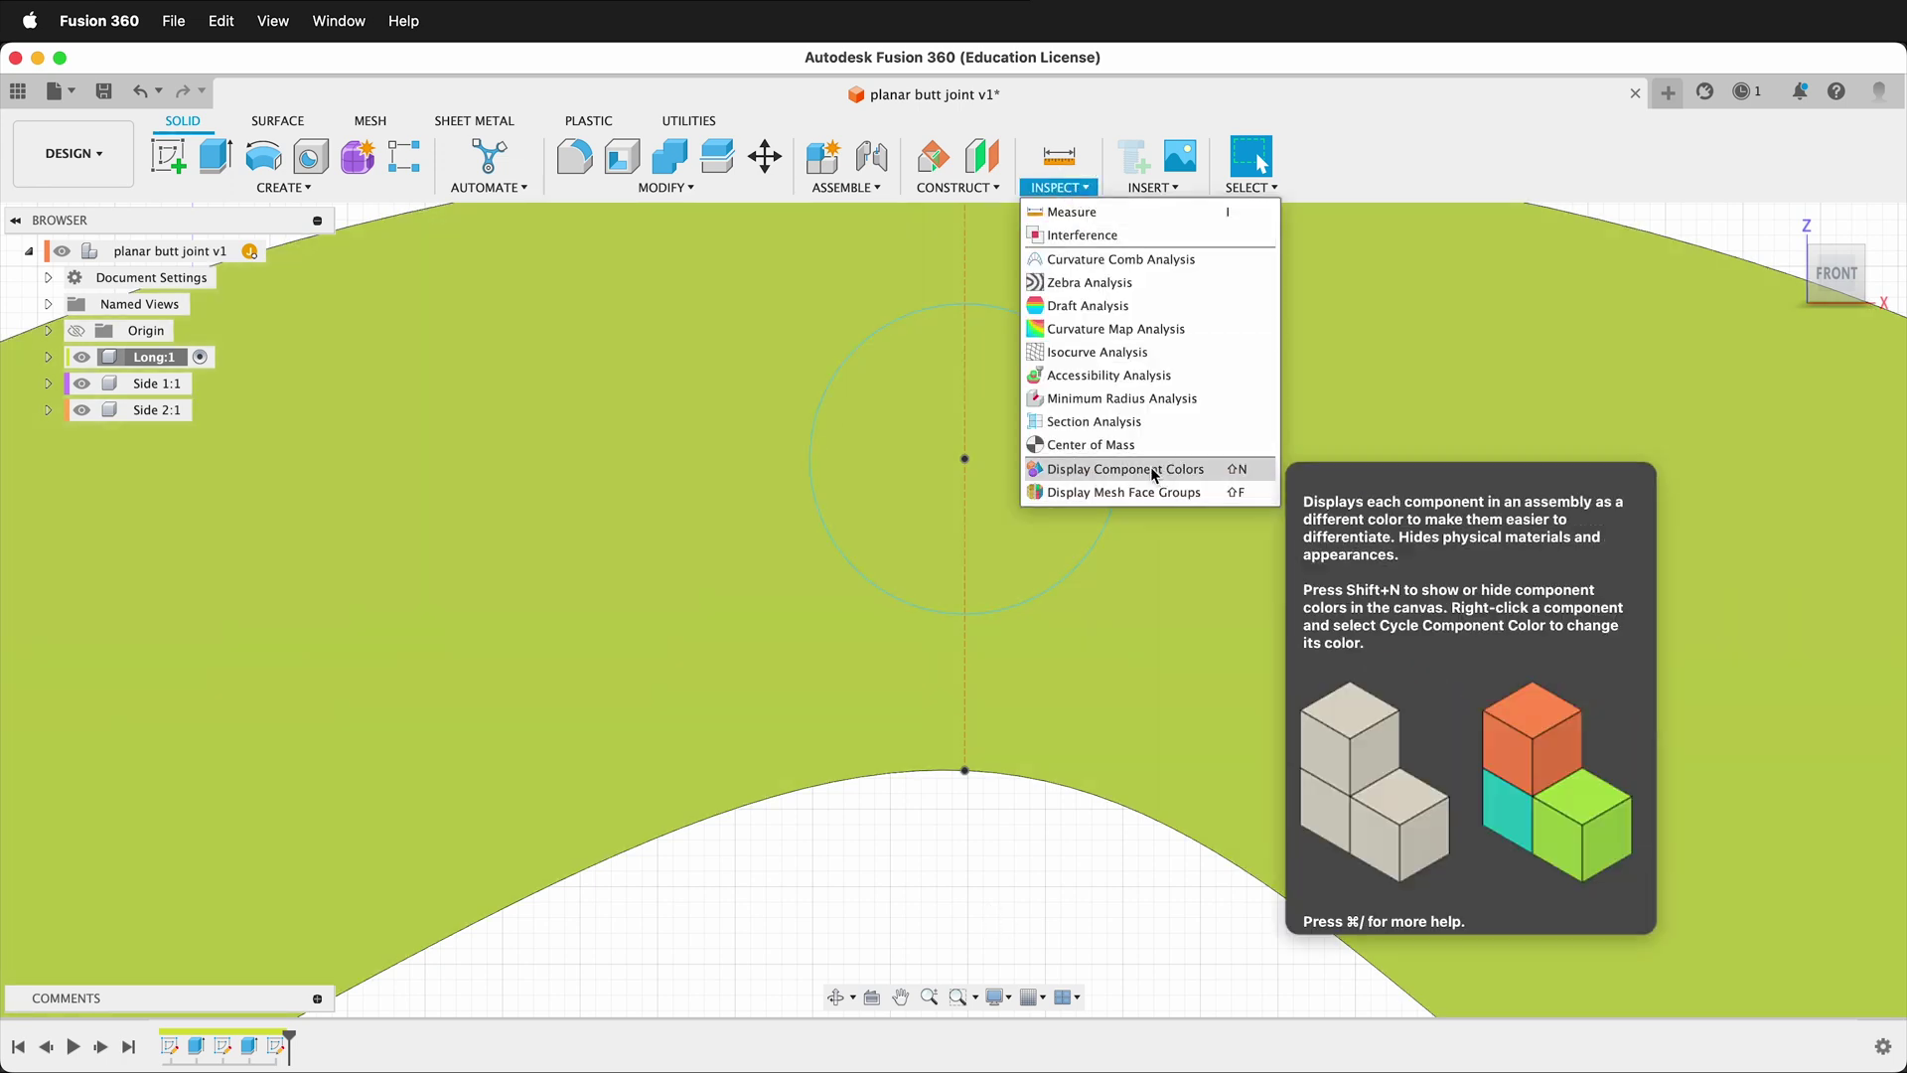
left_click(1147, 469)
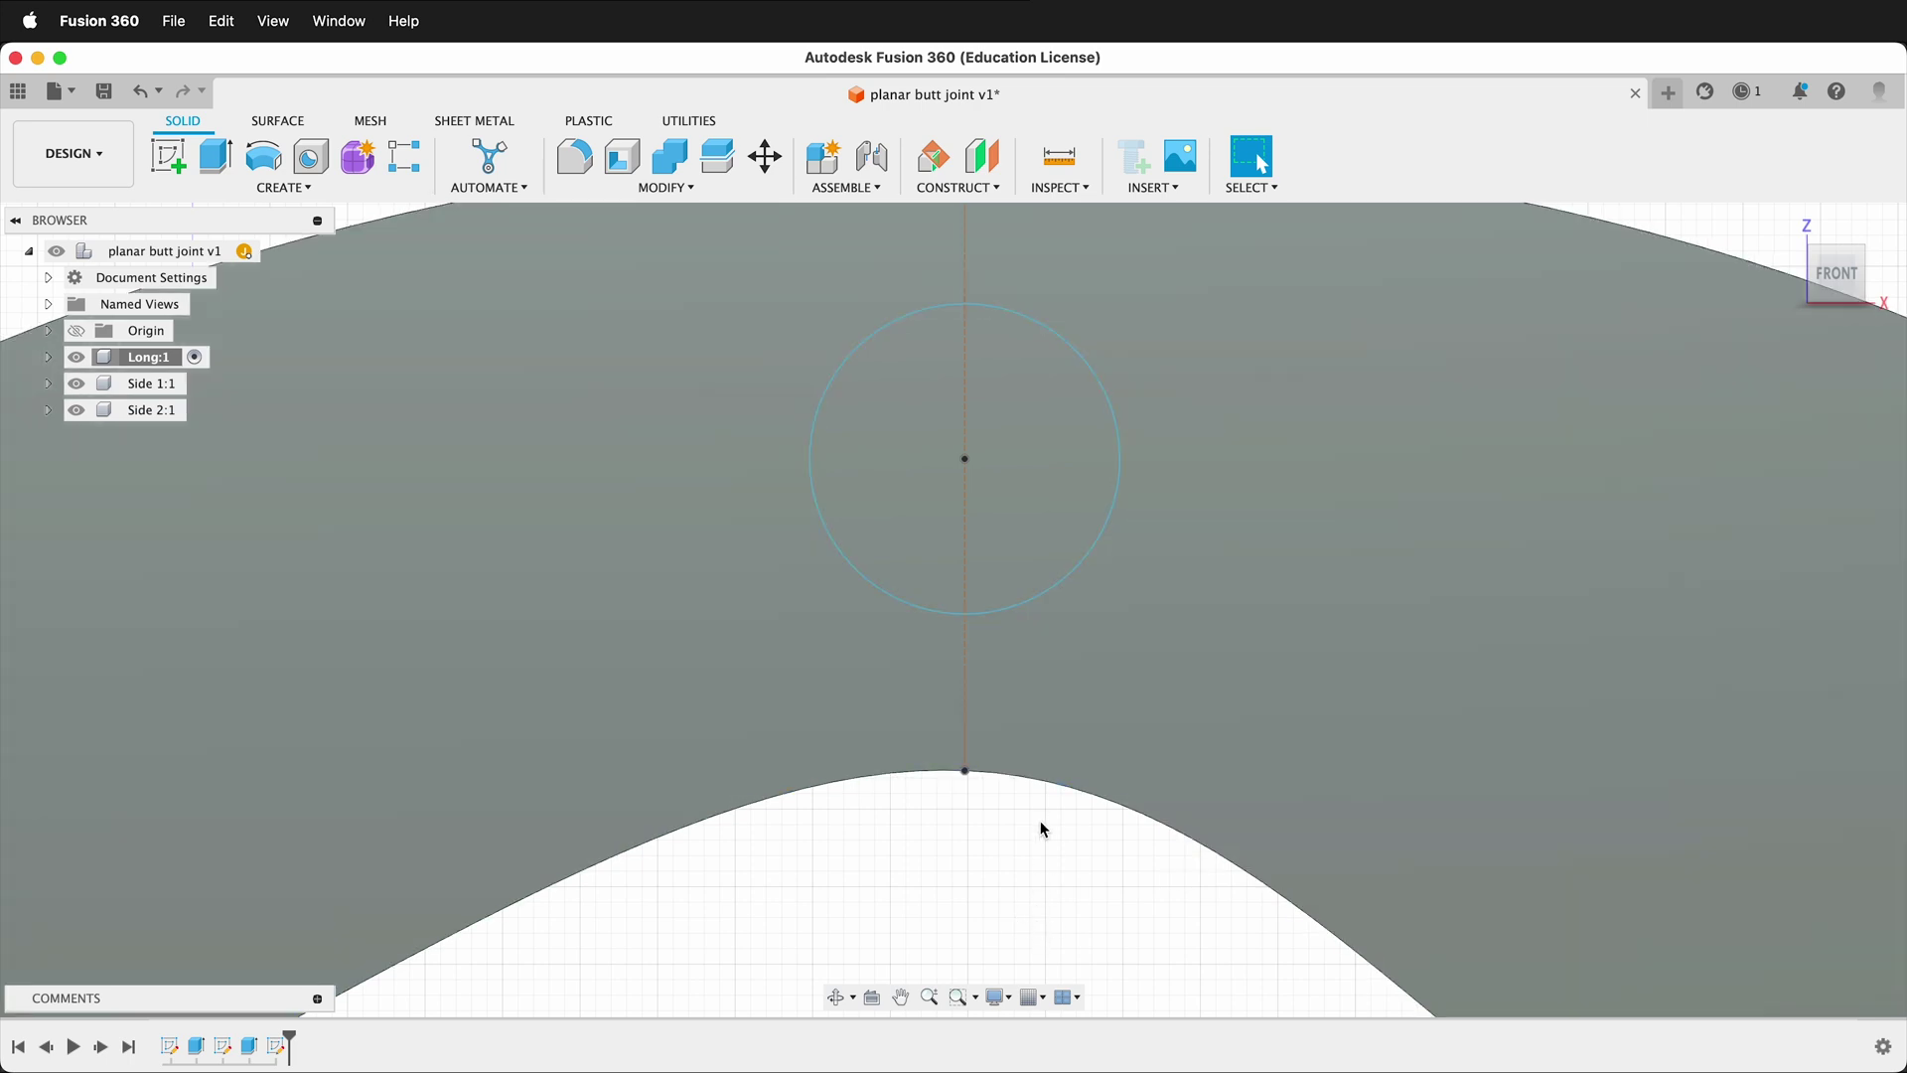
scroll(1043, 832, "up", 2)
Step: Reopen Sketch1 for editing from the timeline
right_click(279, 1056)
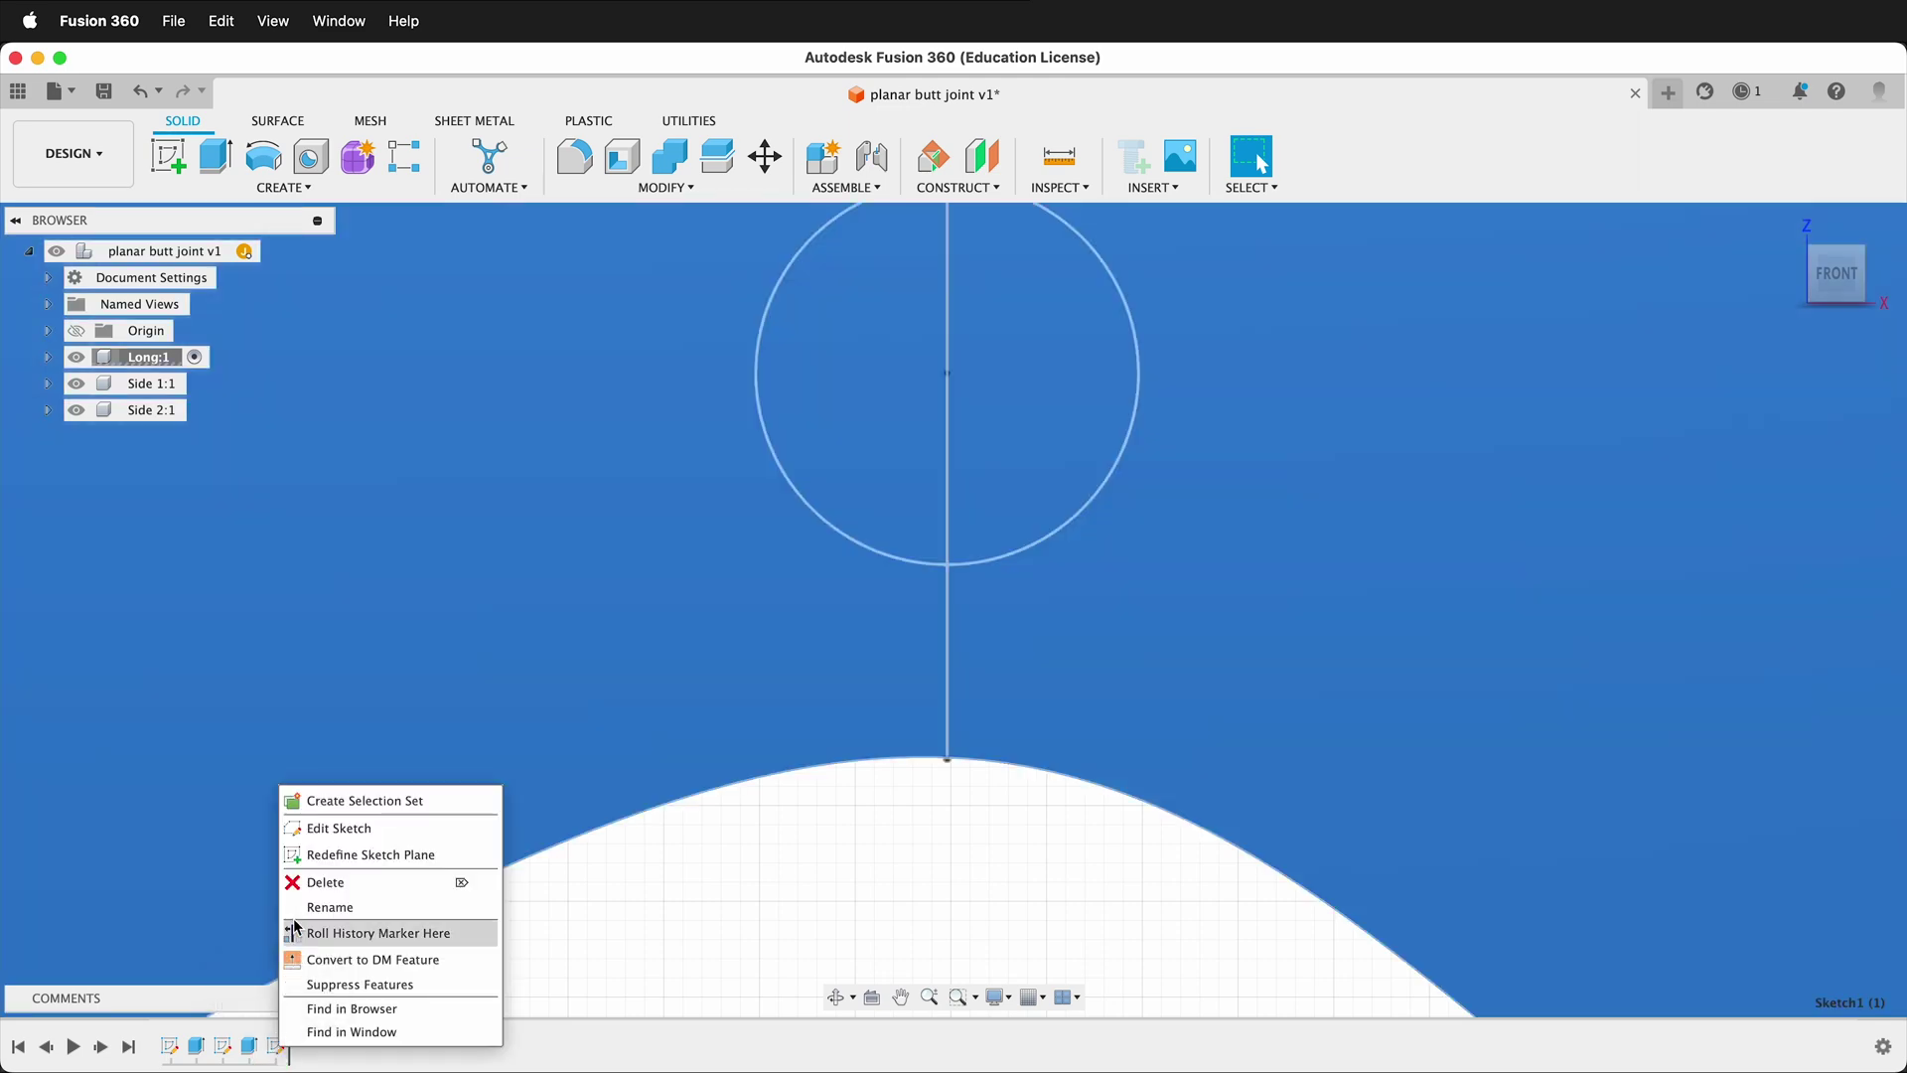
left_click(341, 827)
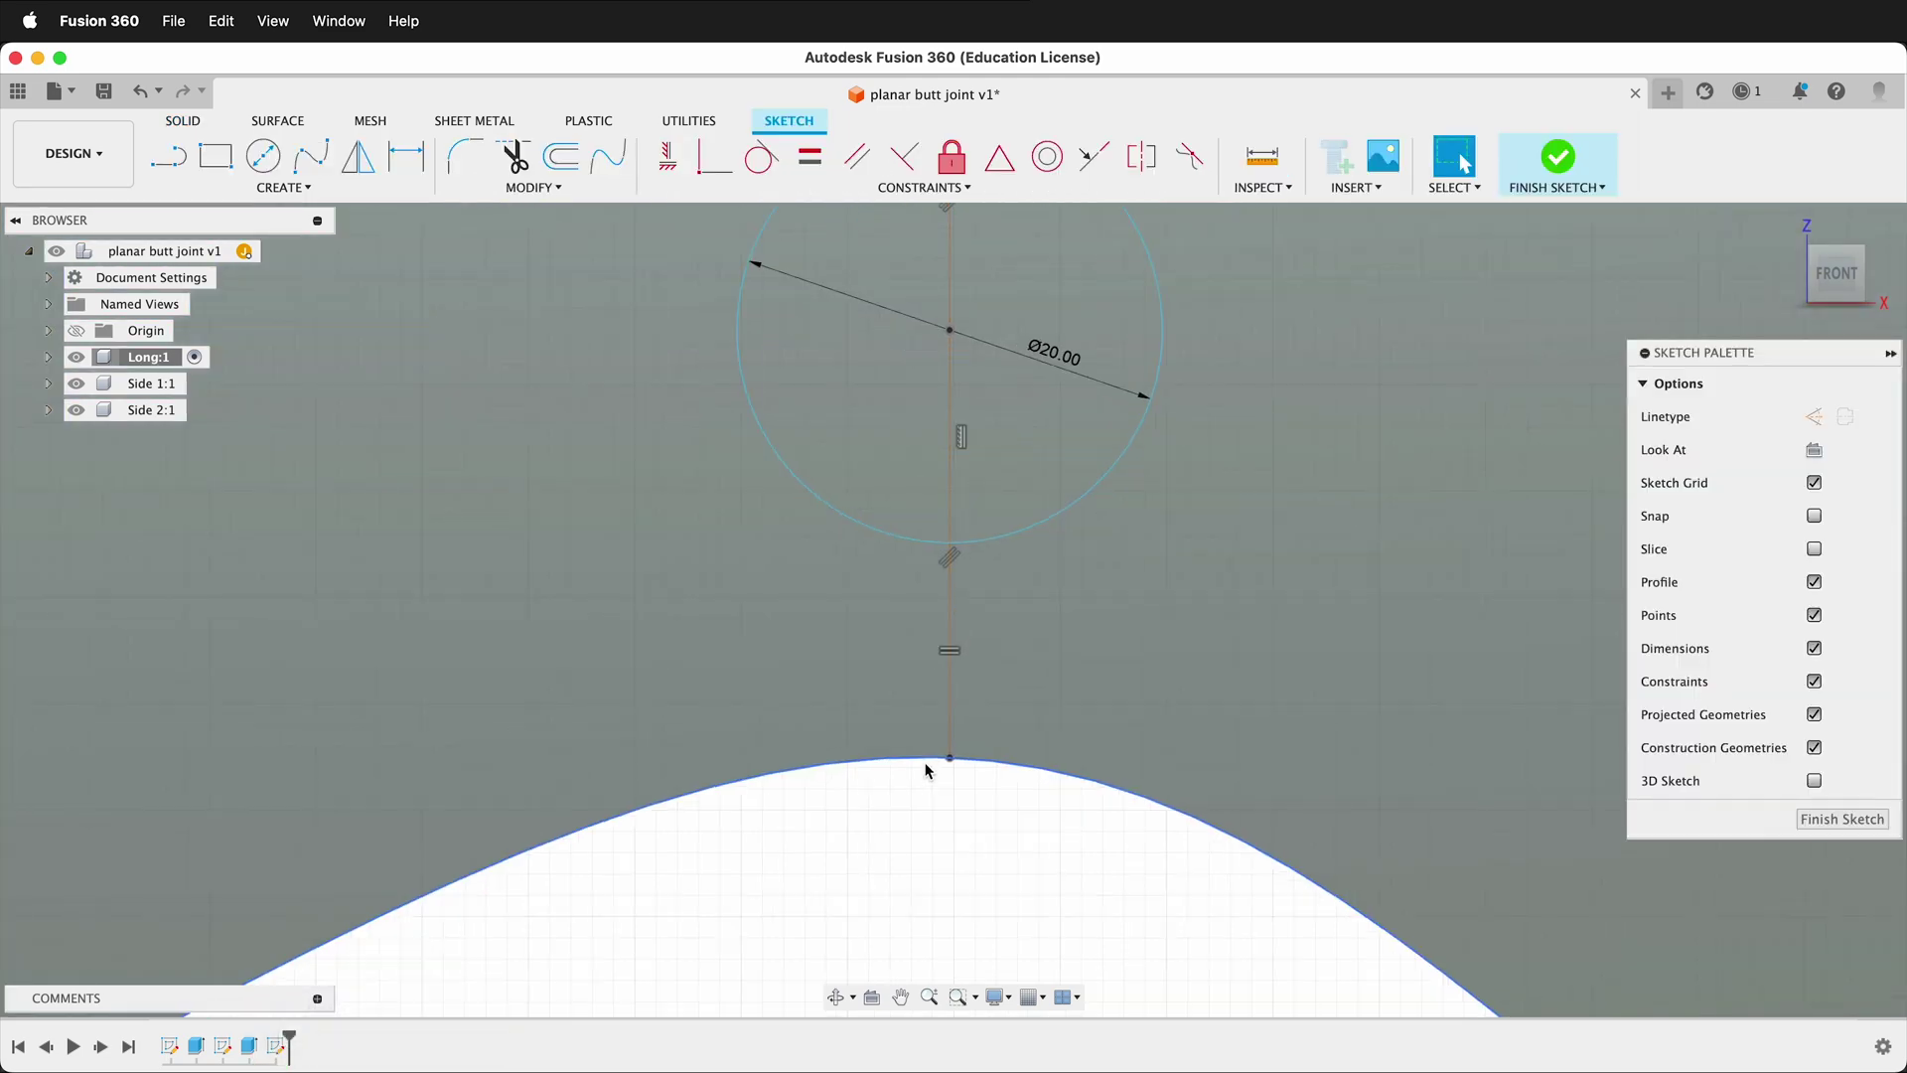
scroll(929, 789, "down", 3)
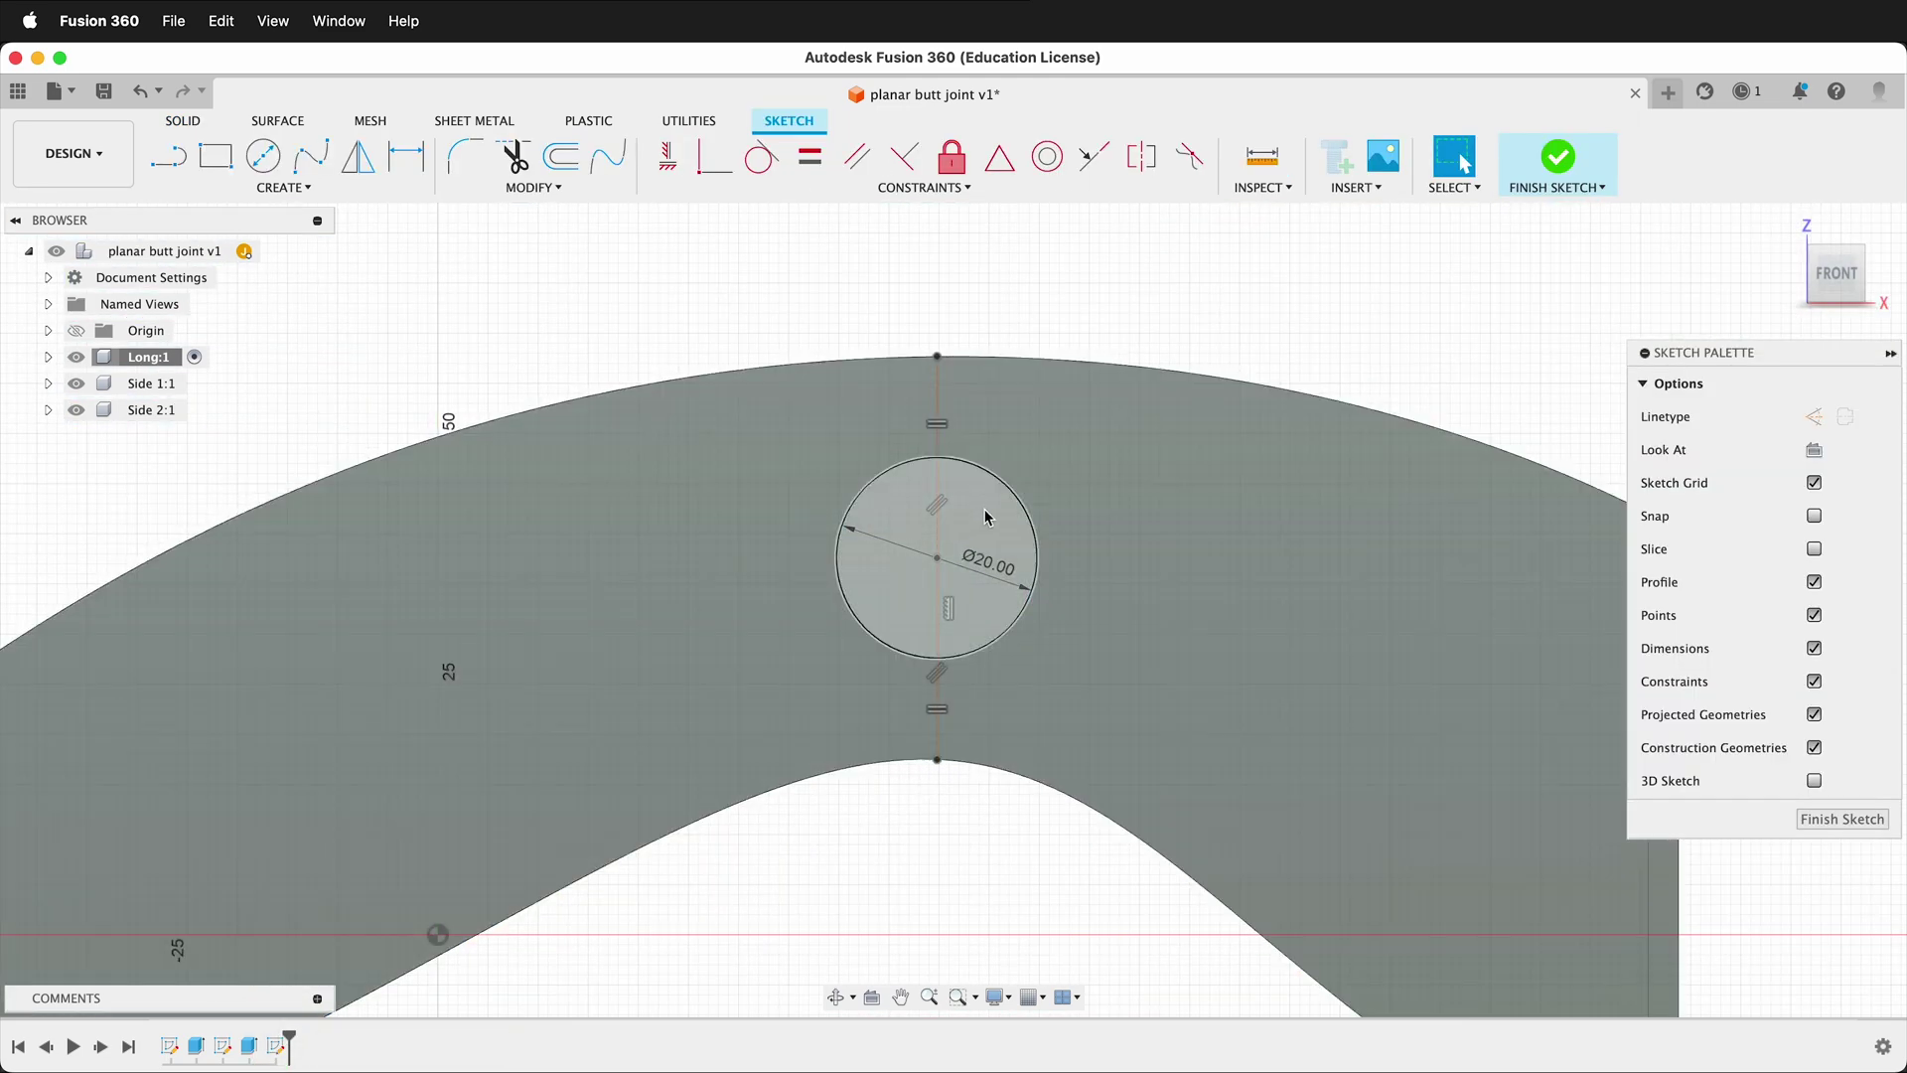
scroll(986, 516, "up", 4)
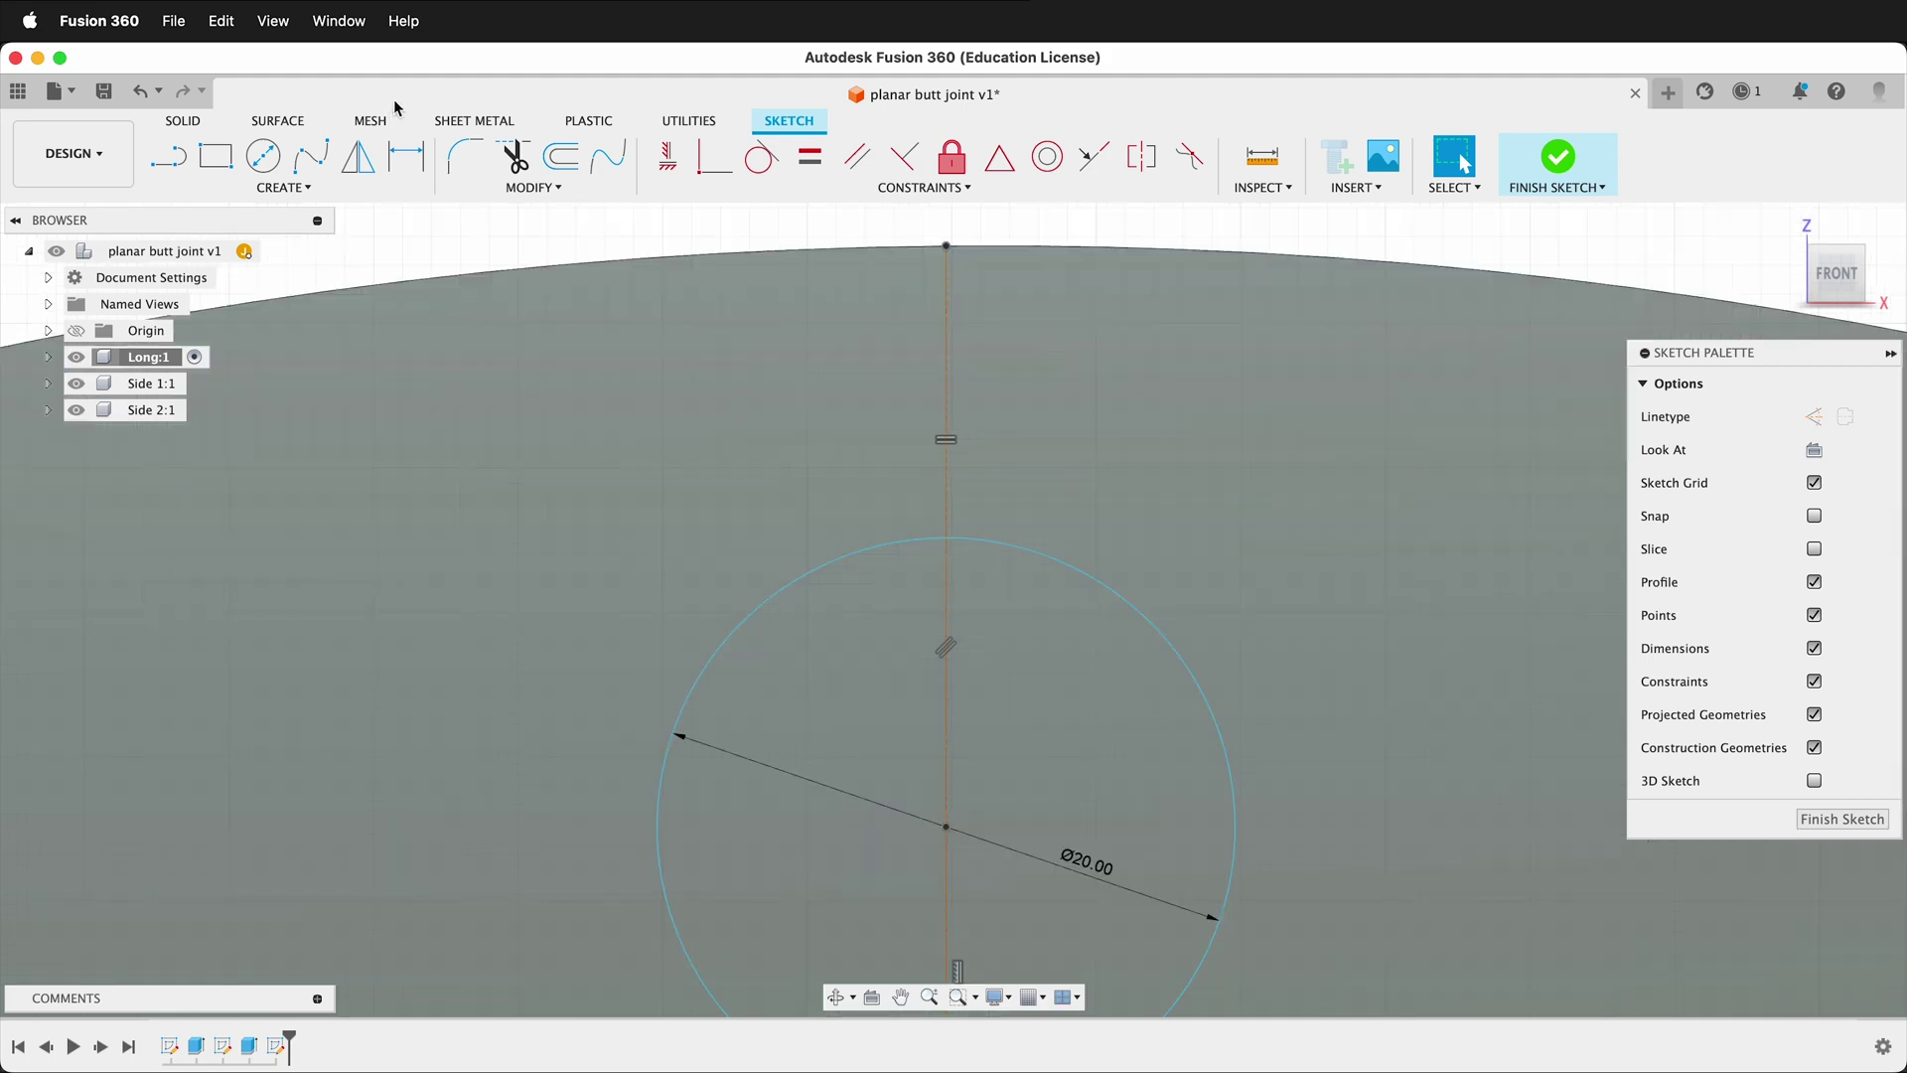
Step: Try a fit-point spline from the top edge to the circle with tangents, then undo it
left_click(314, 180)
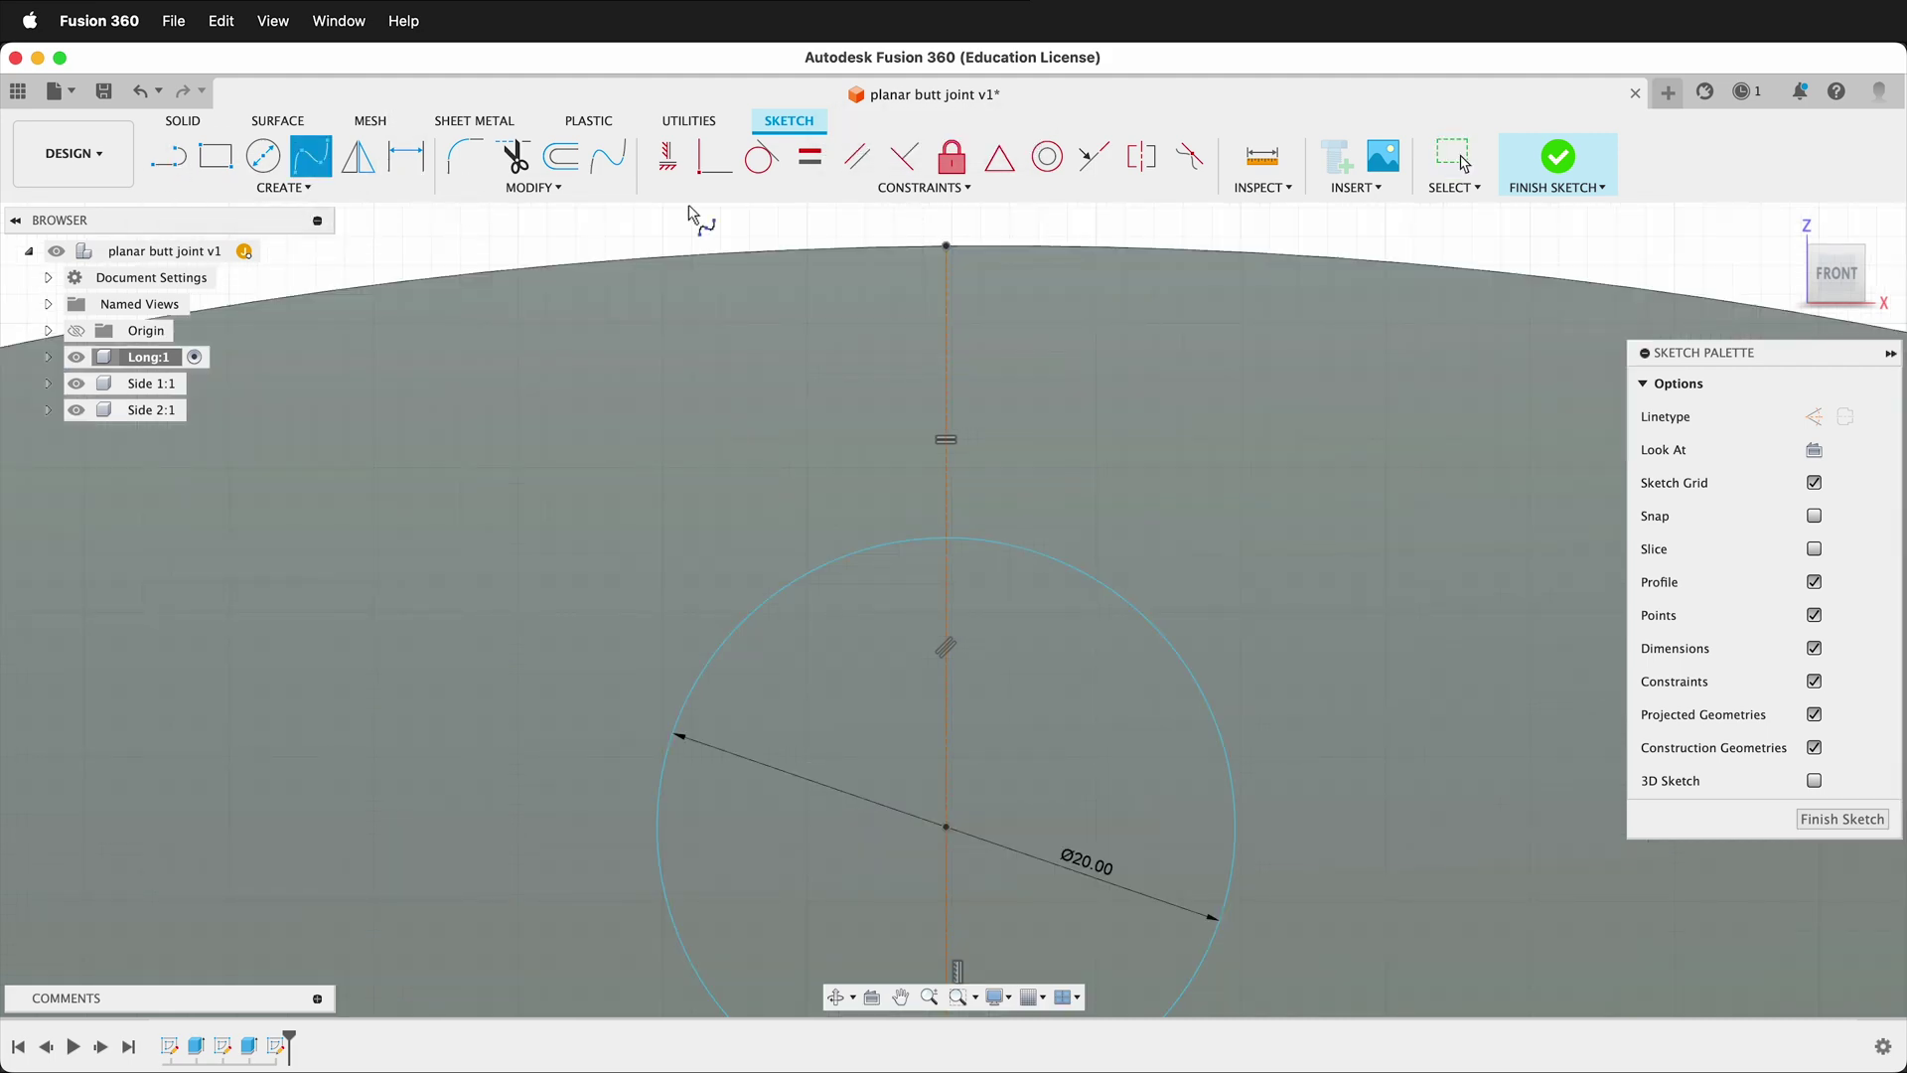
left_click(947, 245)
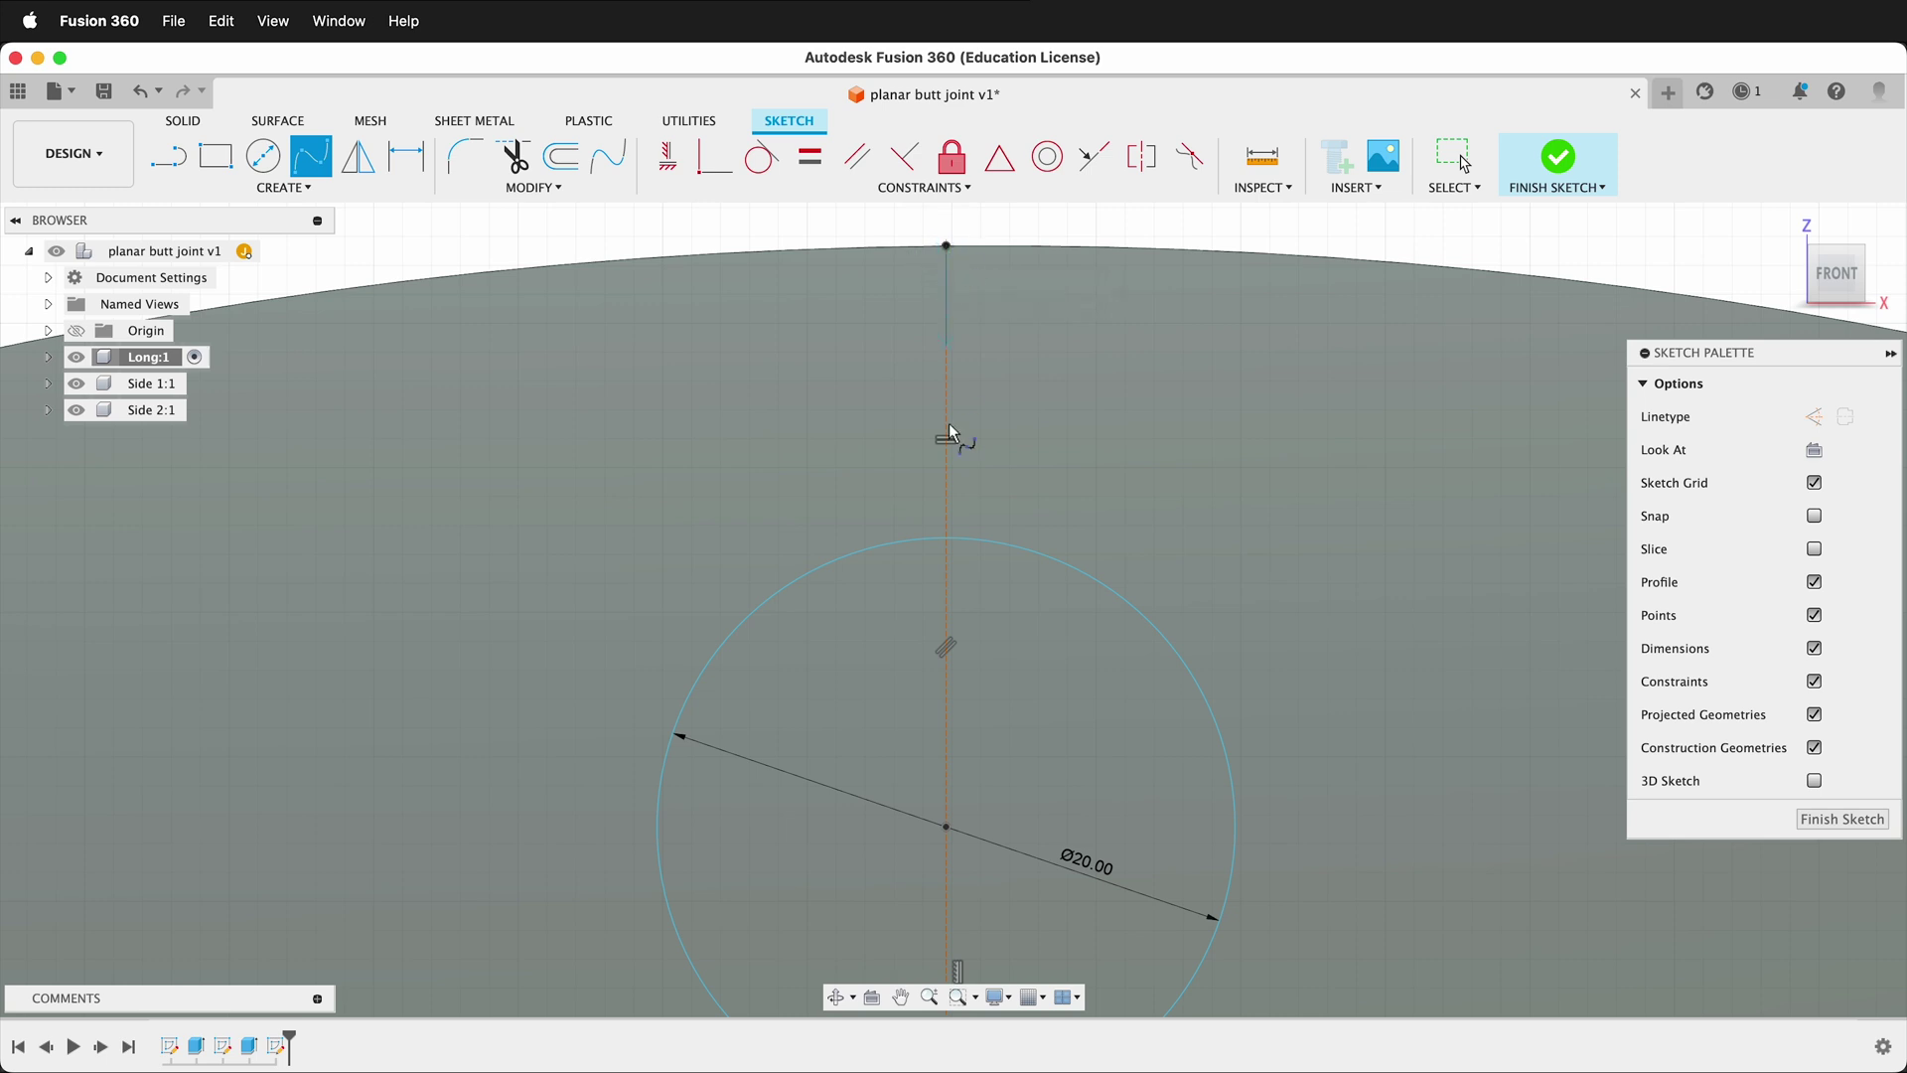
left_click(804, 575)
left_click(753, 548)
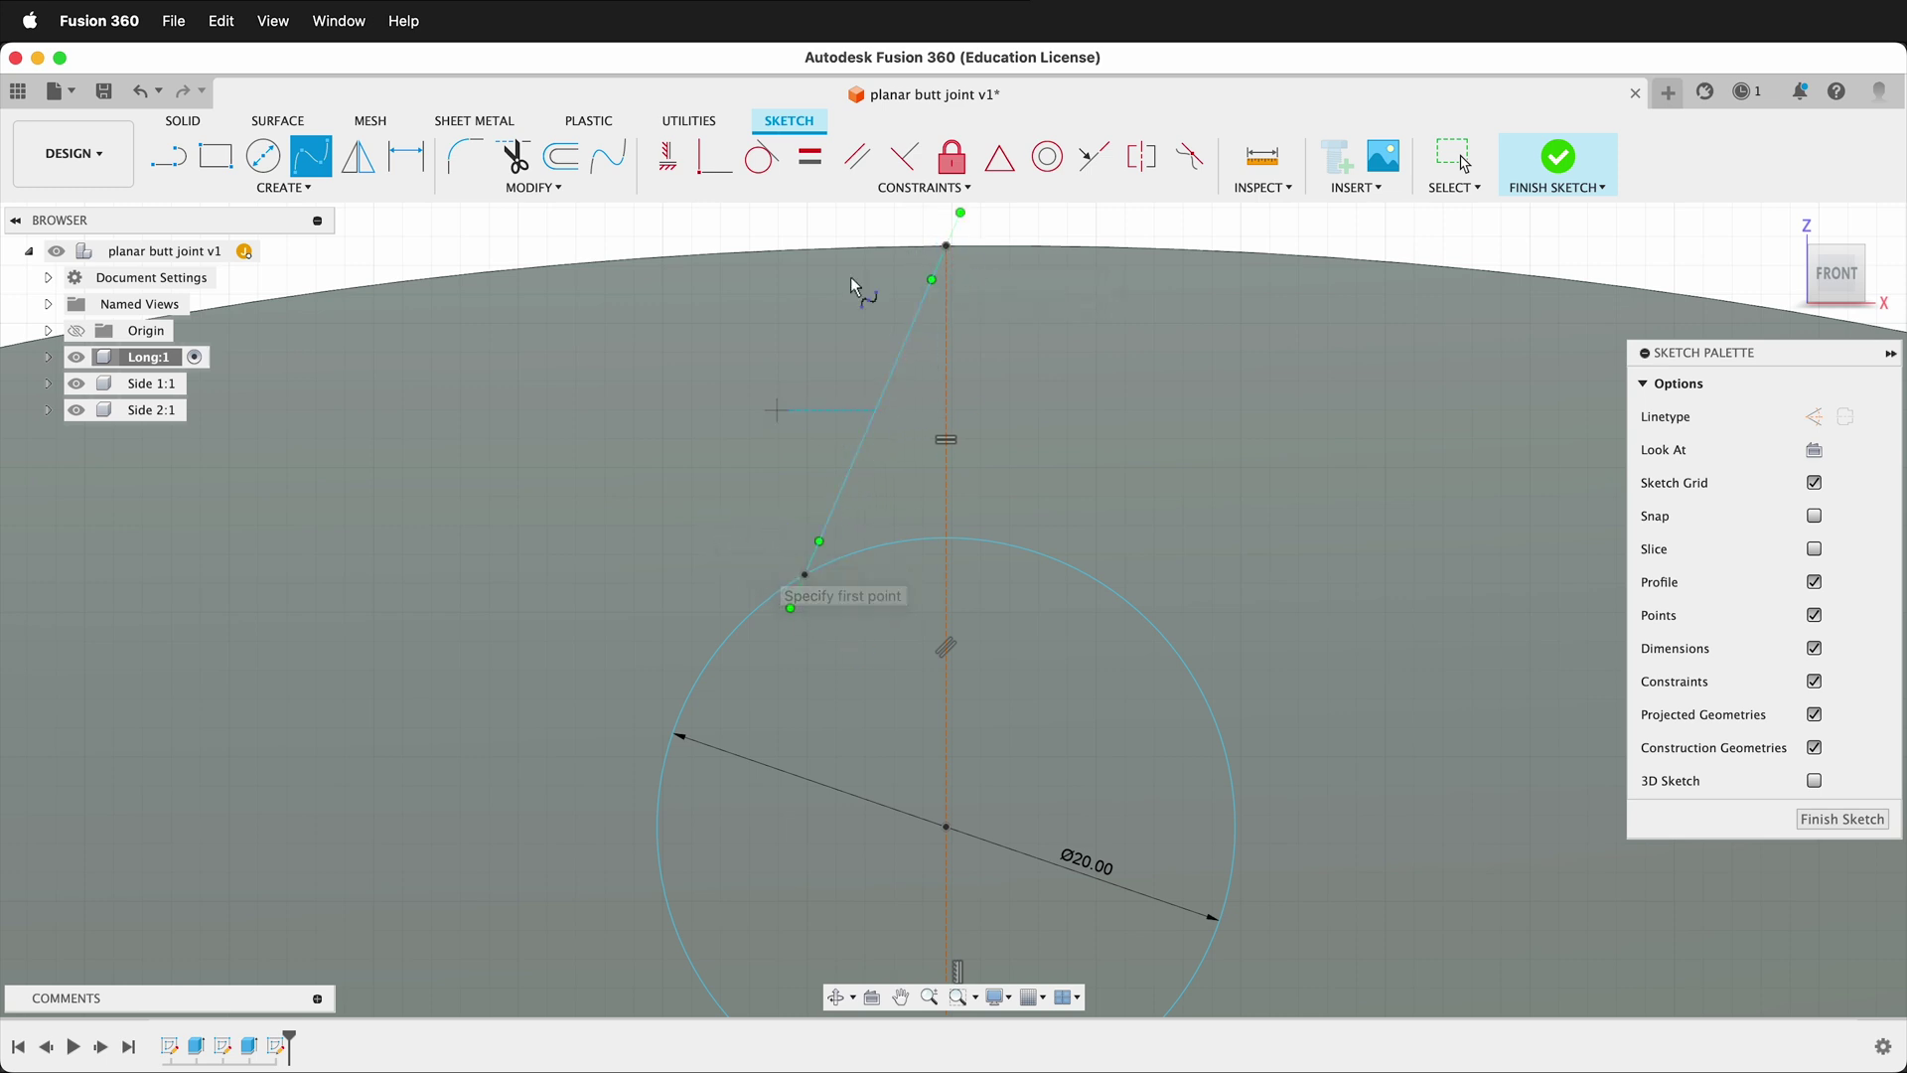
left_click(761, 156)
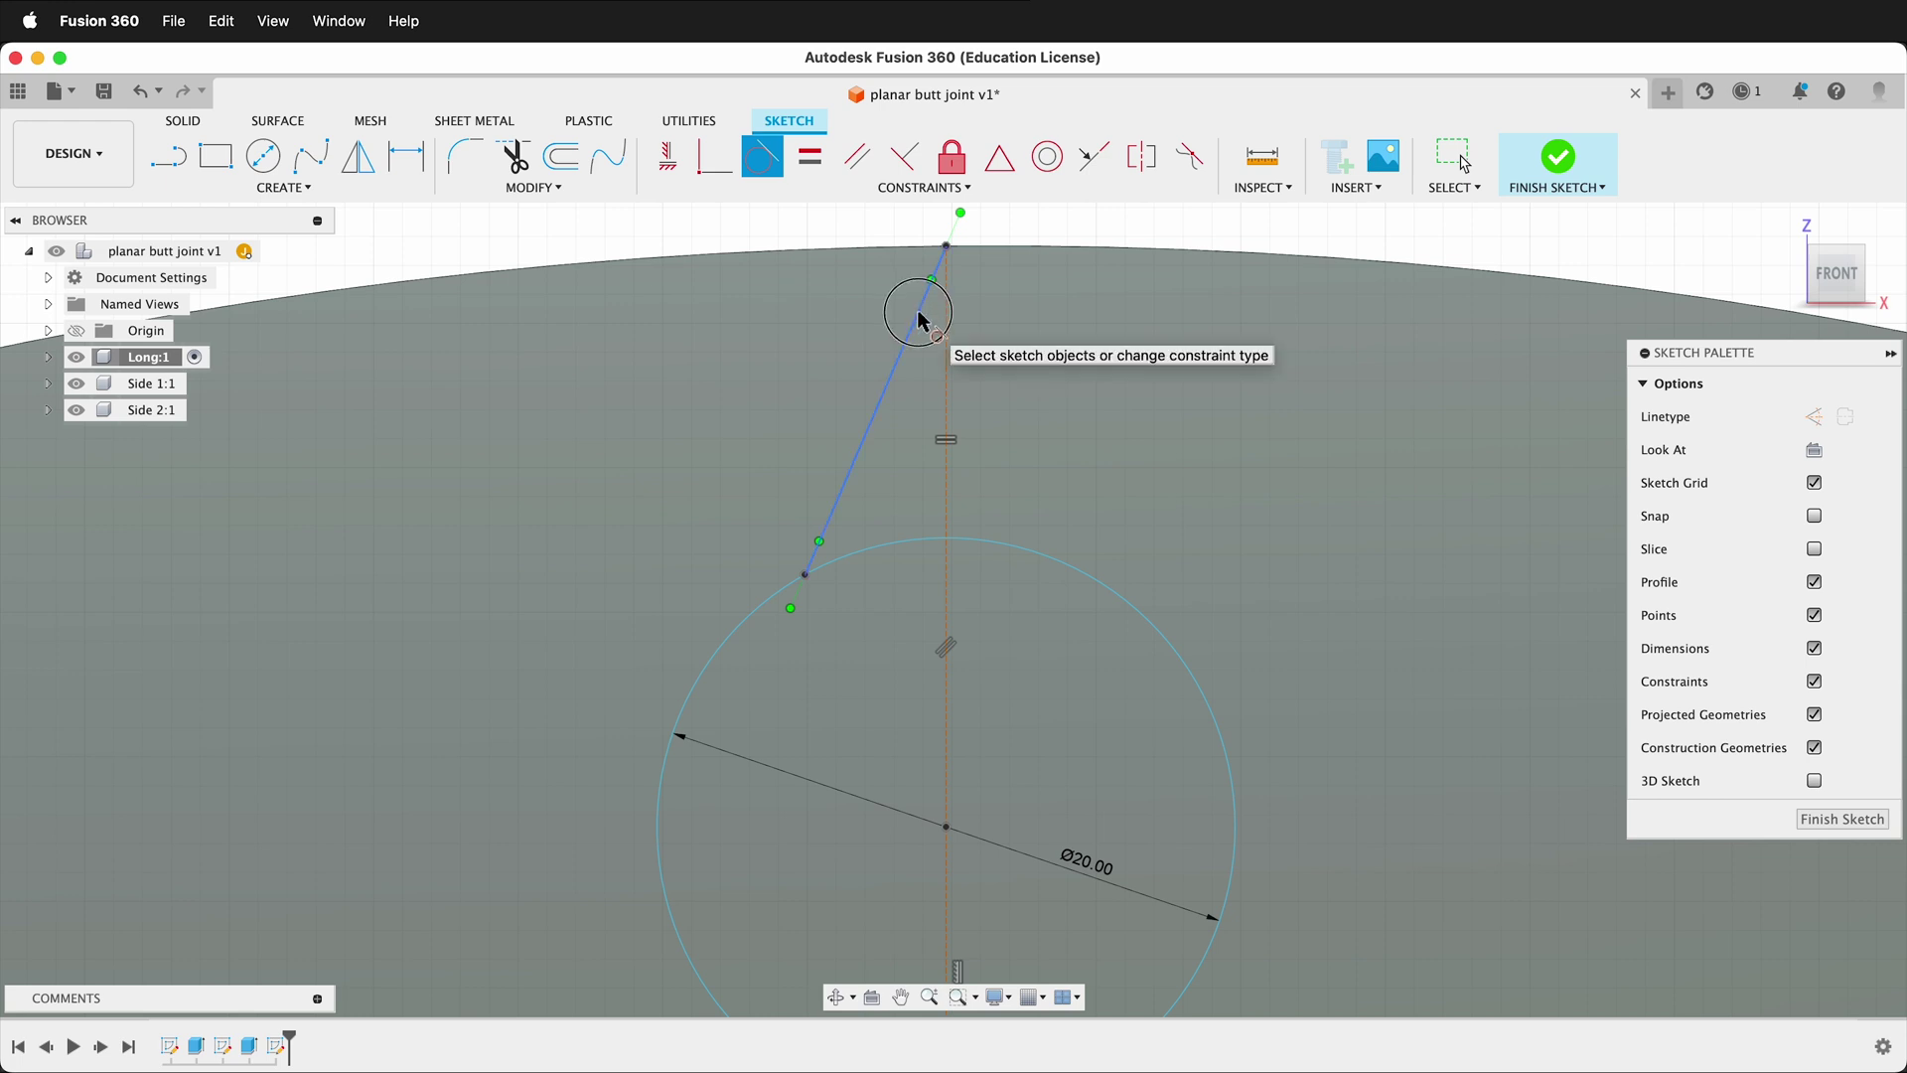
left_click(919, 318)
left_click(948, 319)
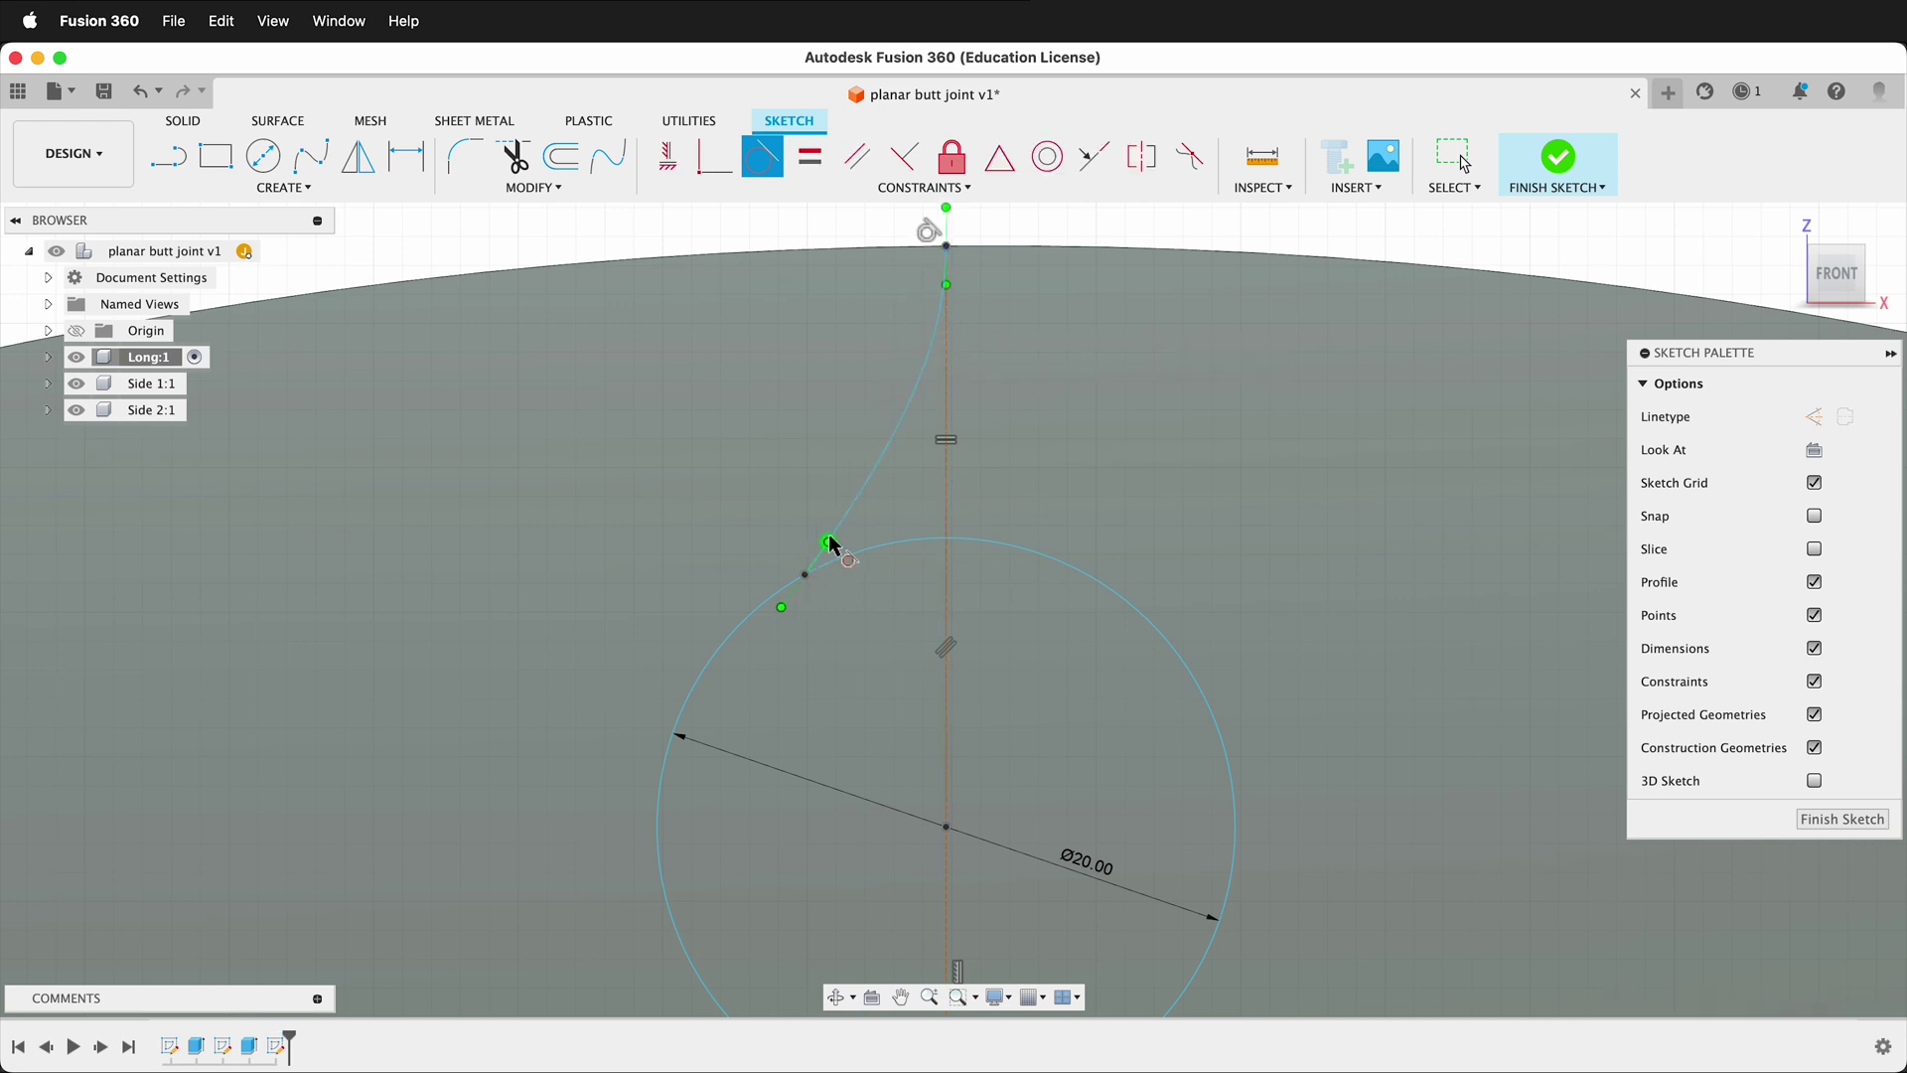
left_click(851, 510)
left_click(890, 545)
key("super+z")
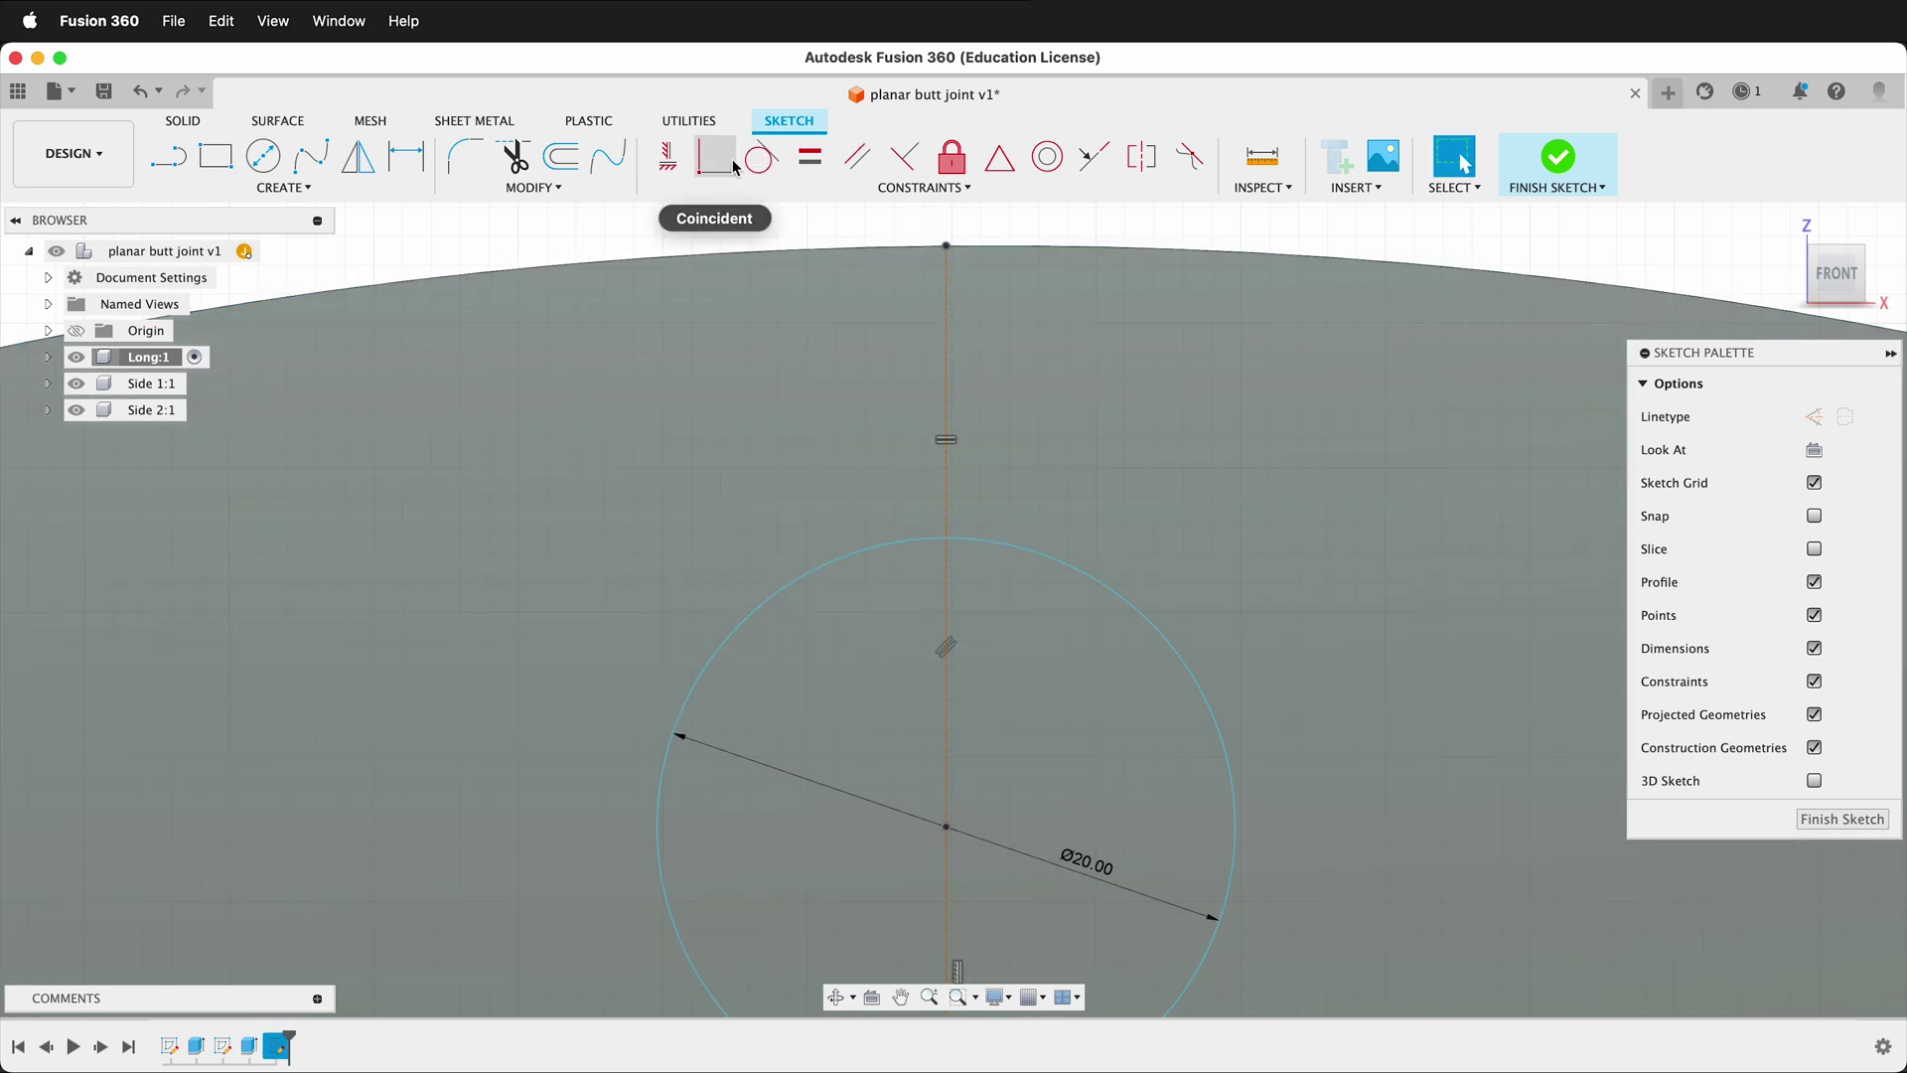
Step: Draw a 3 mm line down from the top edge's centre point and constrain it vertical
key("l")
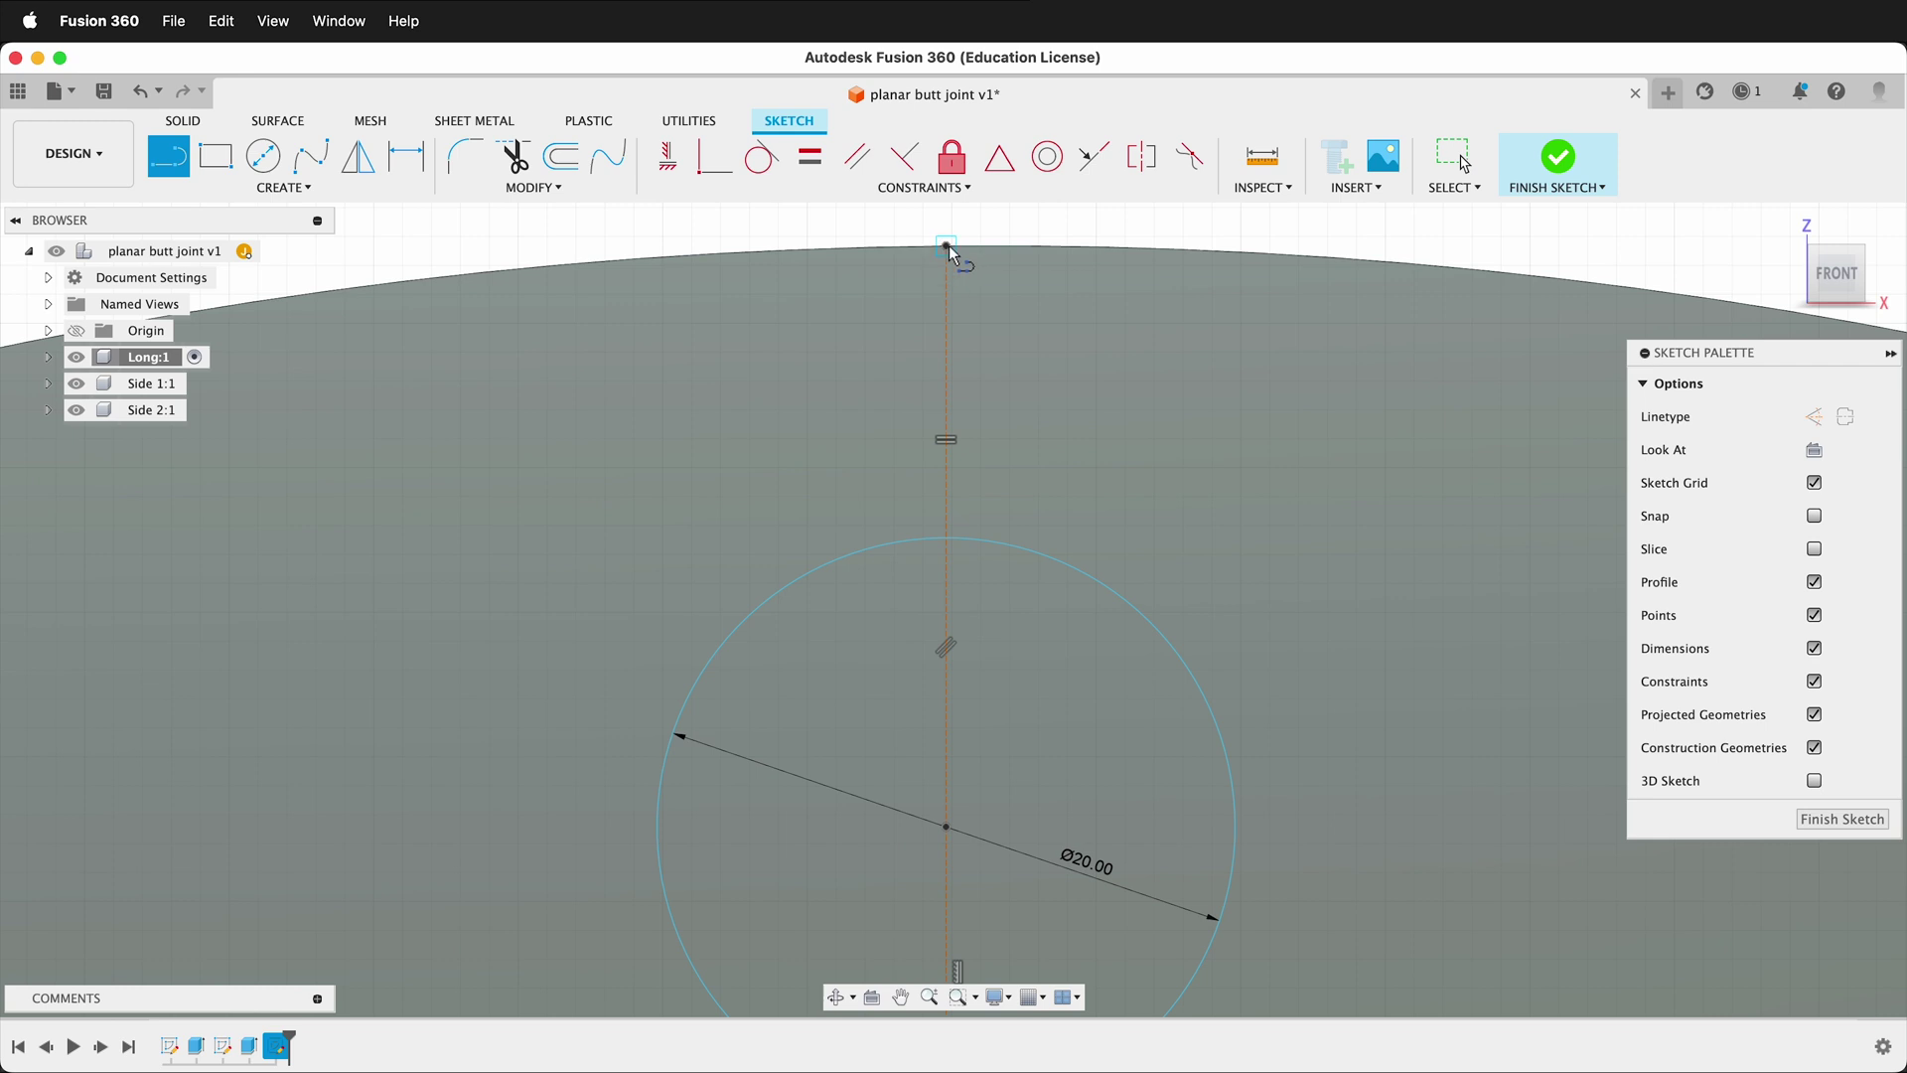
left_click(947, 247)
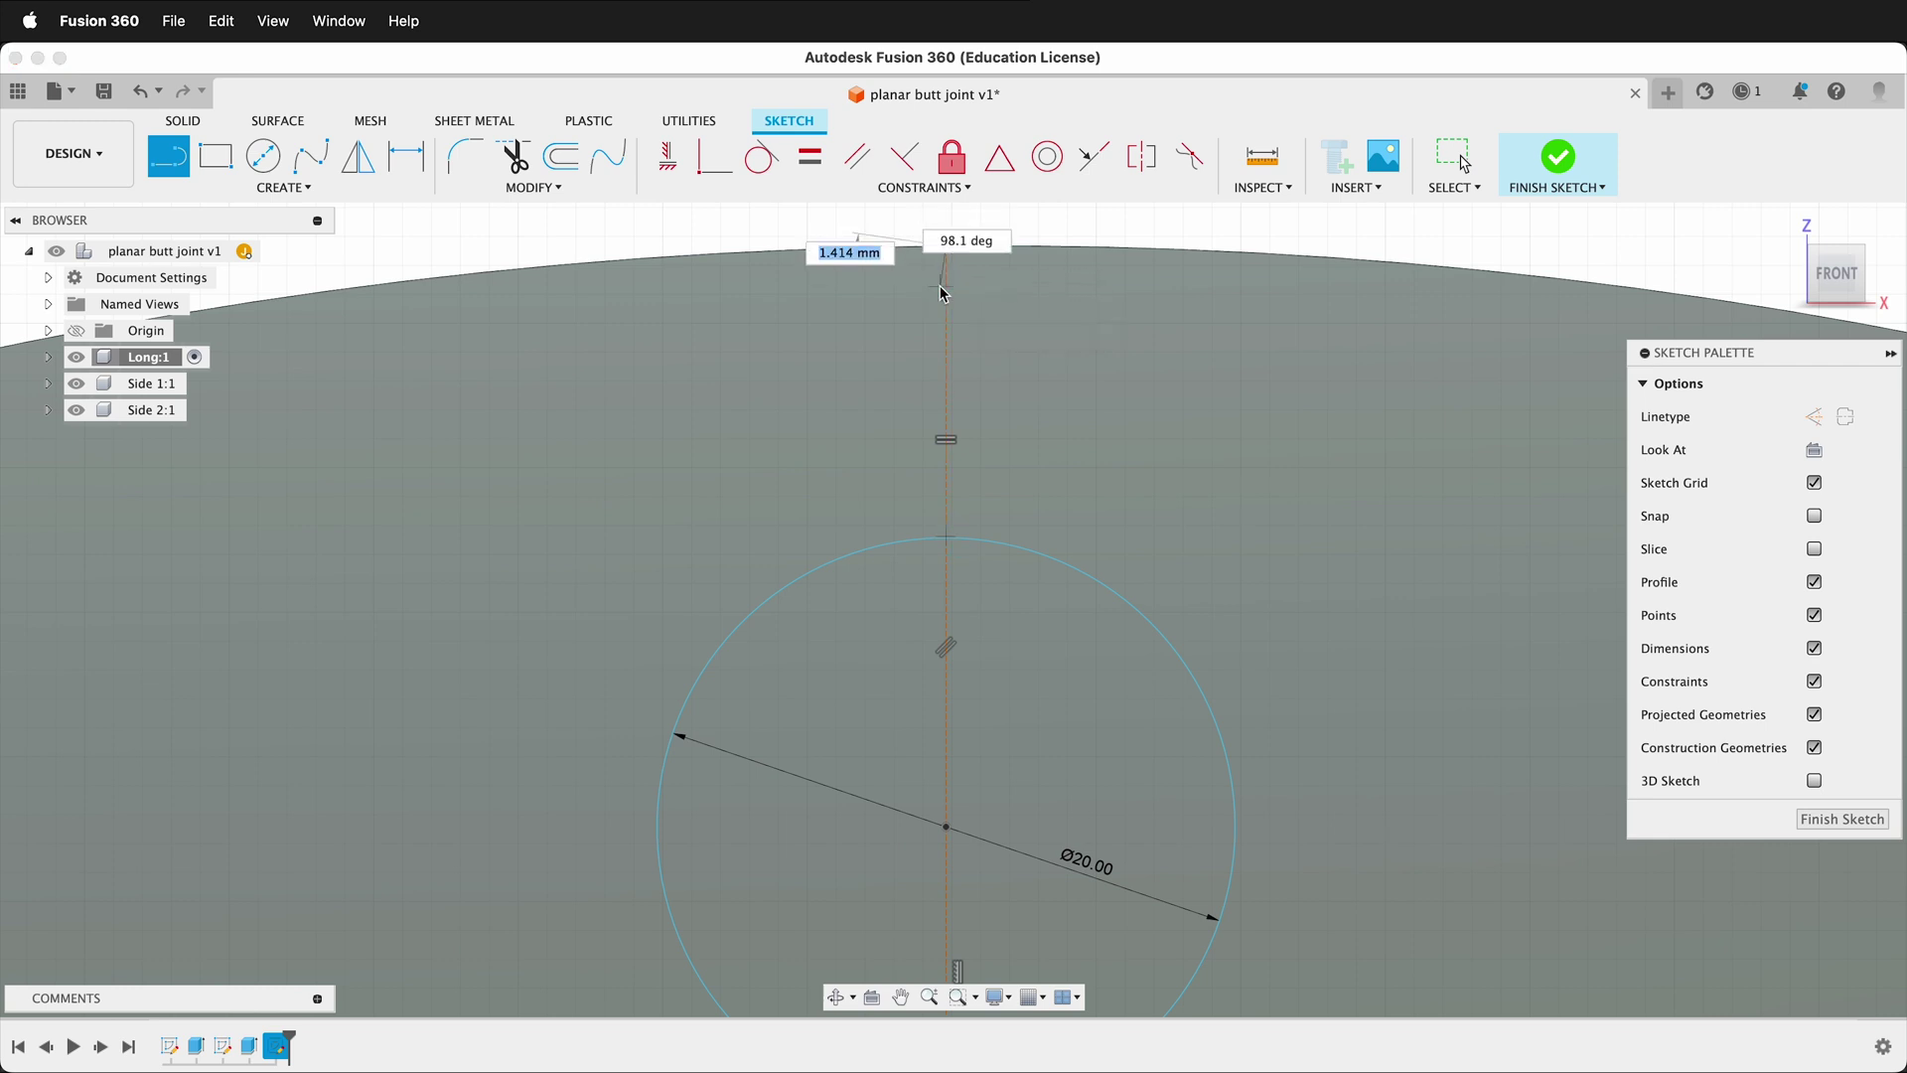
type("3")
key("Return")
key("Escape")
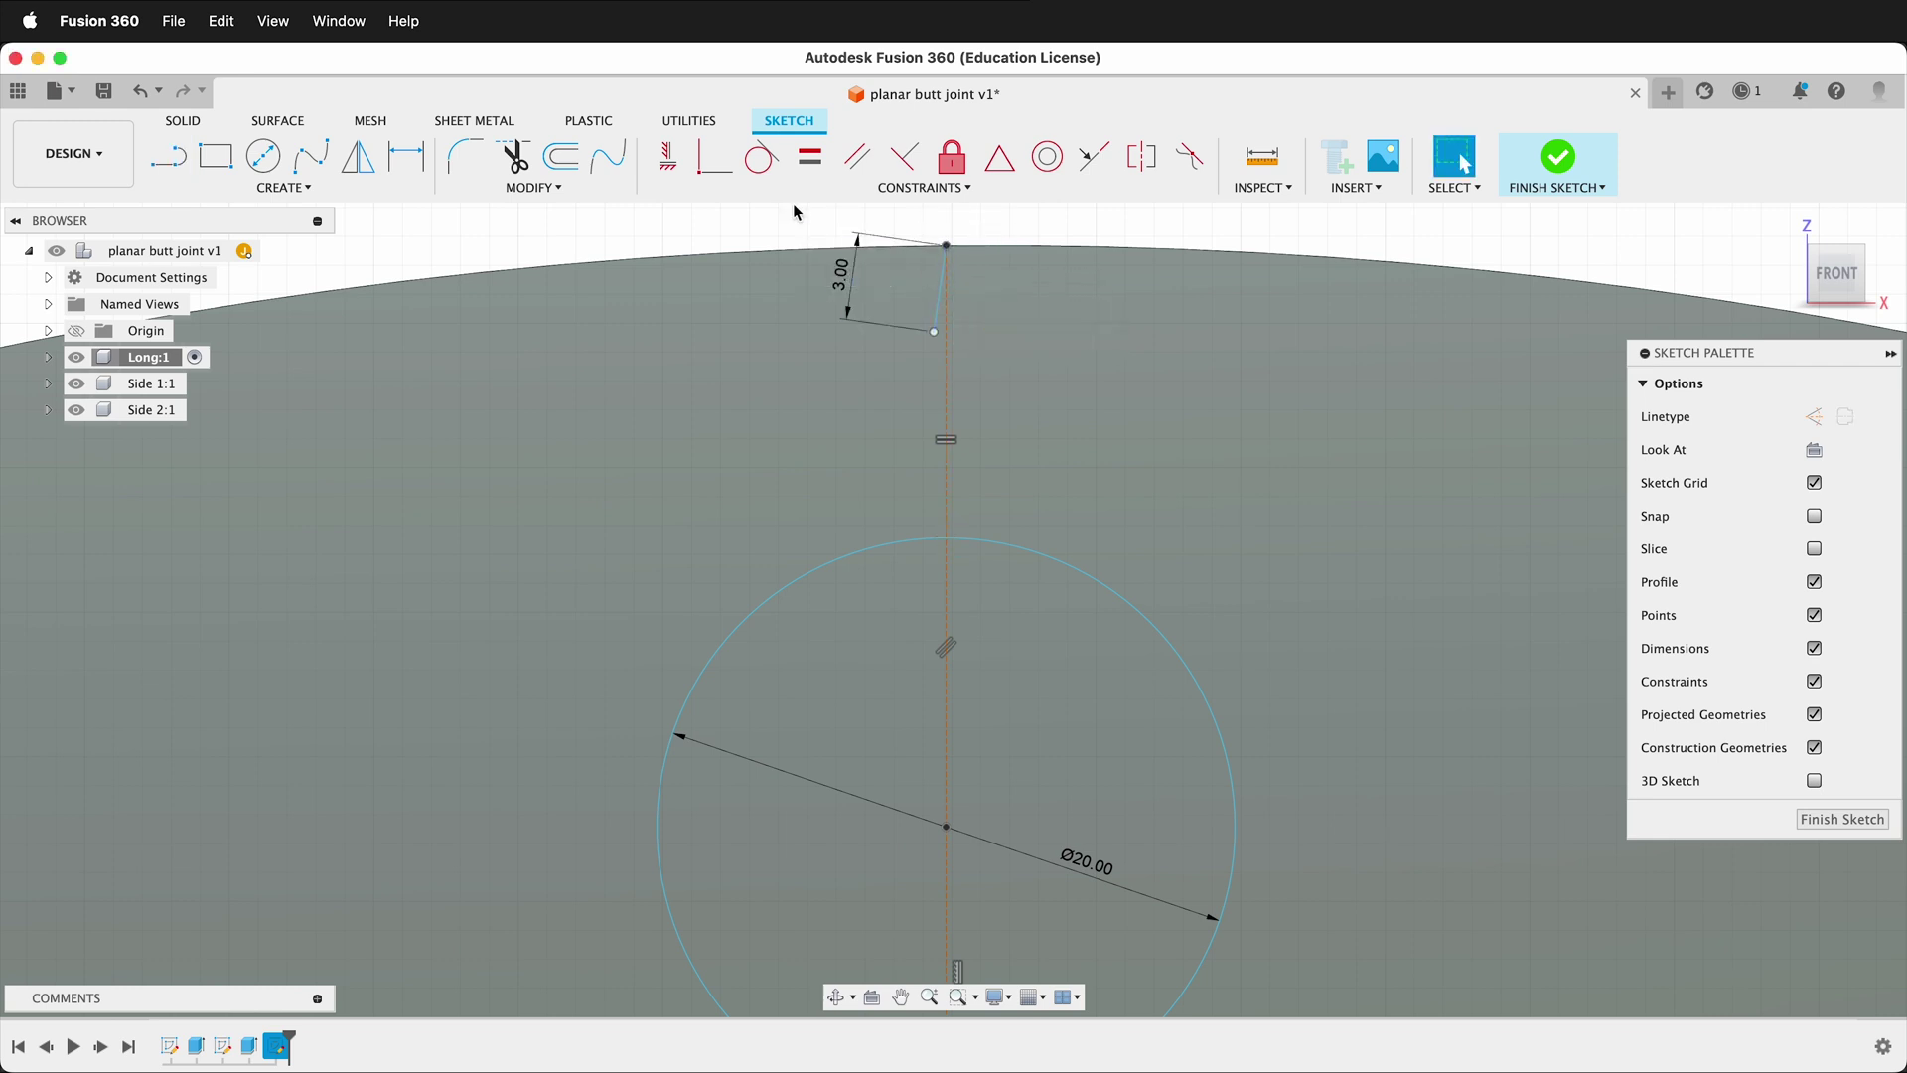
left_click(668, 156)
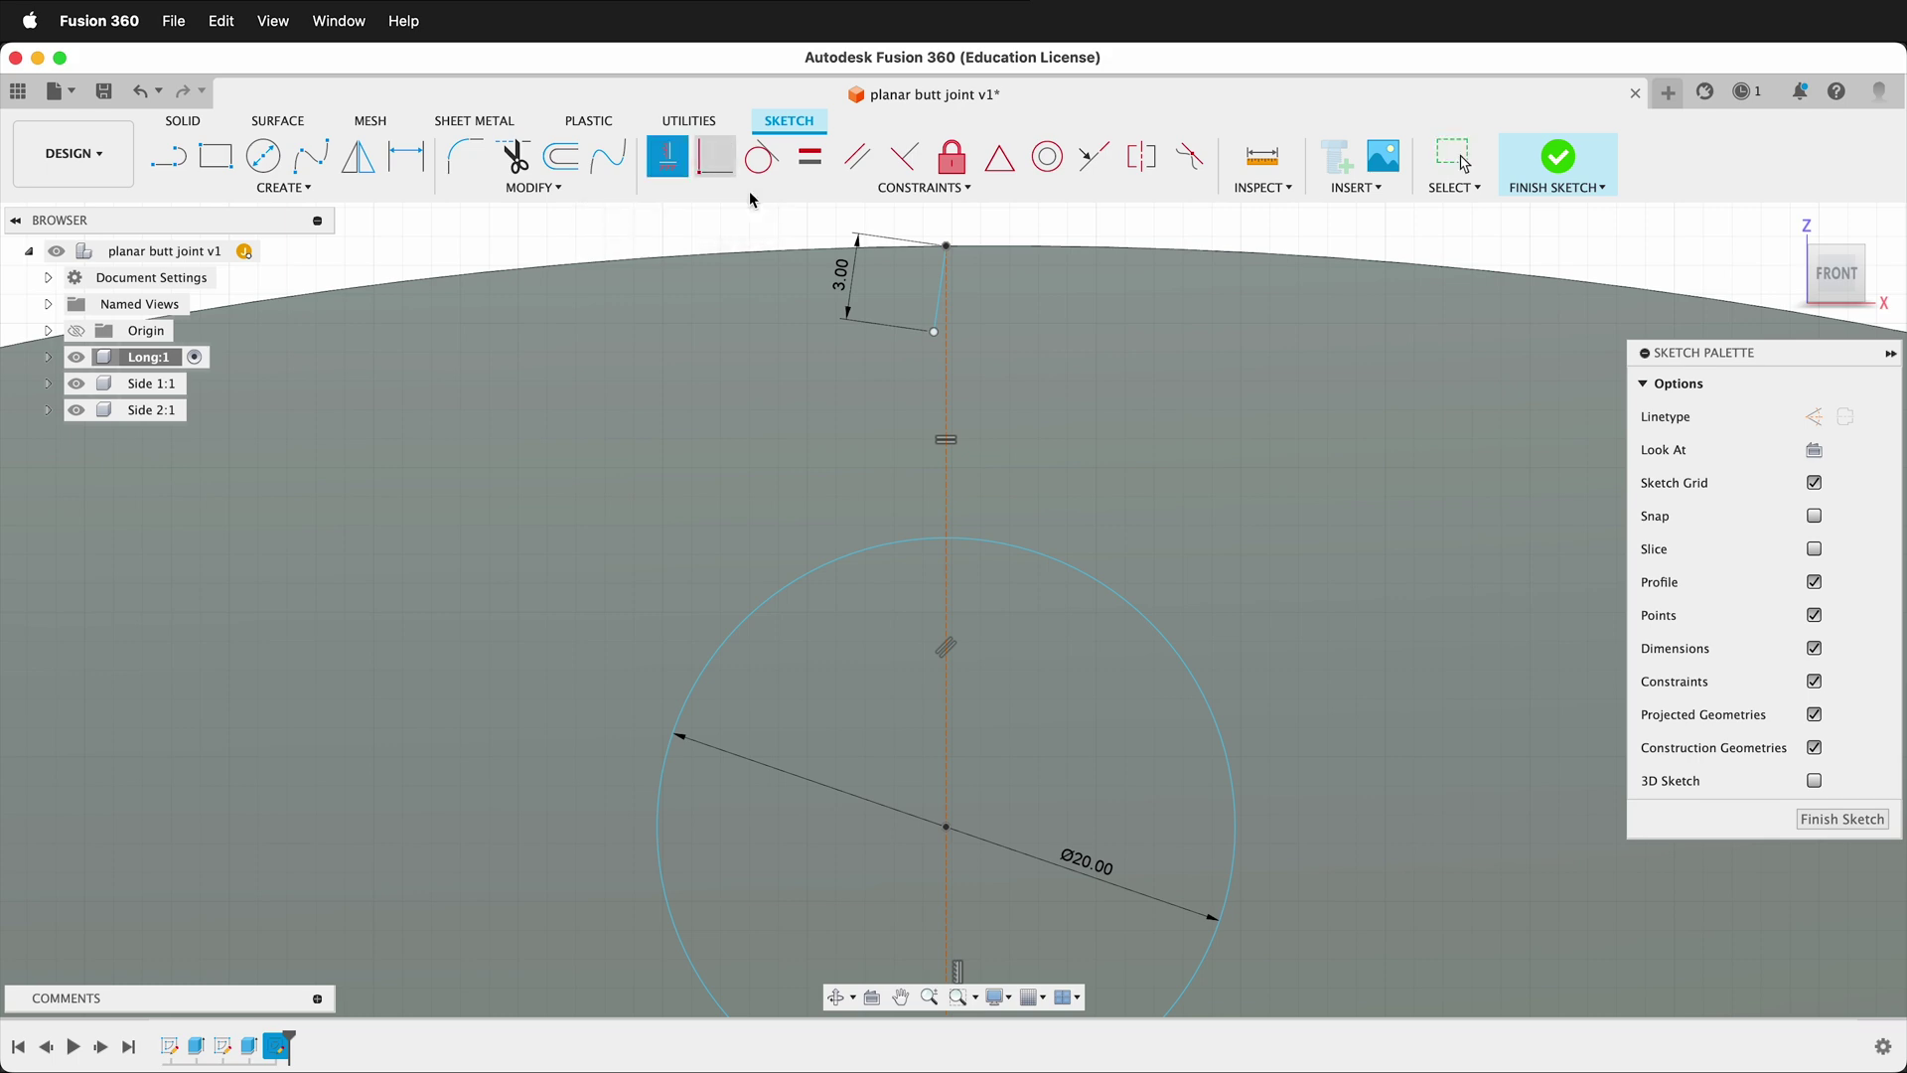
left_click(939, 299)
key("Escape")
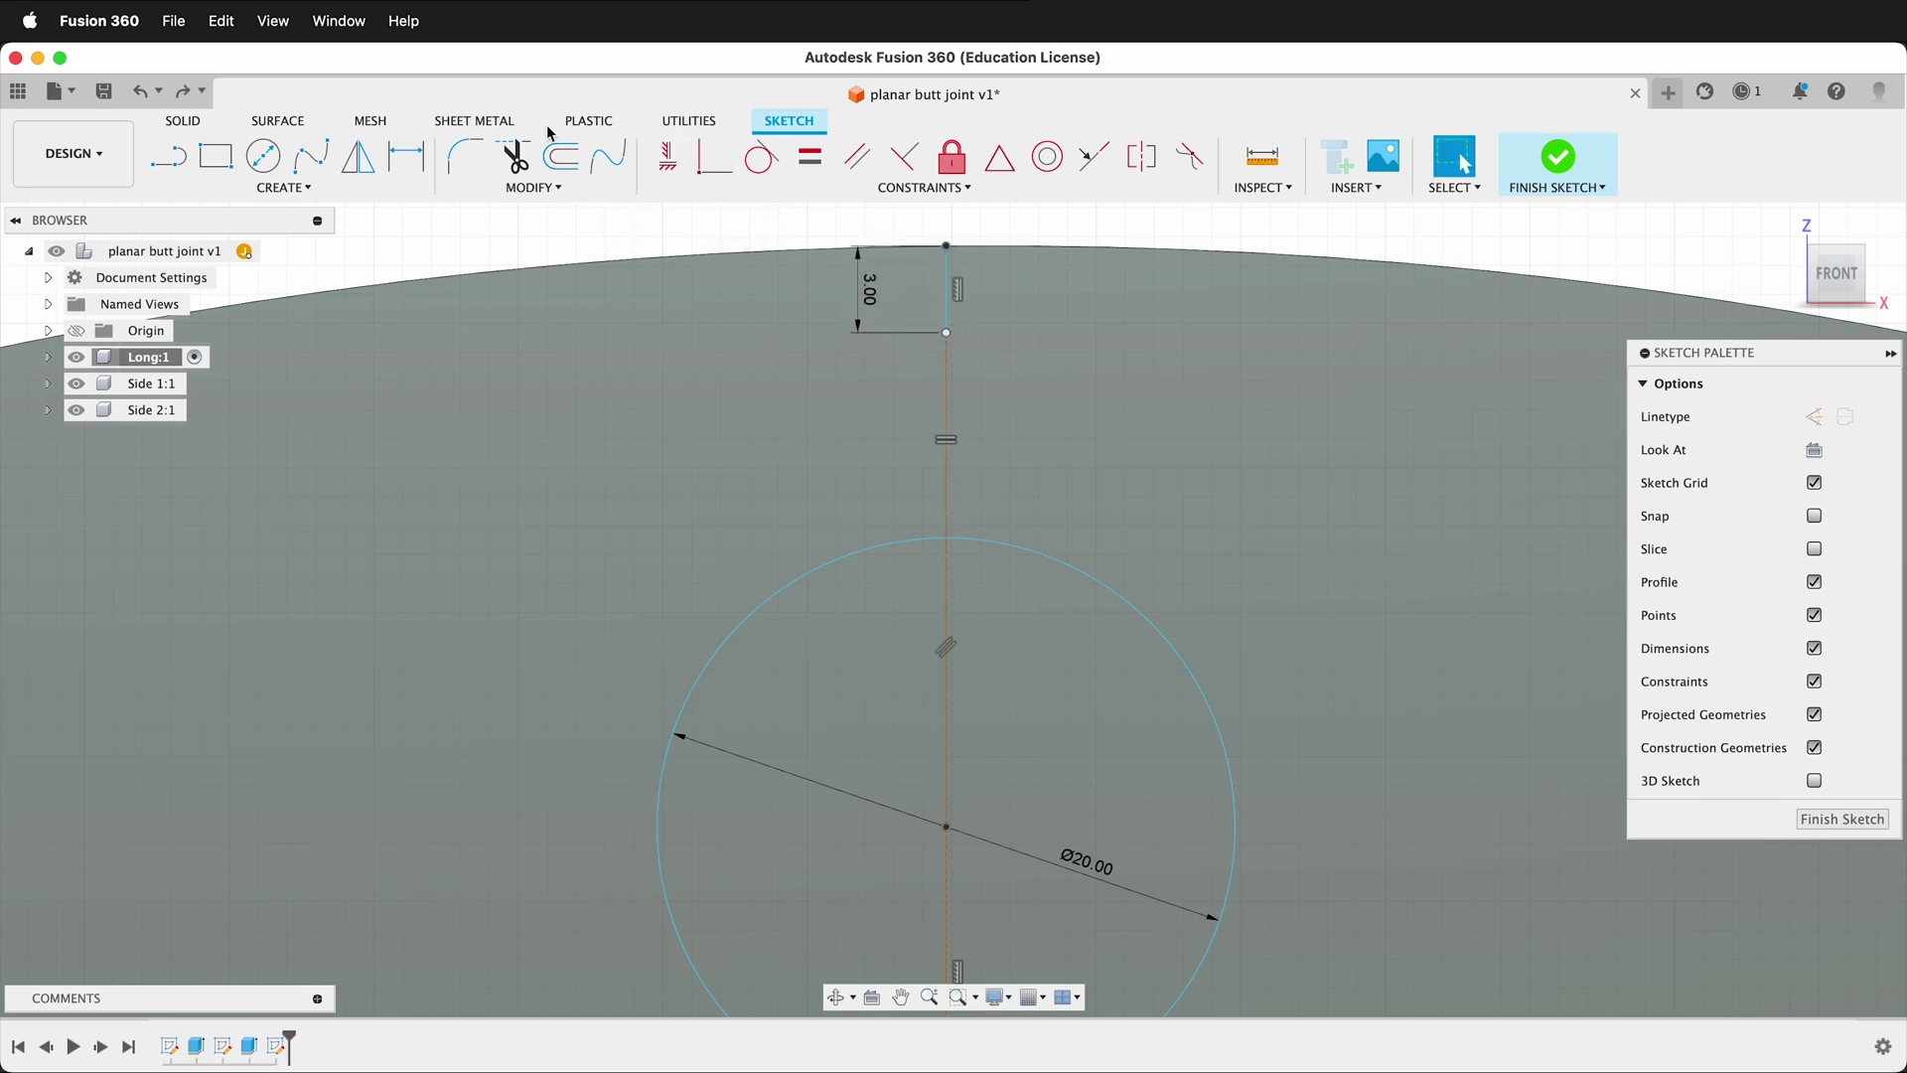
Step: Draw a fit-point spline from the 3 mm line's end to the circle, tangent to both
left_click(311, 156)
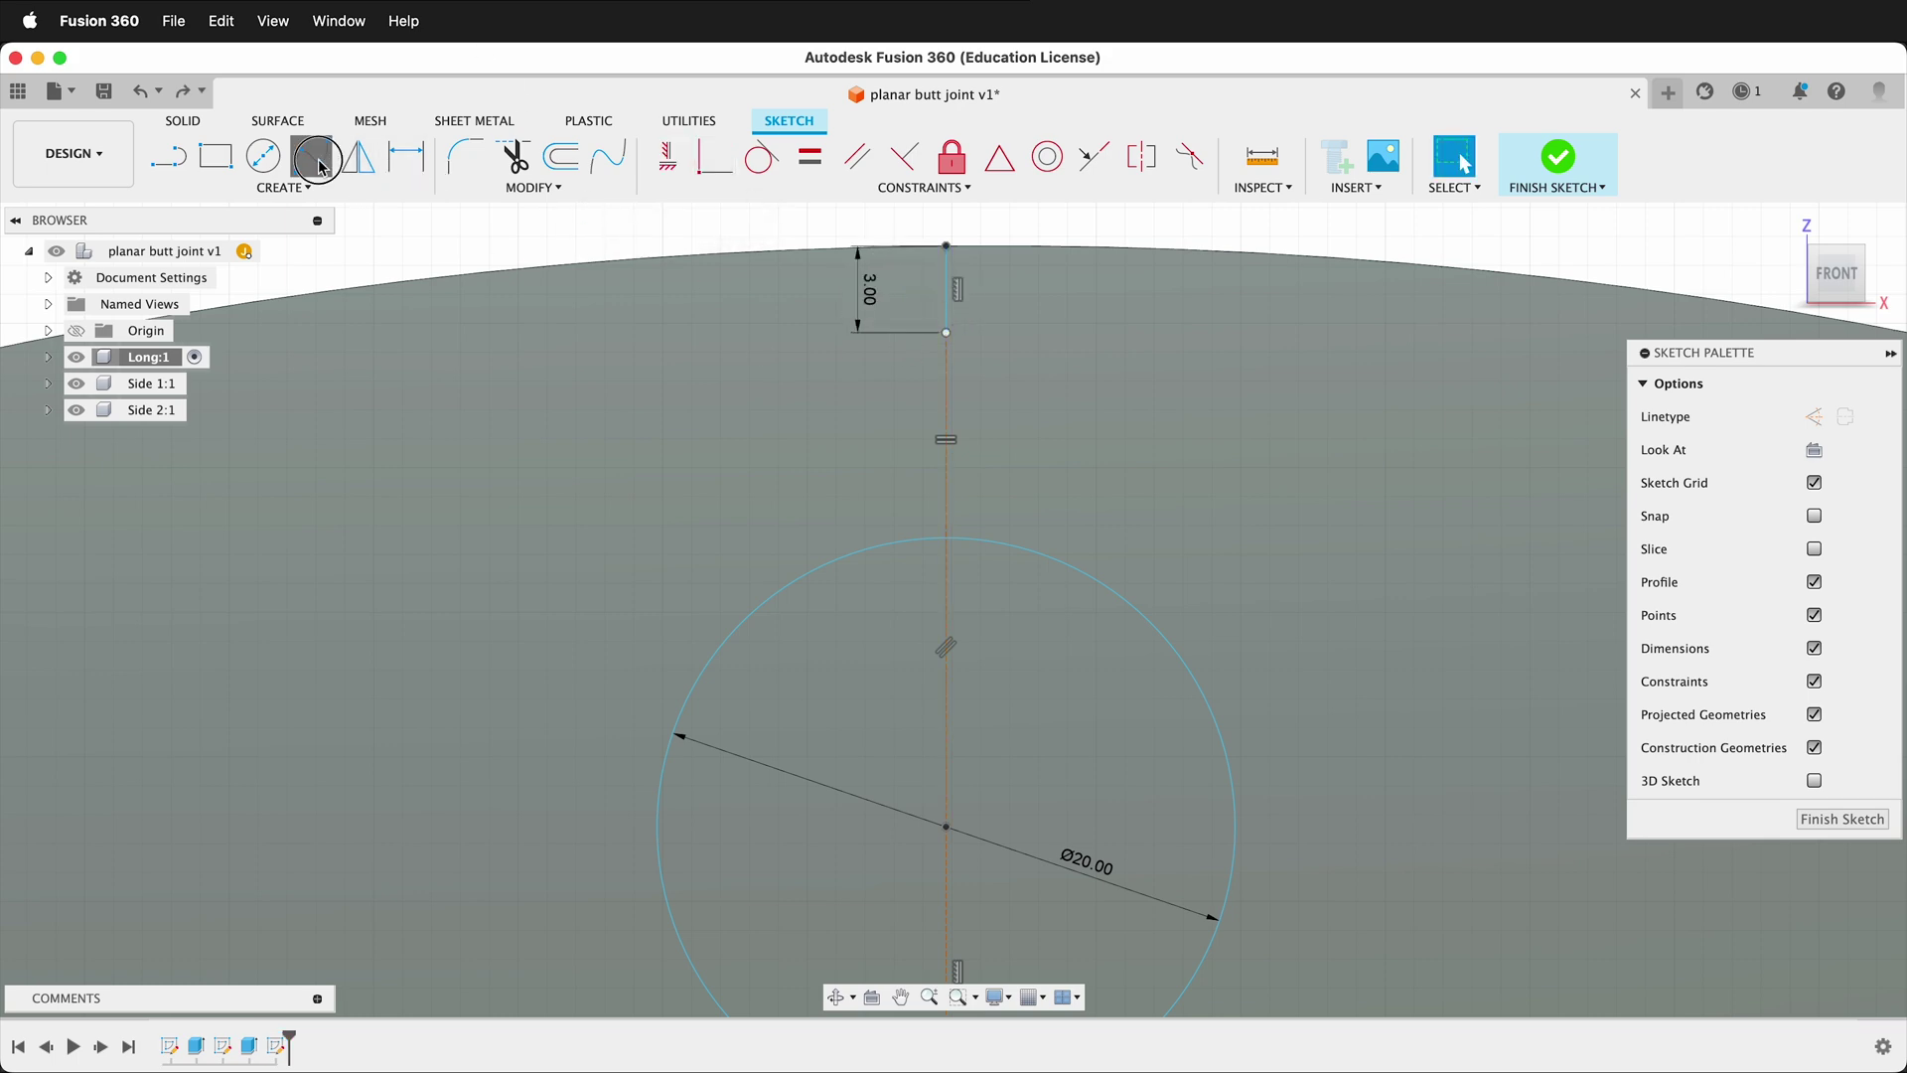
left_click(947, 333)
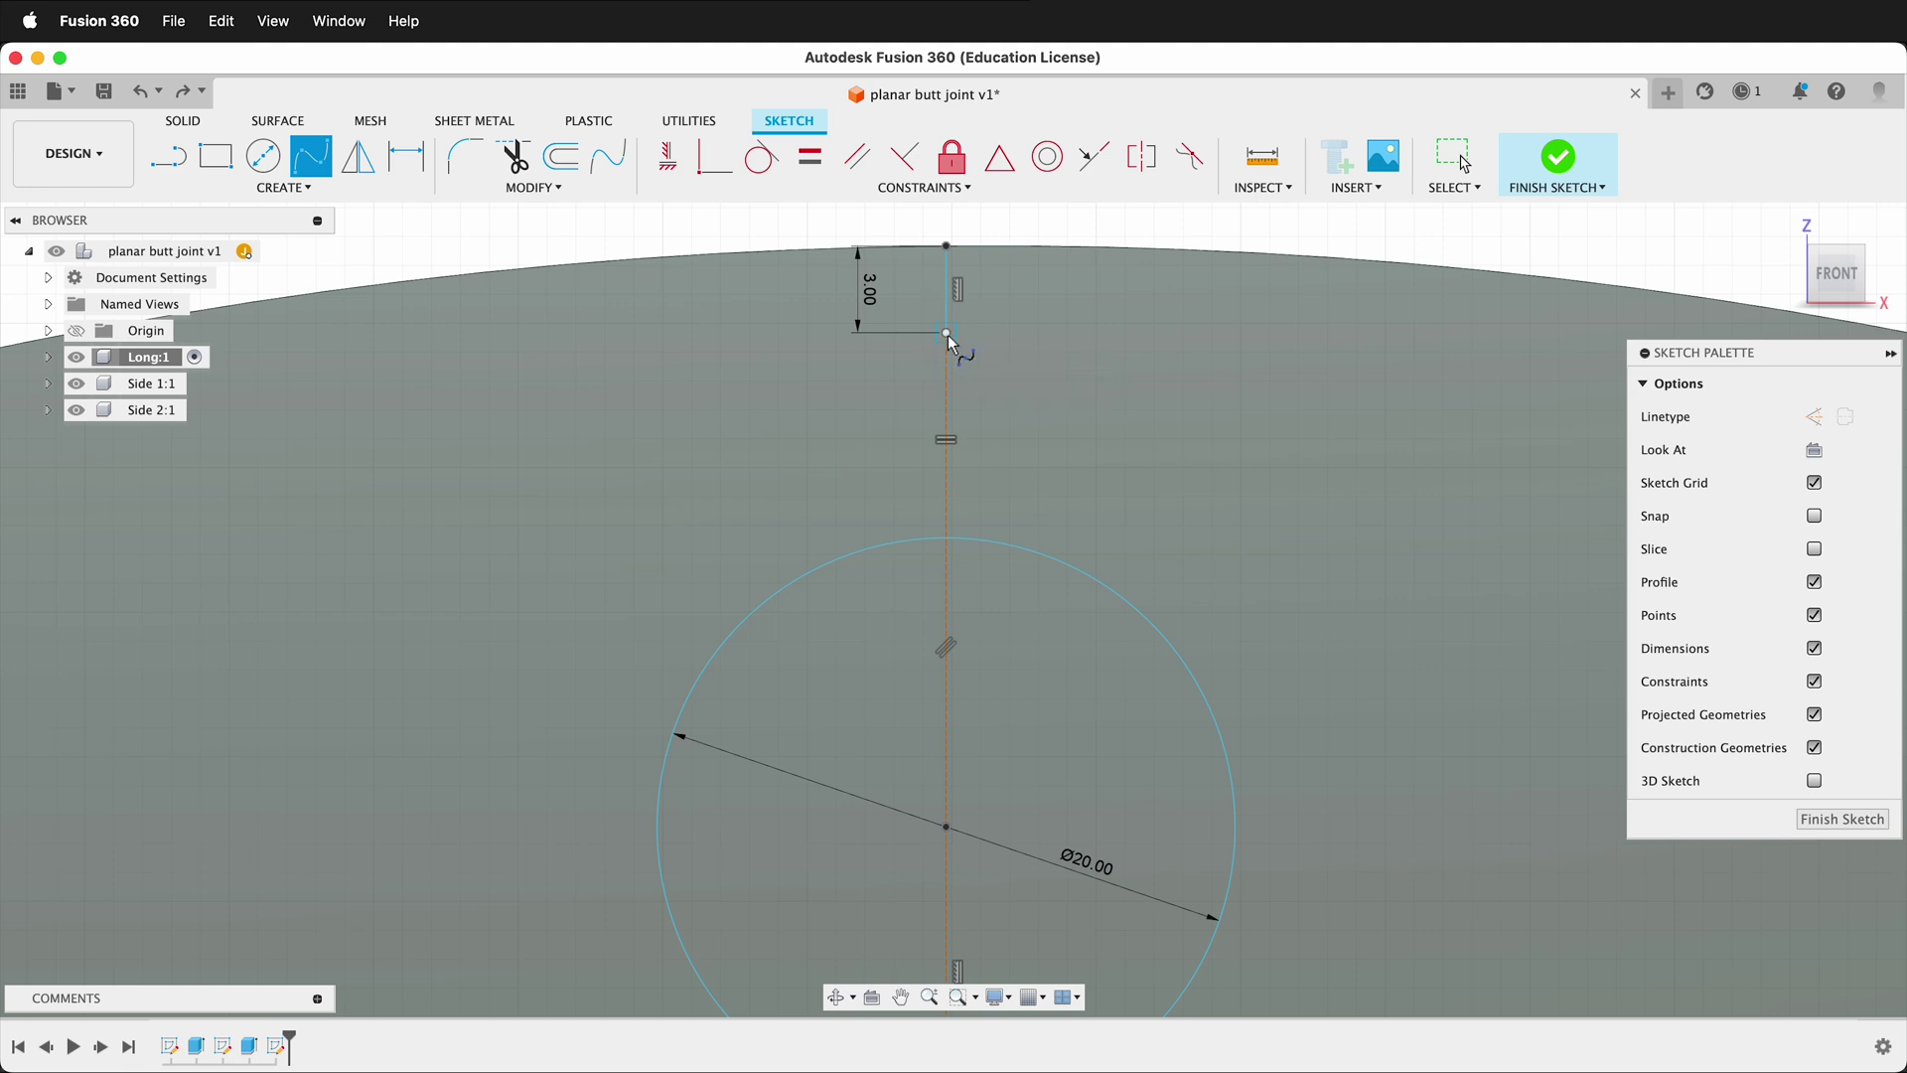
left_click(794, 581)
left_click(743, 551)
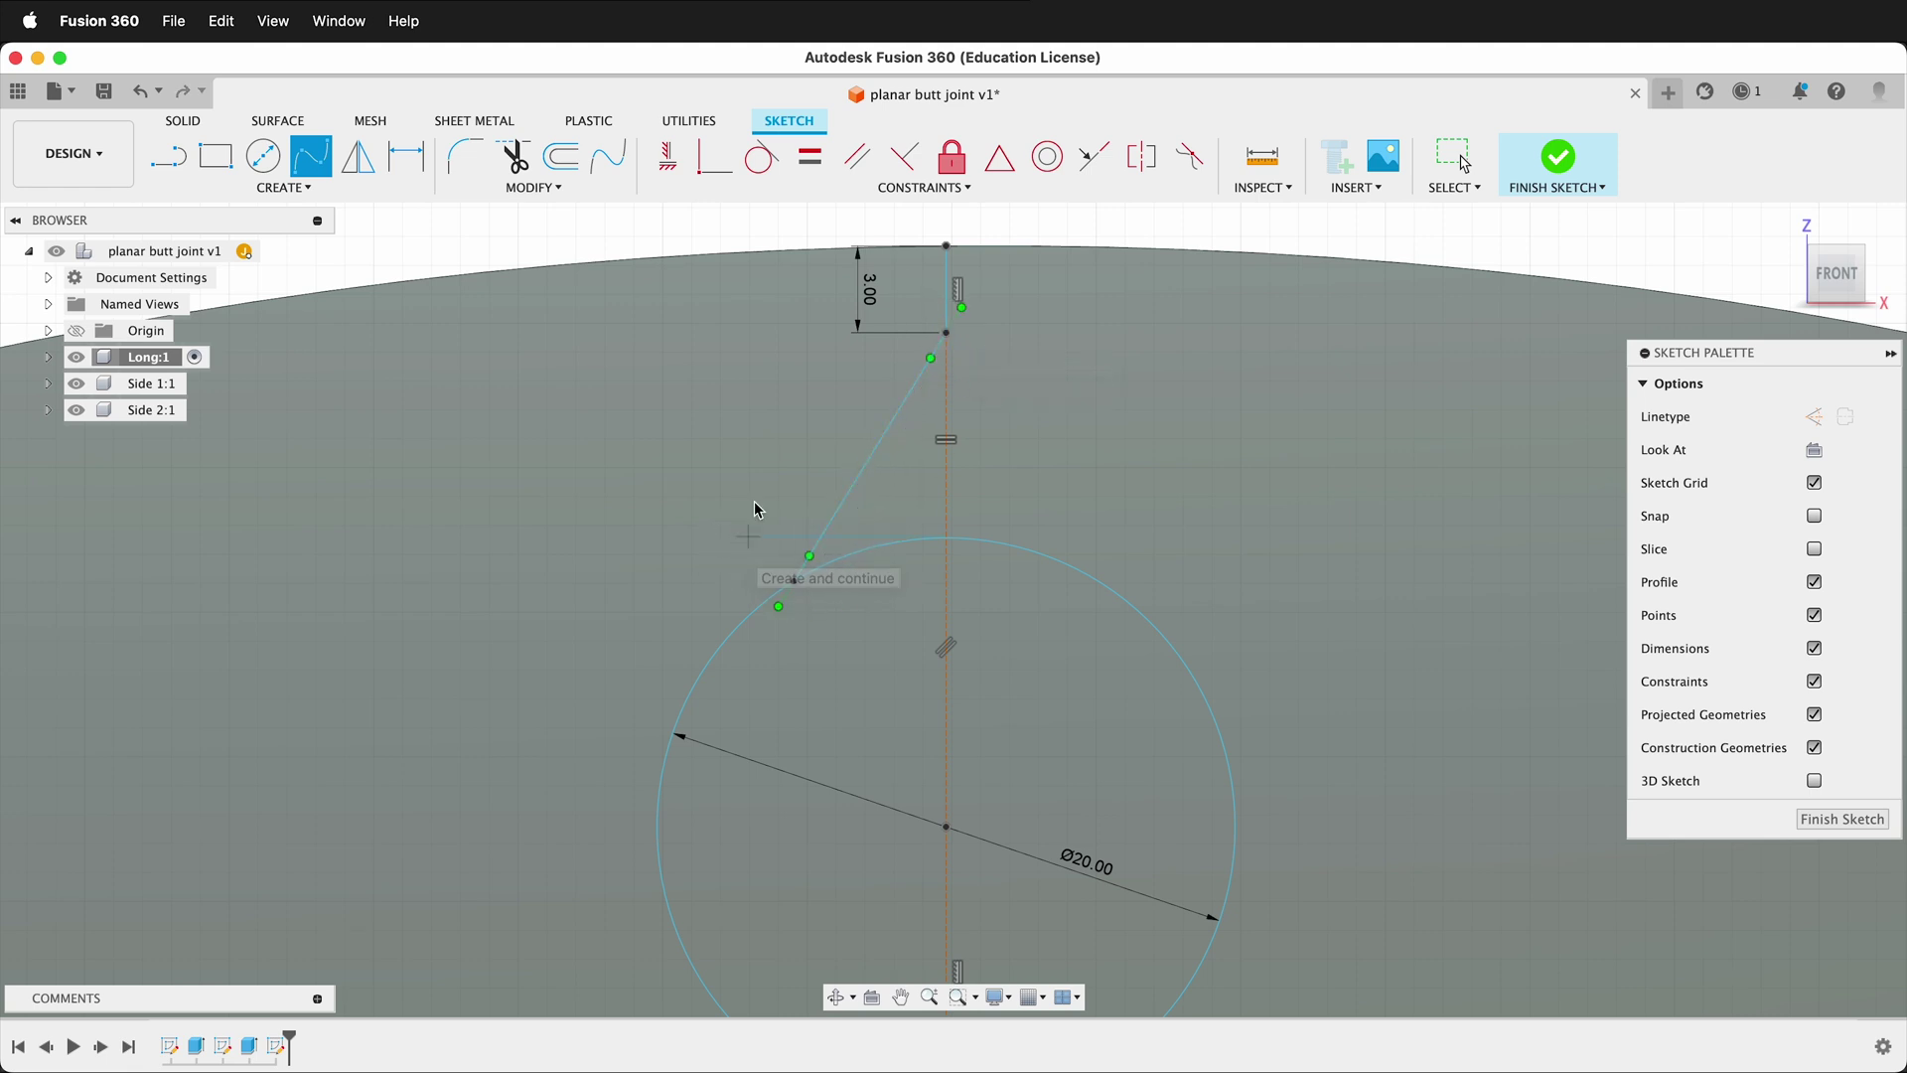
left_click(757, 164)
left_click(757, 164)
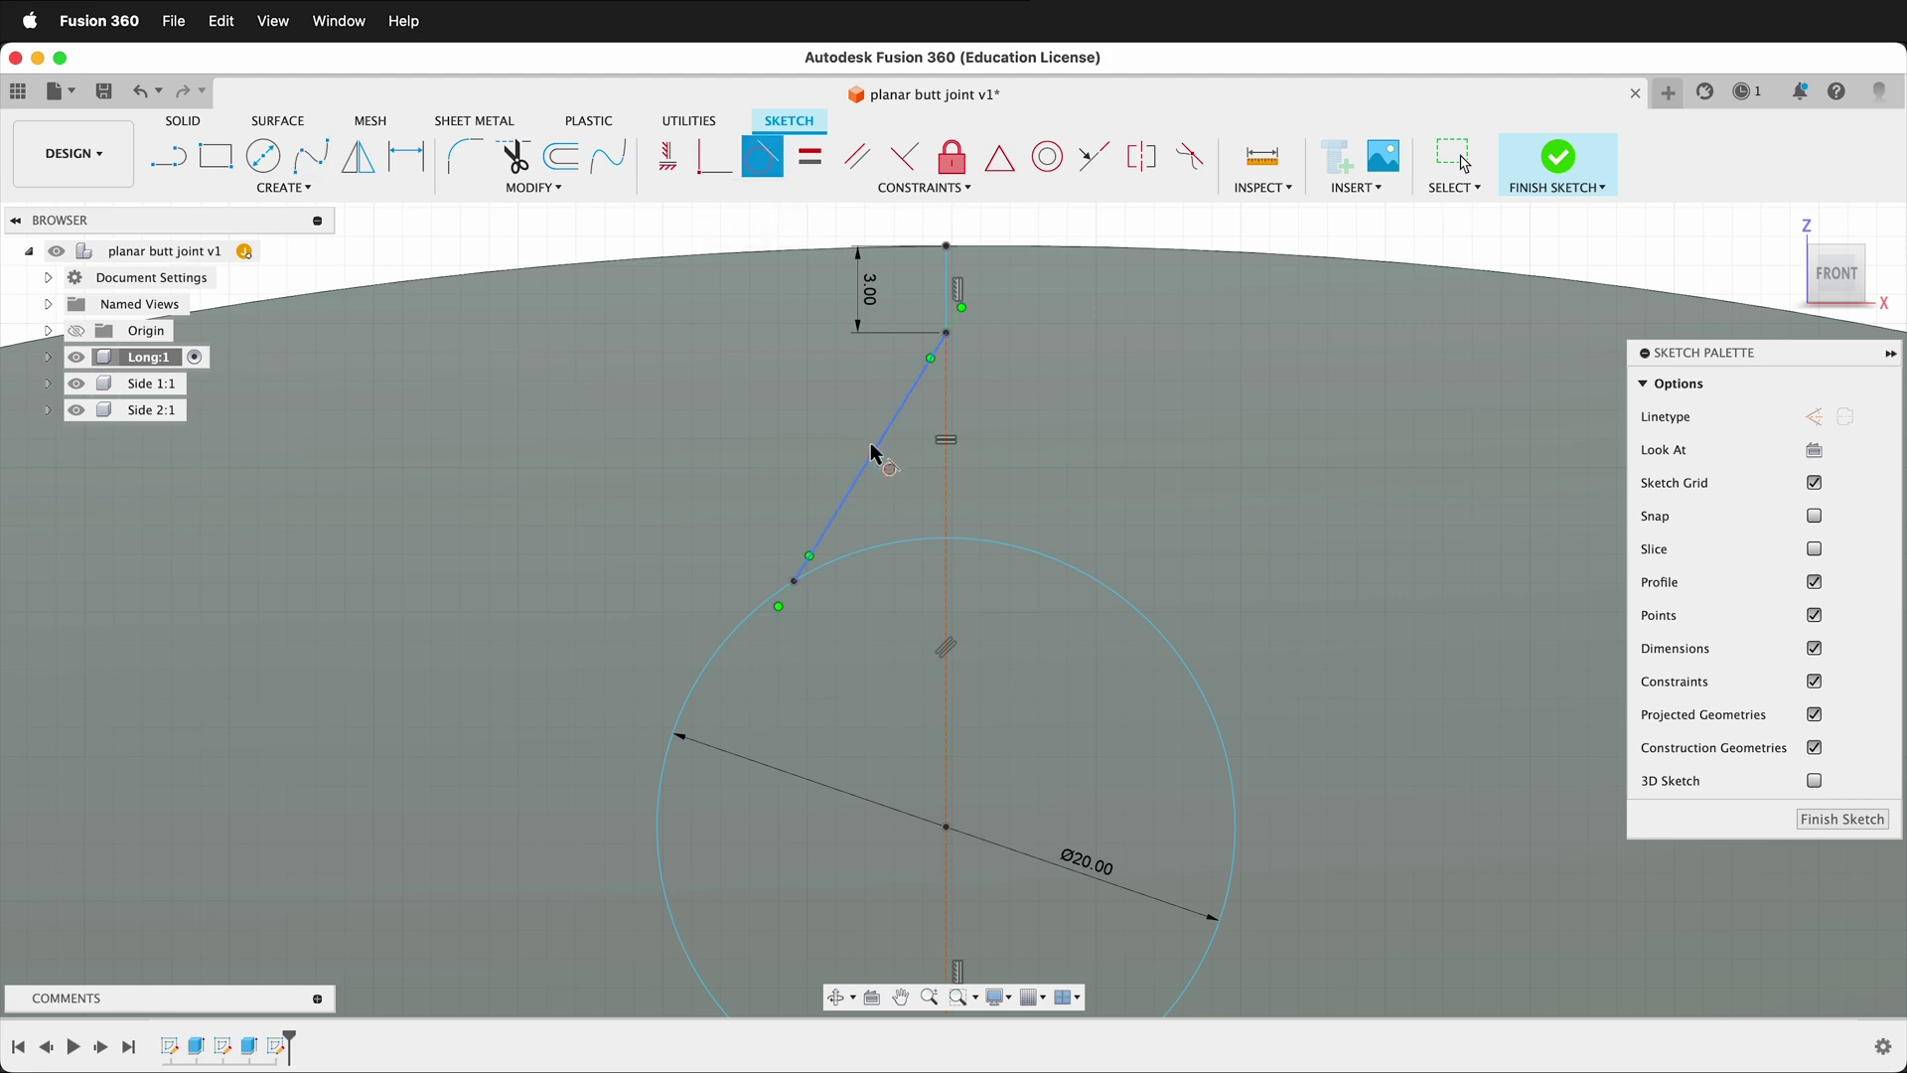
left_click(919, 394)
left_click(946, 312)
left_click(857, 527)
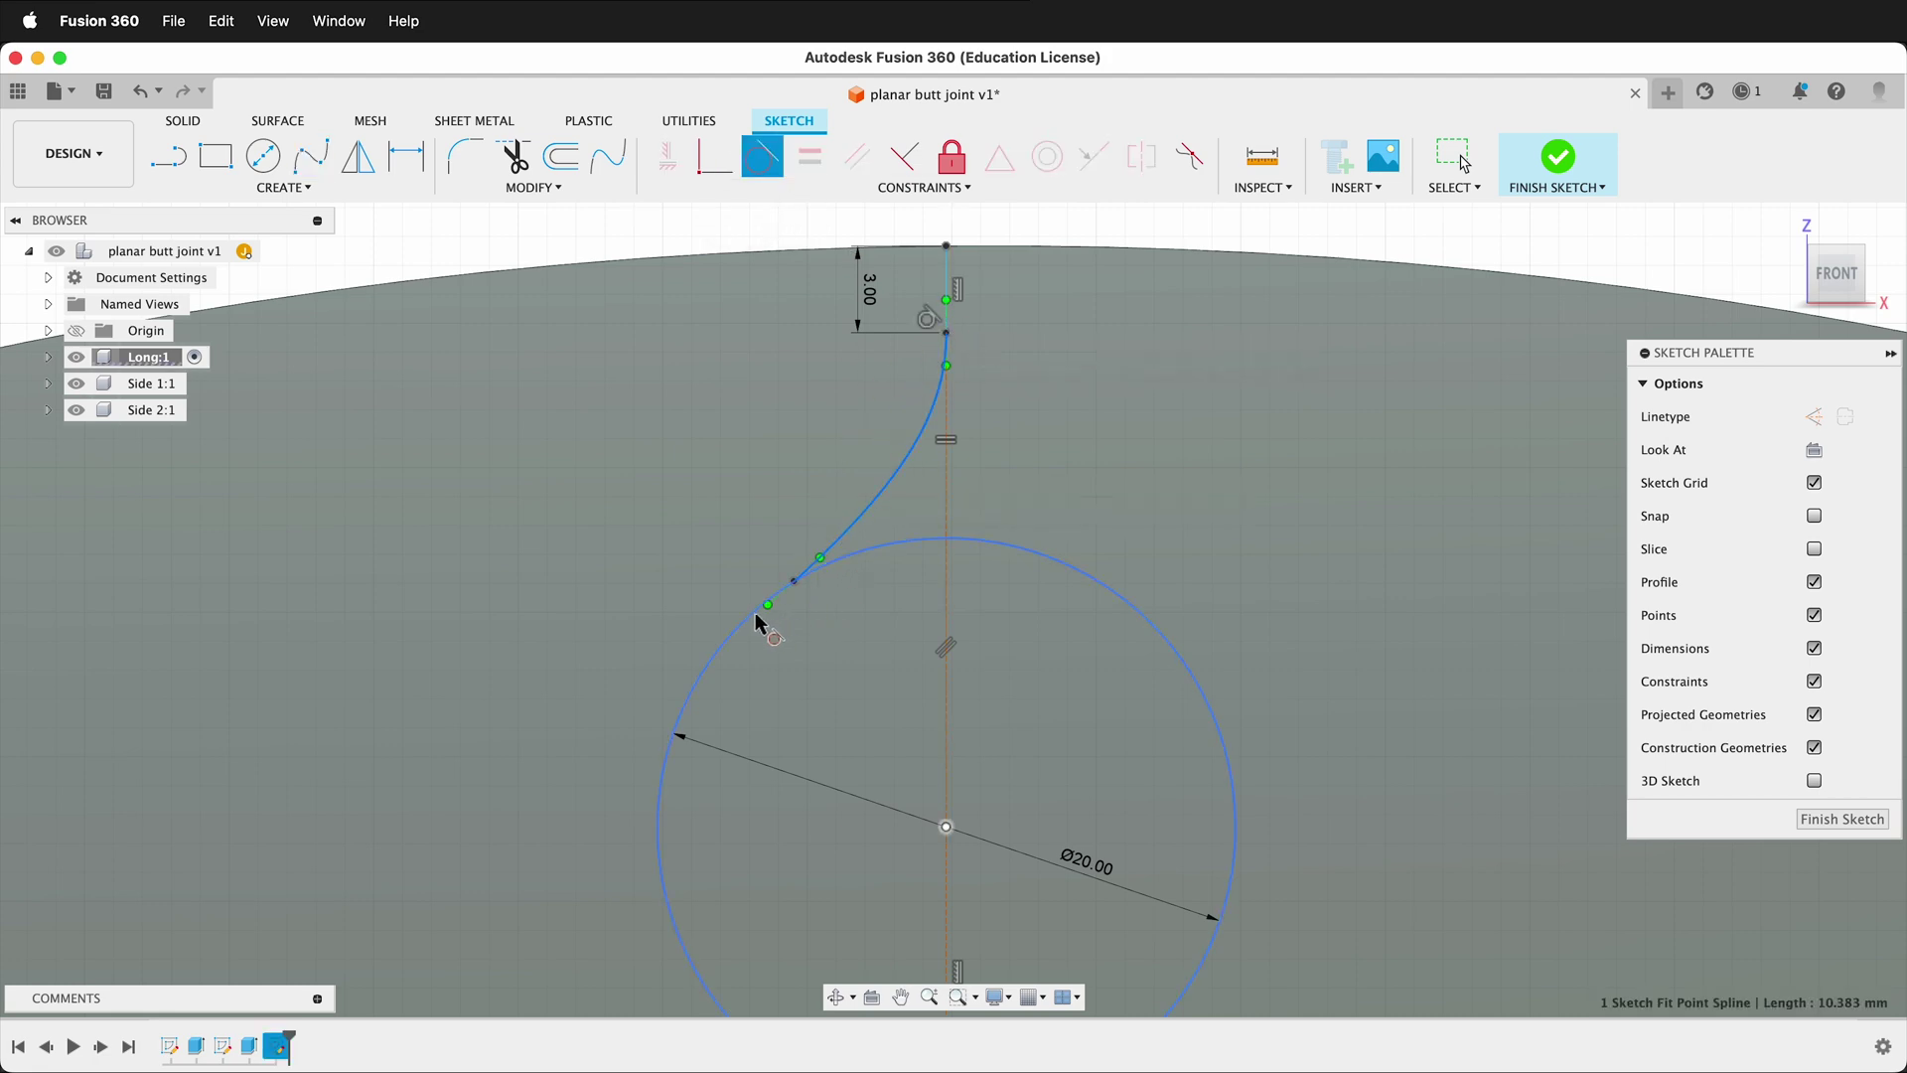
left_click(839, 553)
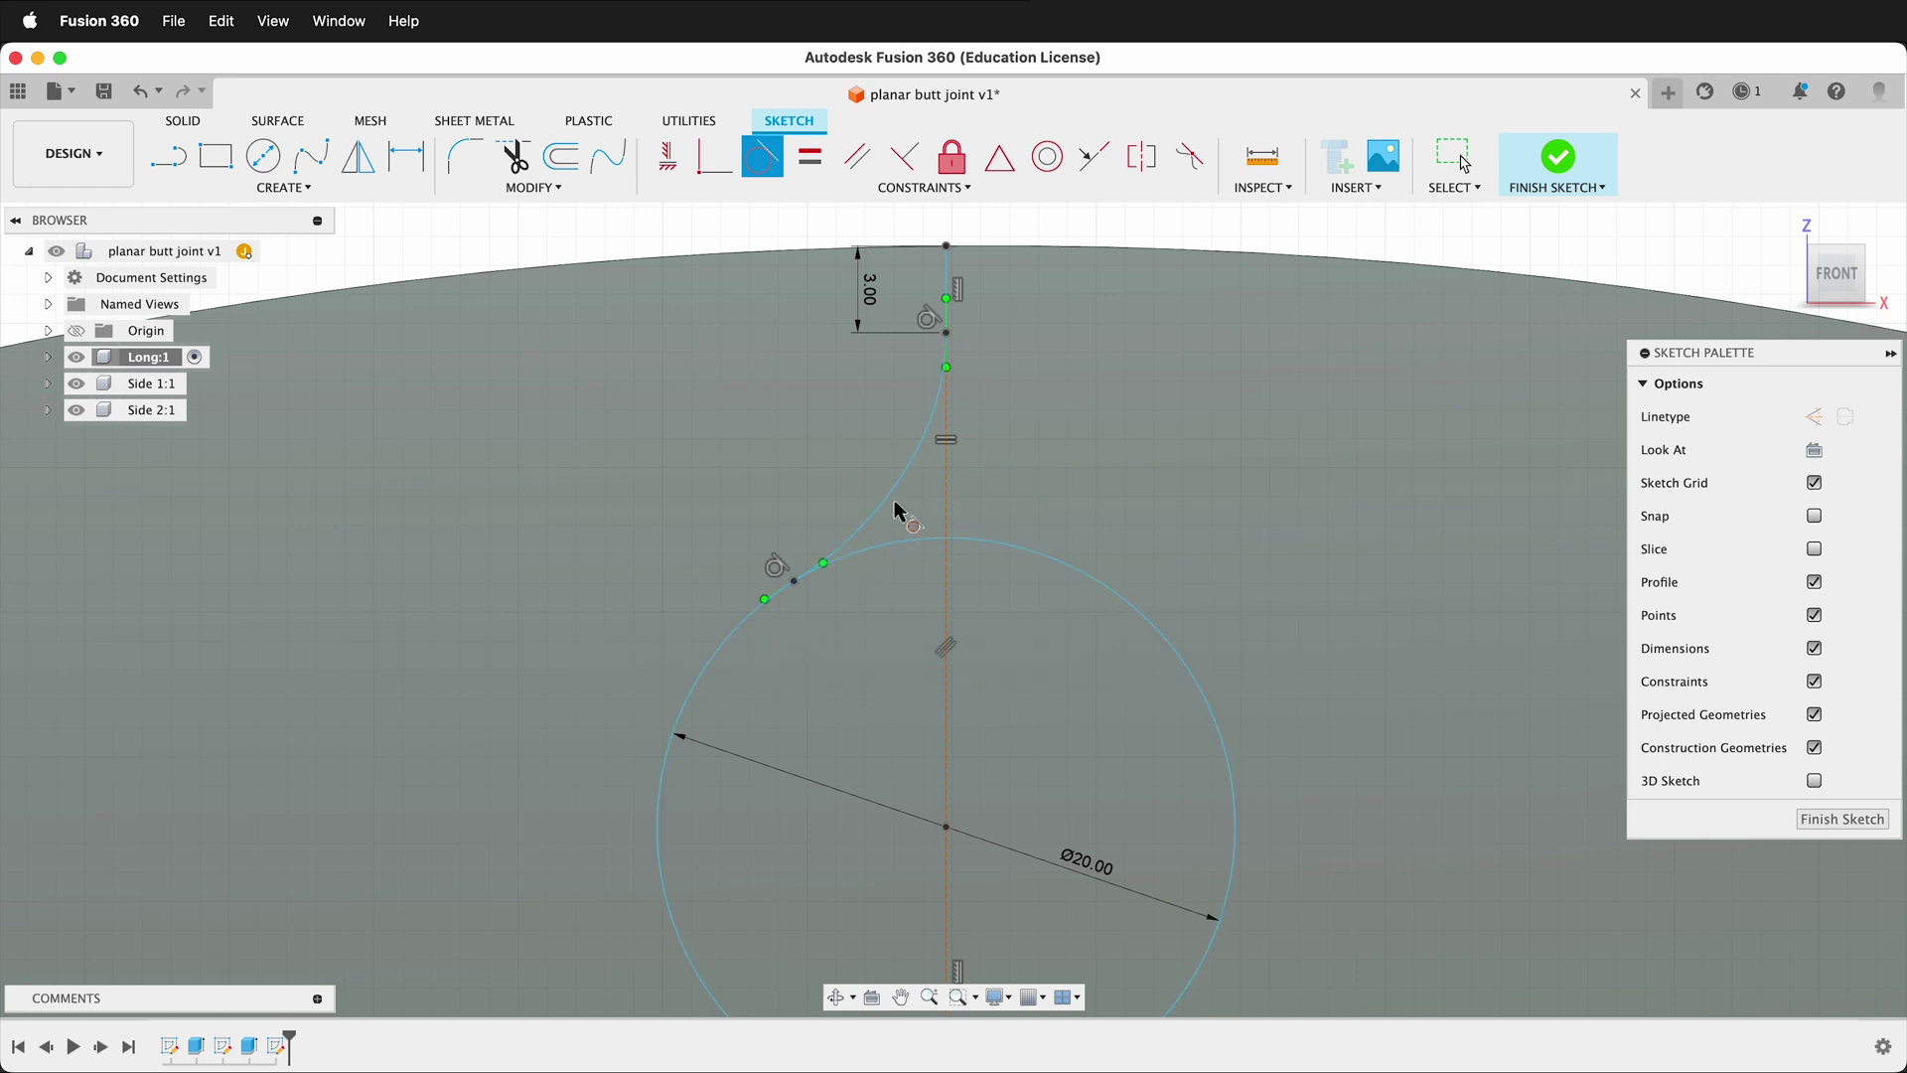
Step: Dimension the spline's circle end point 6 mm horizontally from the vertical line's top point
key("d")
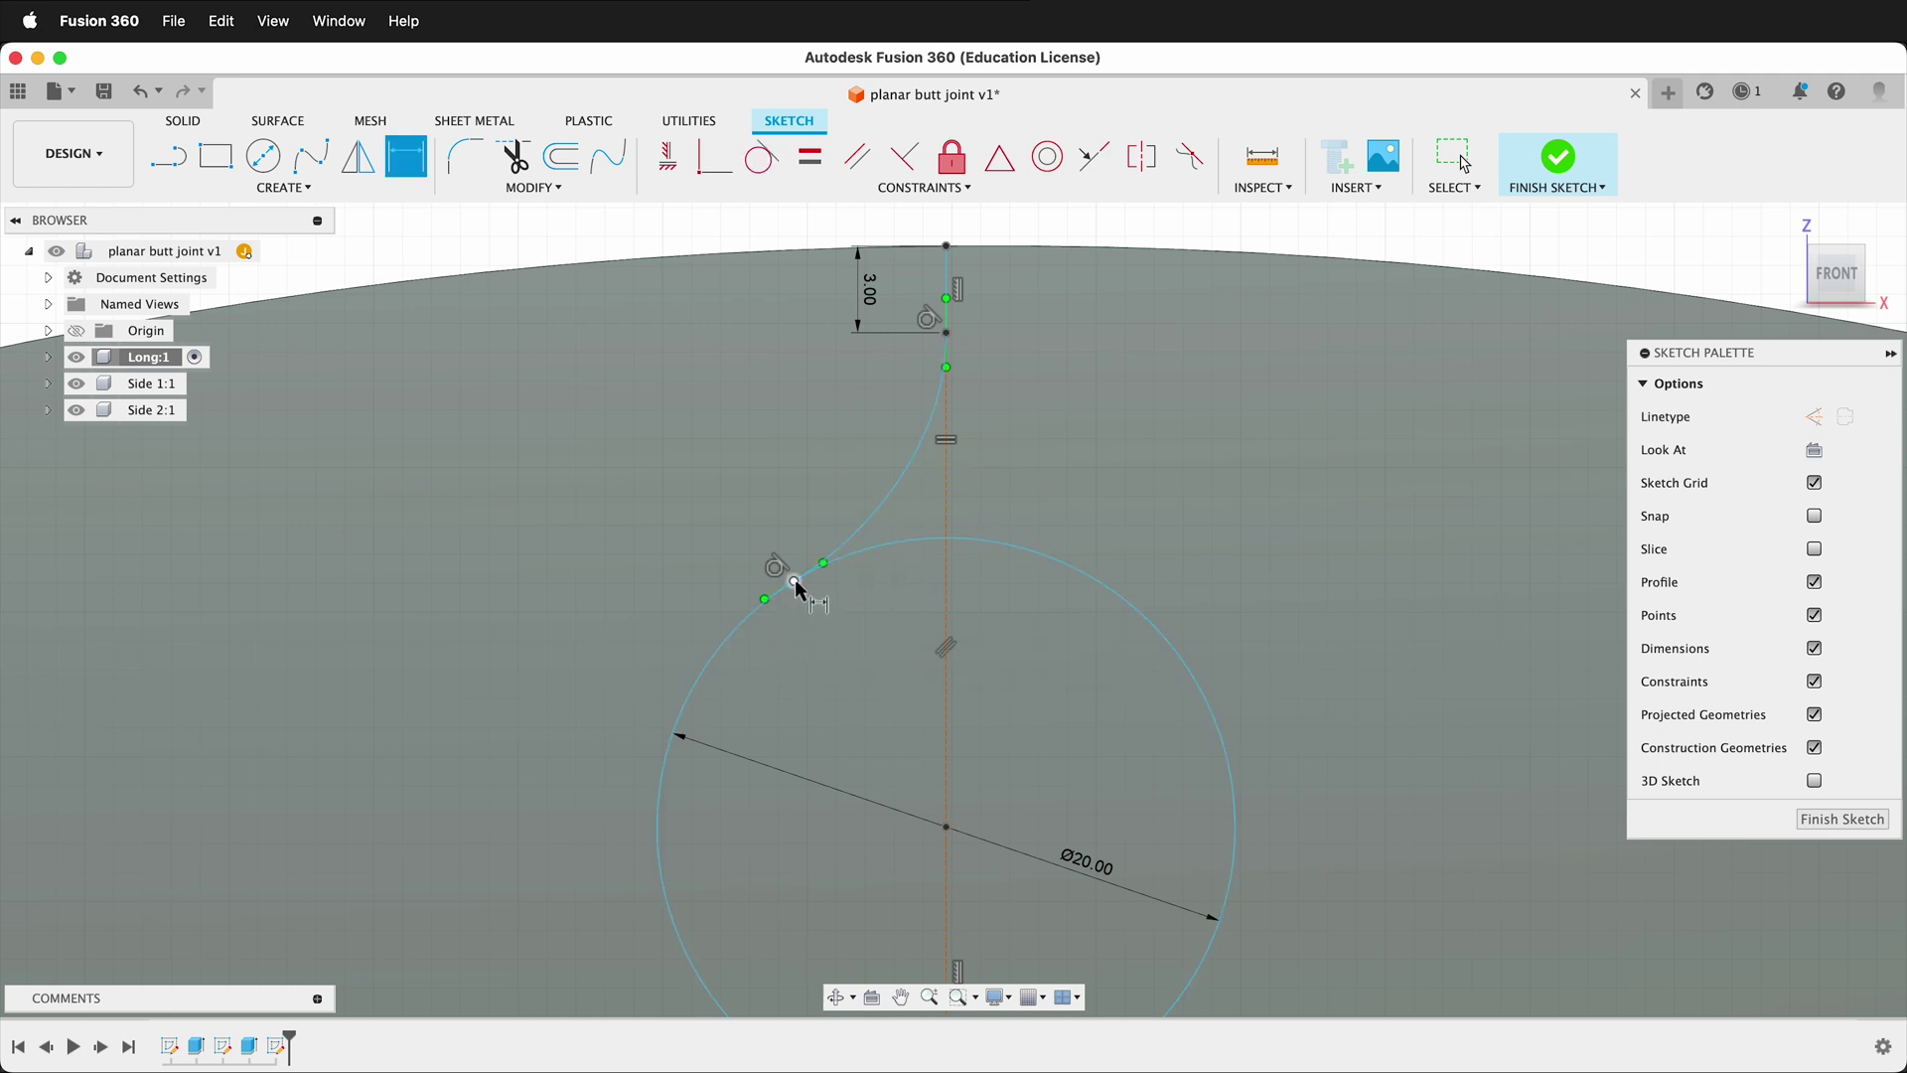
left_click(793, 583)
left_click(946, 246)
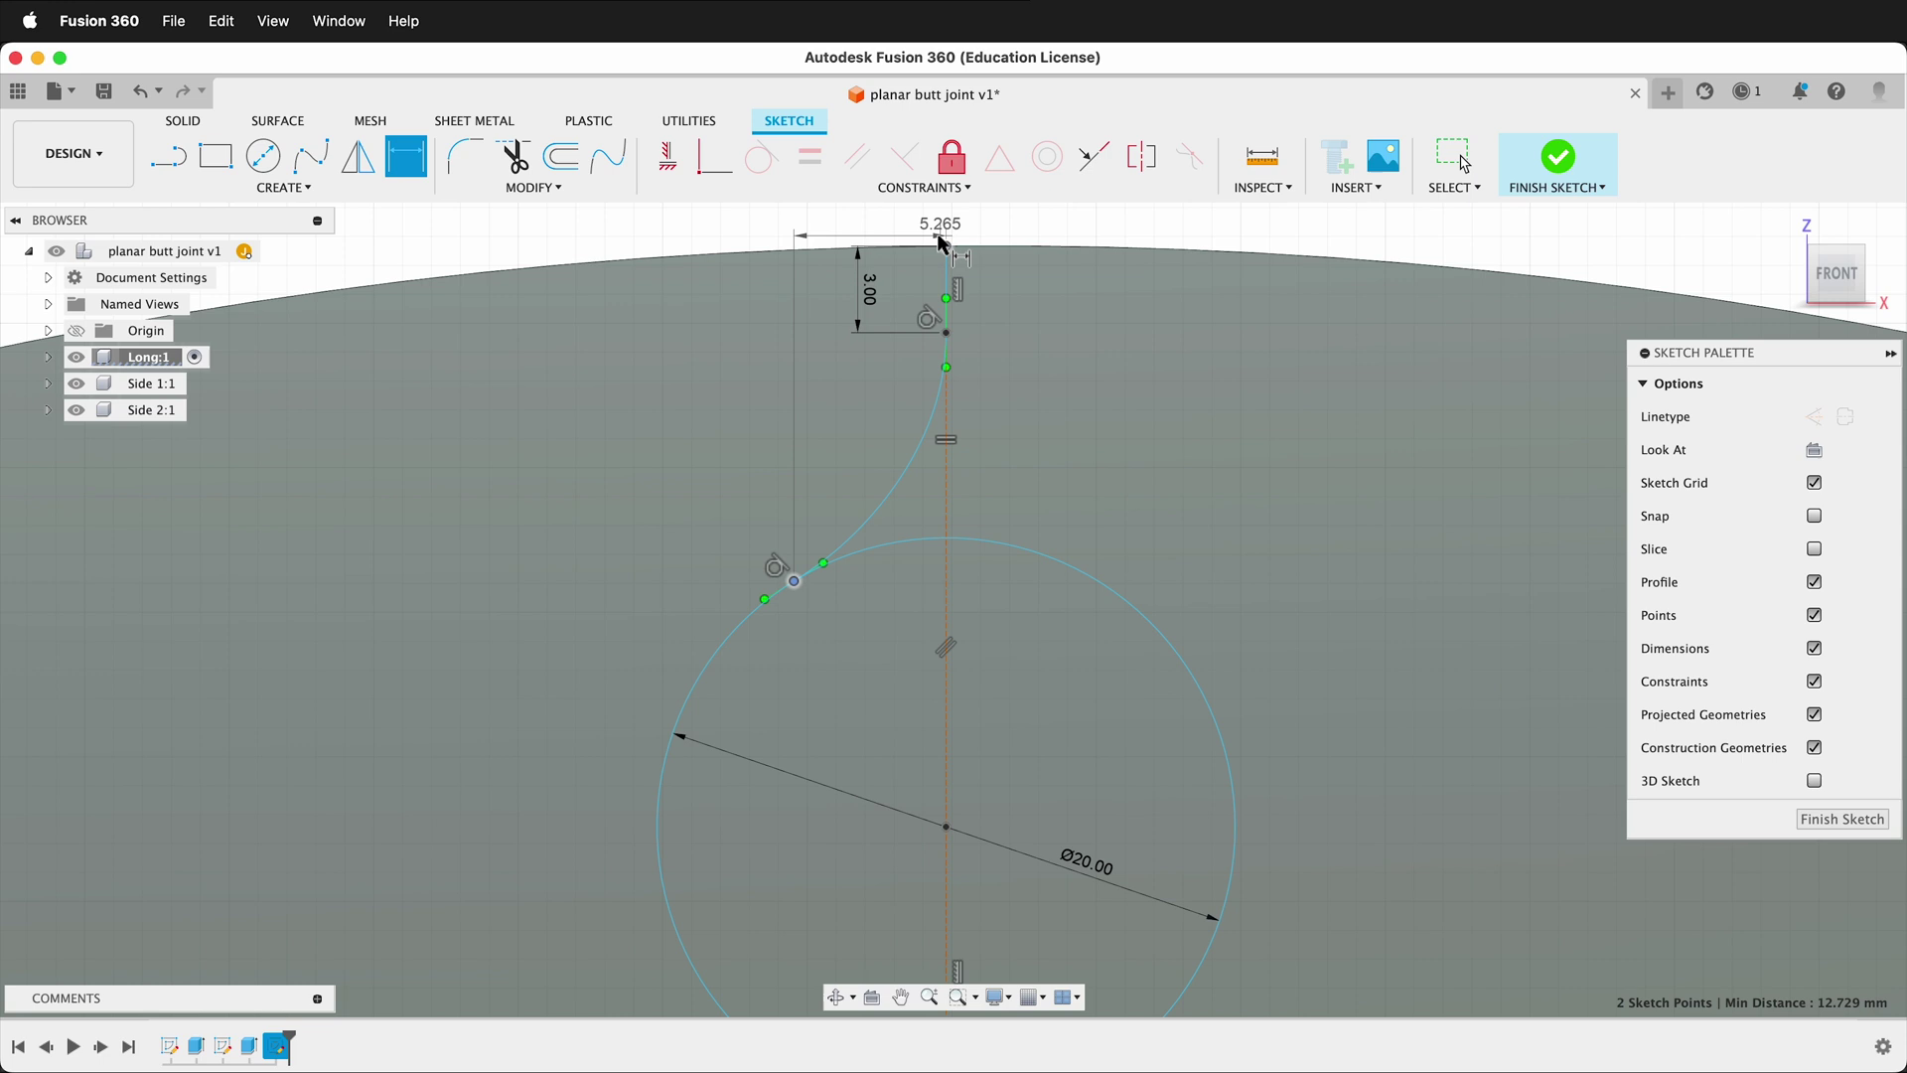
left_click(862, 231)
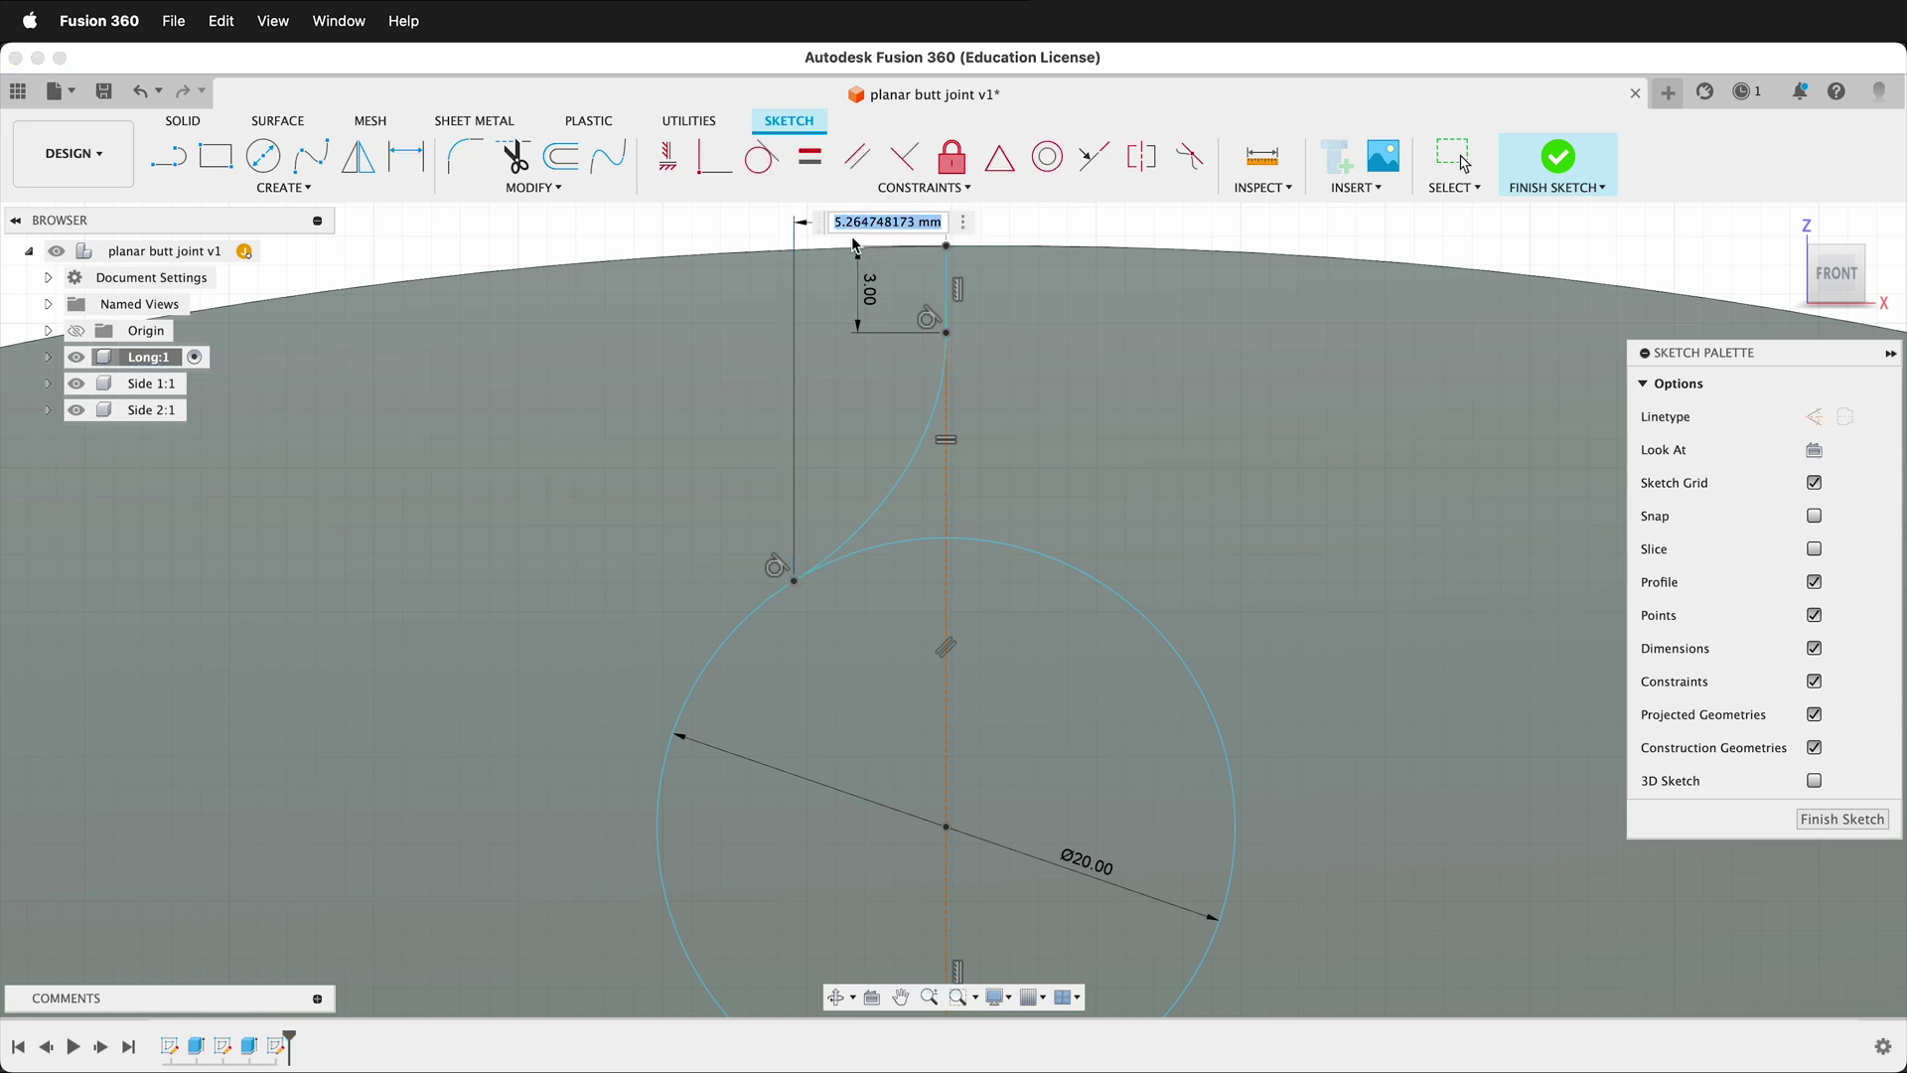
type("6")
key("Return")
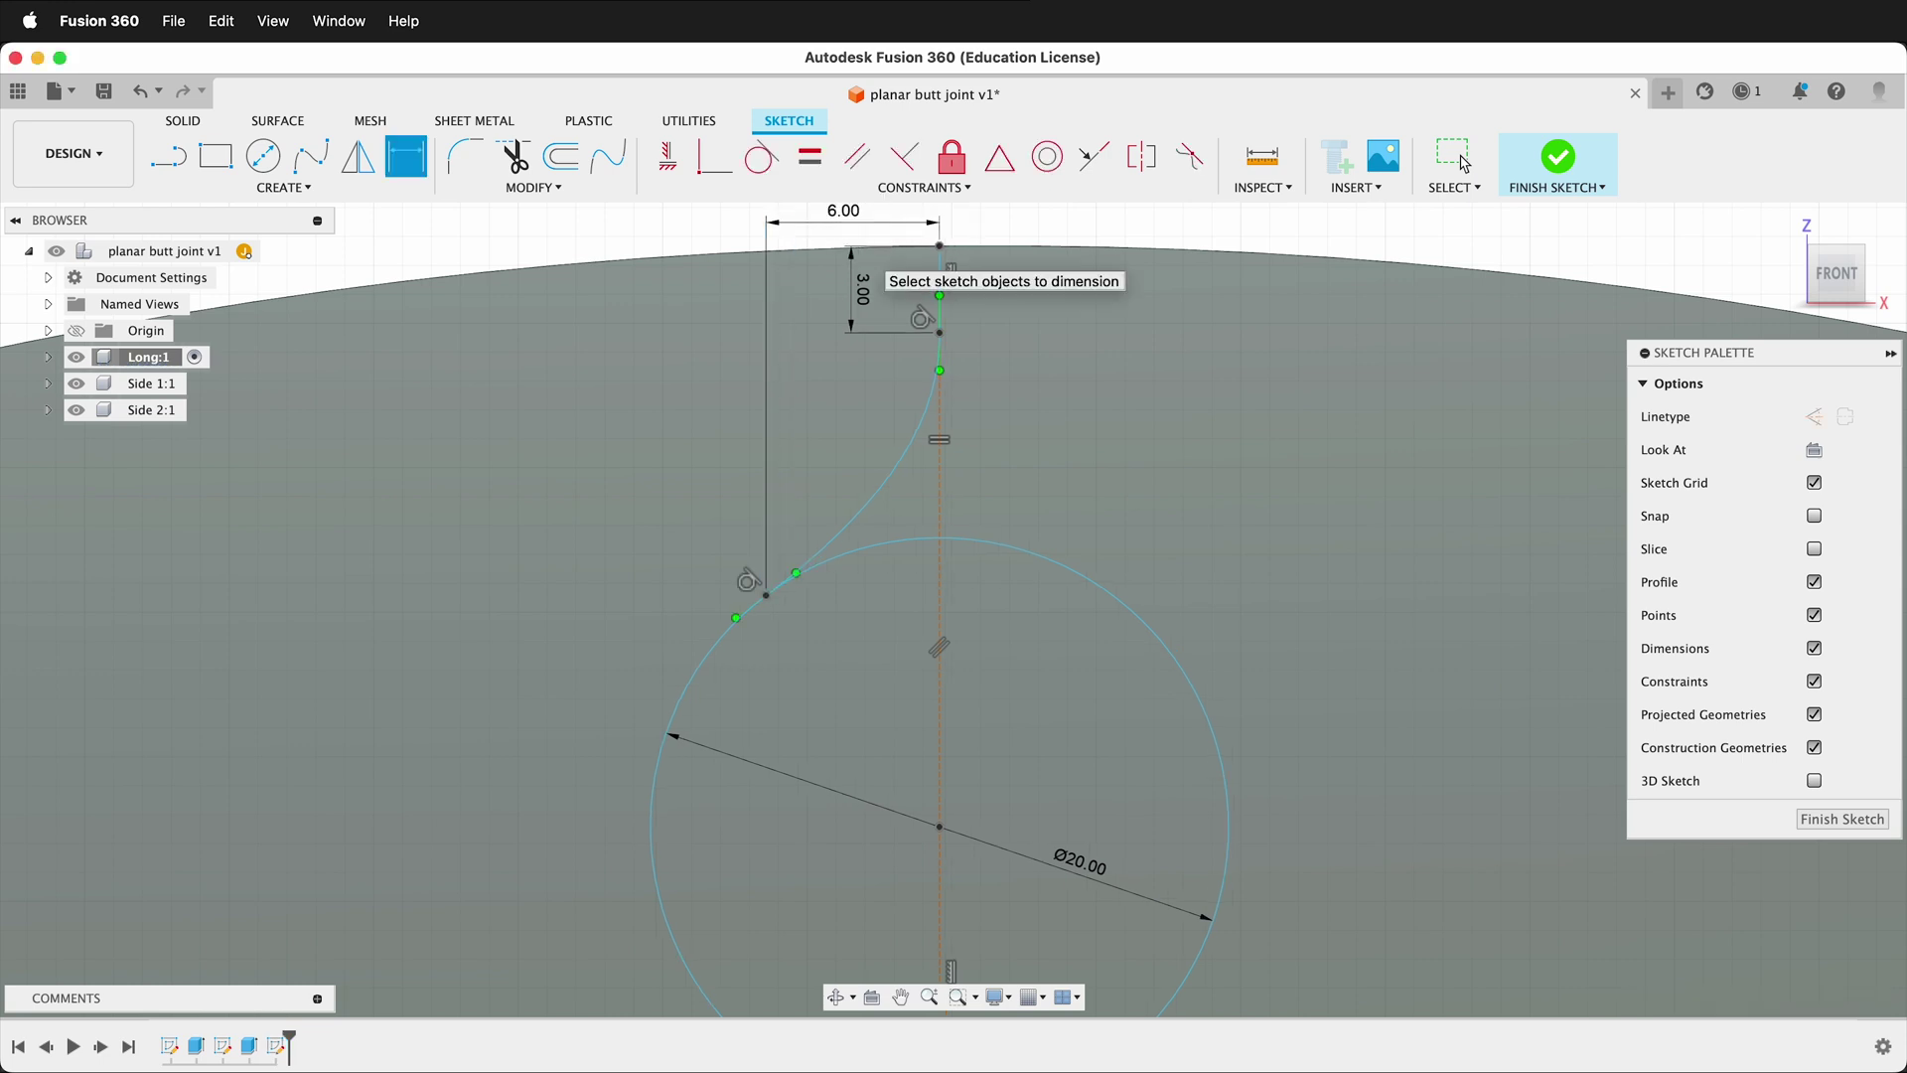
scroll(875, 528, "down", 5)
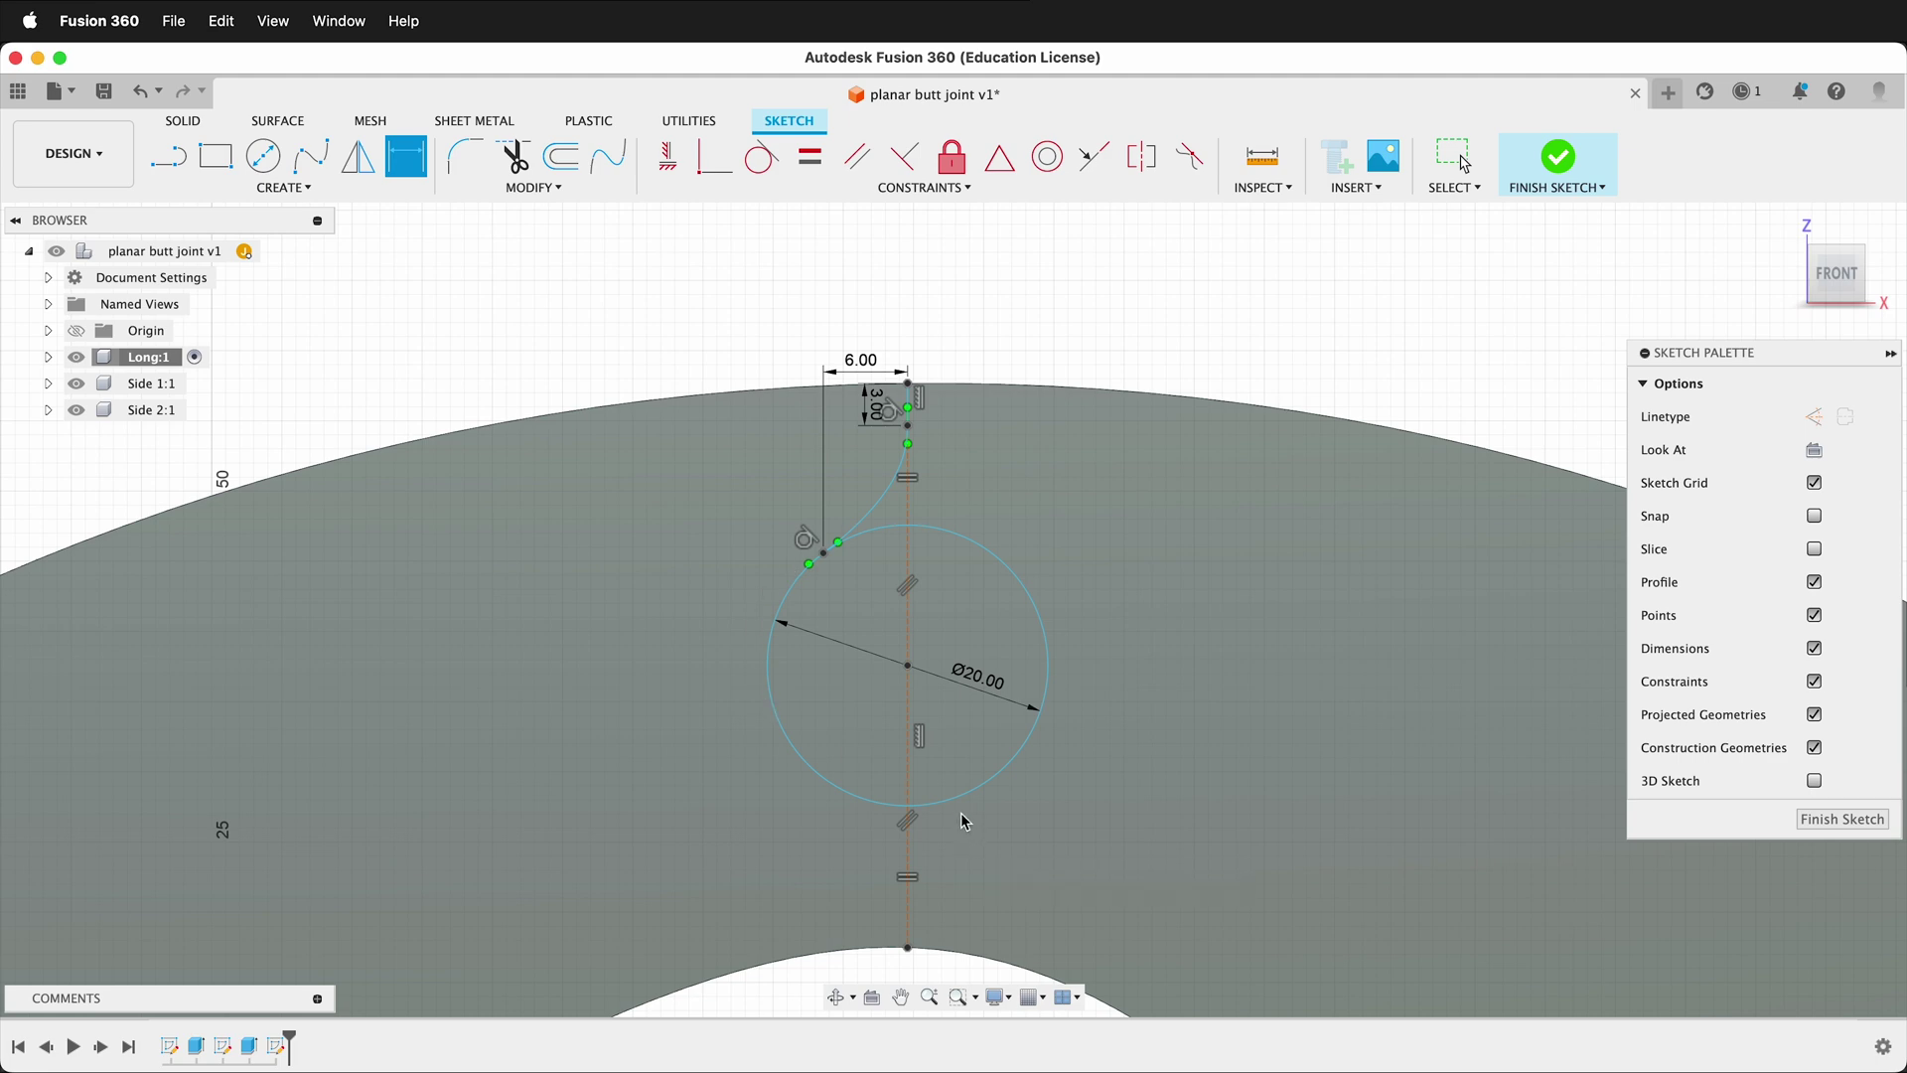
Step: Draw a construction line from the circle's centre to its right edge, then restore normal linetype
key("d")
key("l")
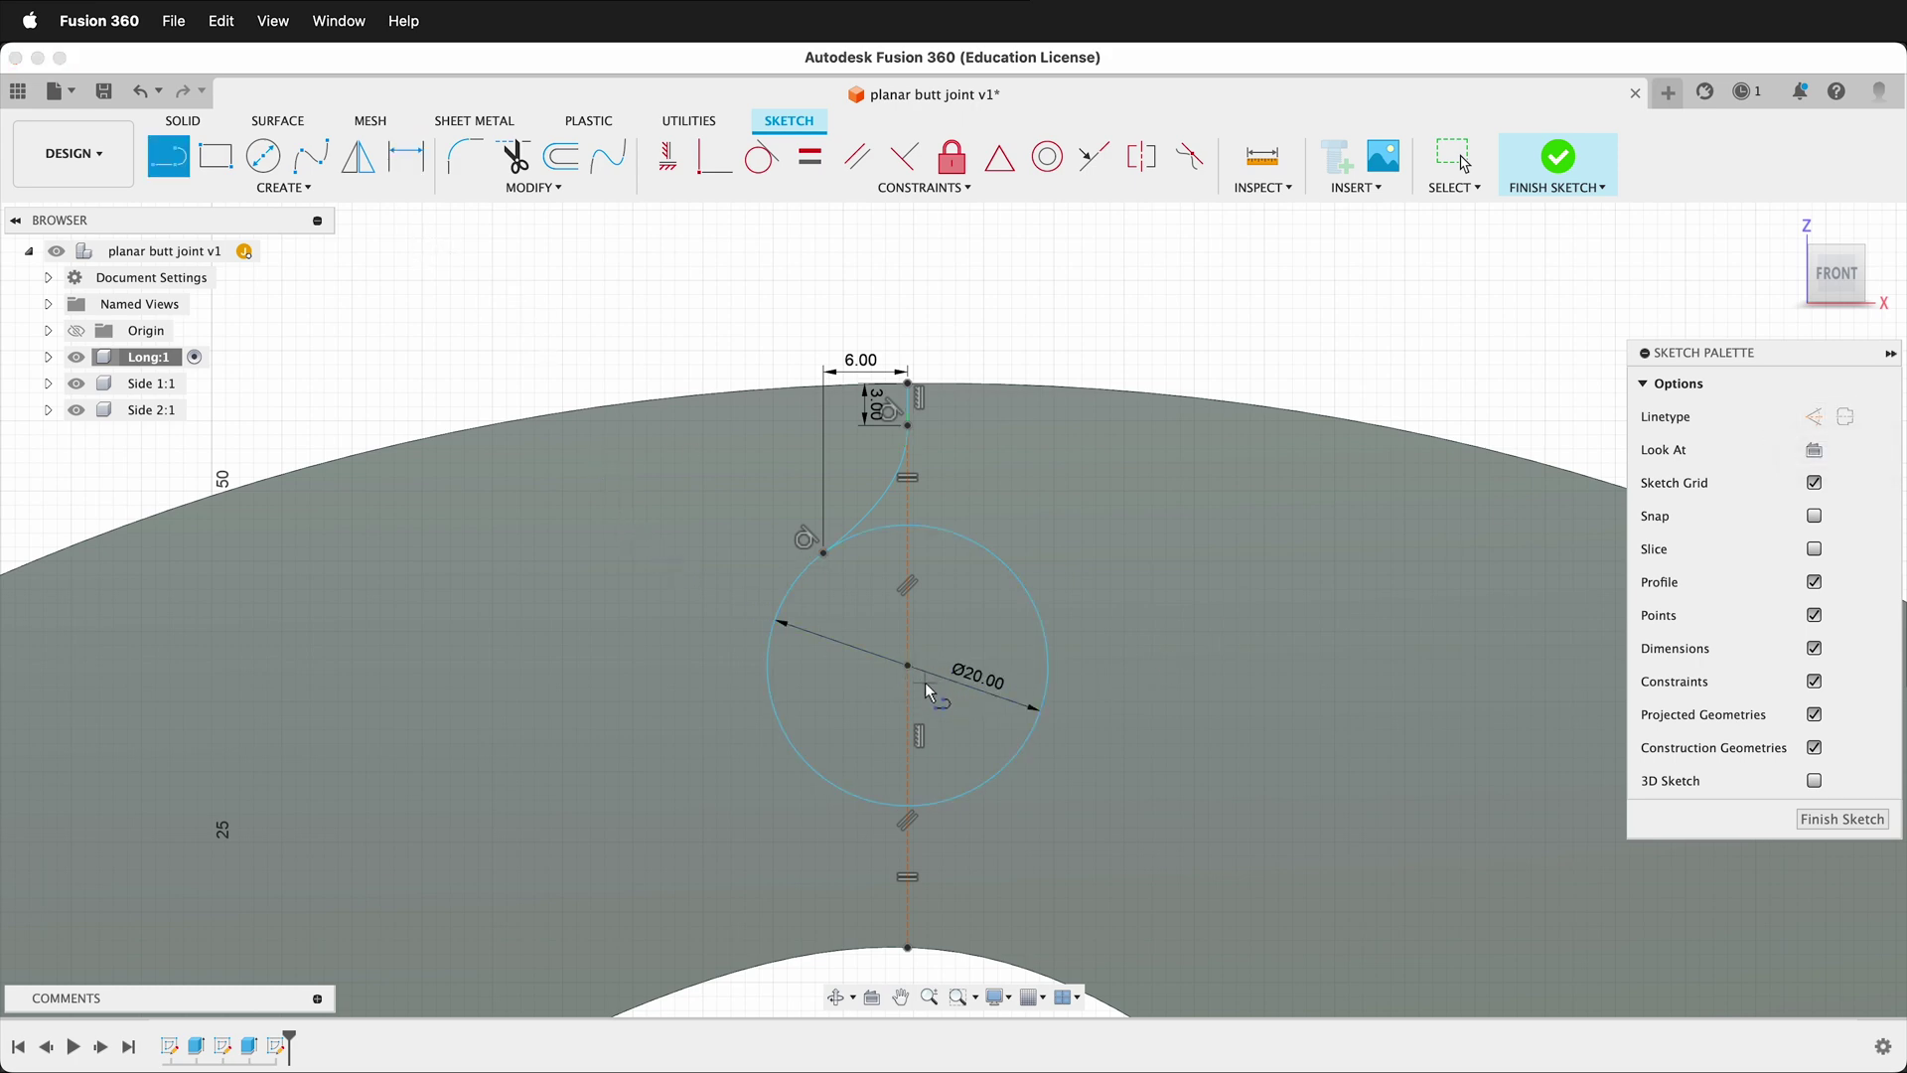
left_click(1845, 416)
left_click(909, 665)
left_click(1065, 660)
scroll(1065, 660, "down", 2)
scroll(998, 706, "up", 6)
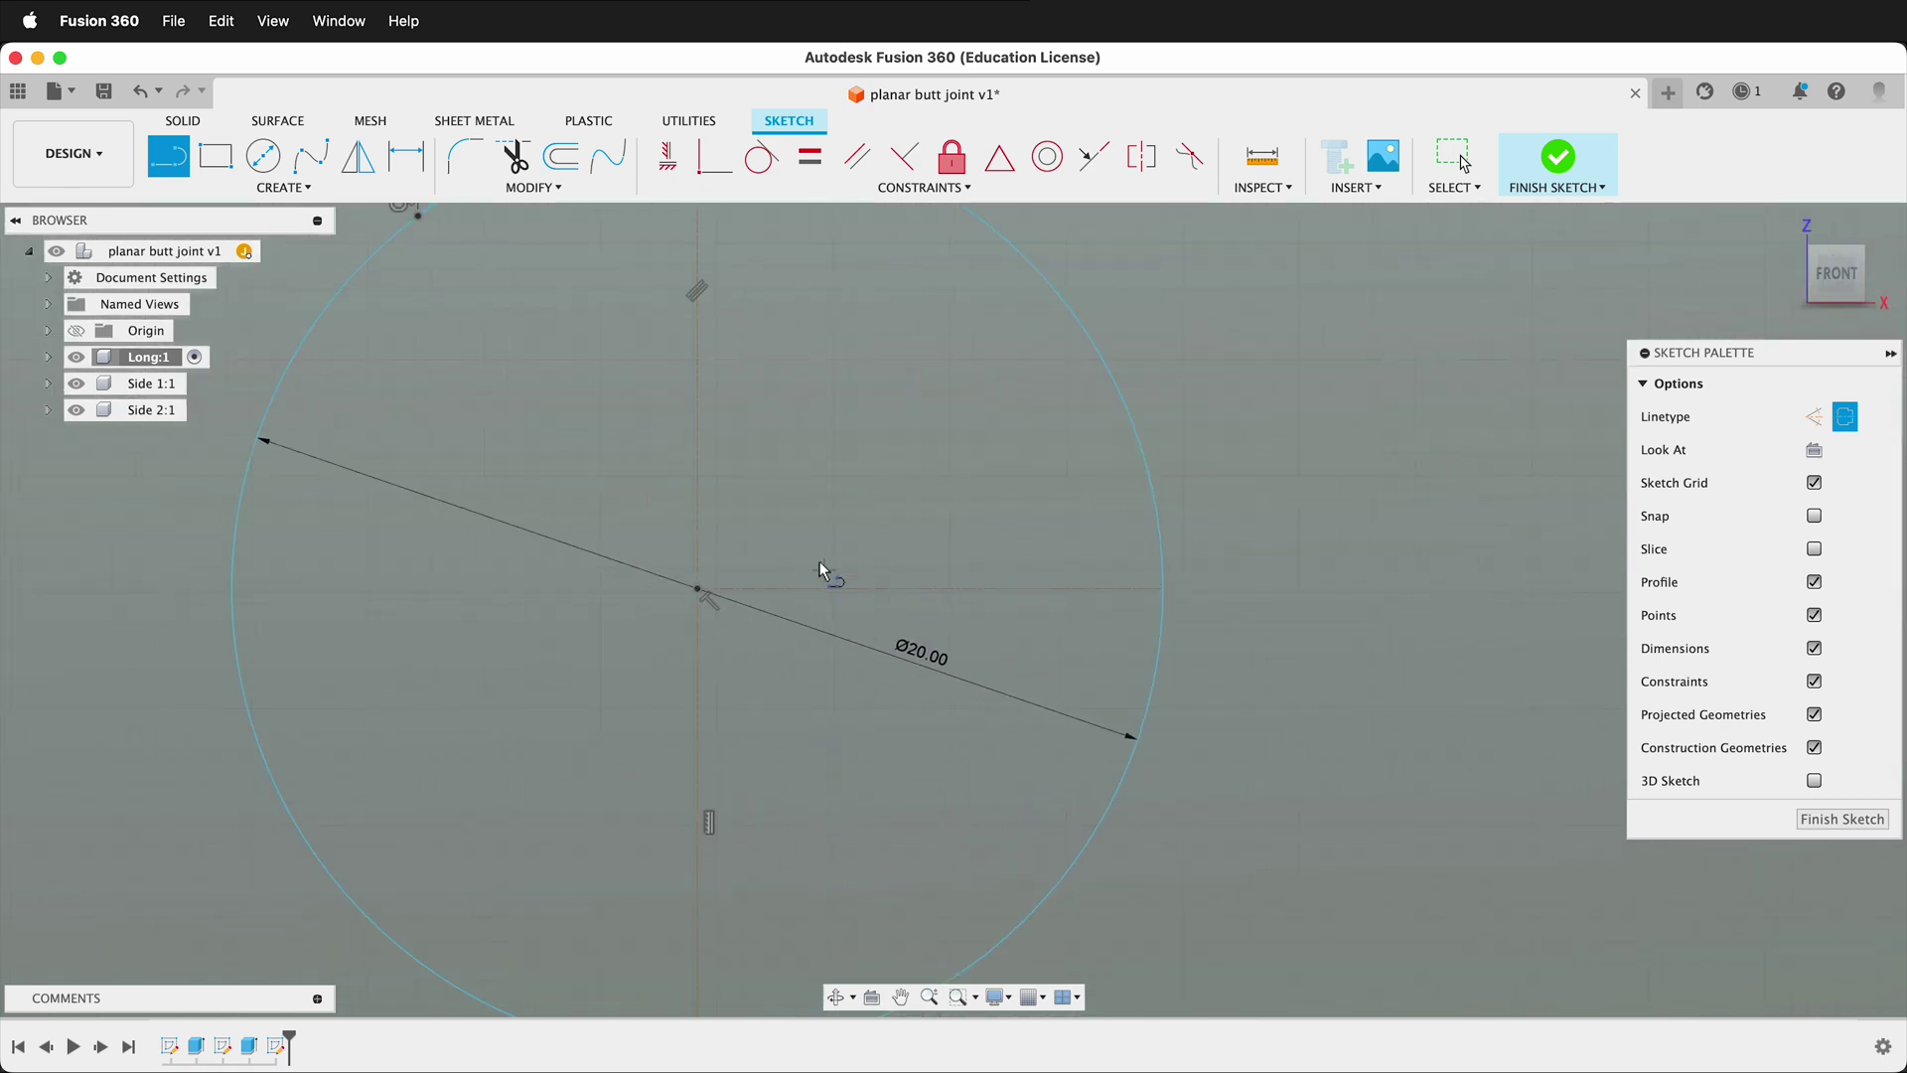
left_click(1846, 417)
scroll(1111, 439, "down", 1)
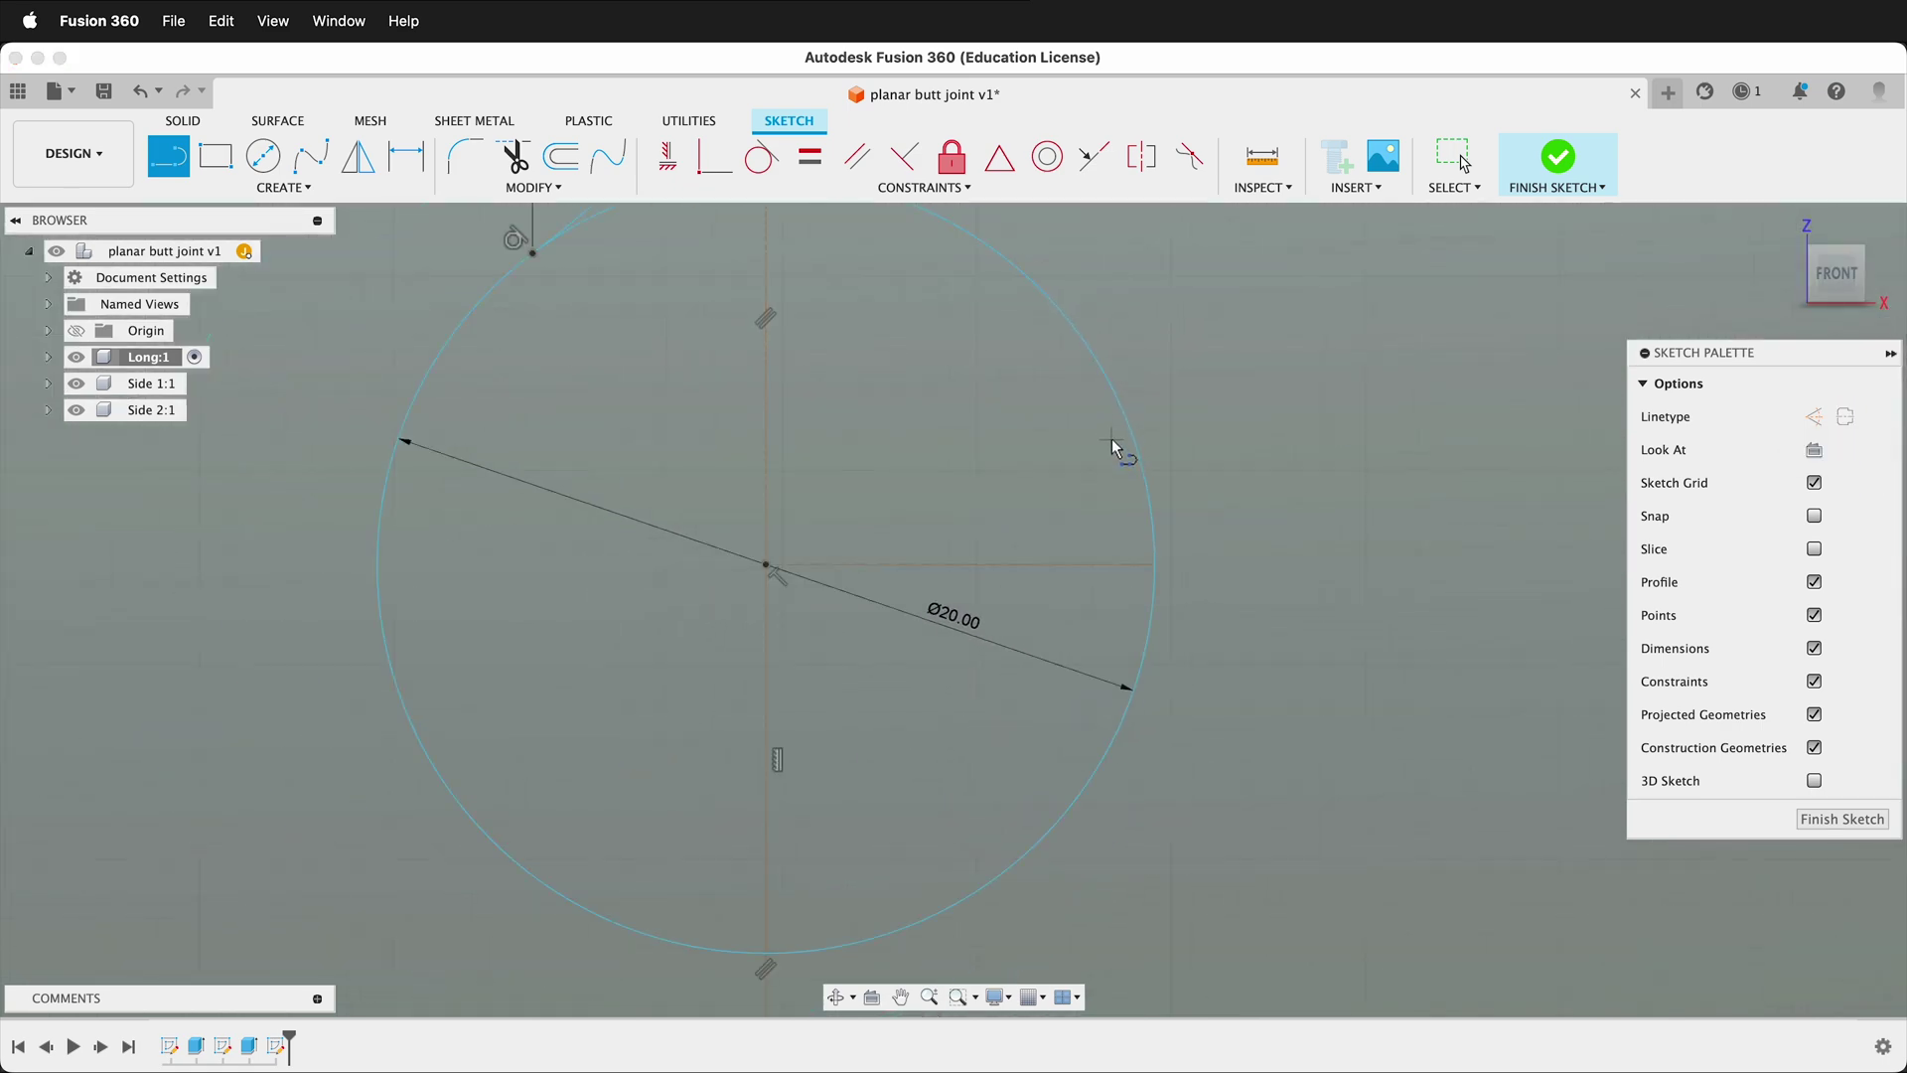
scroll(1112, 438, "down", 3)
scroll(1103, 443, "down", 1)
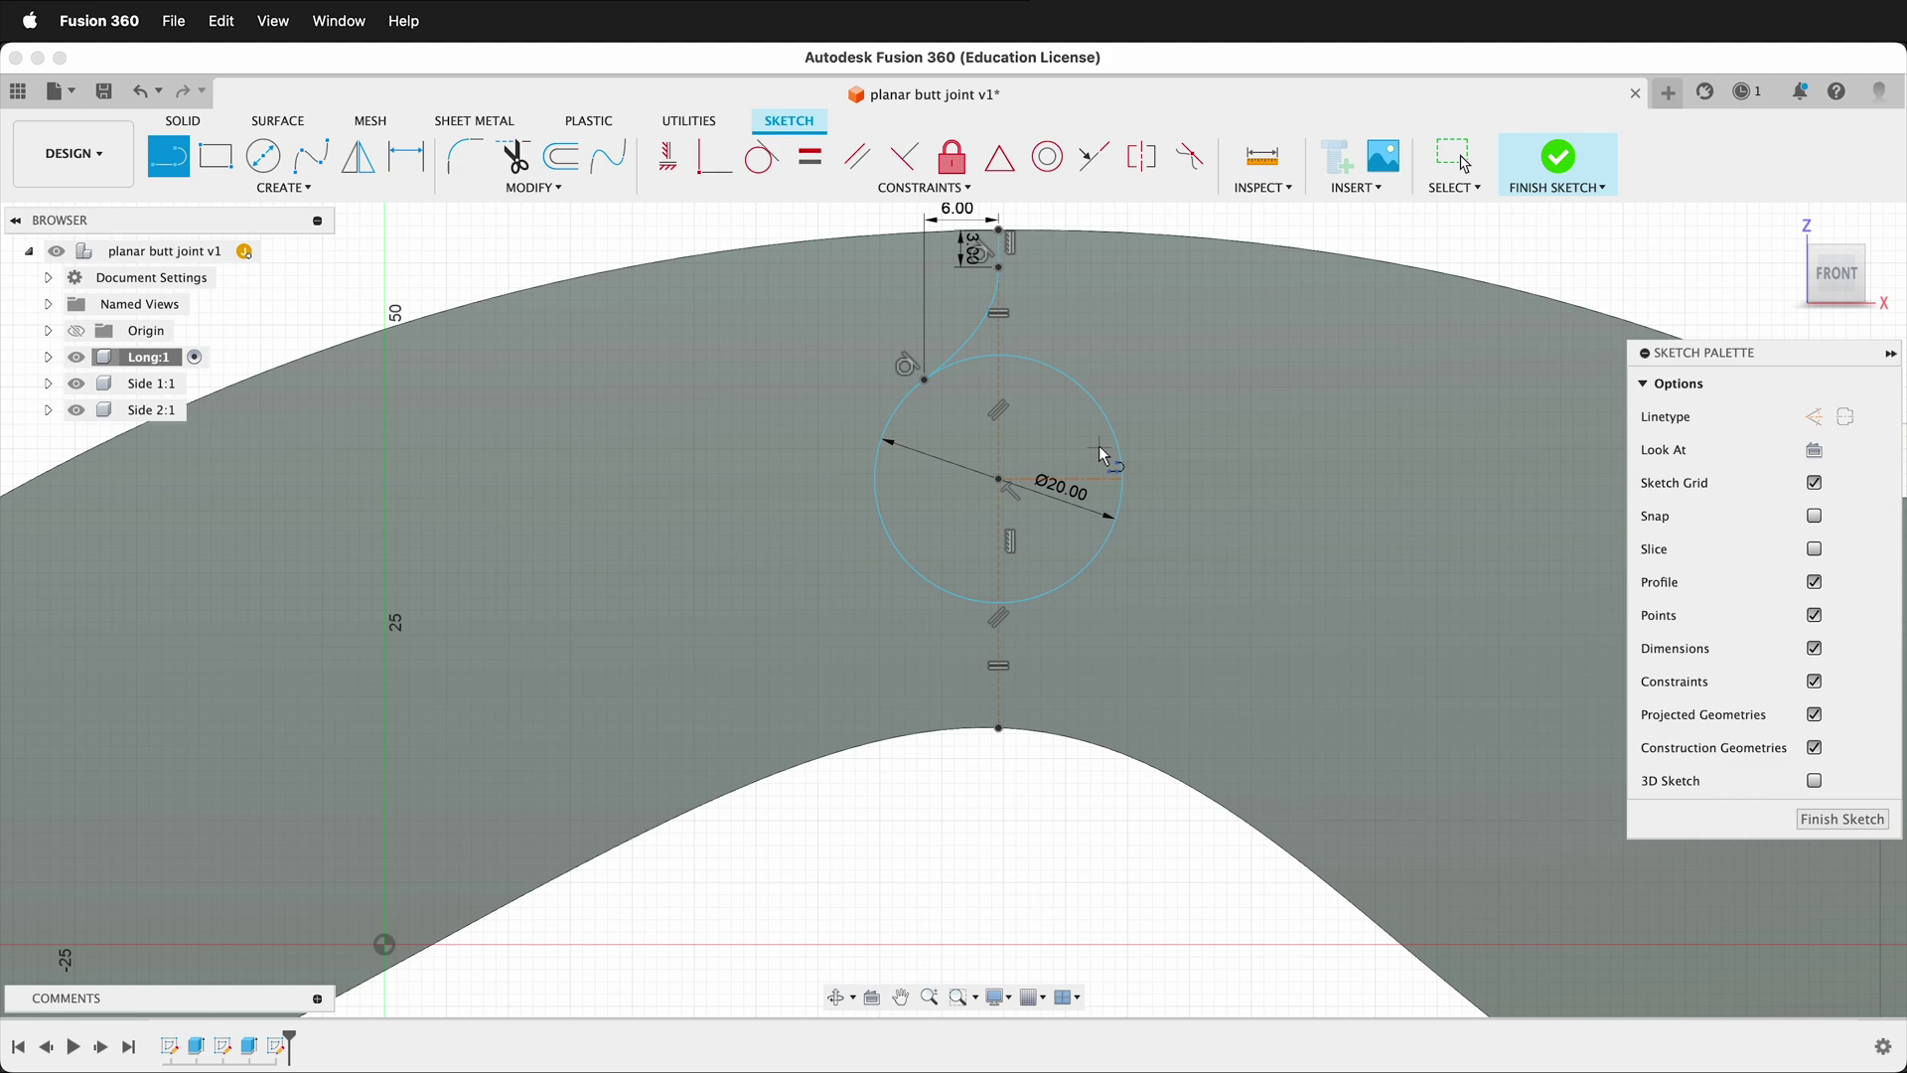
Step: Mirror the 3 mm line and spline across the circle's horizontal centre line
left_click(358, 157)
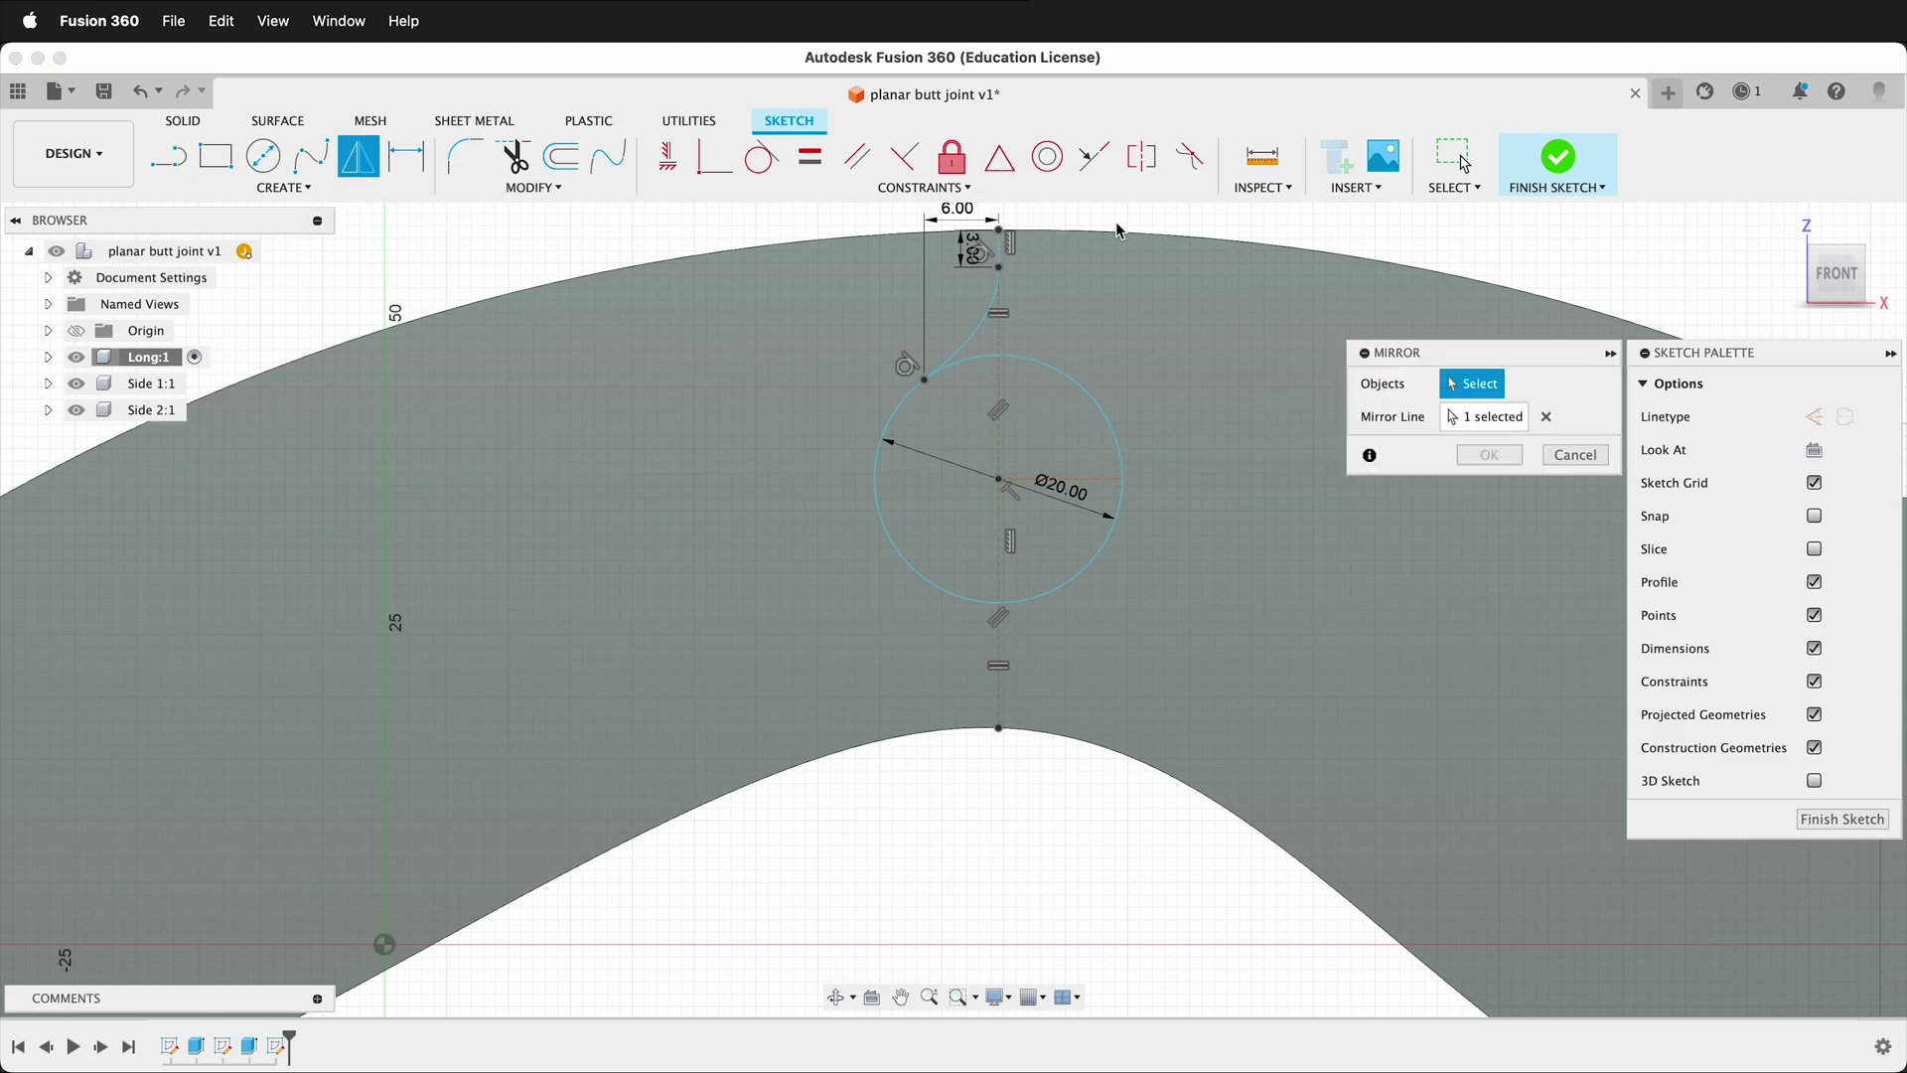
scroll(998, 236, "up", 1)
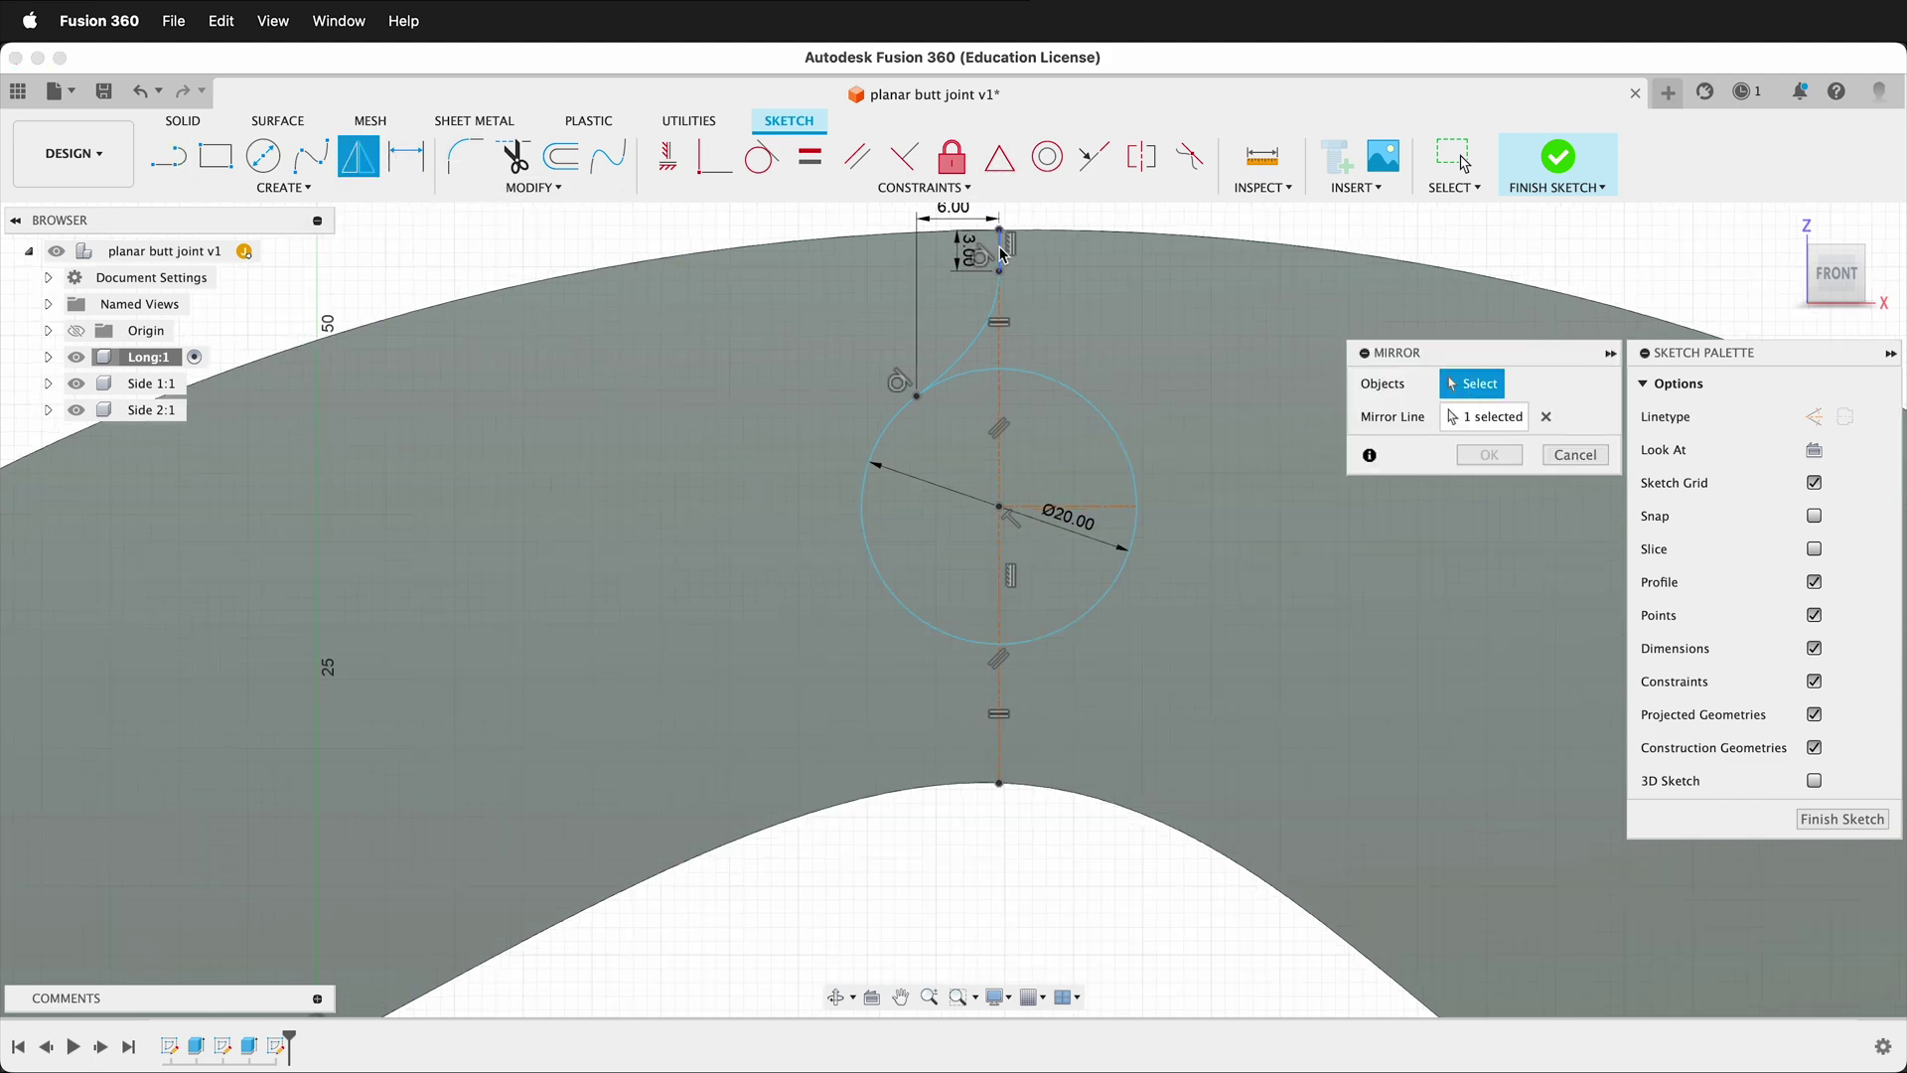
left_click(1000, 252)
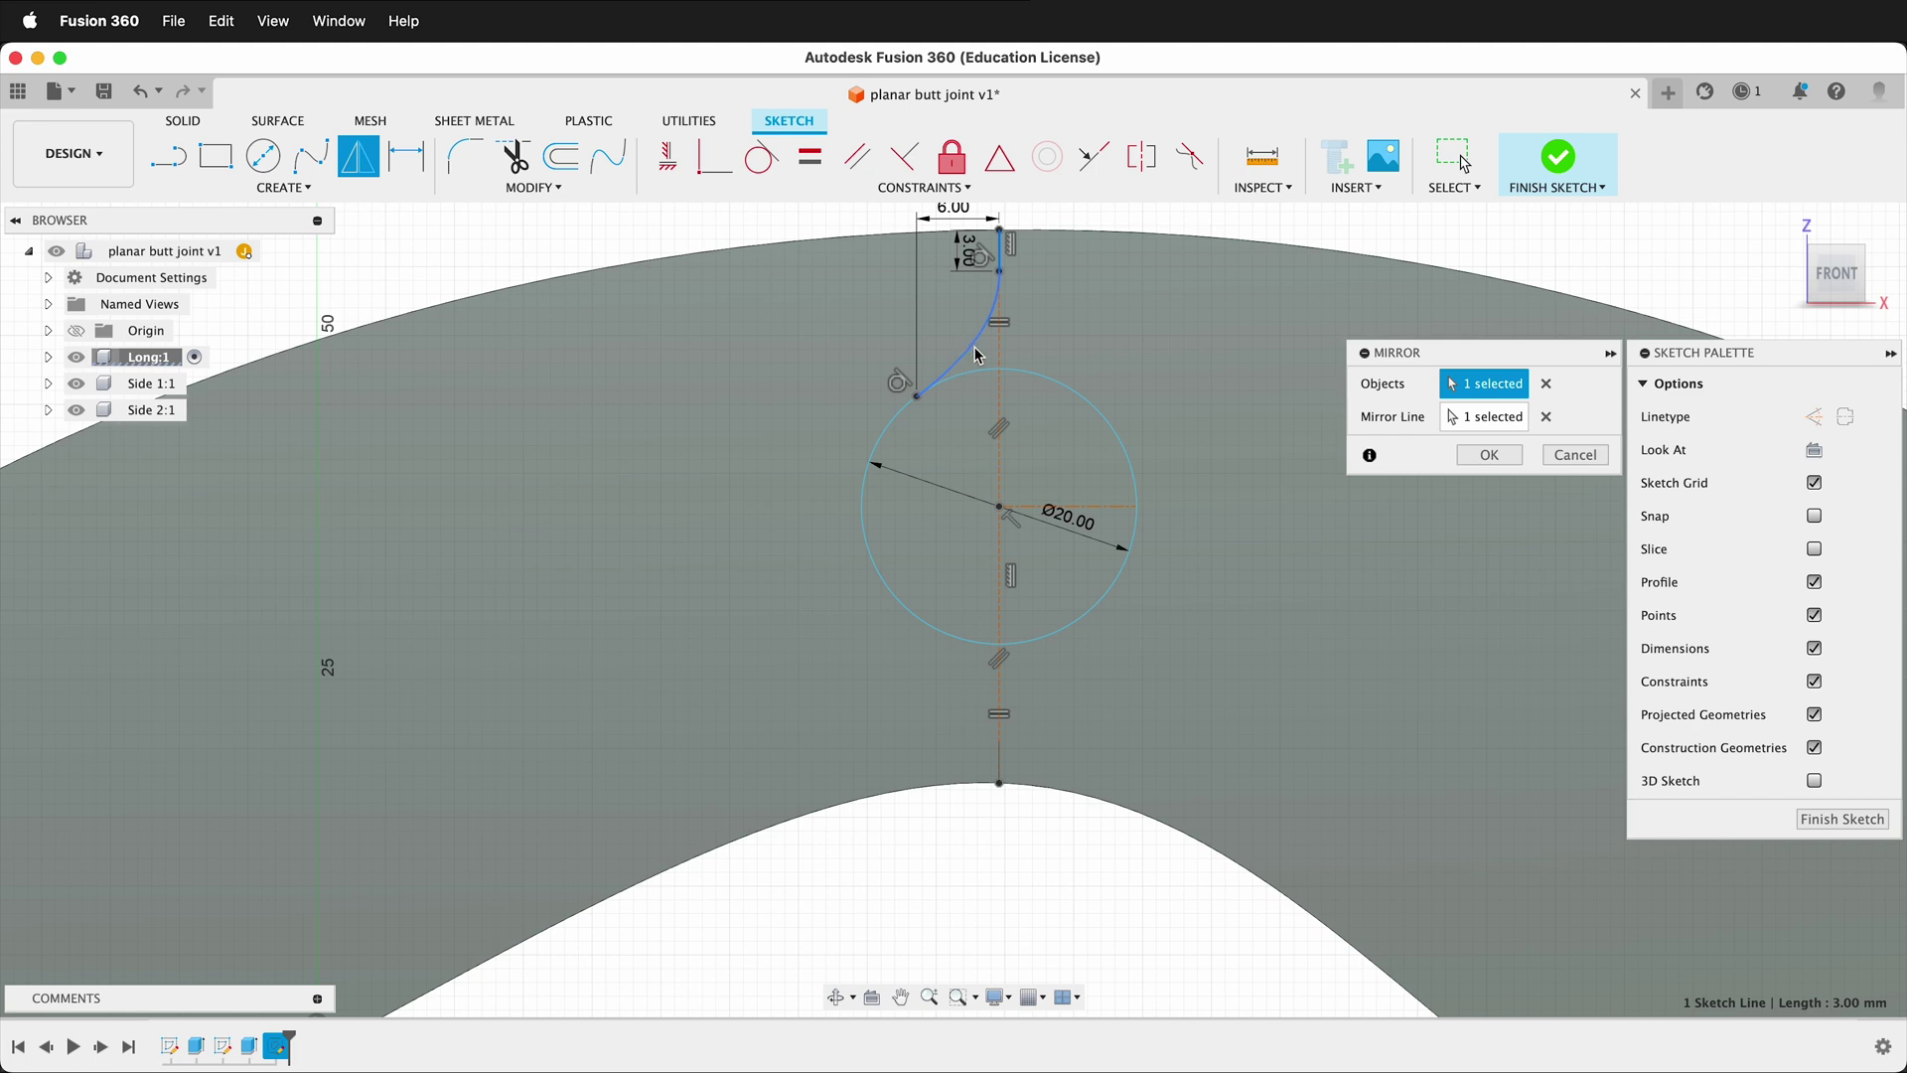
left_click(979, 355)
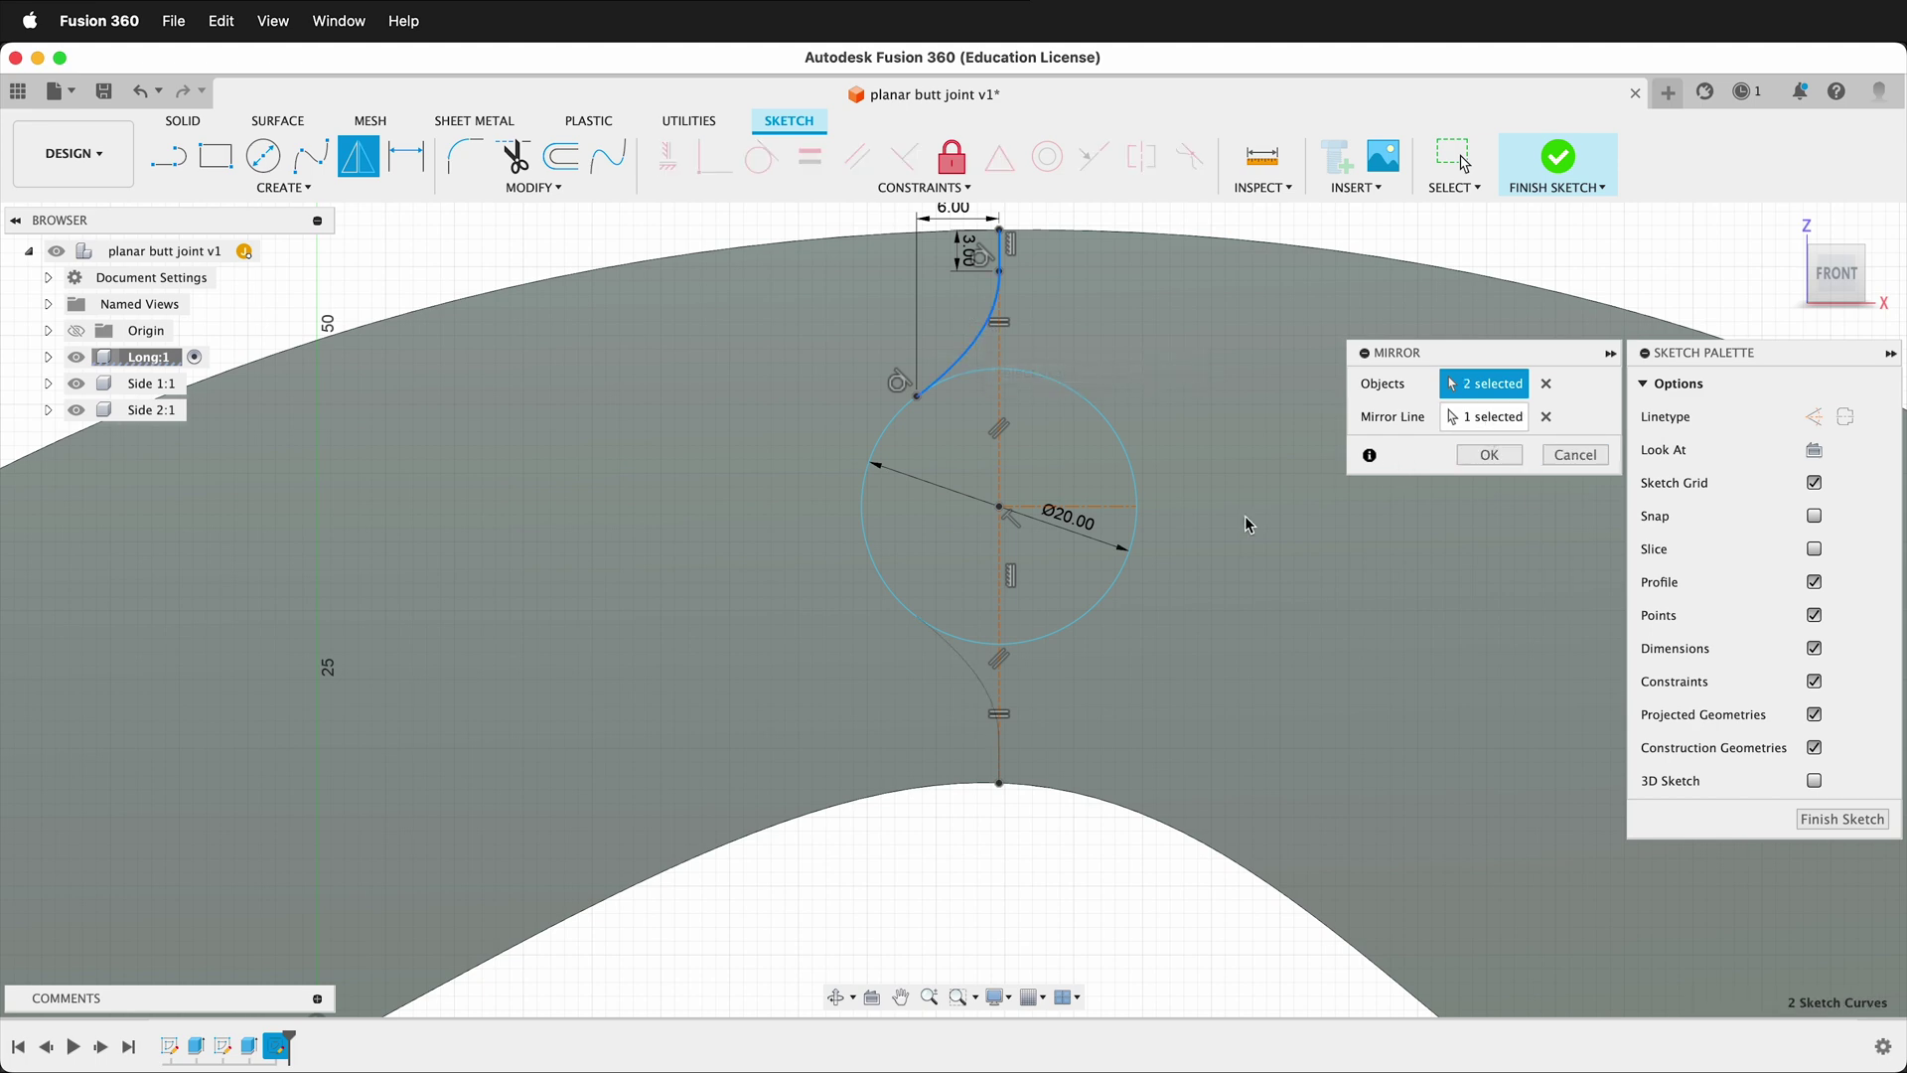
left_click(1098, 507)
left_click(1489, 454)
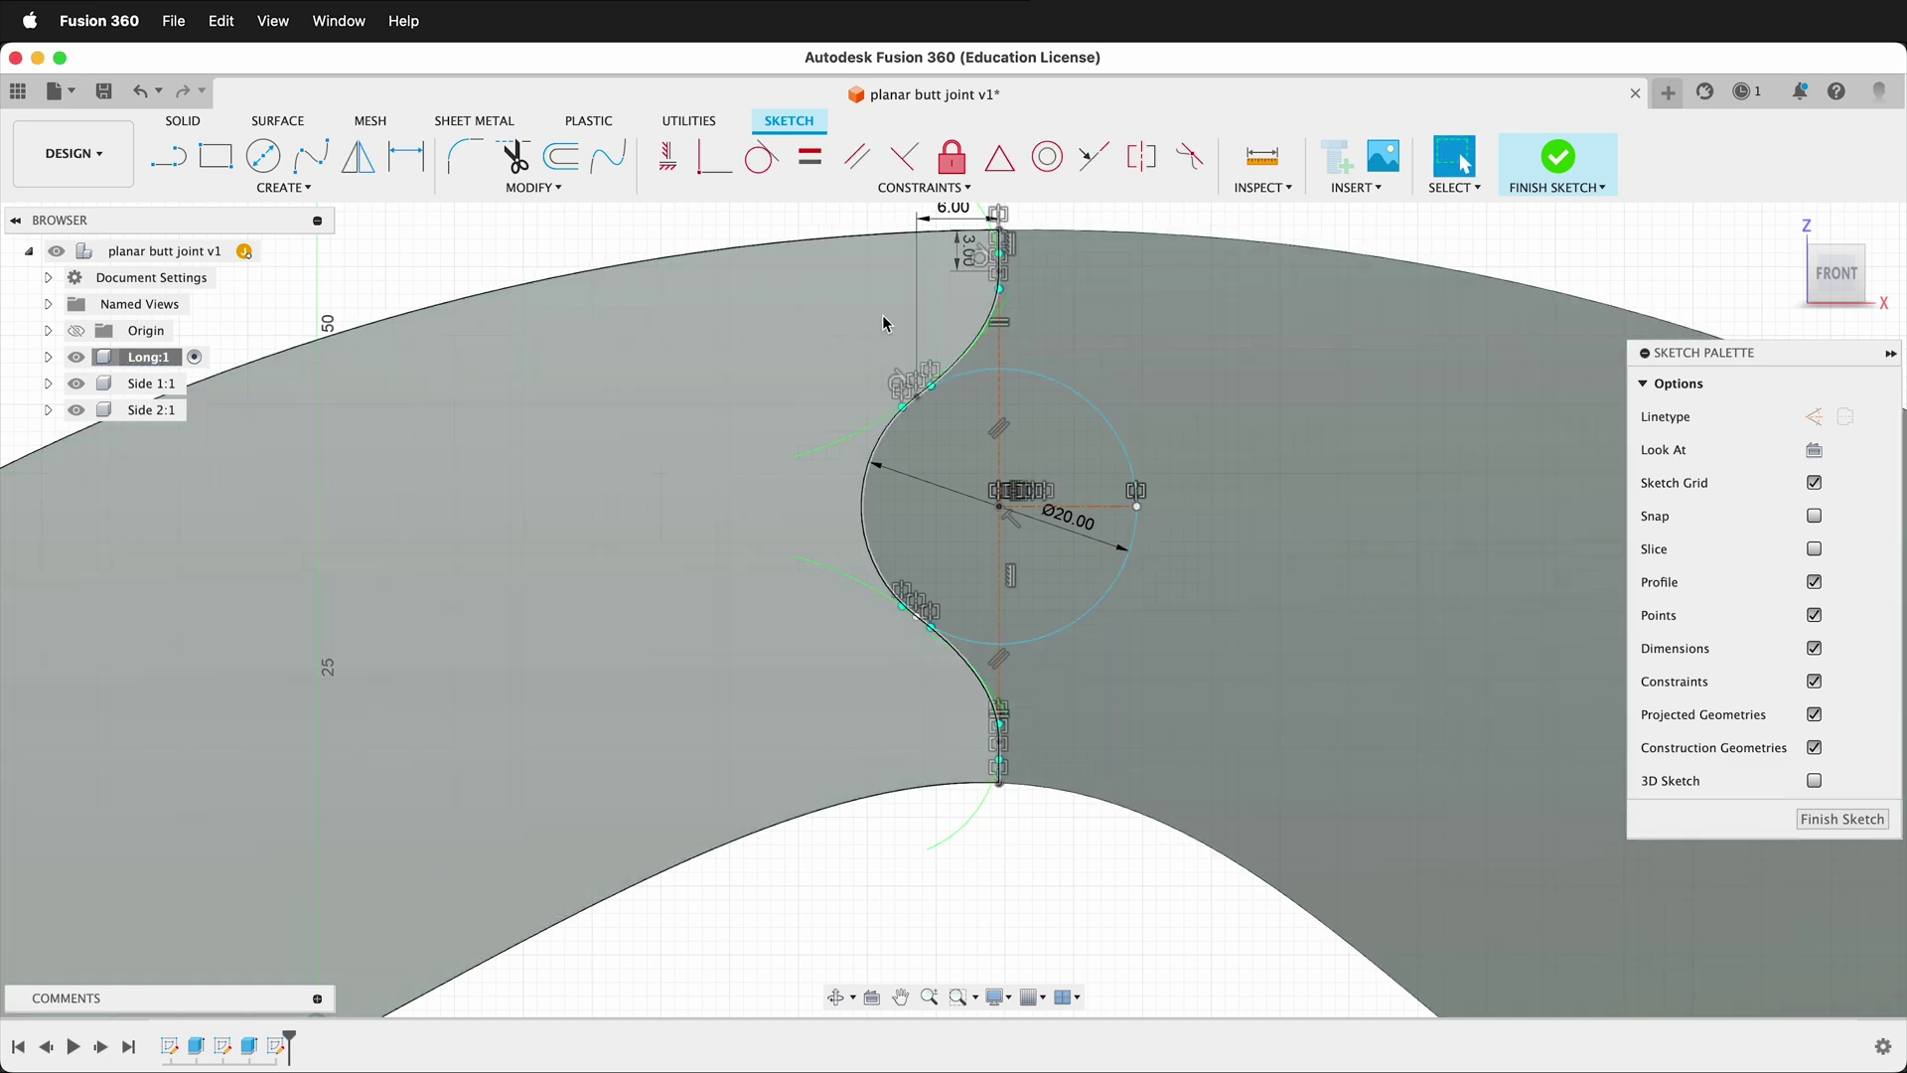
Step: Dimension the circle's centre 70 mm horizontally from the board's right end point
scroll(903, 484, "down", 3)
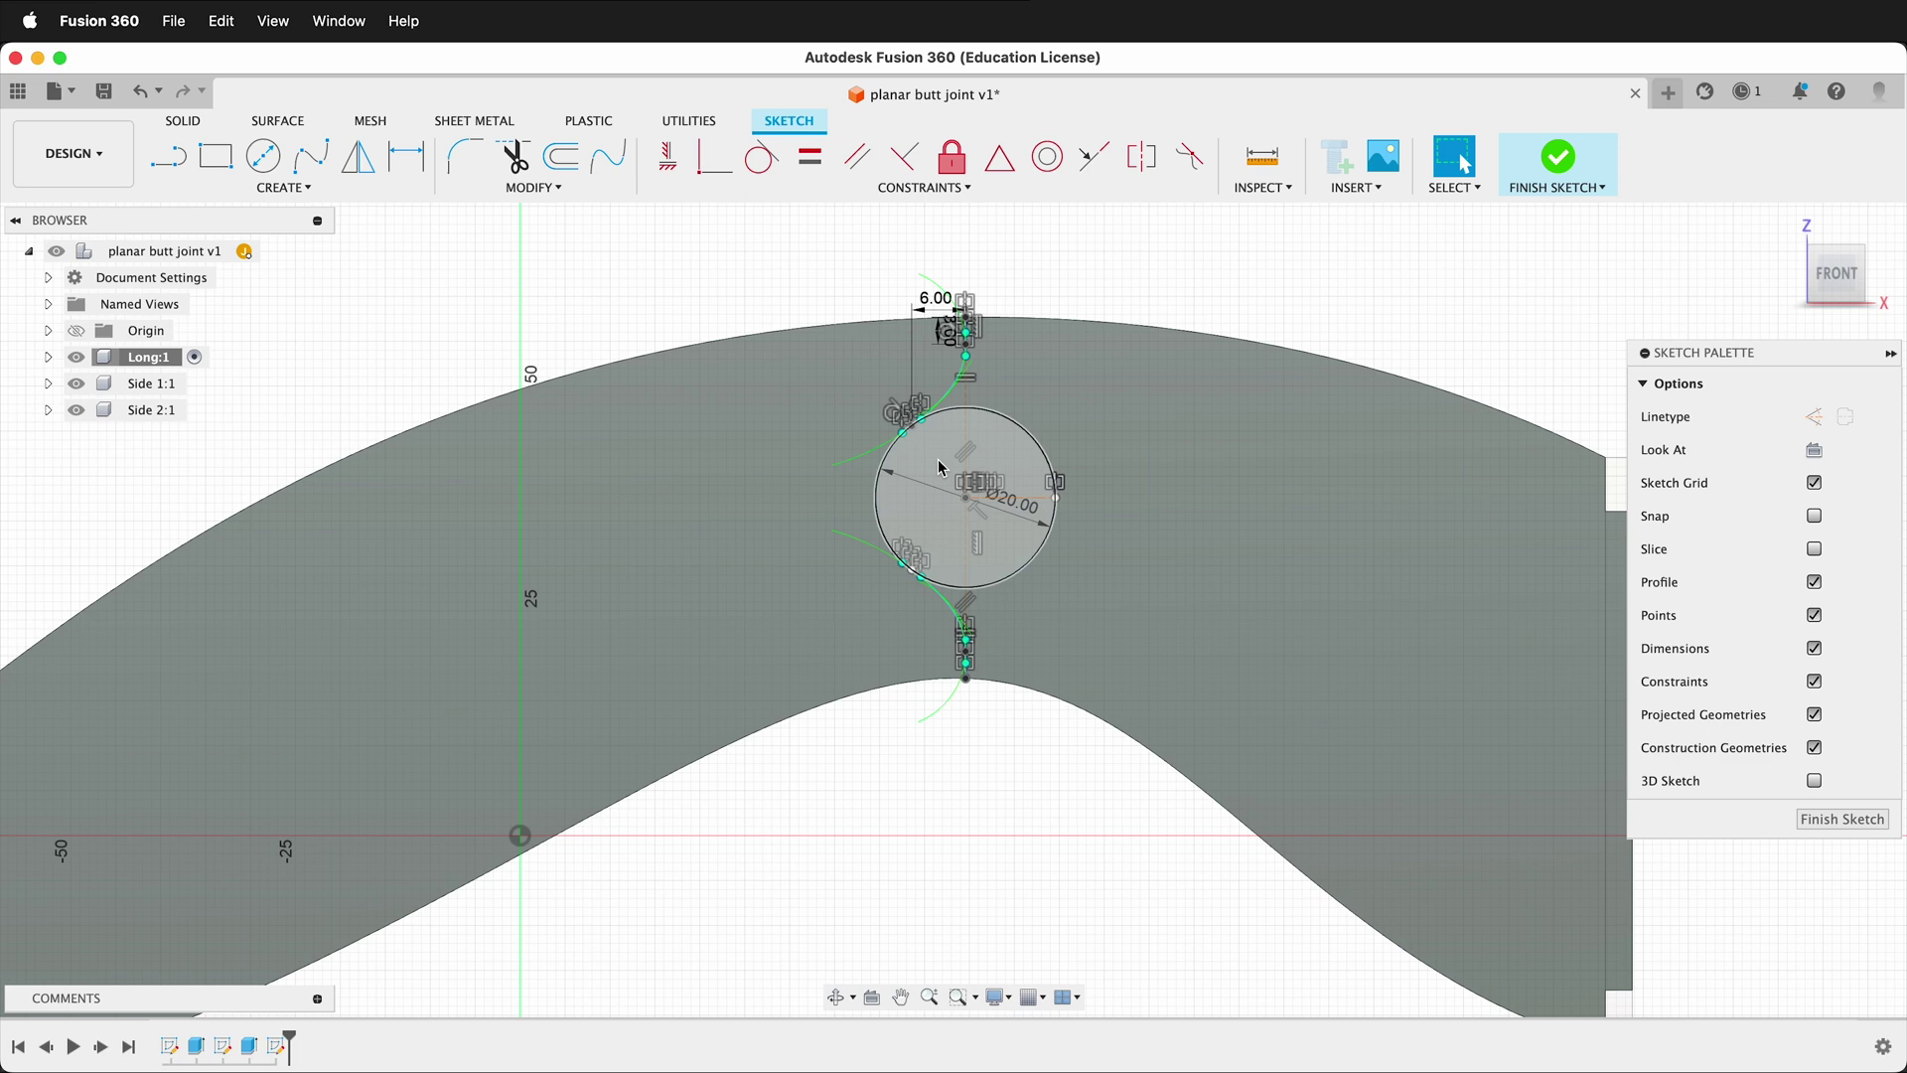
scroll(935, 469, "down", 2)
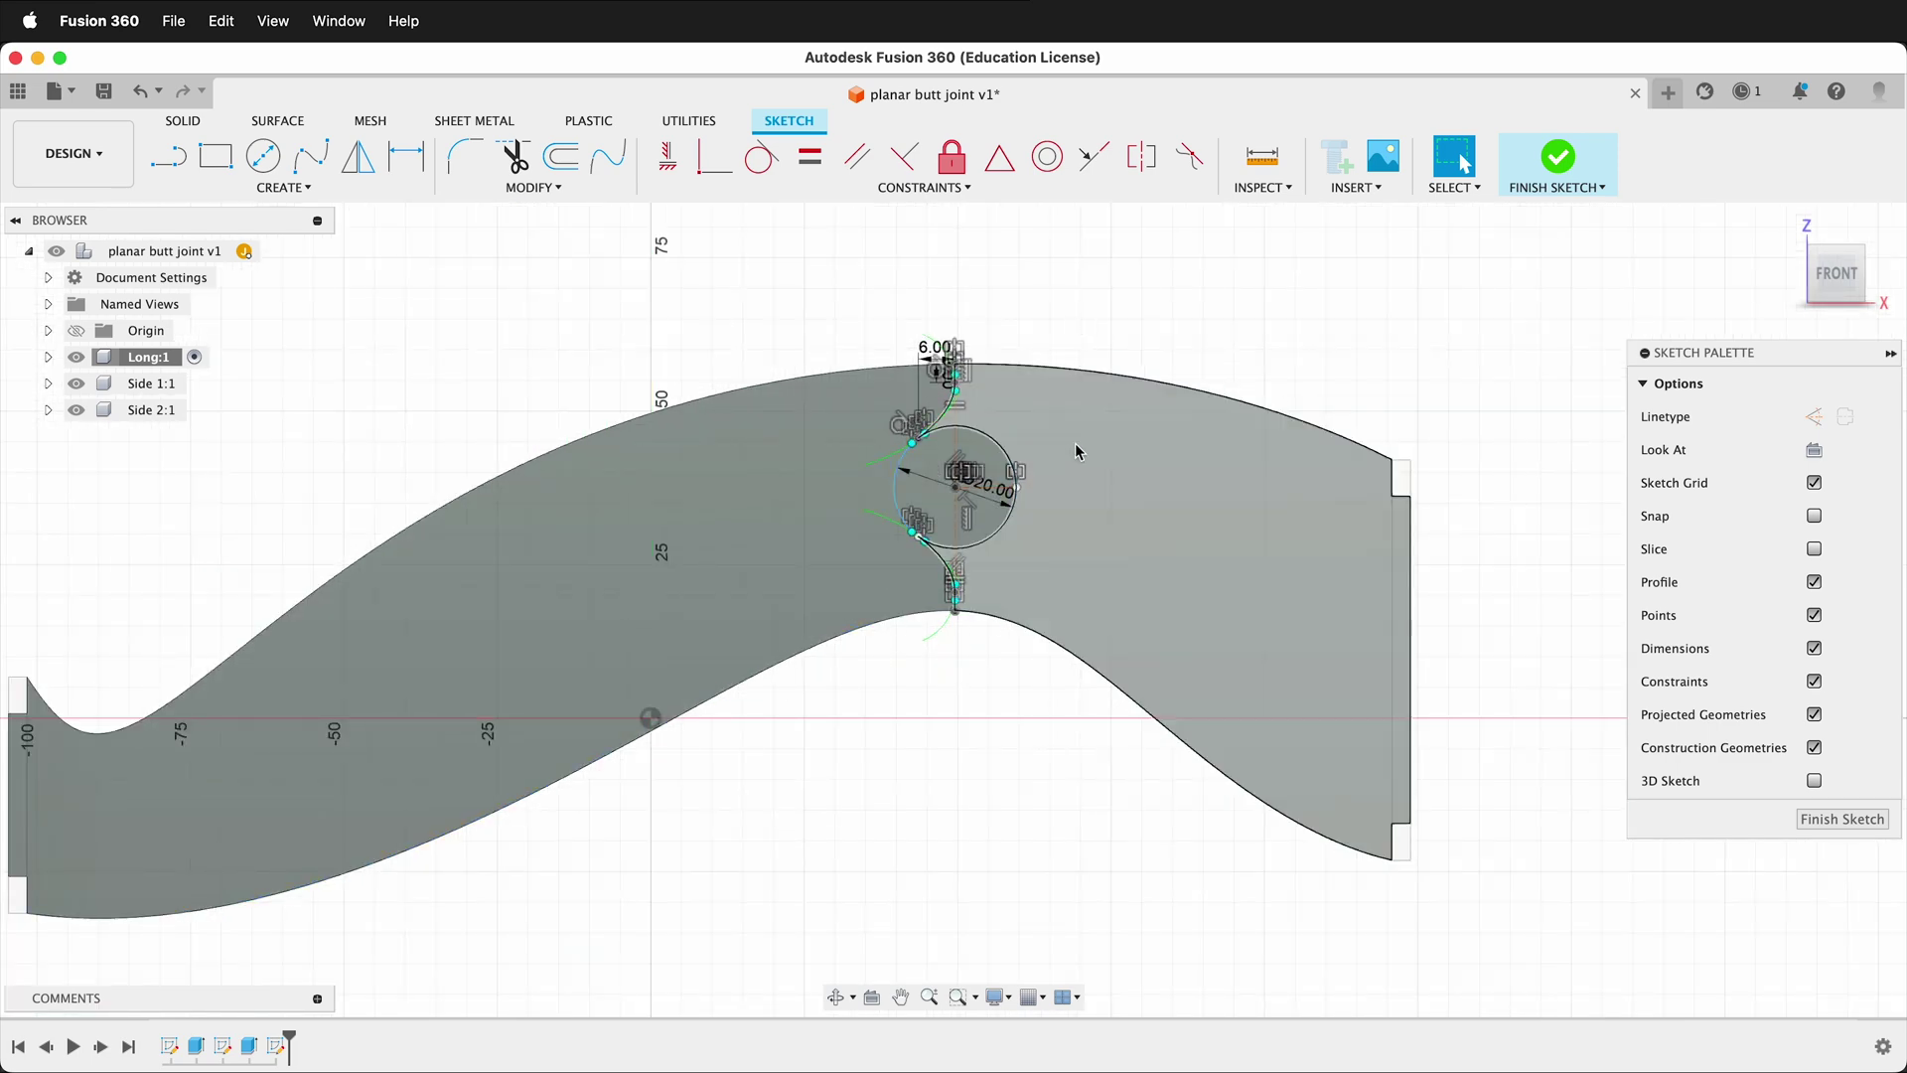
key("d")
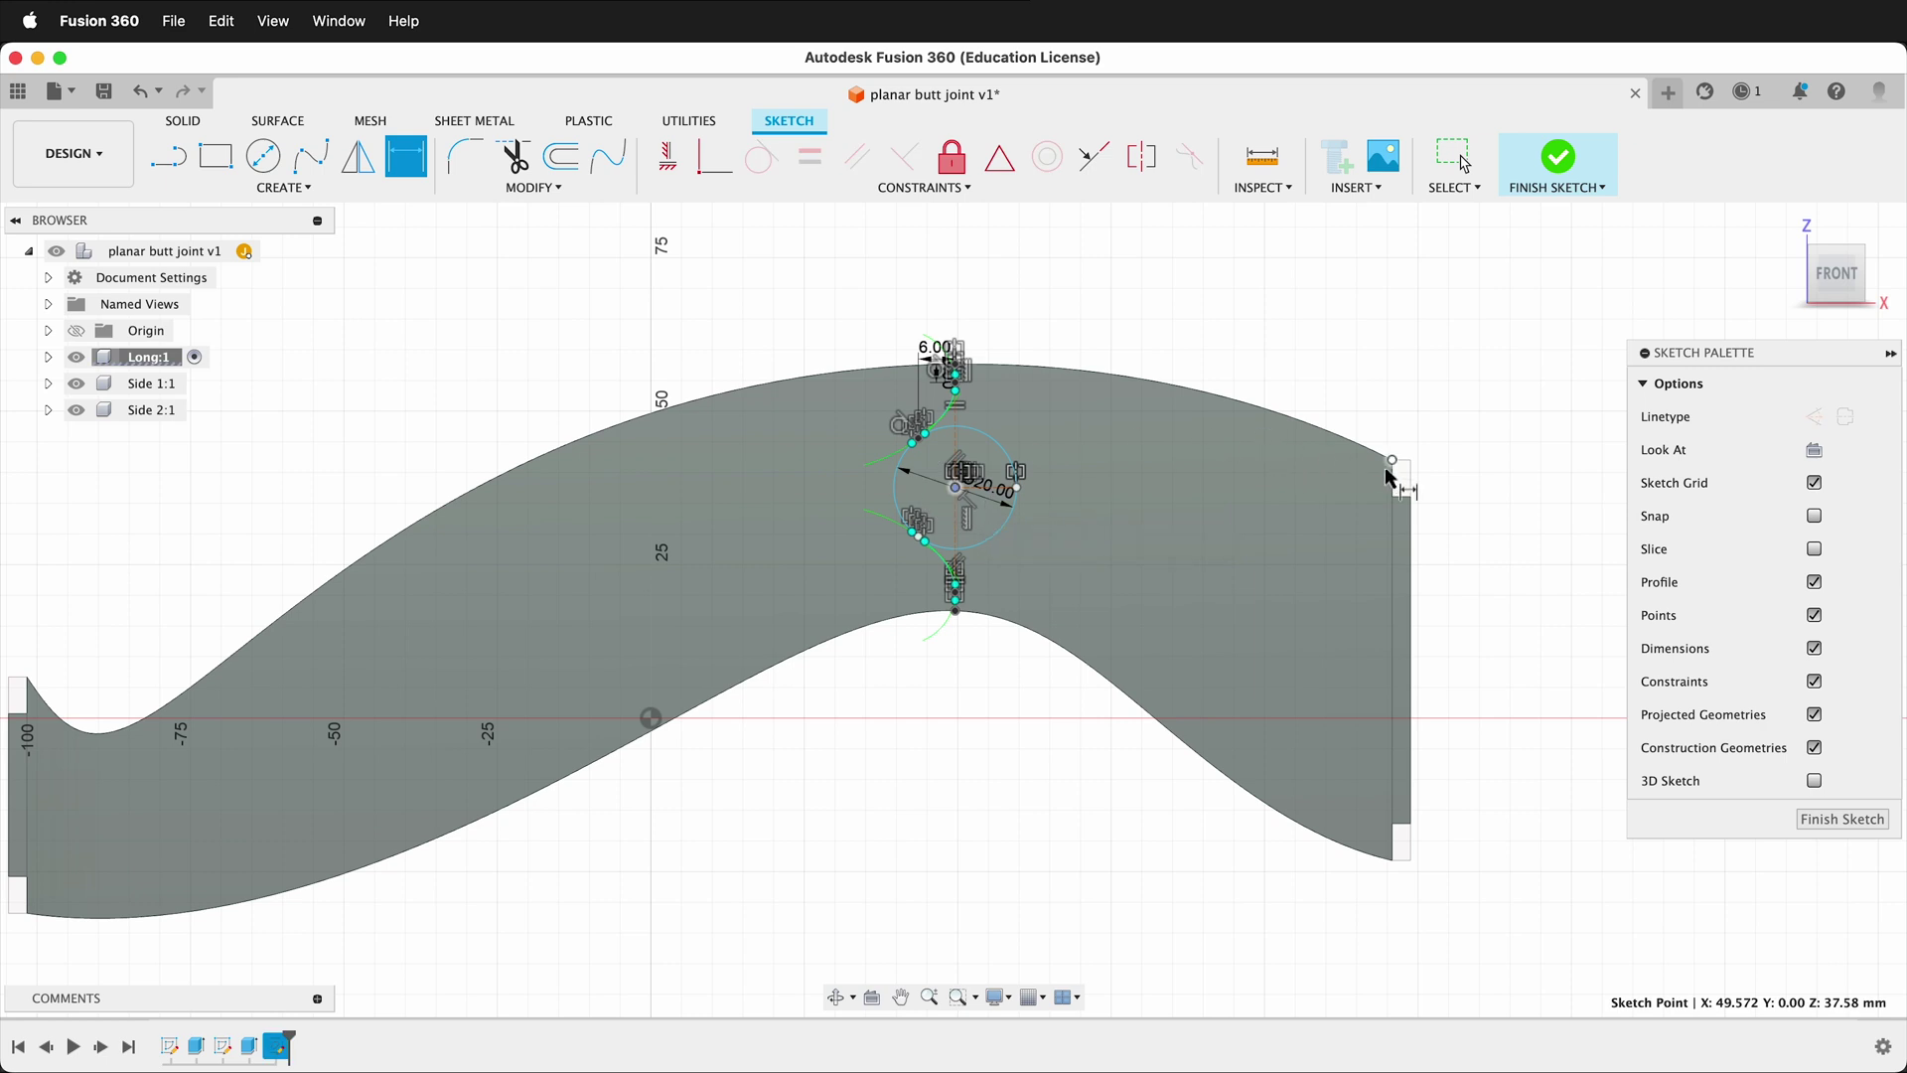
left_click(1391, 460)
left_click(955, 487)
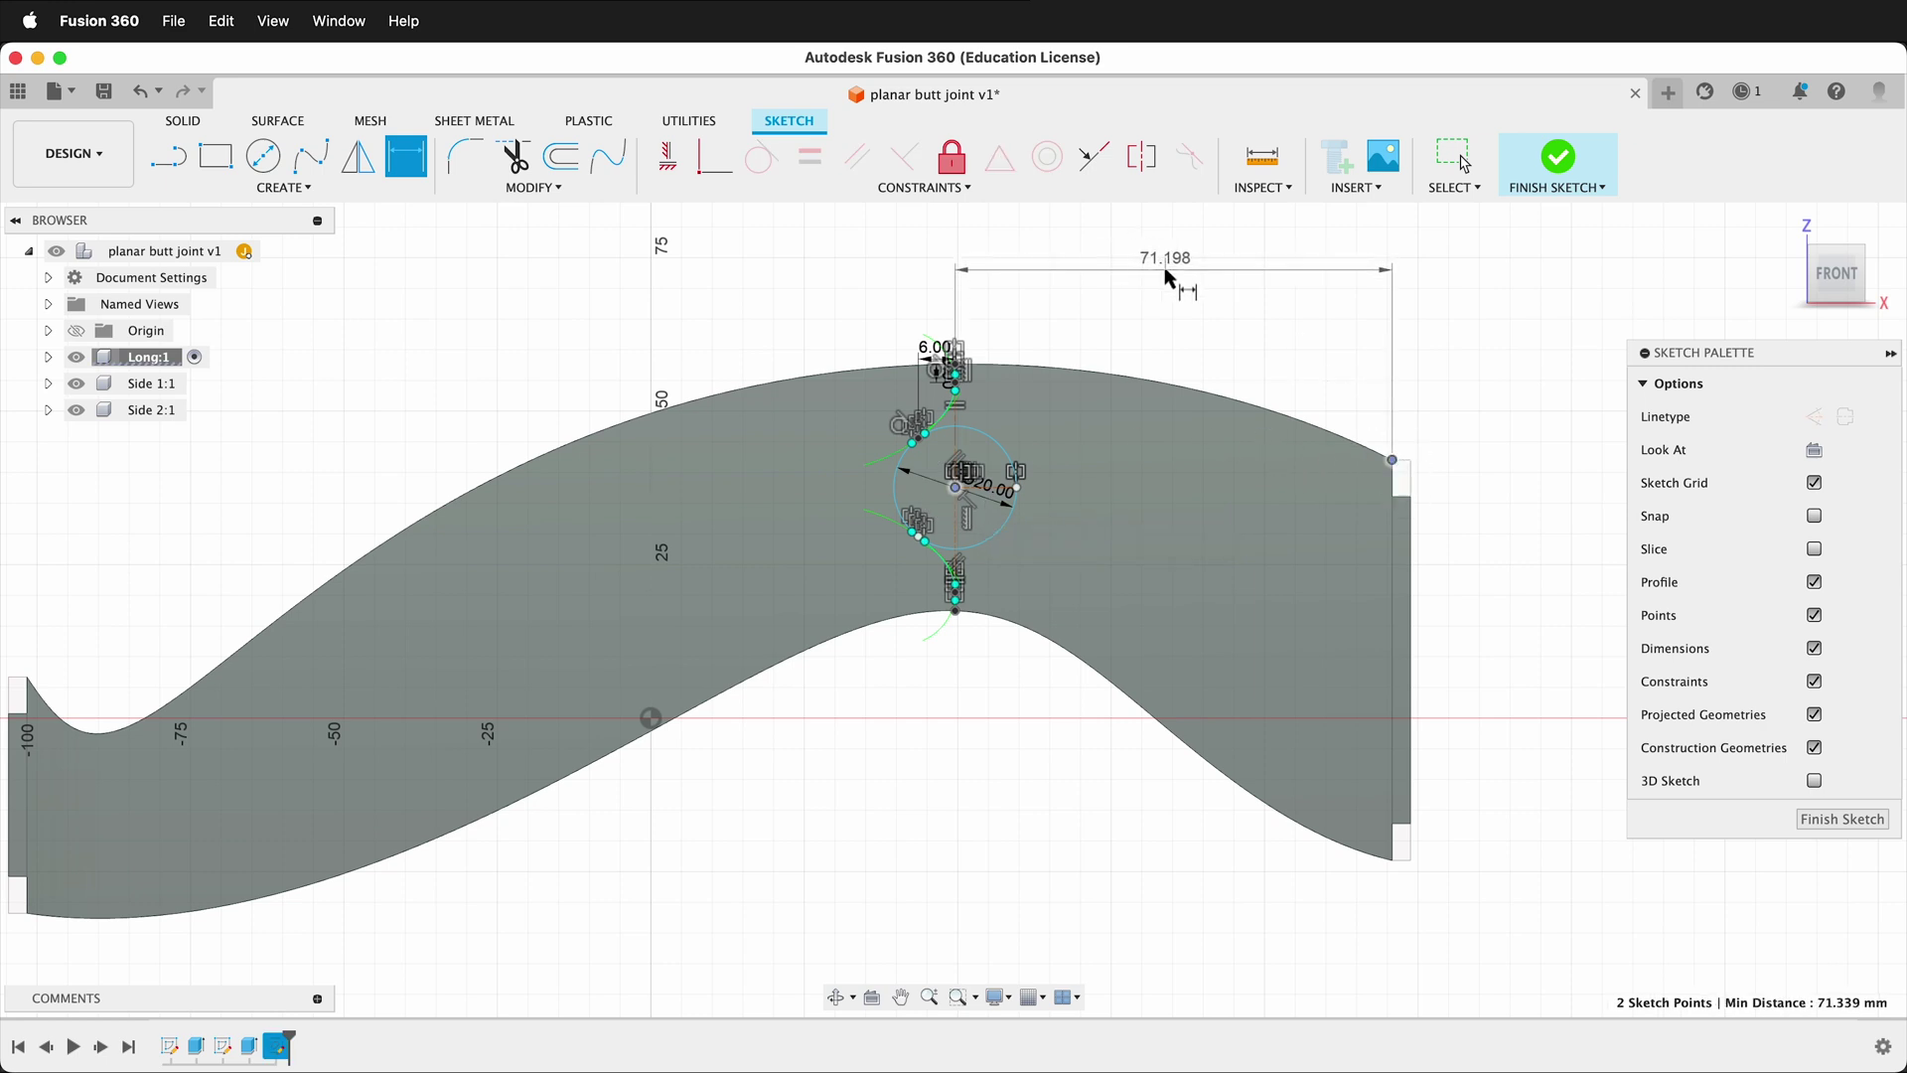
left_click(1166, 278)
type("6.")
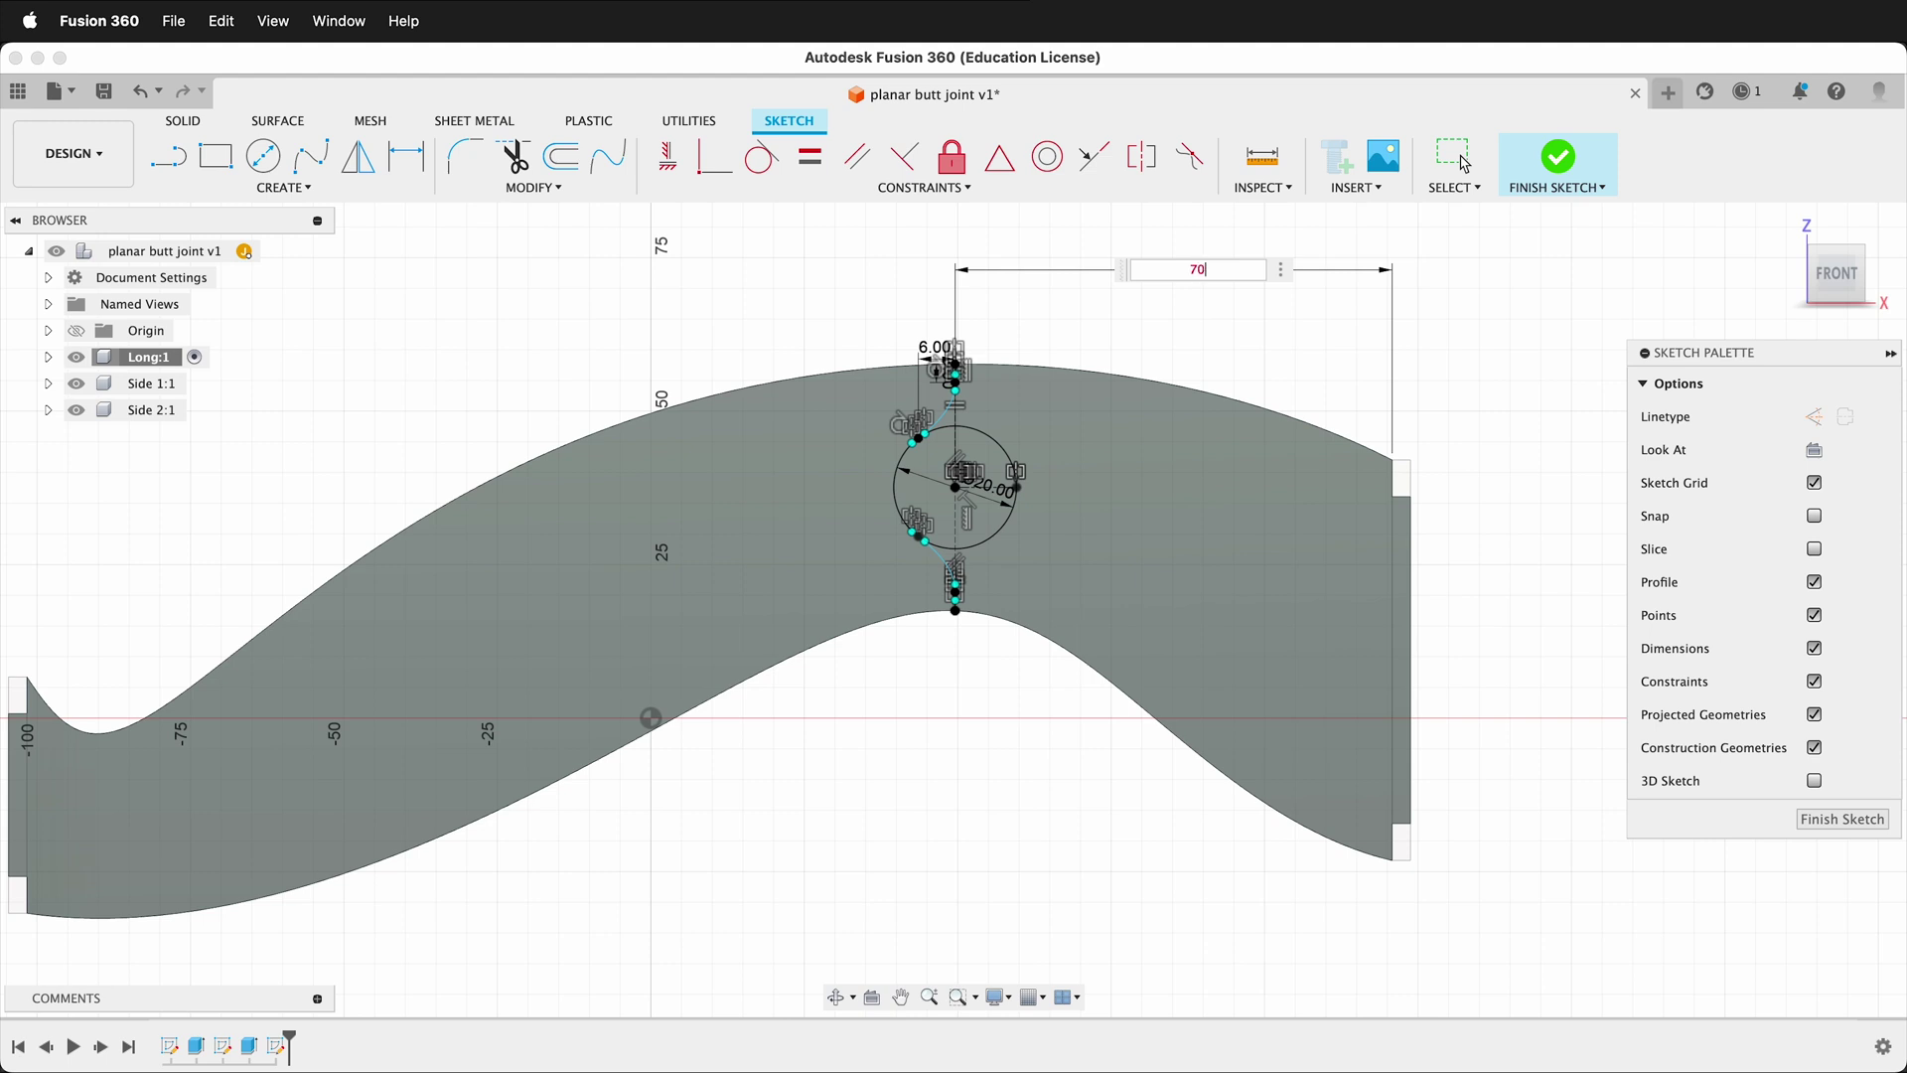
type("0")
key("Return")
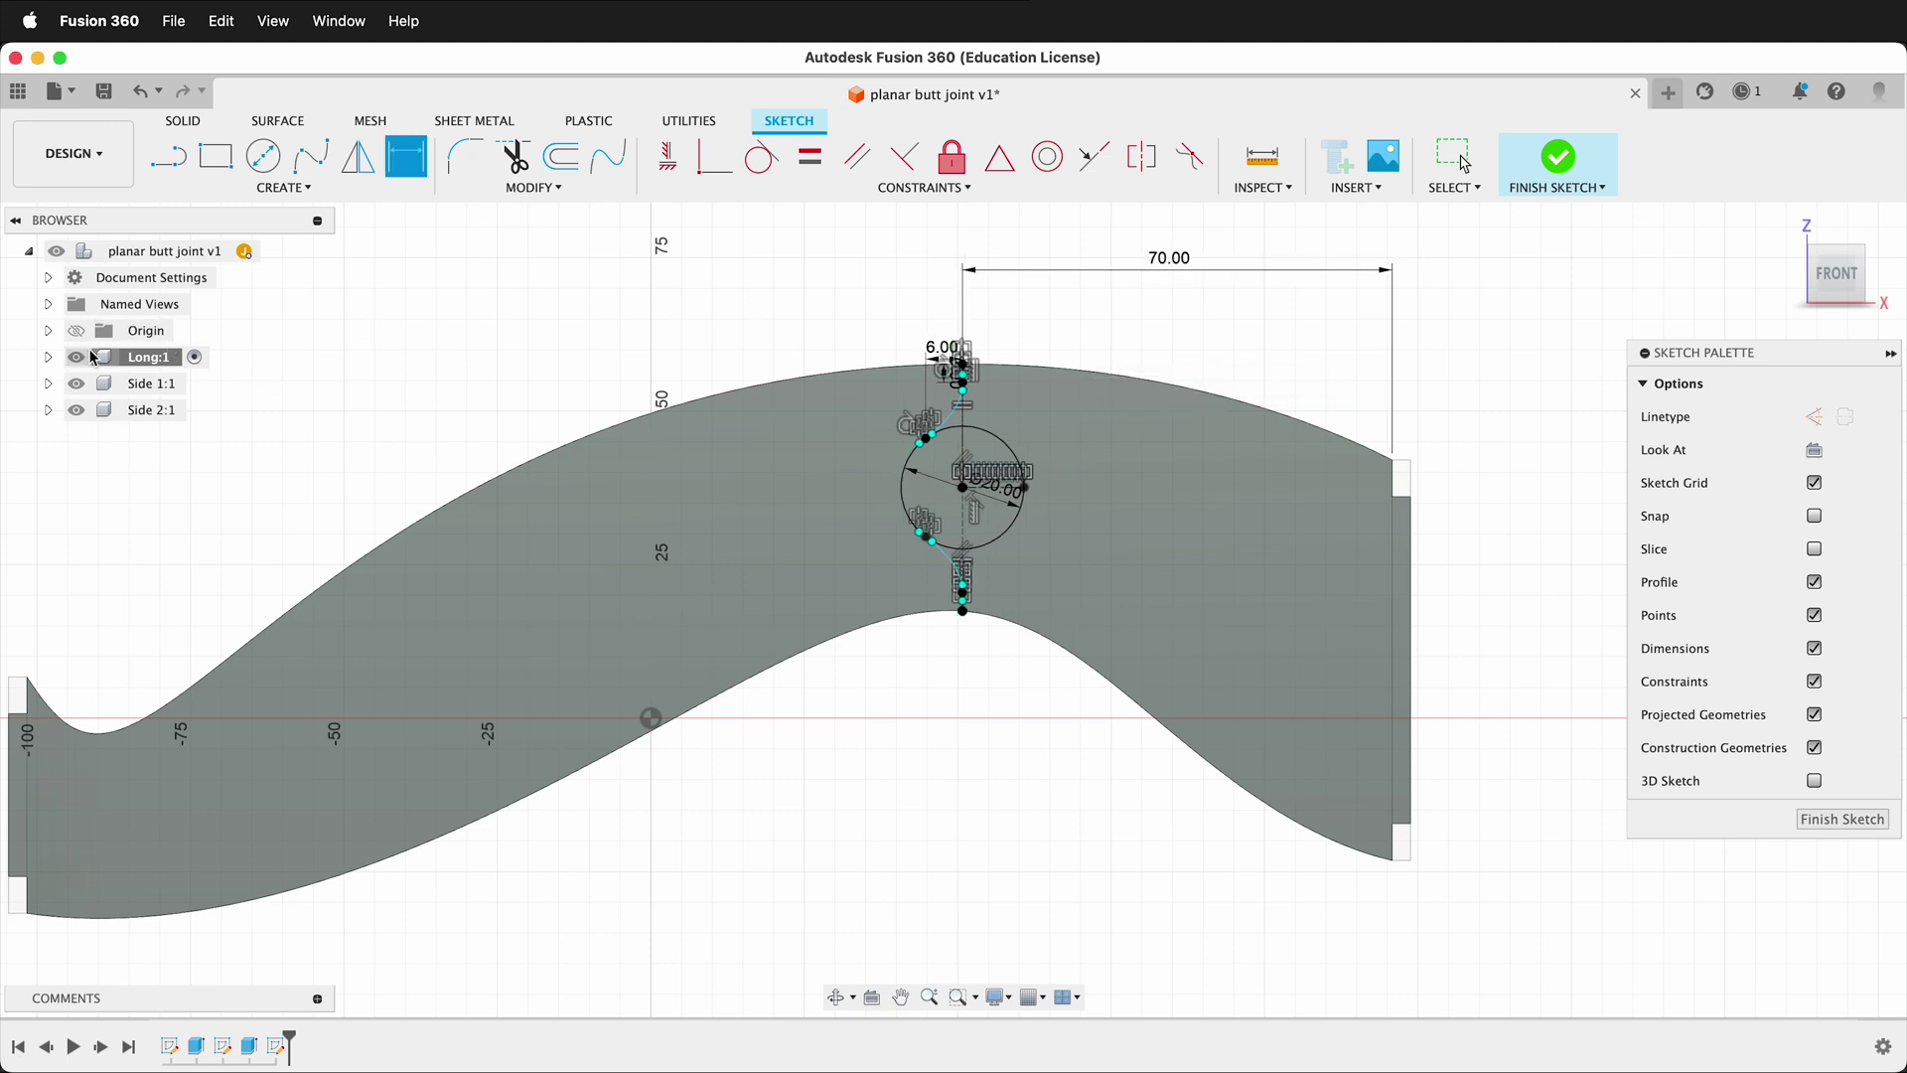
left_click(48, 356)
Step: Expand the Long component's sketch list in the browser and end dimensioning
left_click(67, 436)
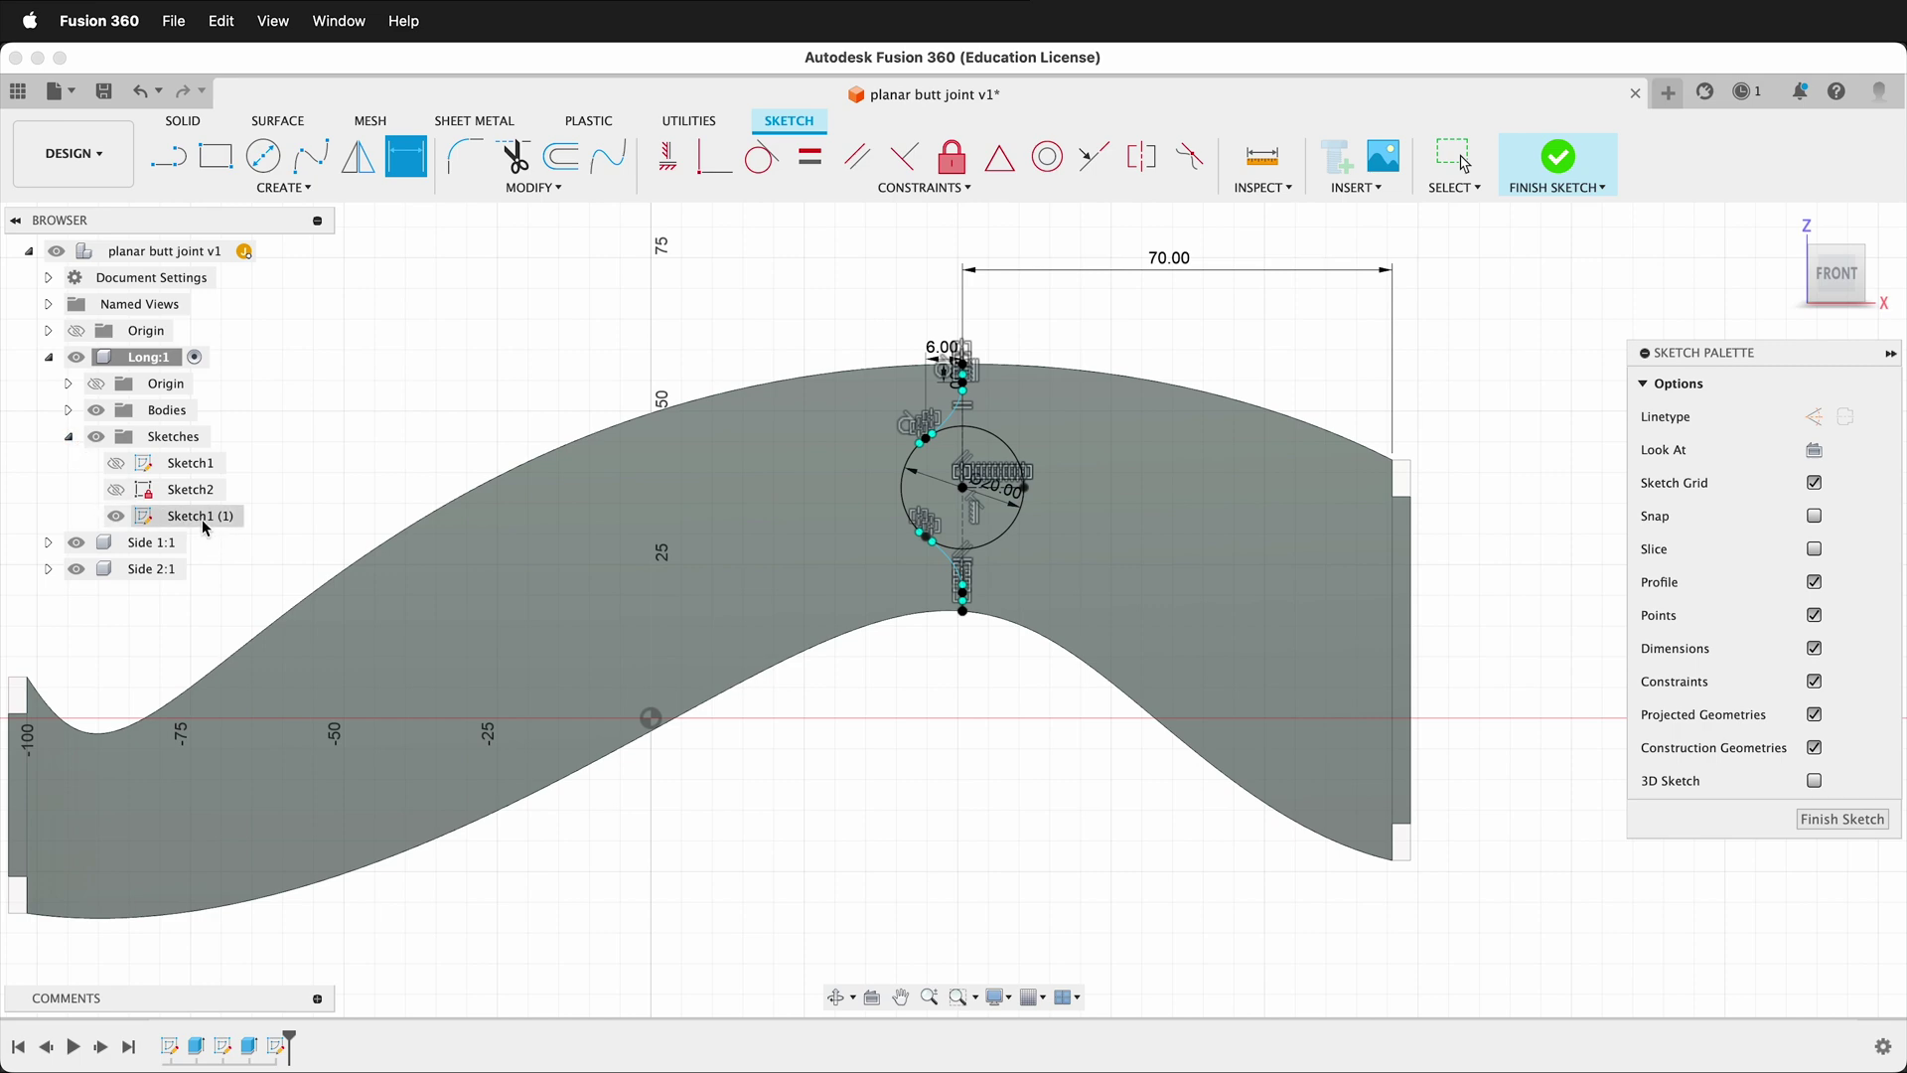
scroll(630, 494, "down", 2)
scroll(958, 449, "up", 4)
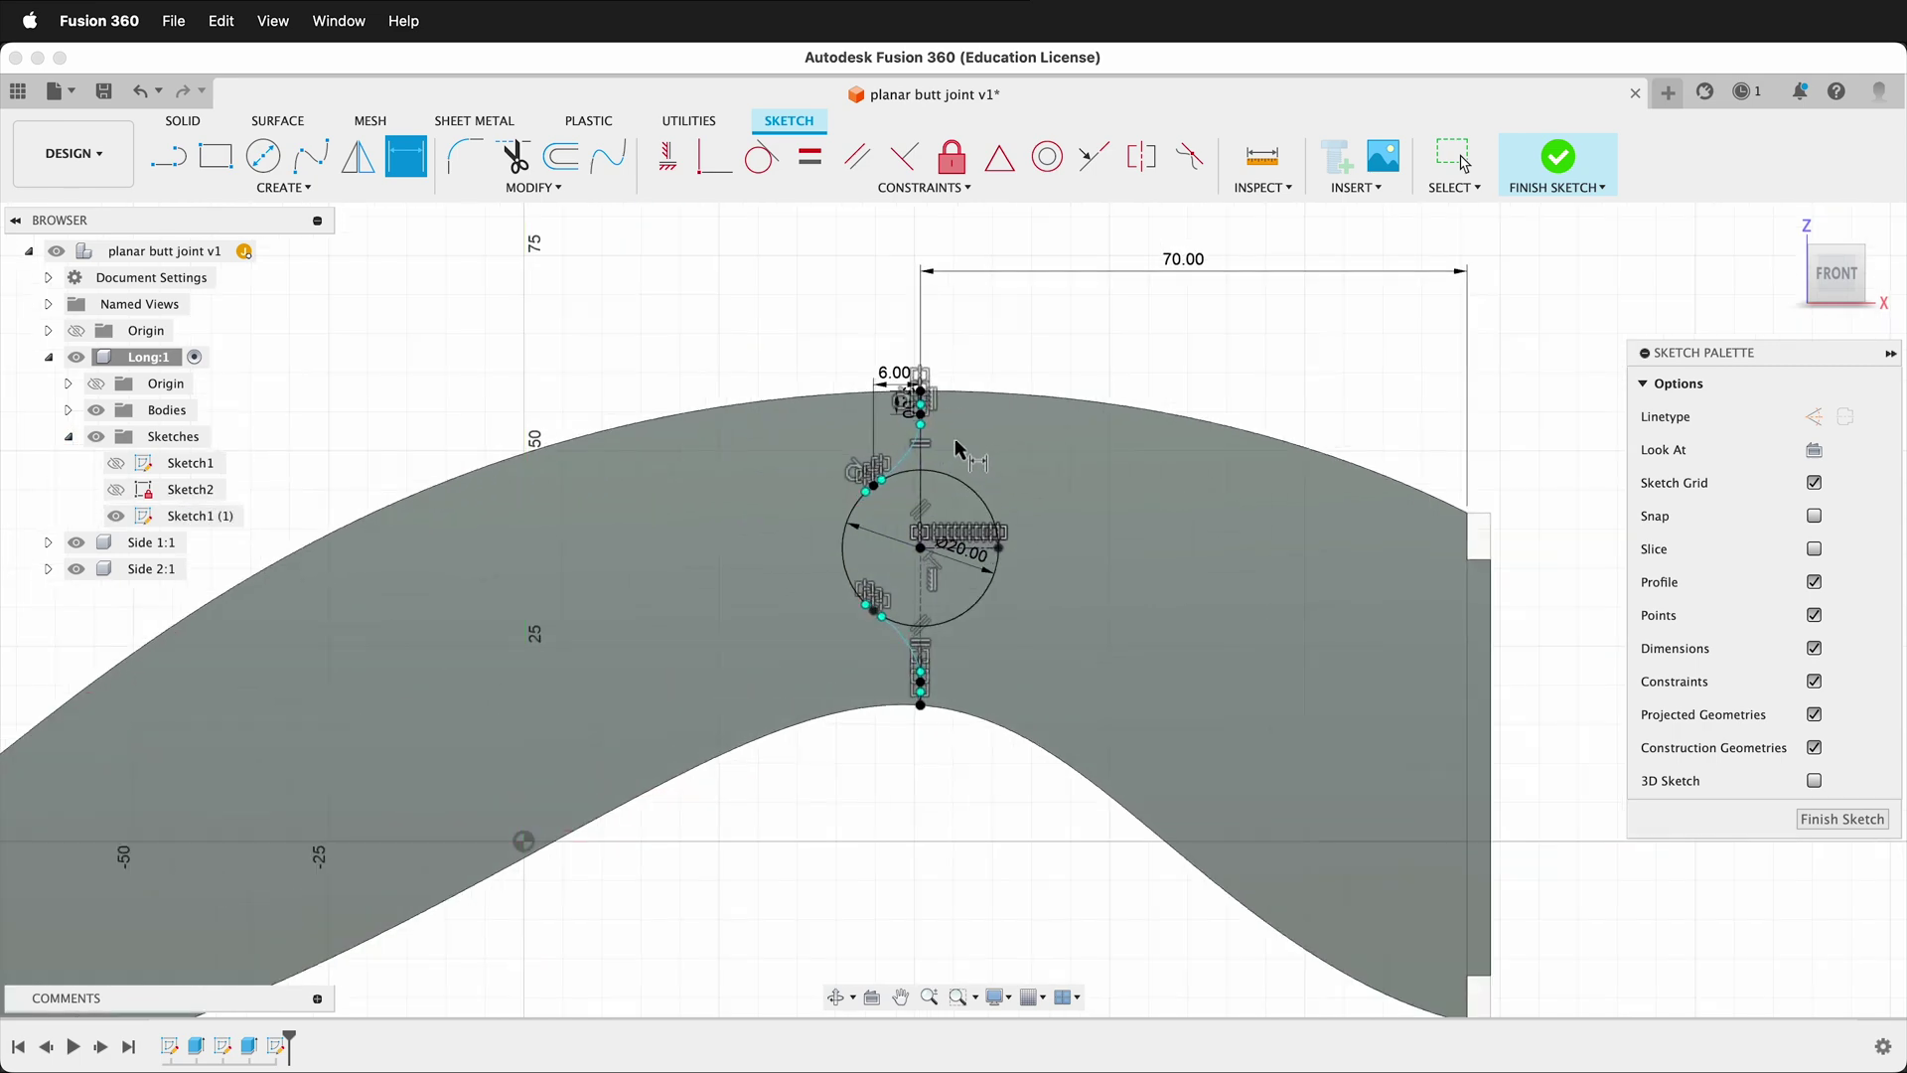
scroll(958, 449, "up", 5)
key("Escape")
scroll(907, 430, "up", 2)
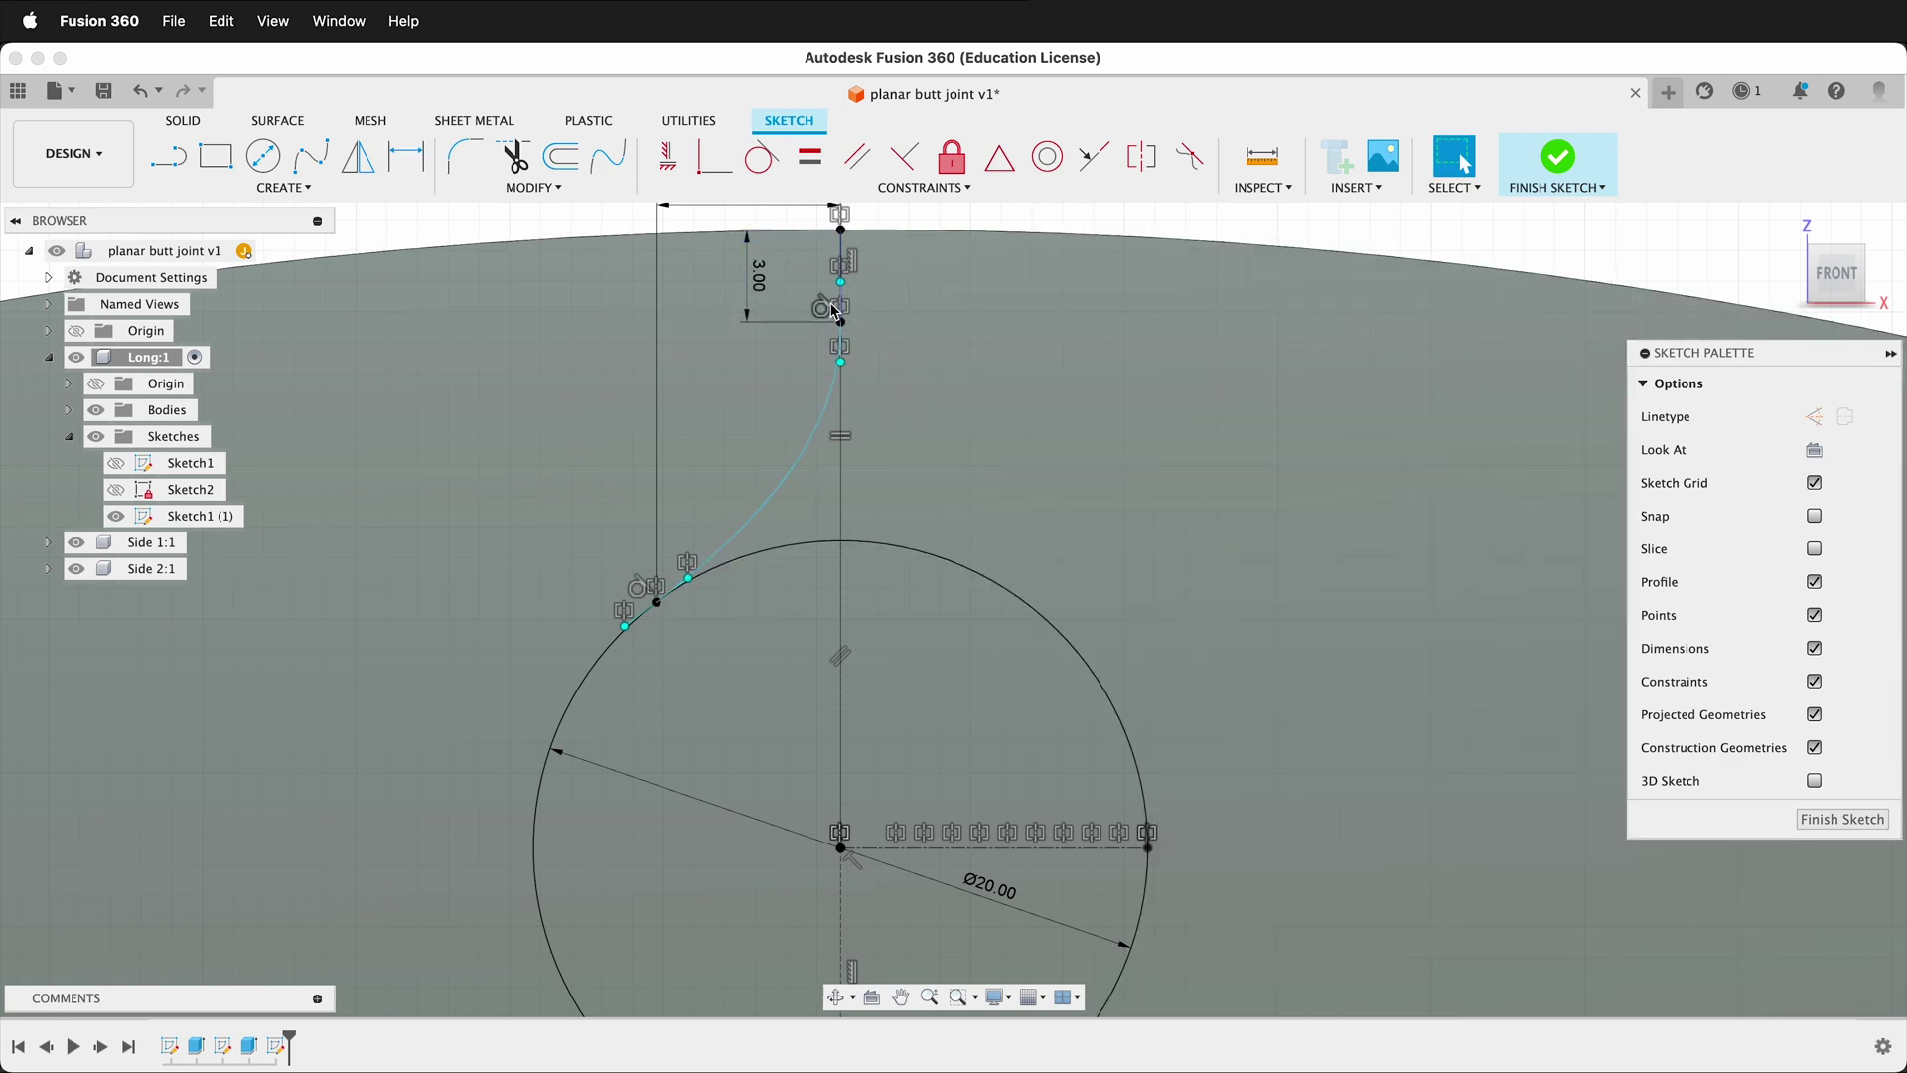
scroll(832, 310, "down", 2)
scroll(838, 308, "up", 7)
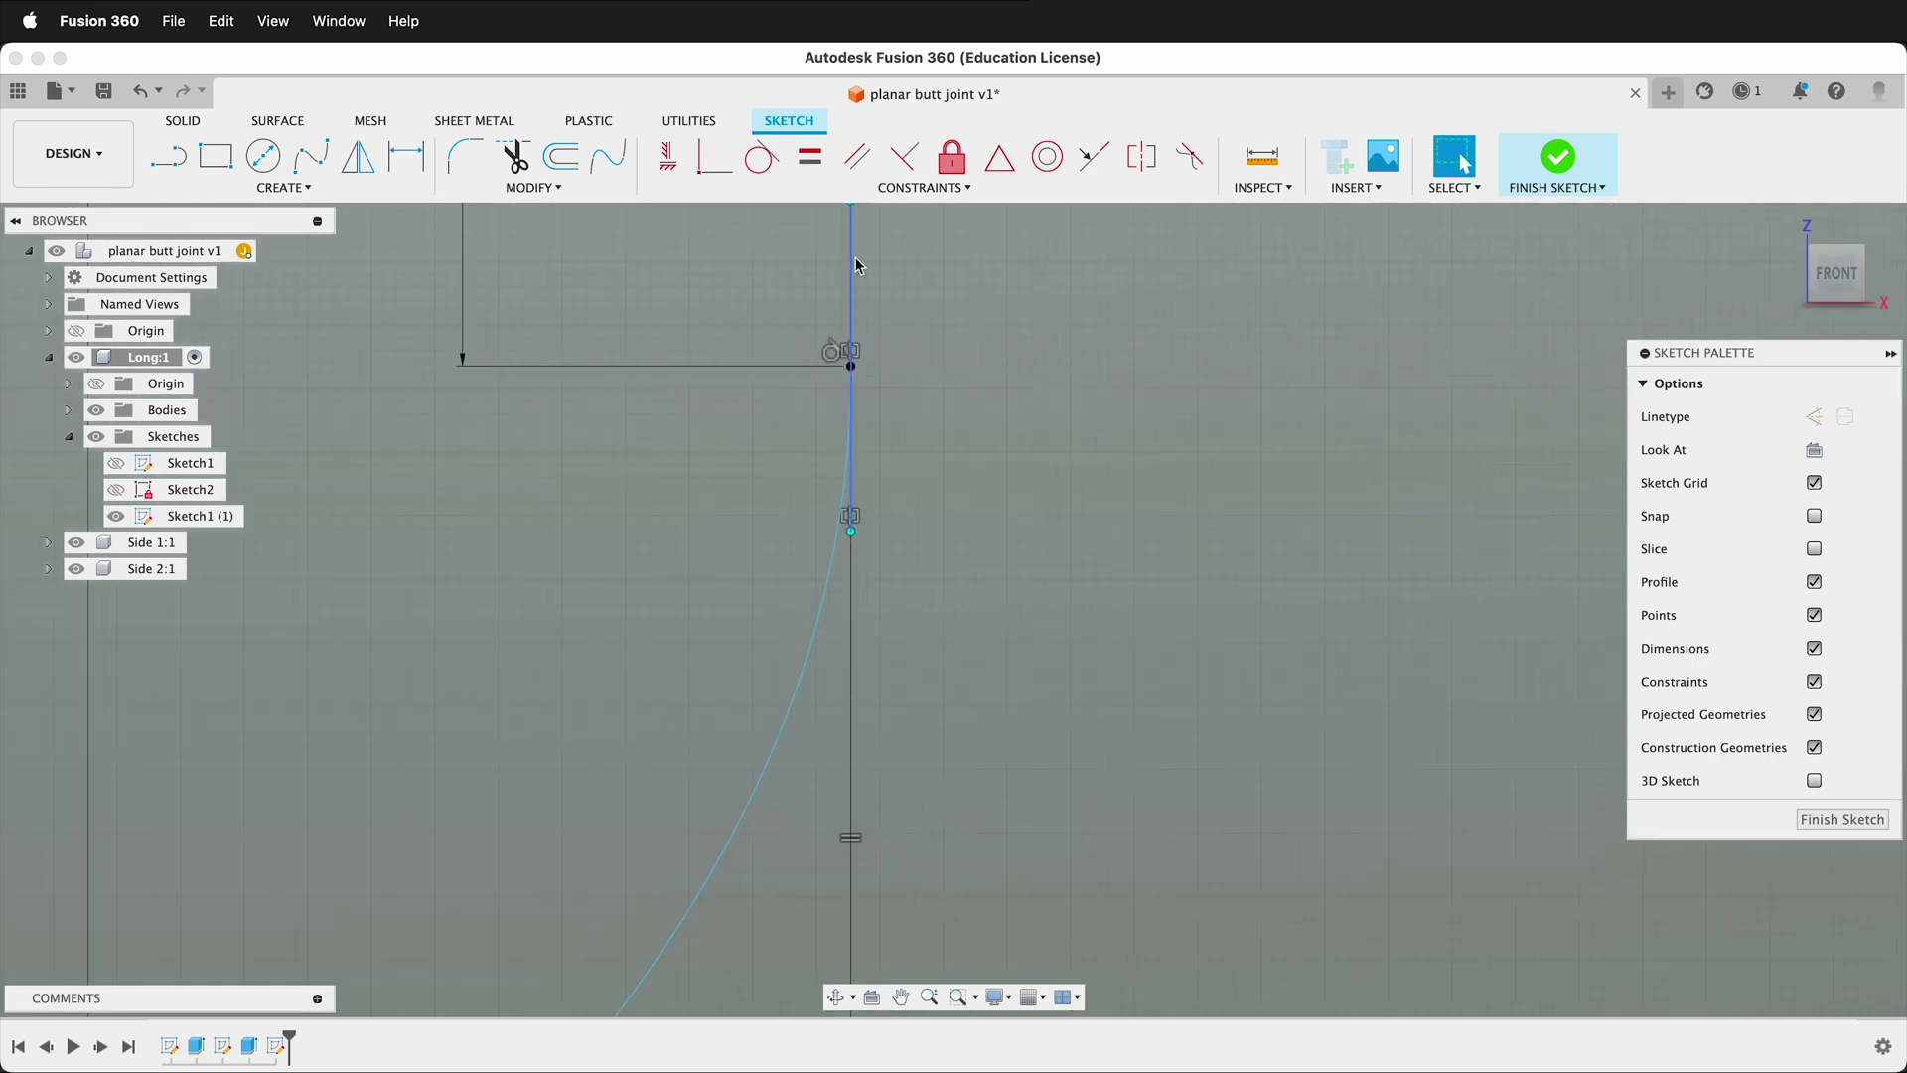
scroll(851, 298, "down", 3)
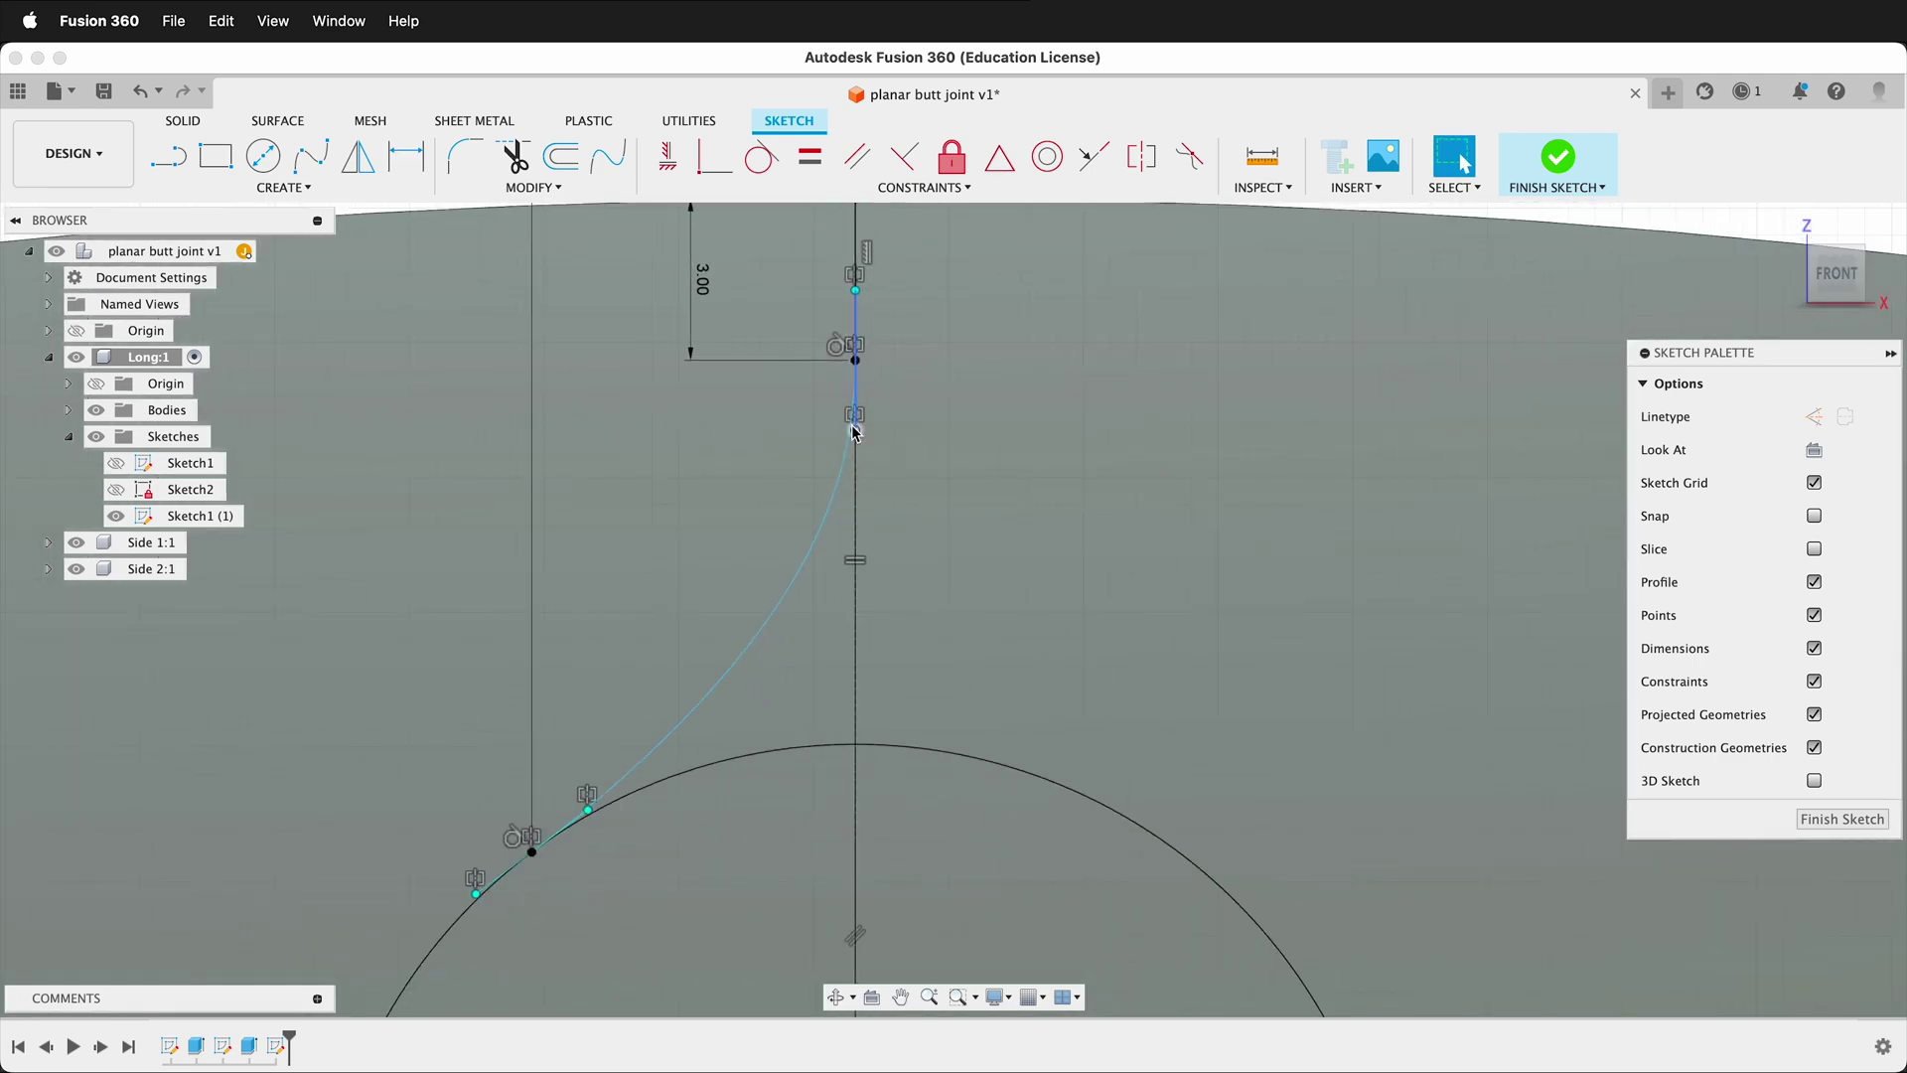
Step: Drag the spline point up and dimension its upper tangent handle to 3 mm
mouse_move(858, 450)
left_mouse_down()
mouse_move(860, 473)
mouse_move(851, 355)
left_mouse_up()
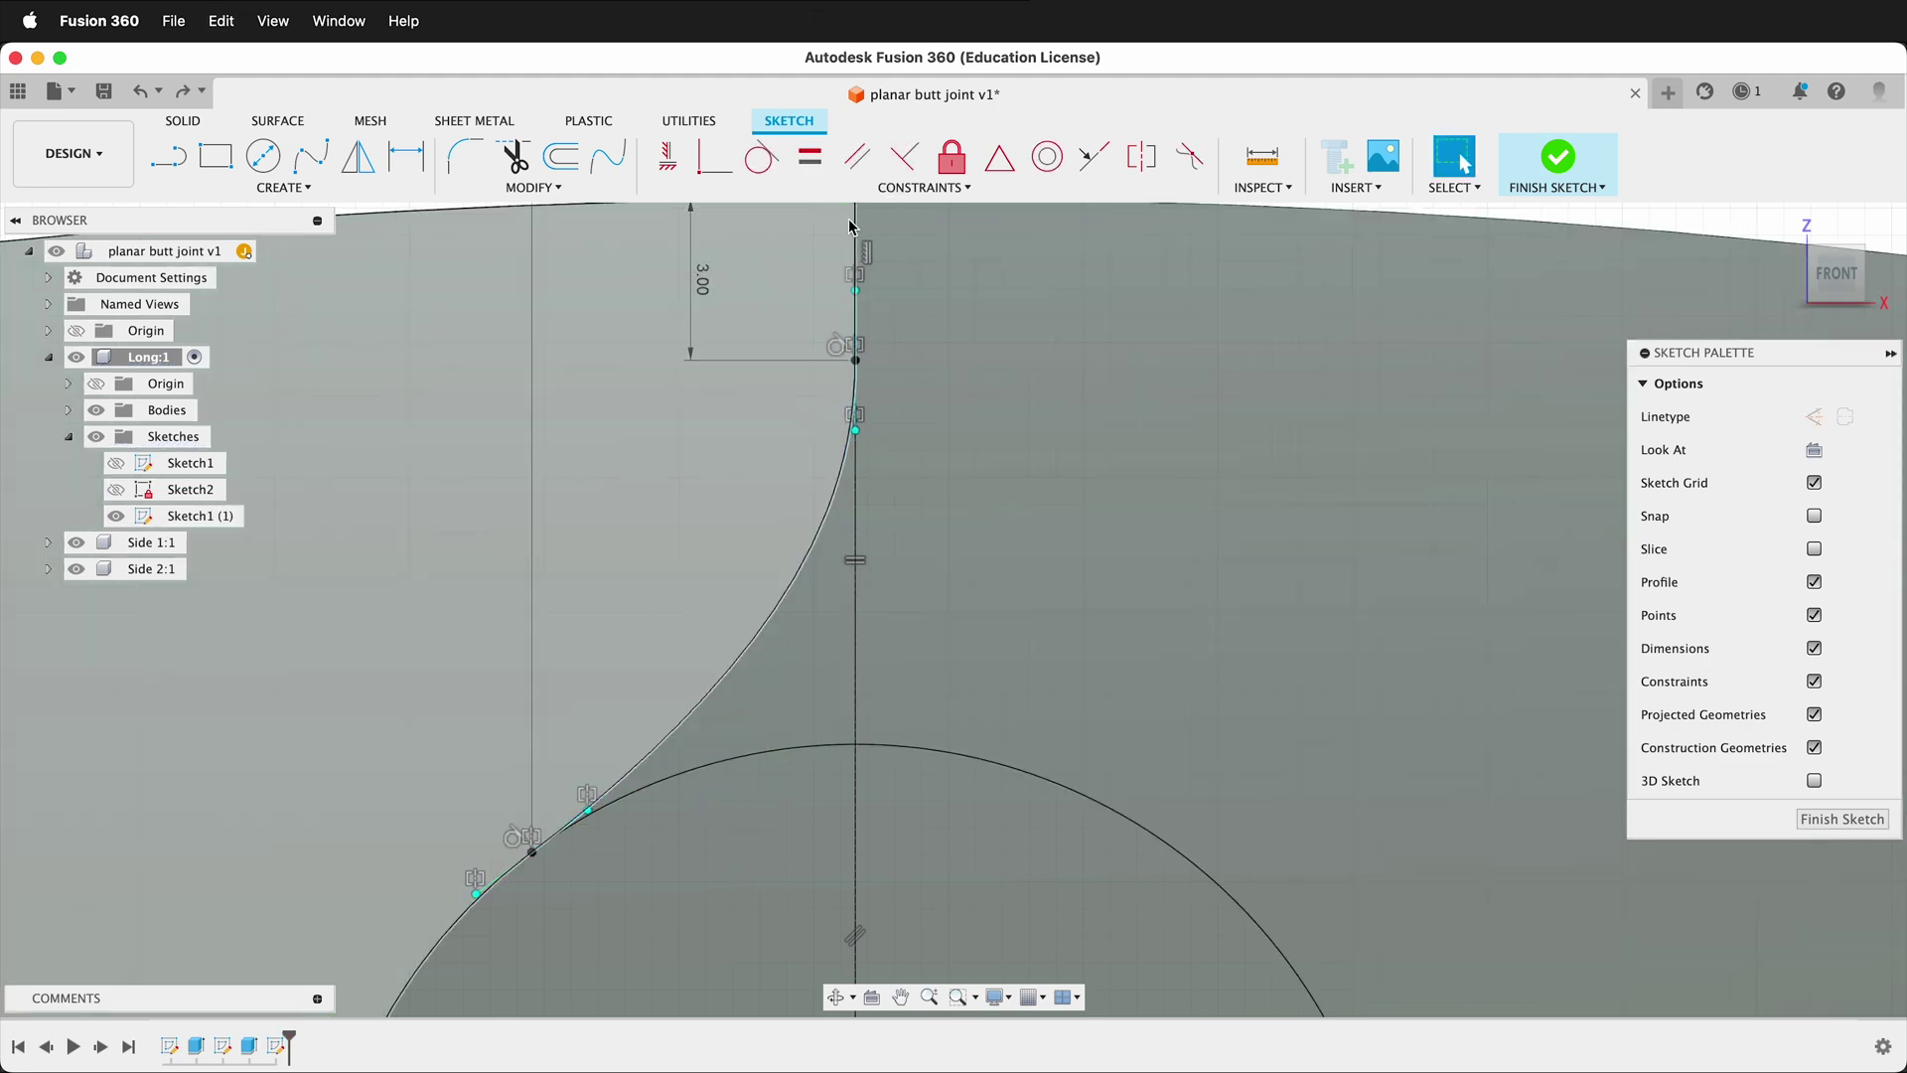
key("d")
left_click(858, 334)
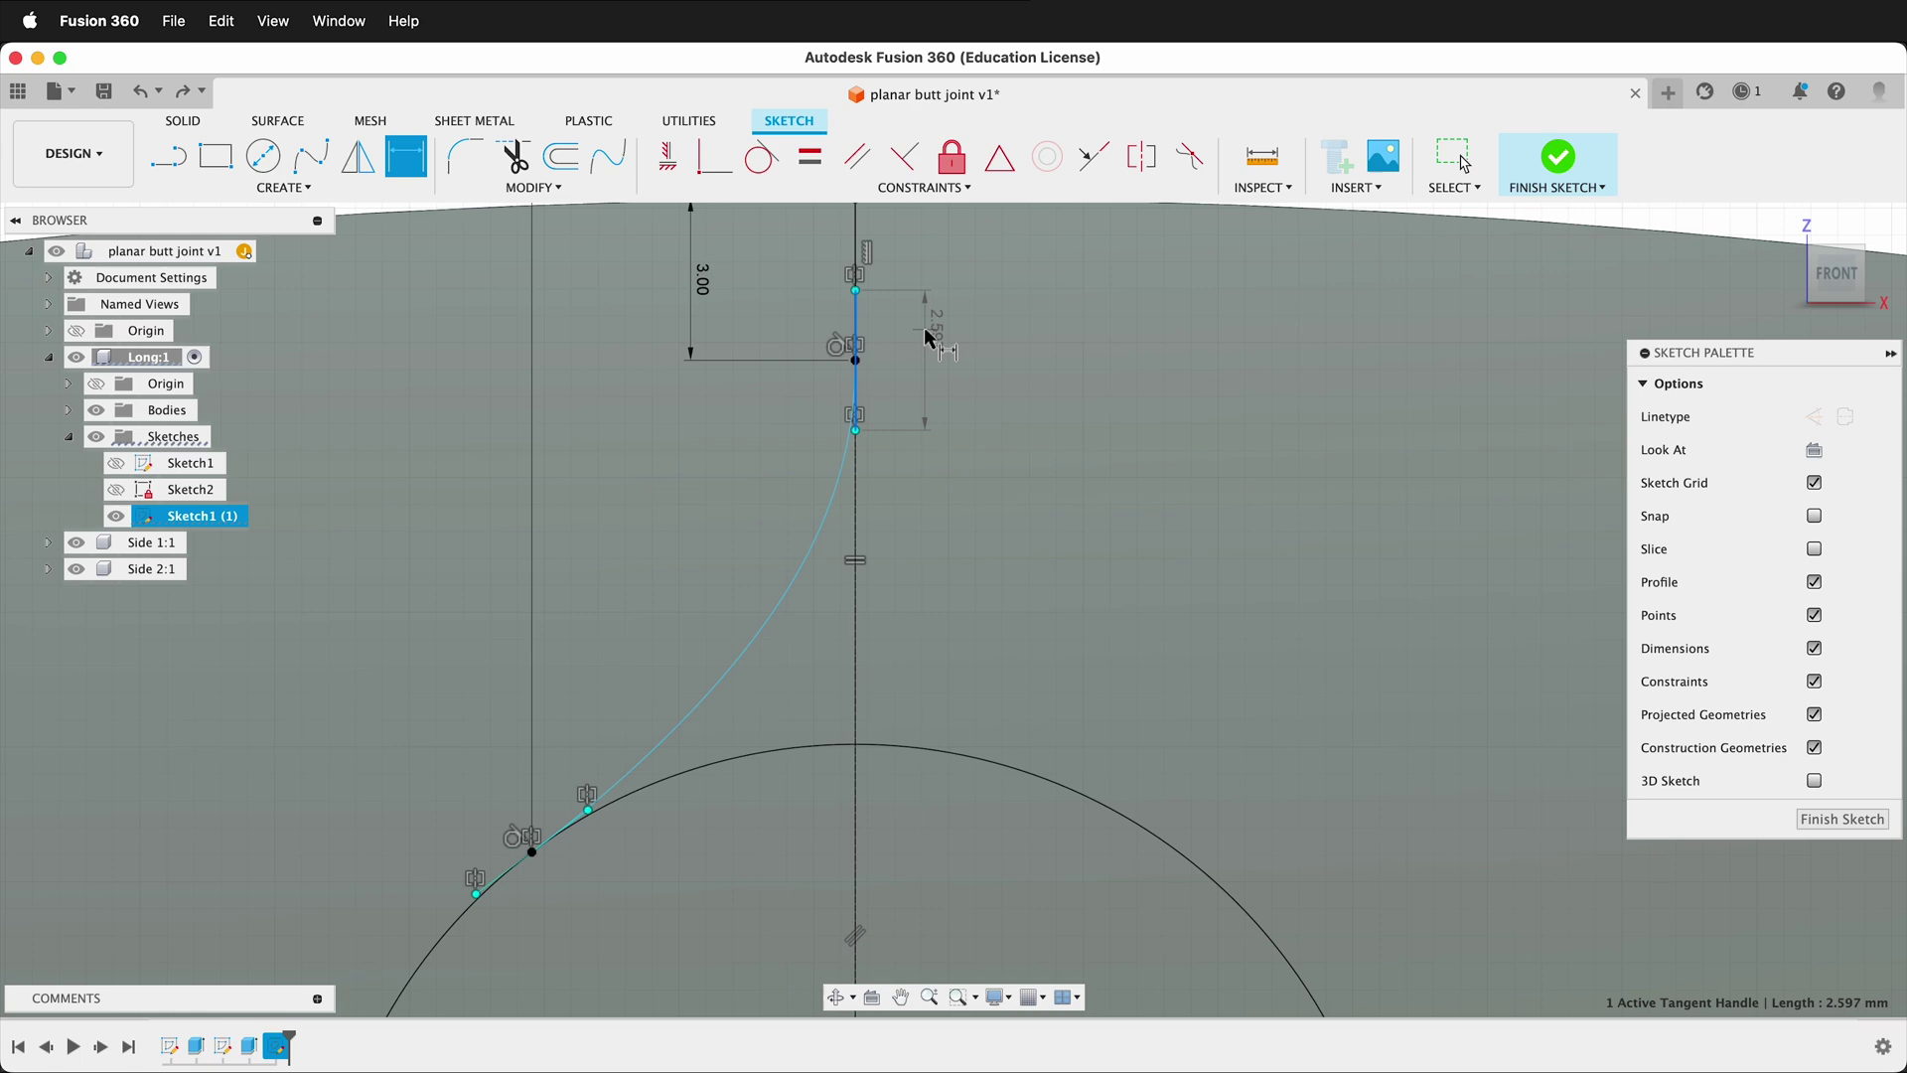
left_click(927, 328)
type("3")
key("Return")
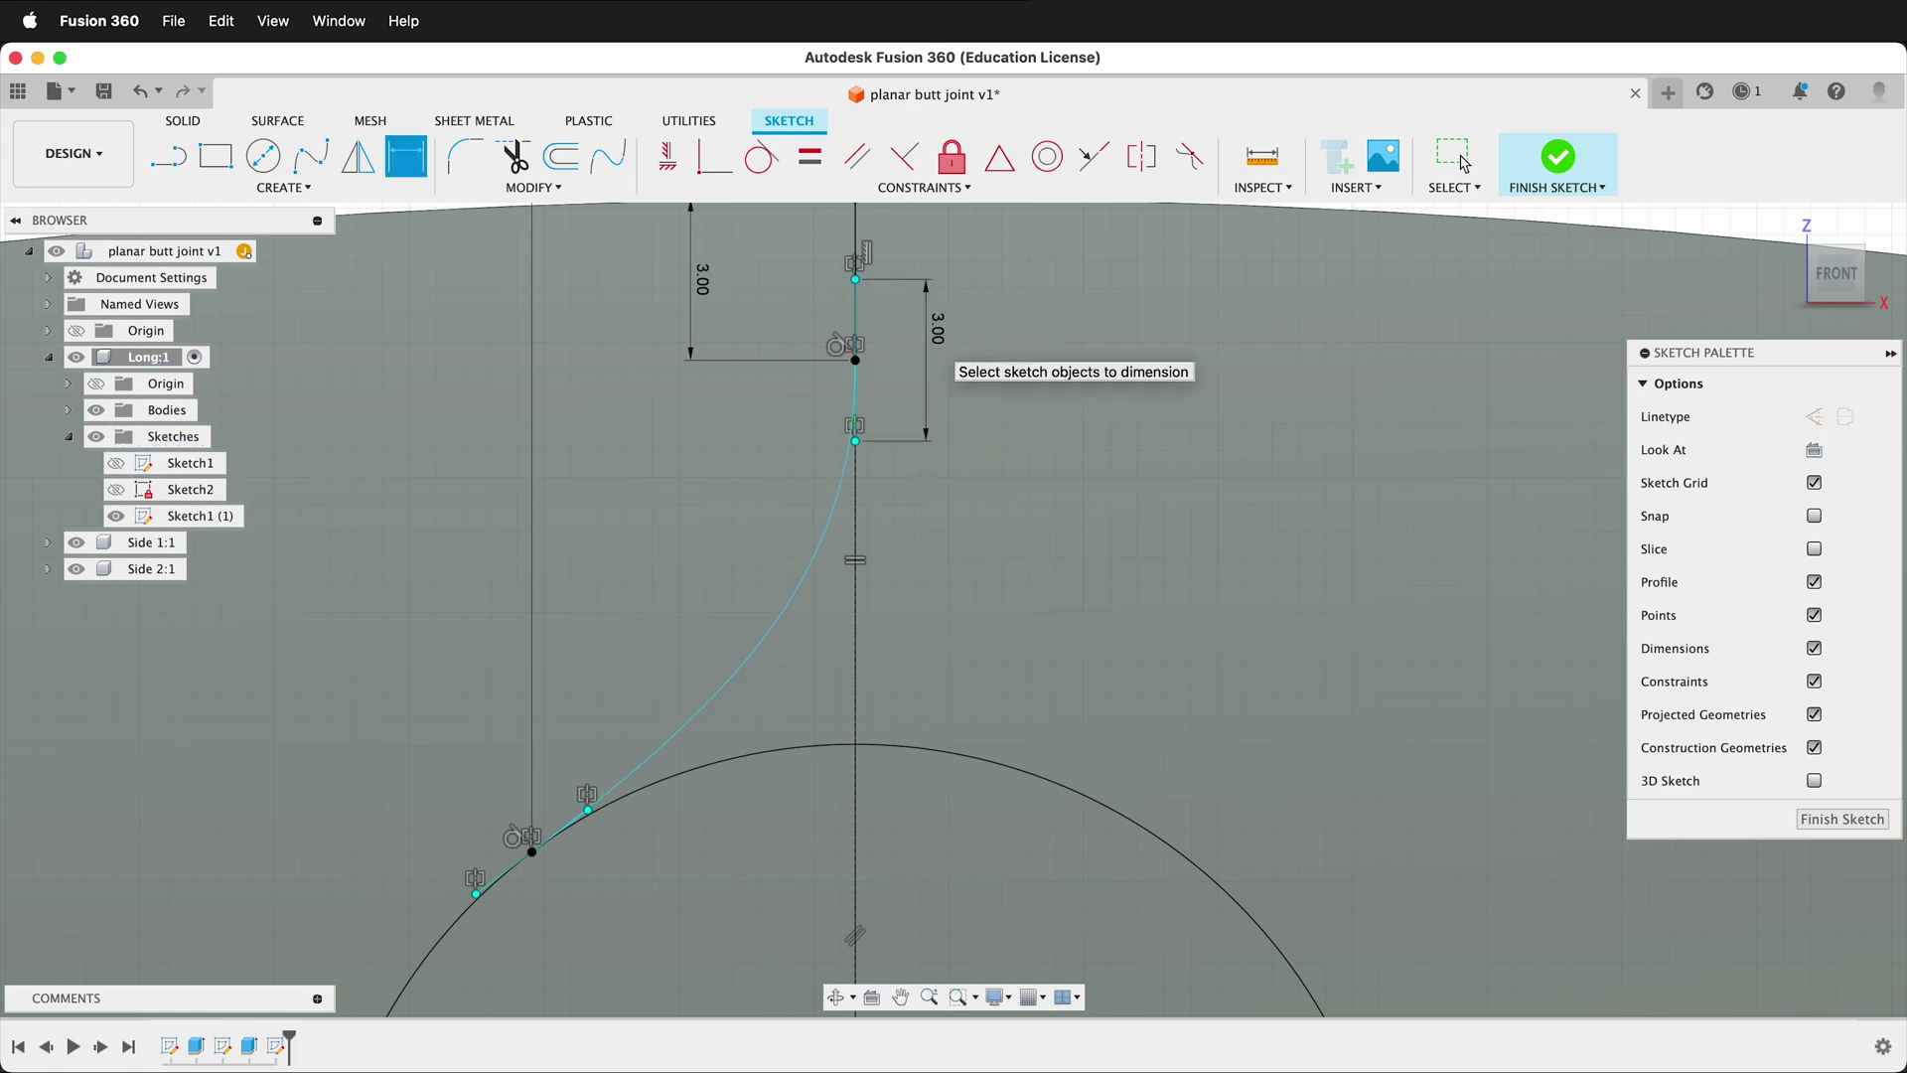
Step: Constrain the spline's upper and lower tangent handles to be equal
scroll(771, 438, "down", 3)
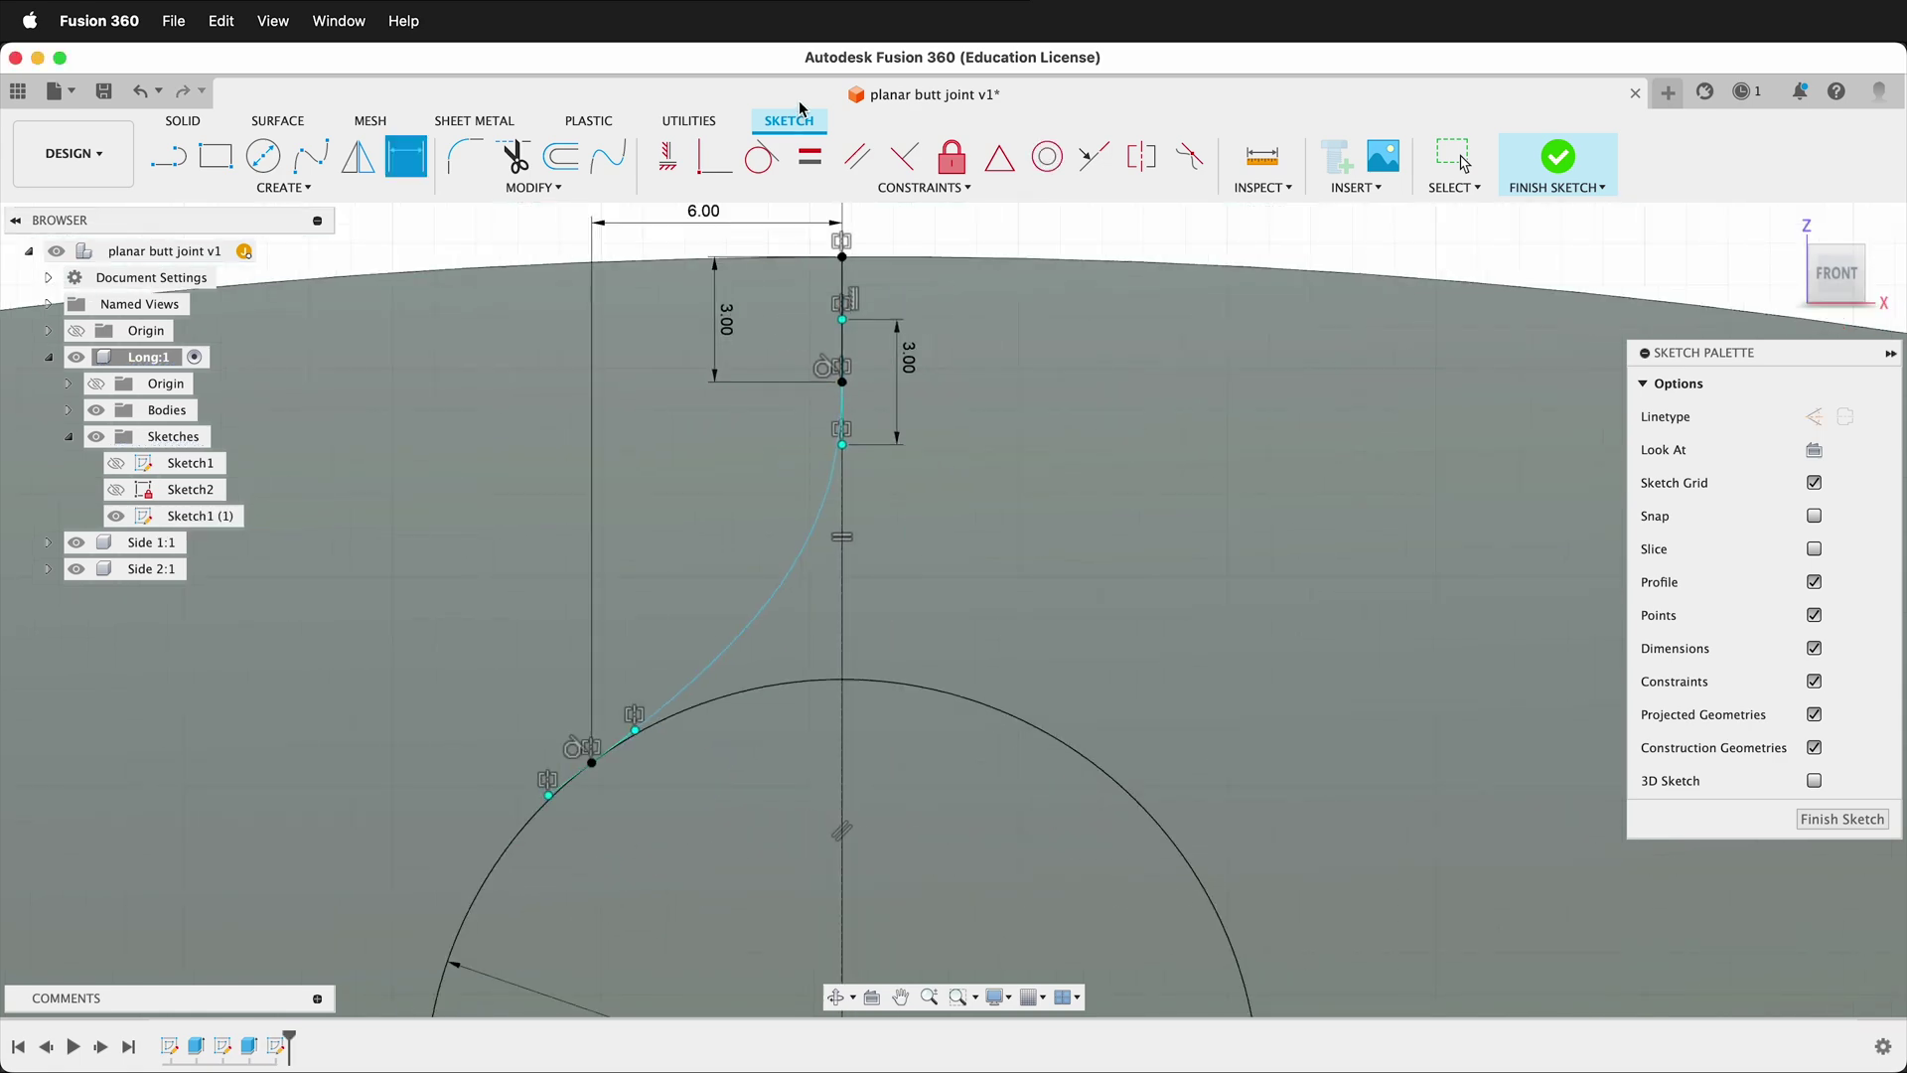
left_click(809, 159)
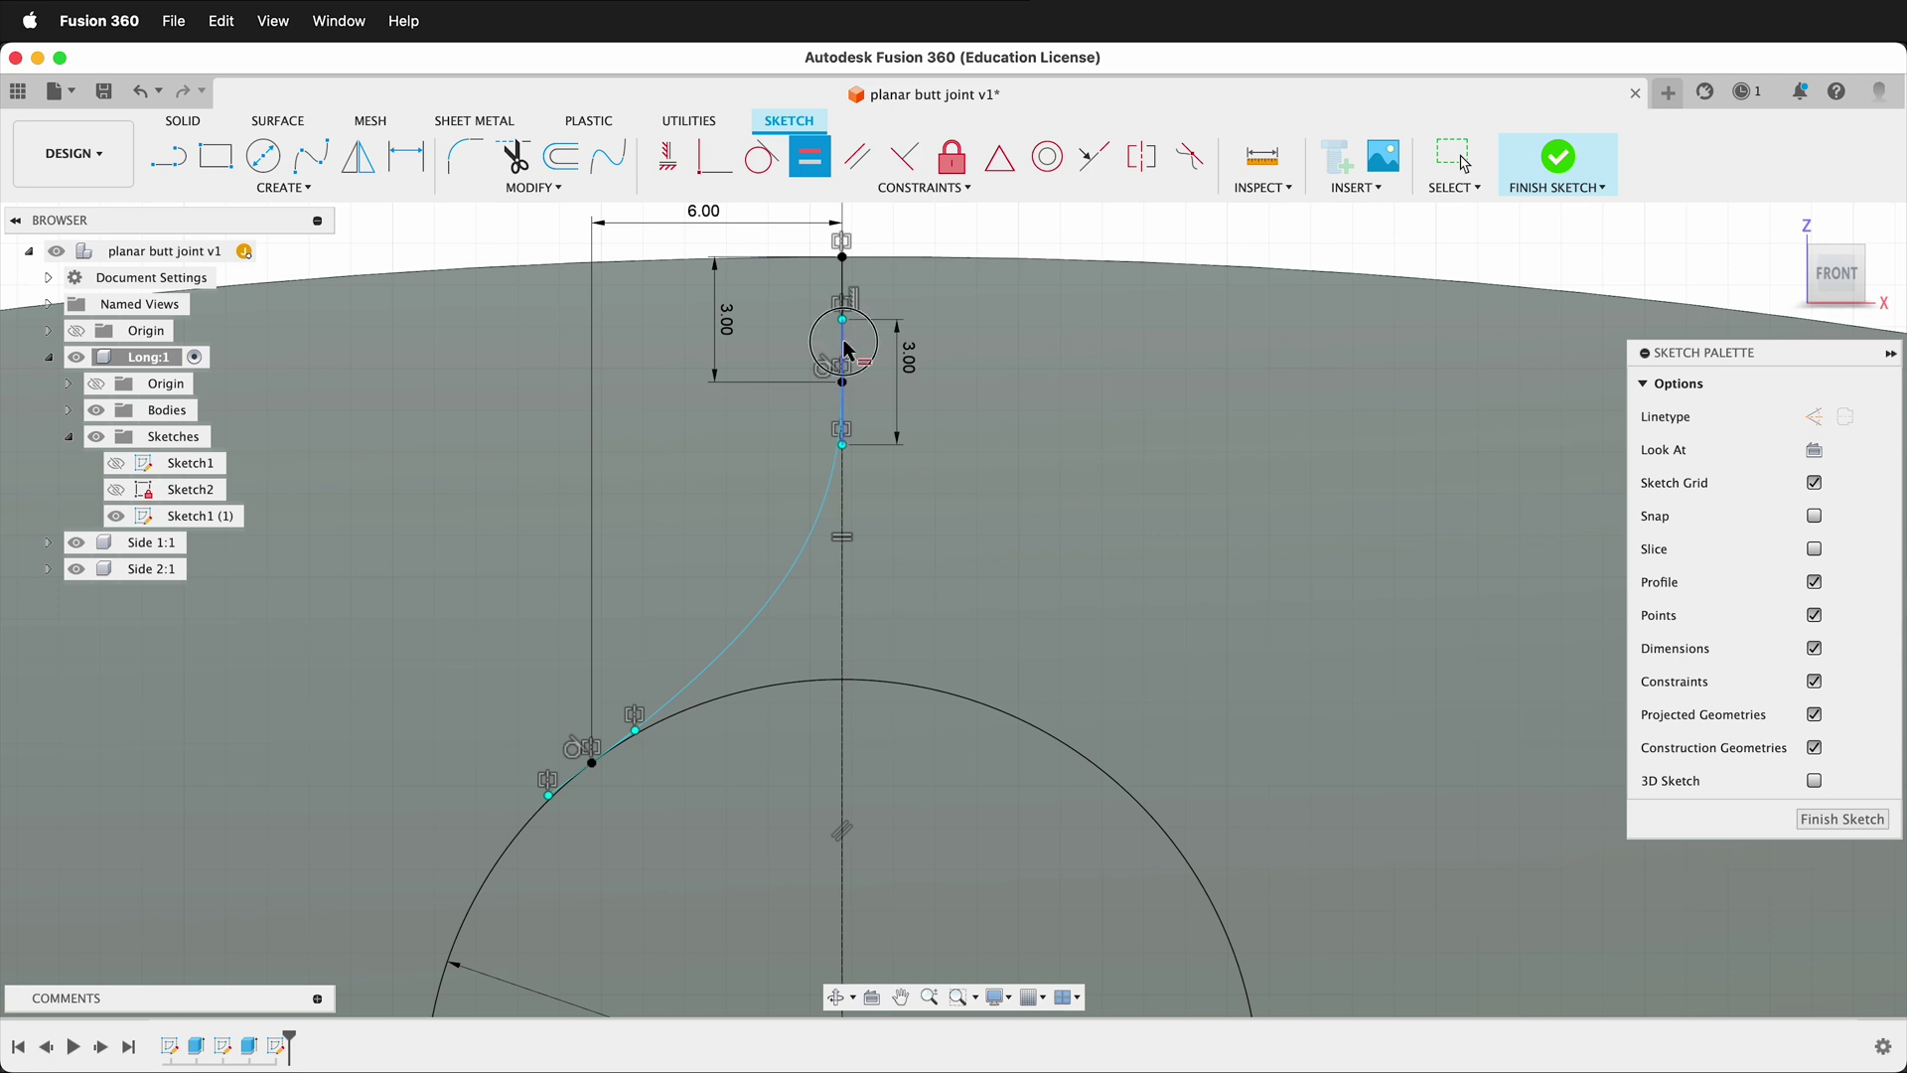
left_click(840, 328)
left_click(630, 747)
scroll(562, 447, "down", 2)
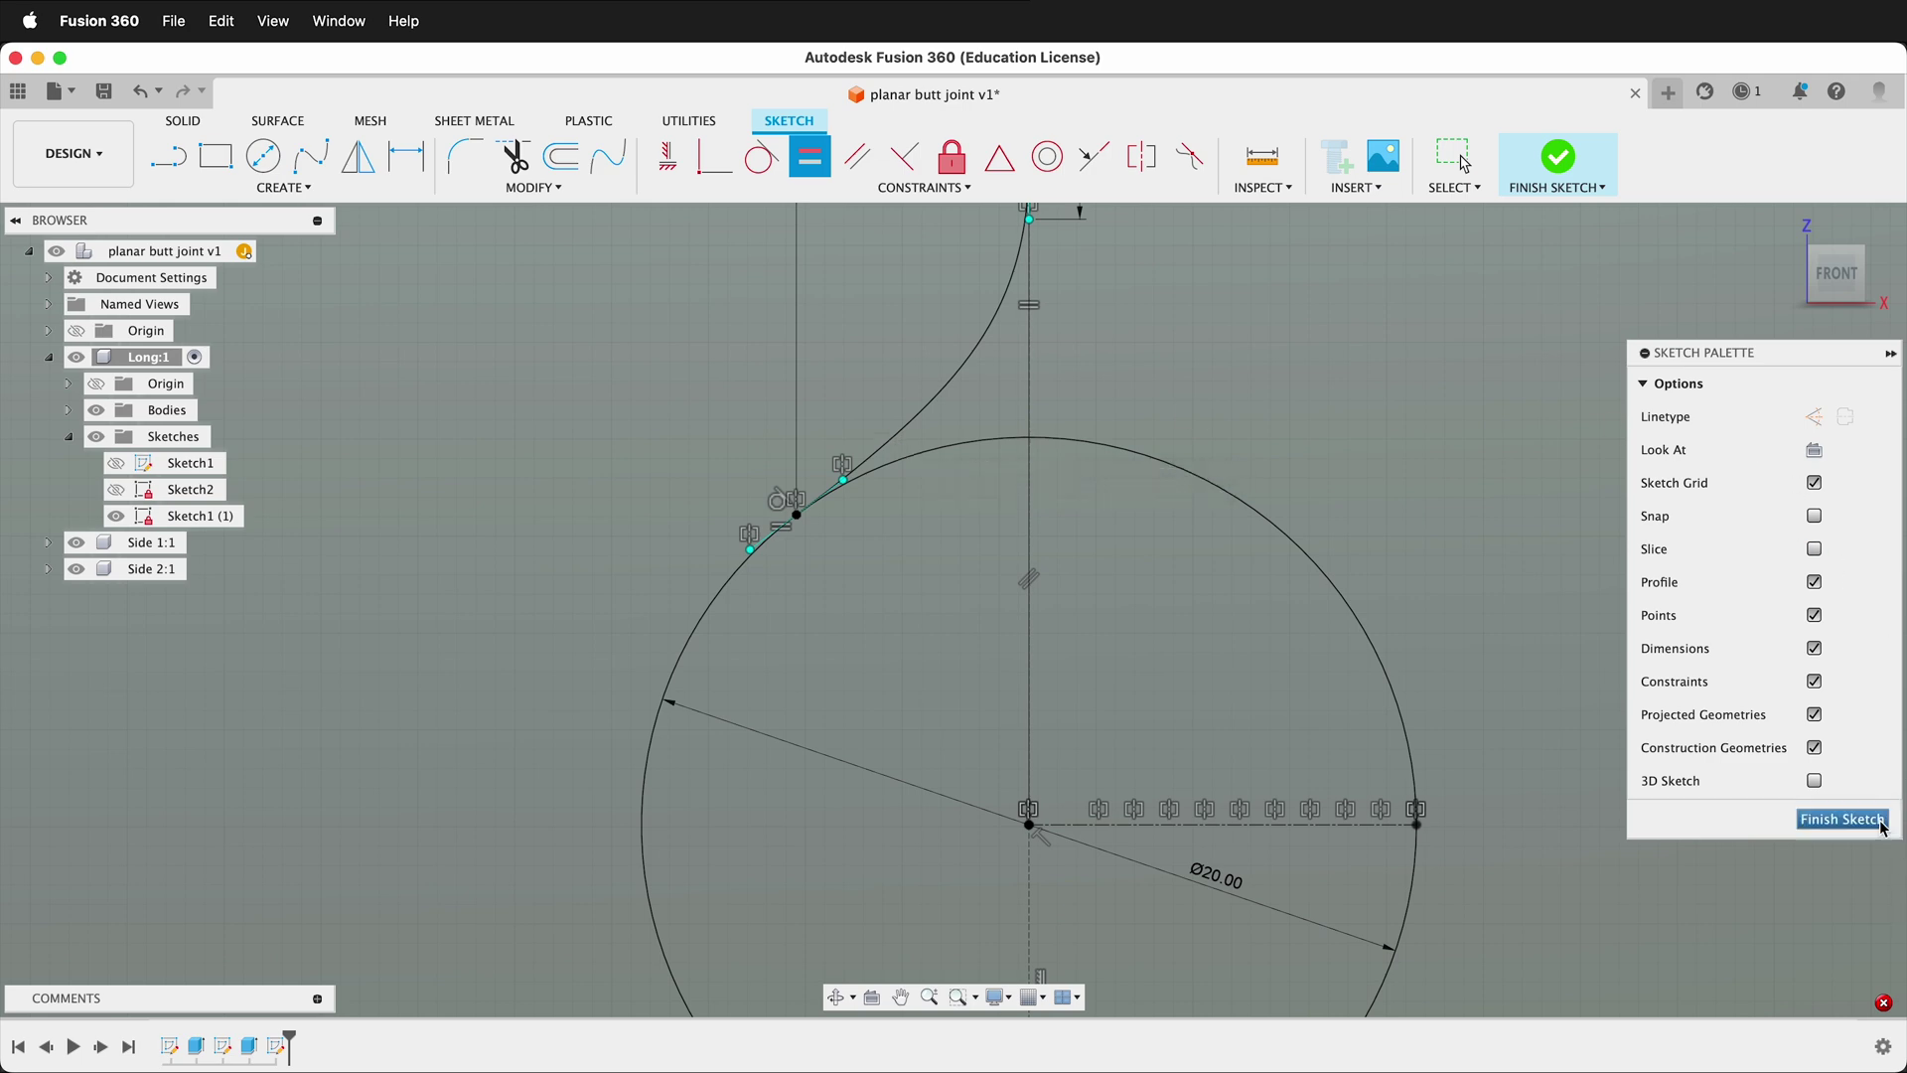
Step: Finish the key-joint sketch and orbit to an elevated 3D view of the board
left_click(1842, 818)
scroll(1395, 839, "down", 6)
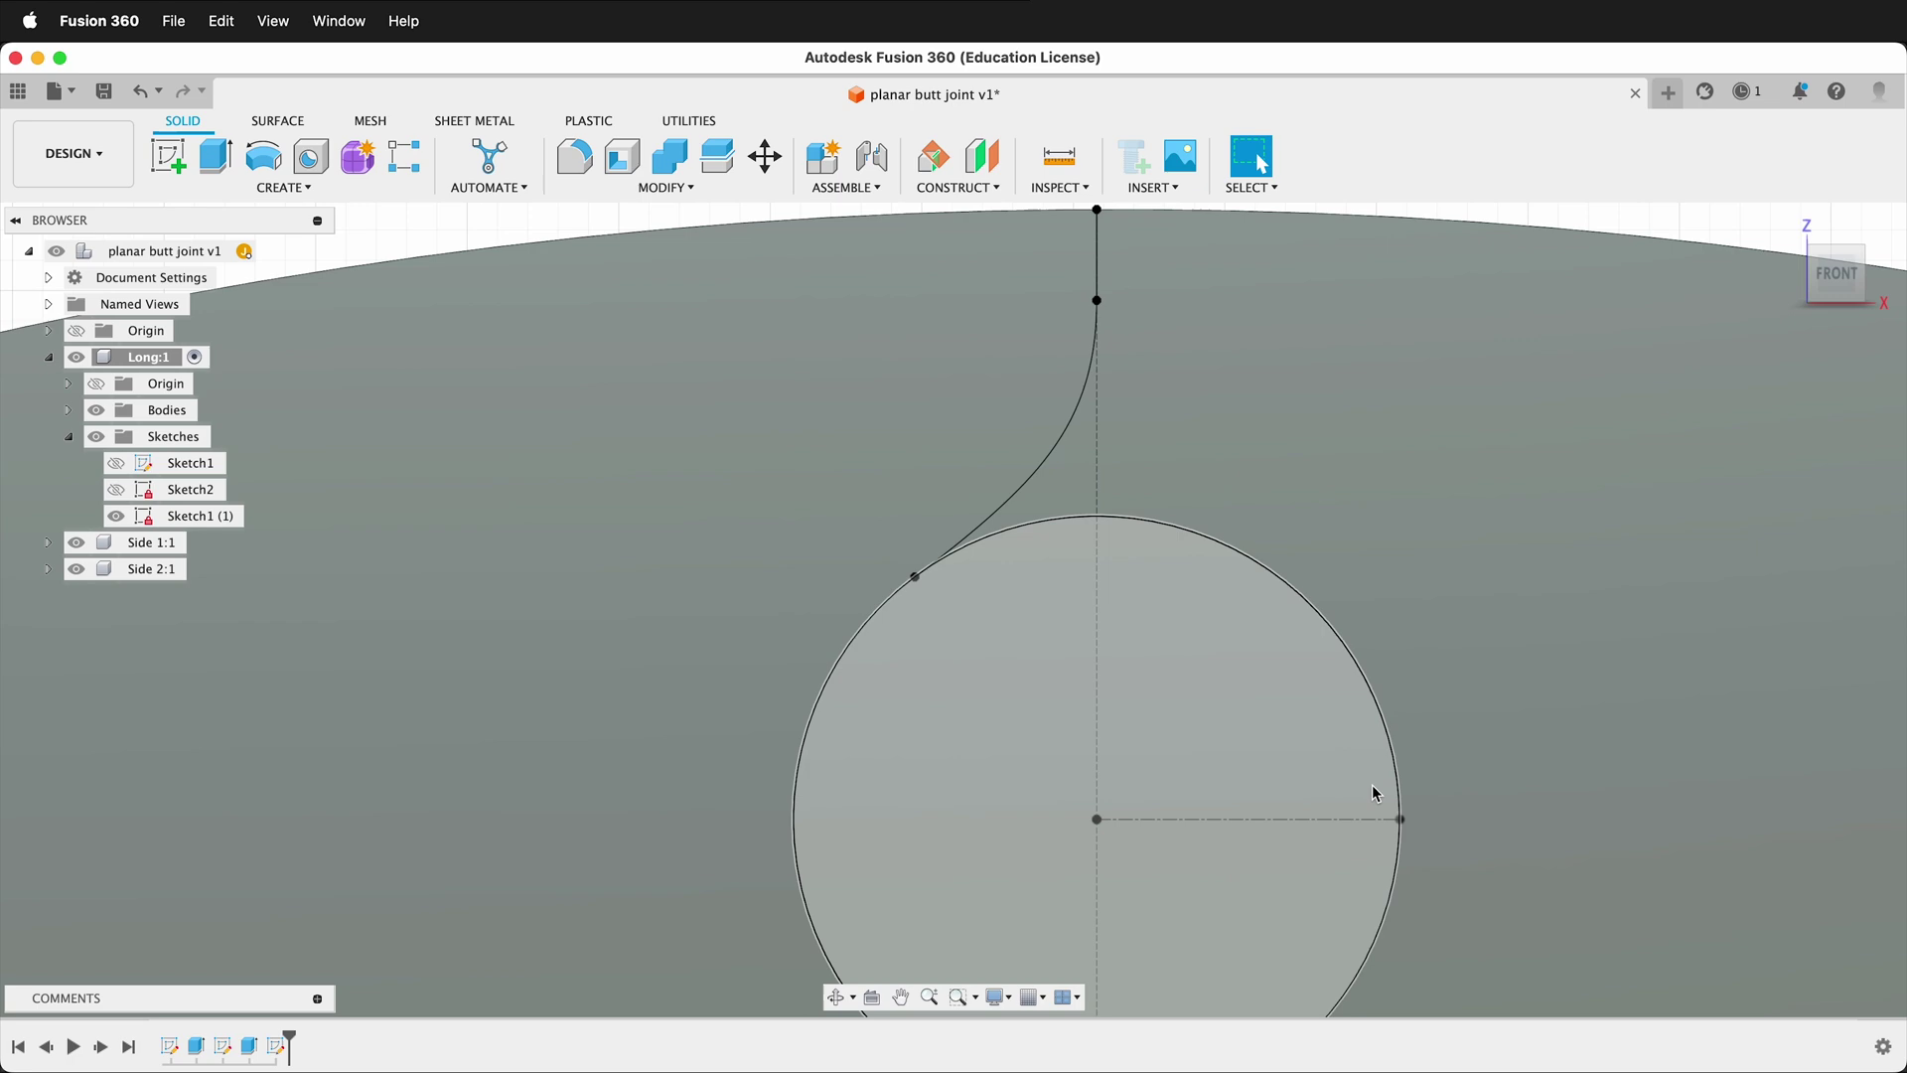
middle_click_drag(1443, 361, 1375, 413, "shift")
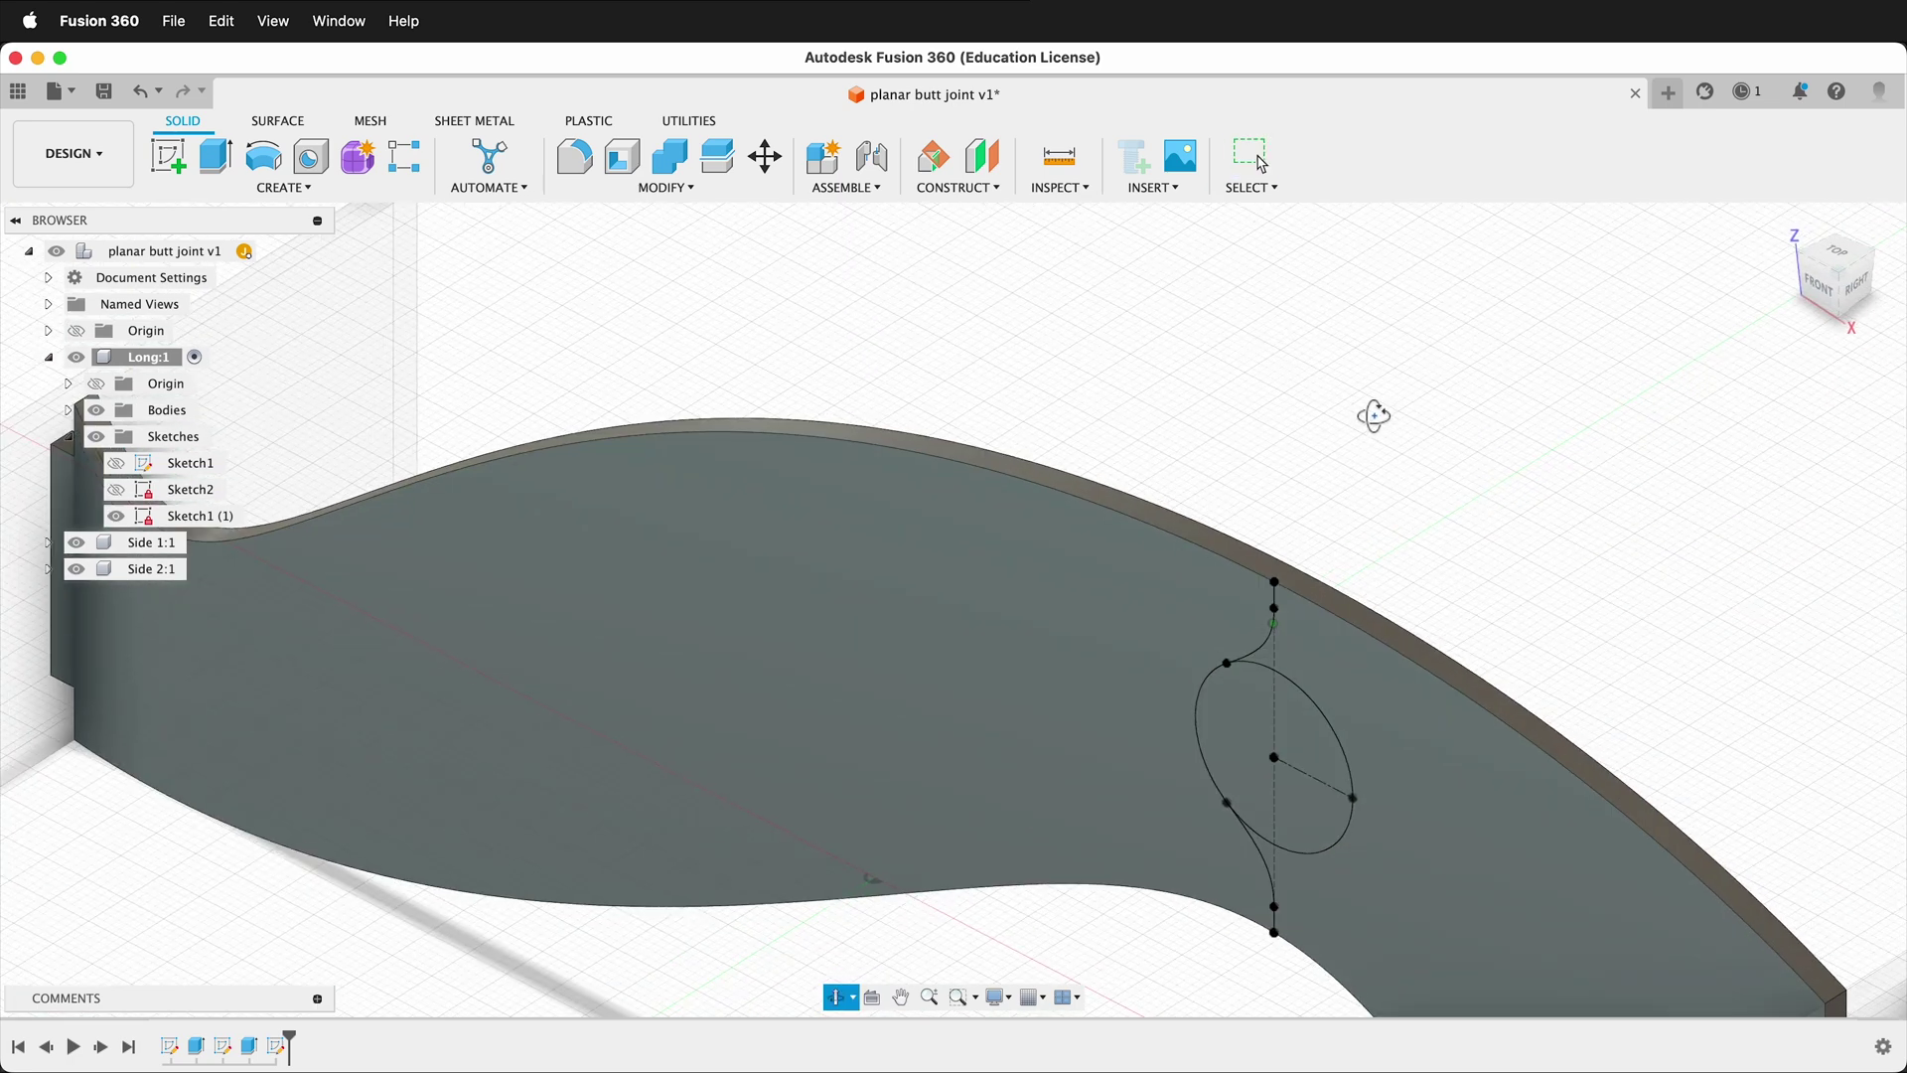
scroll(1553, 507, "up", 2)
scroll(1551, 499, "down", 5)
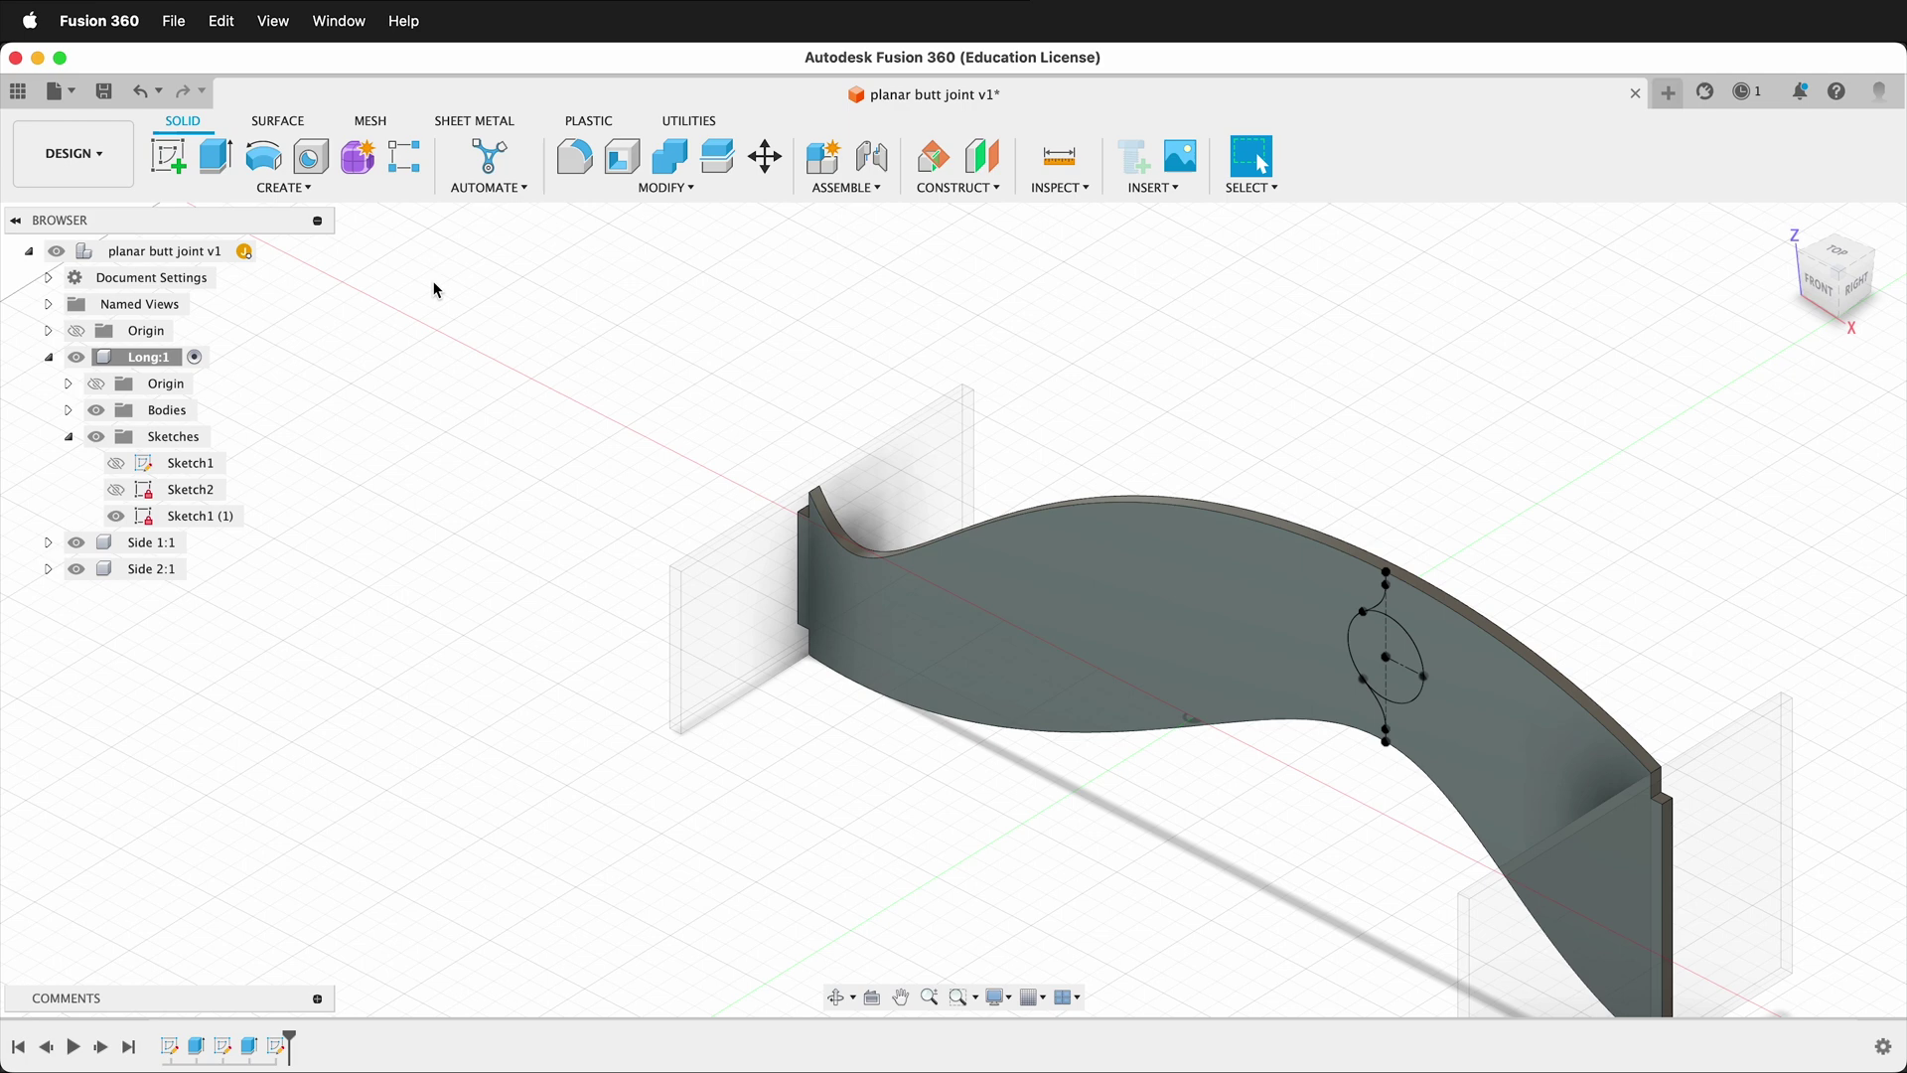
Step: Extrude-cut the circle and board profiles To Object, reaching the side plate face
key("e")
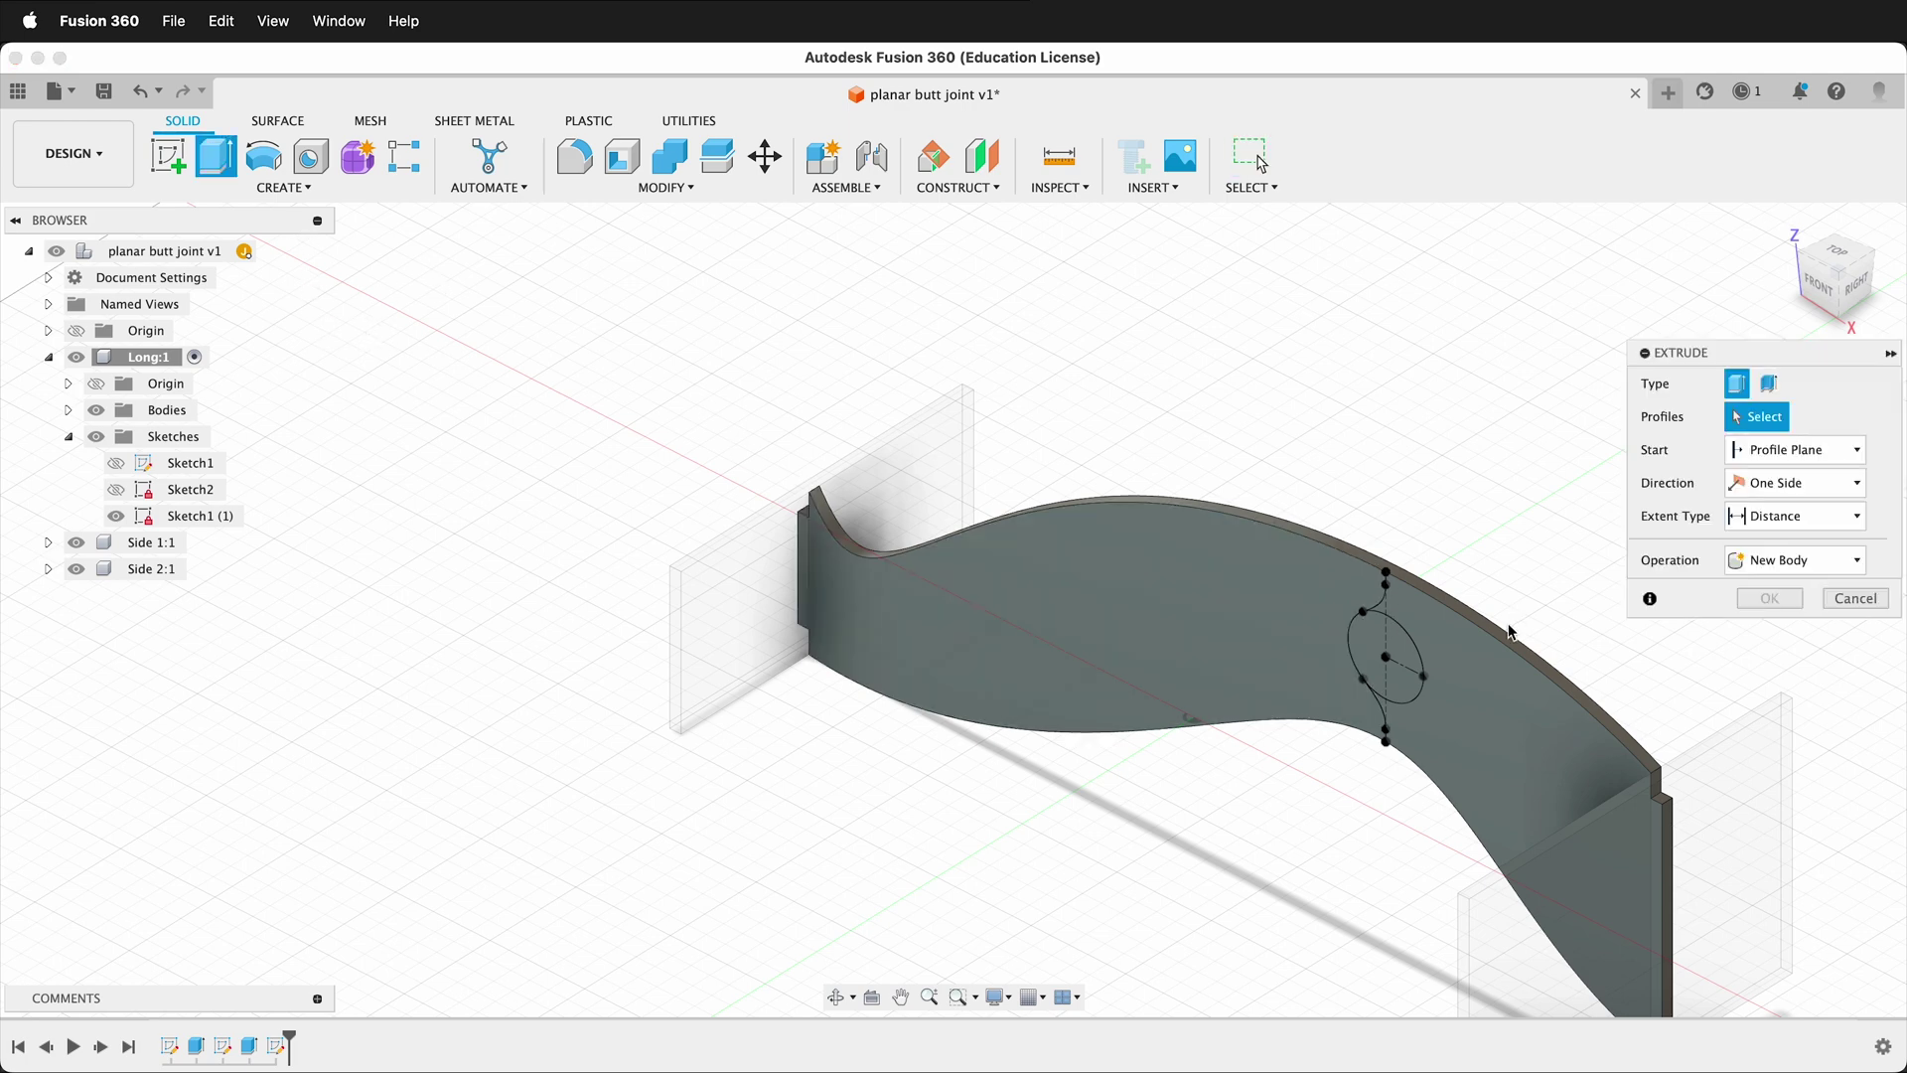
left_click(1386, 652)
left_click(1421, 619)
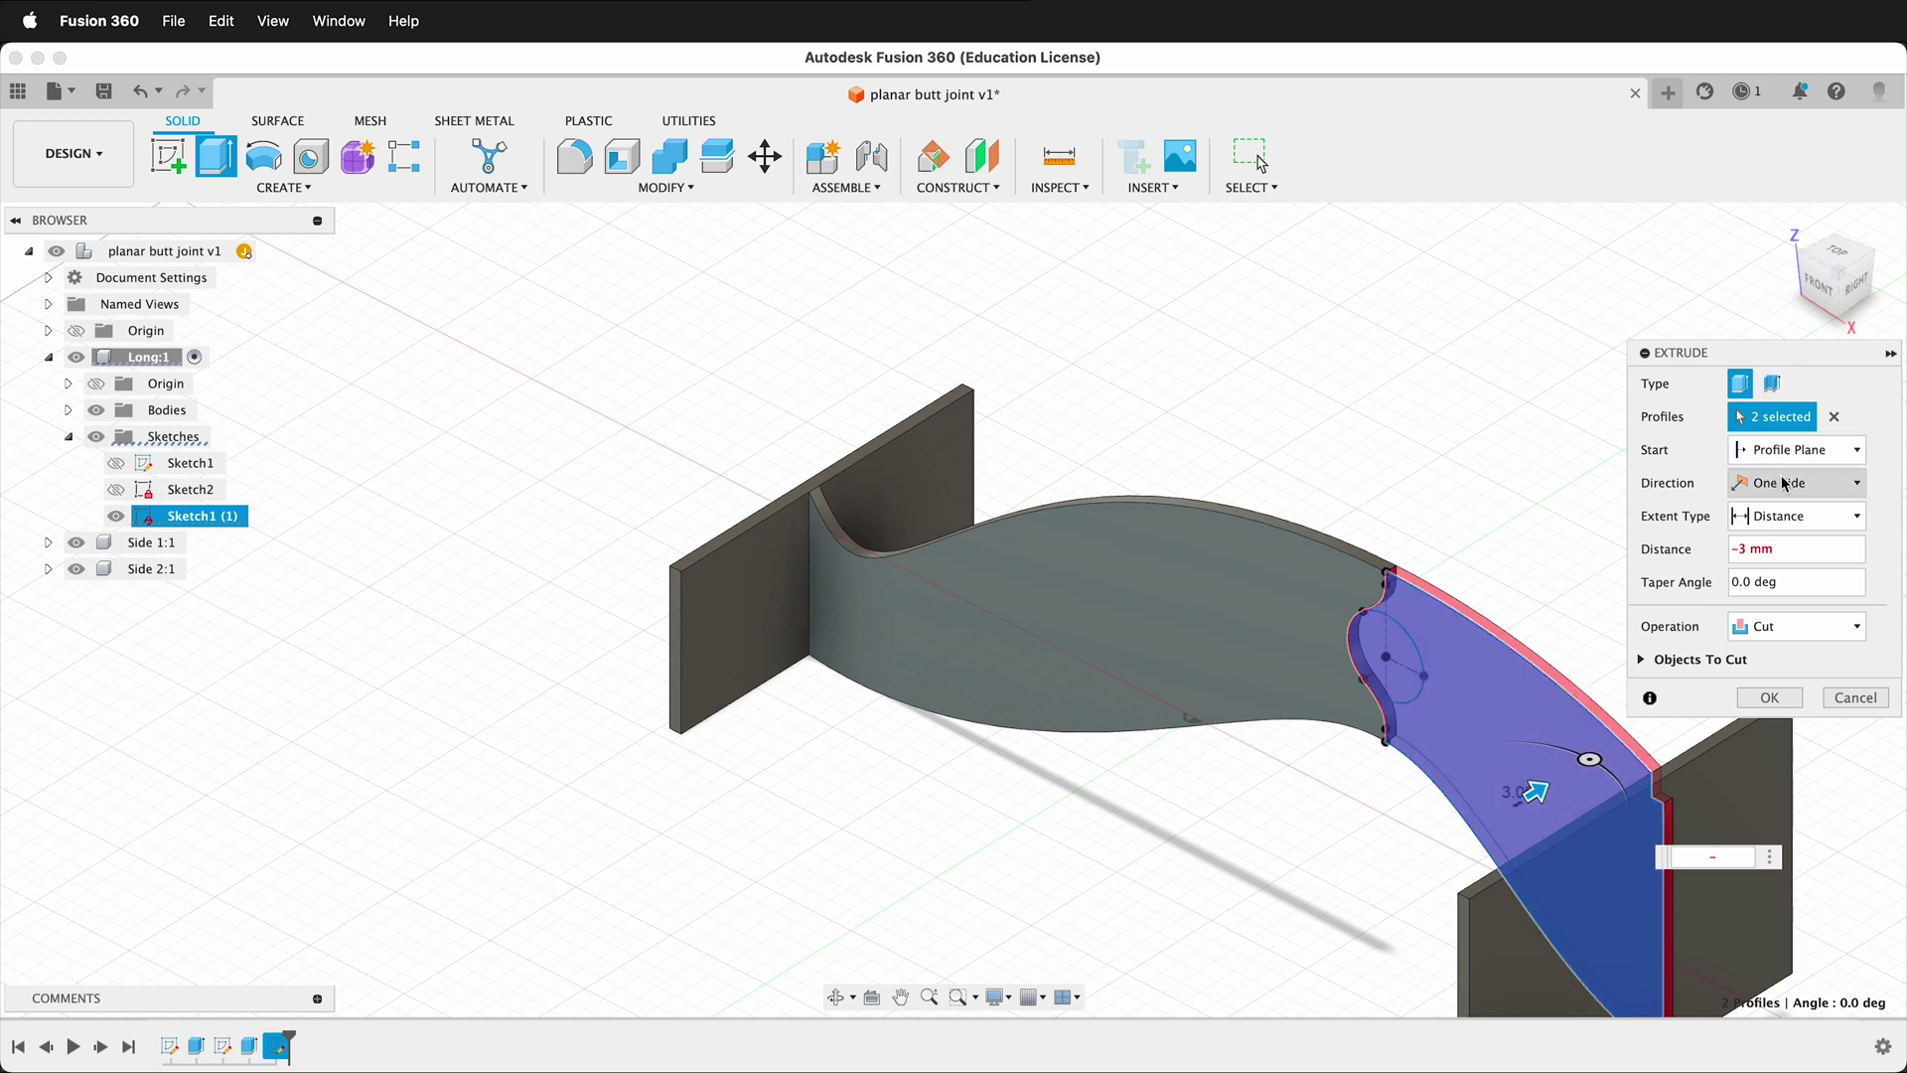
left_click(1799, 516)
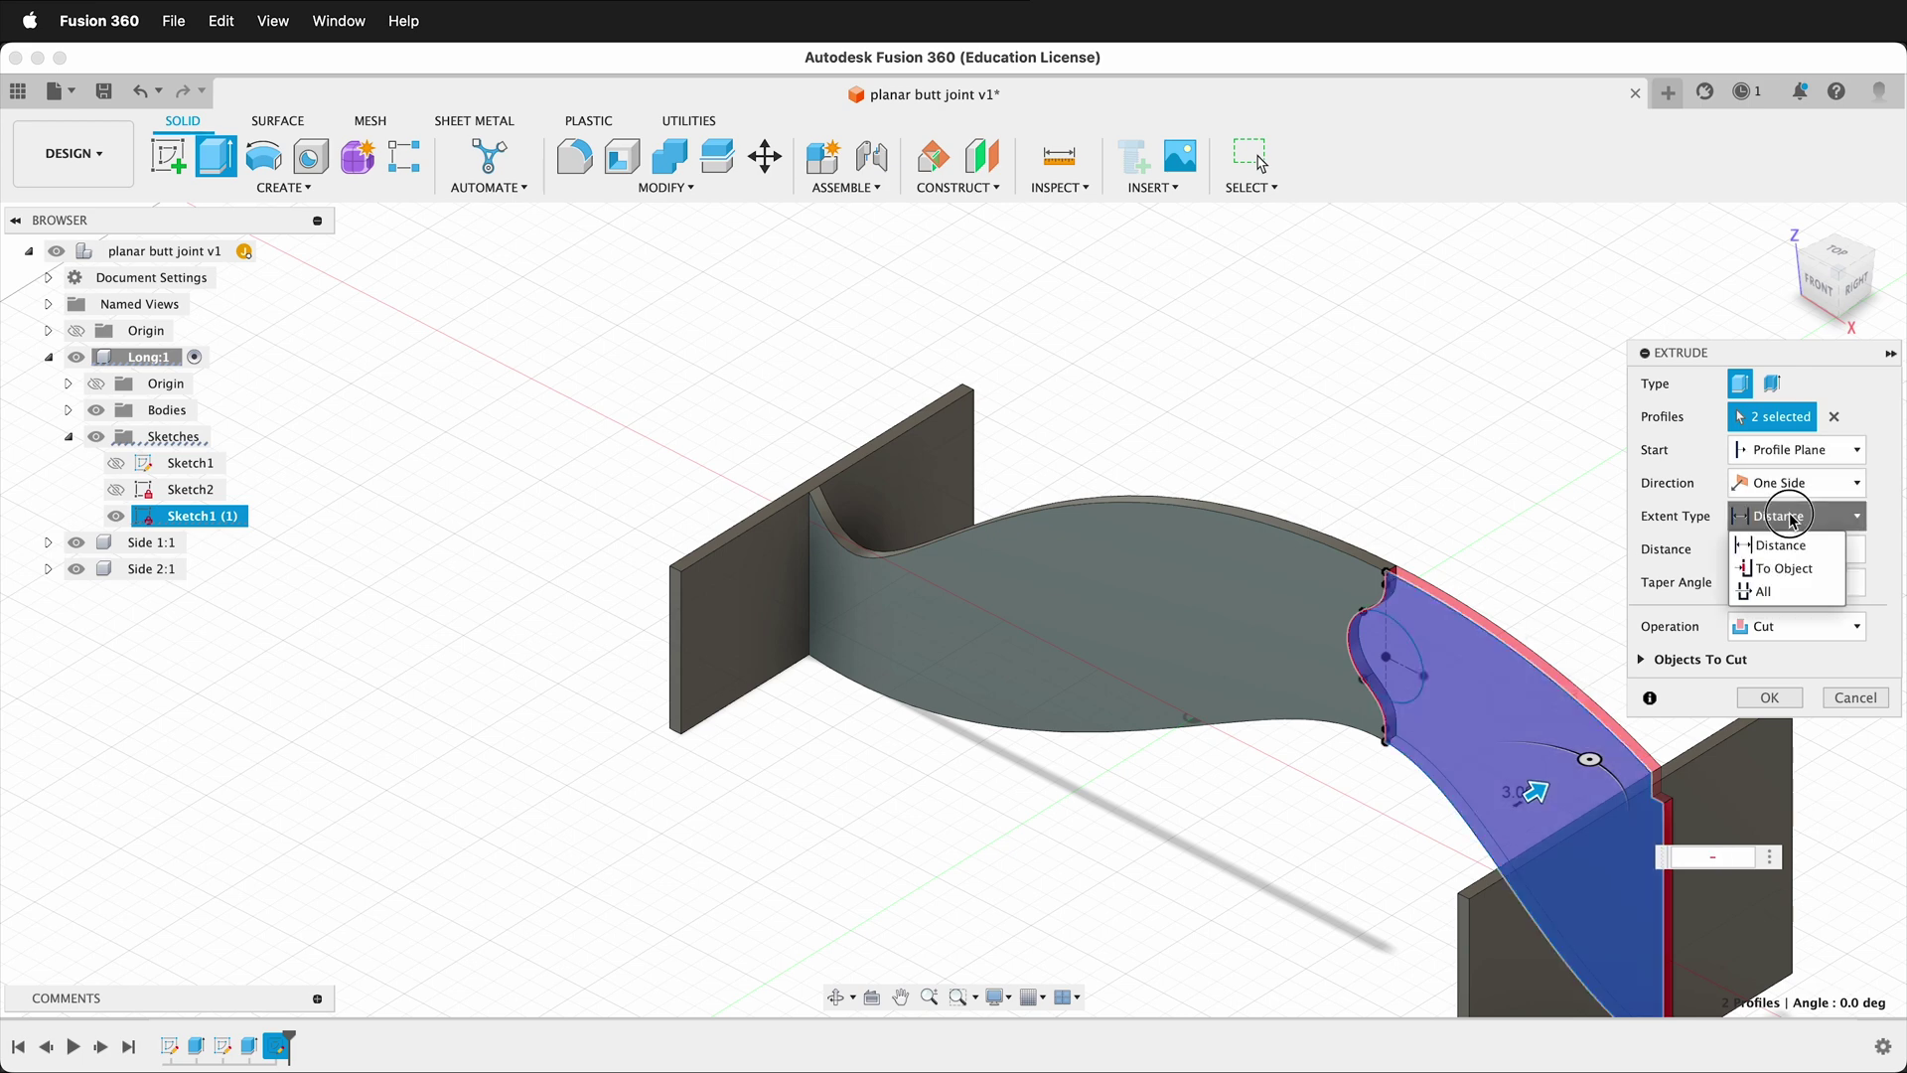
left_click(1773, 568)
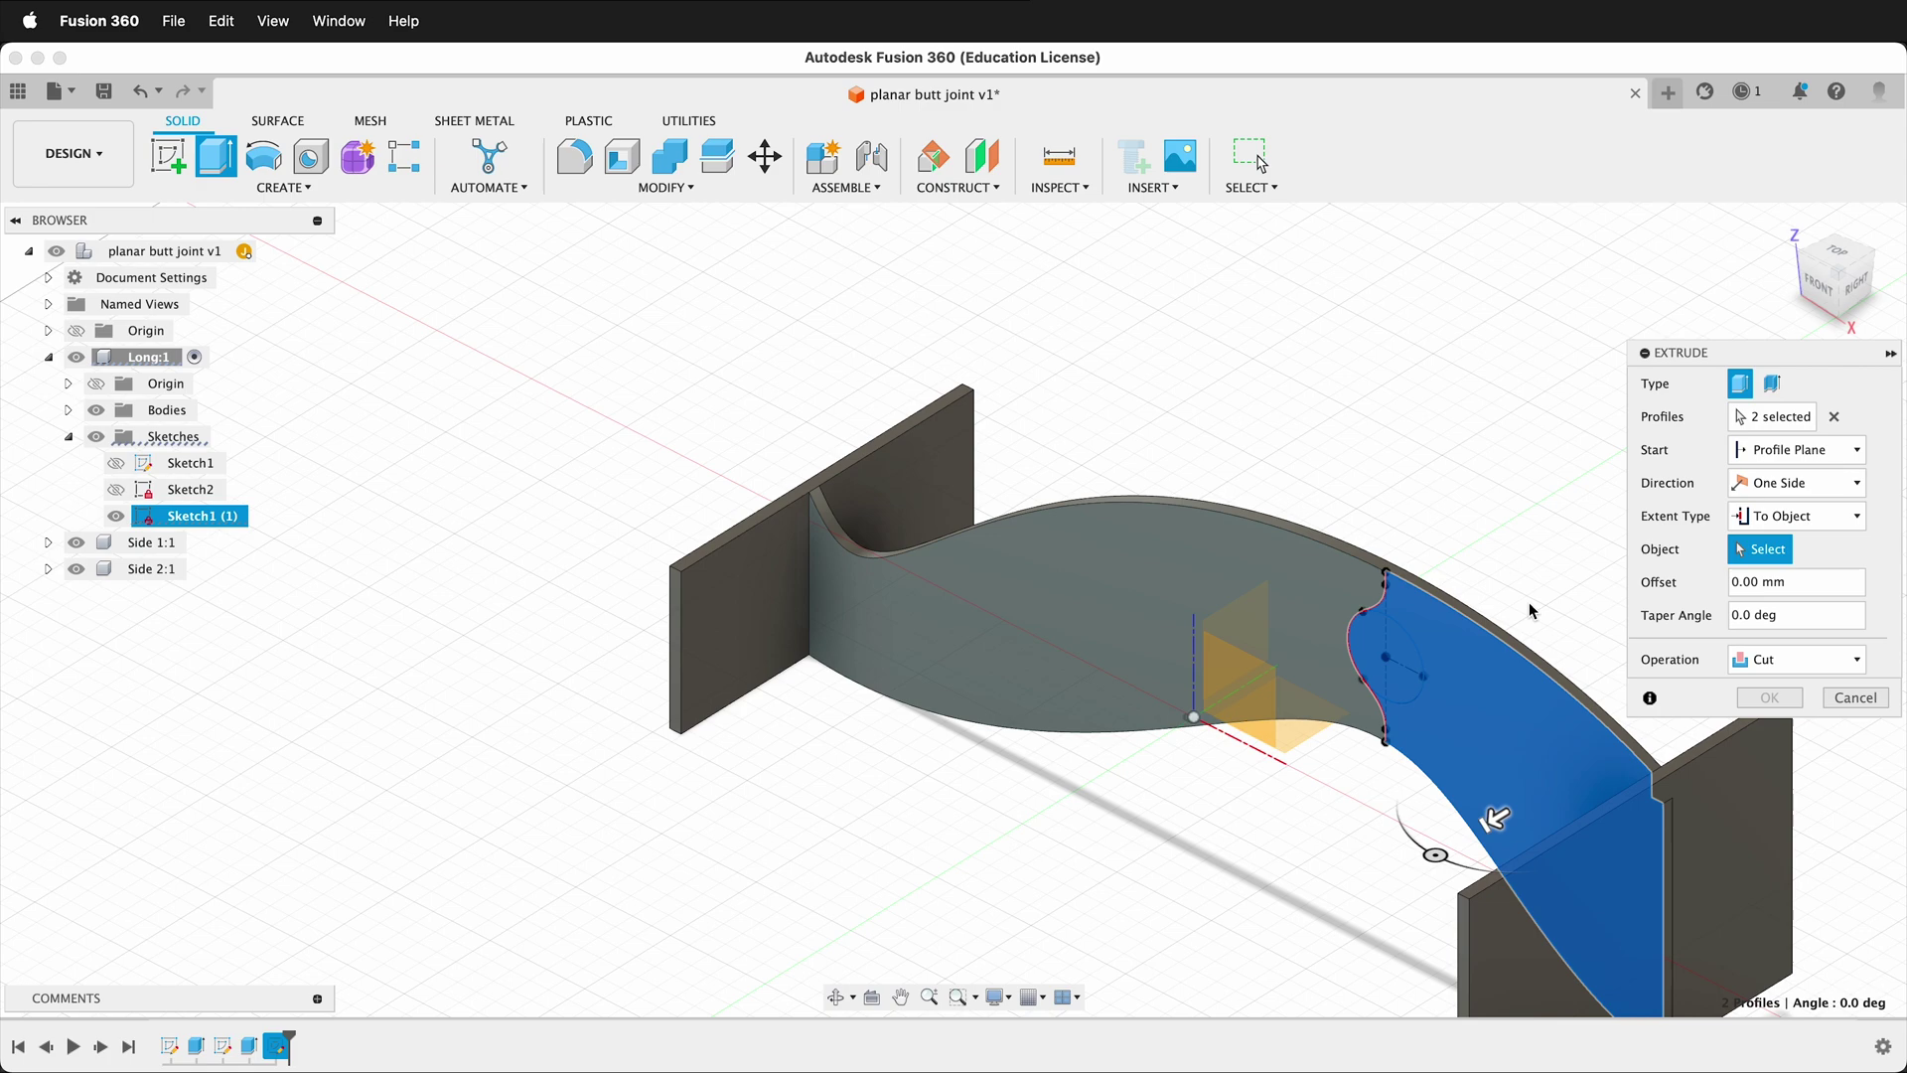
middle_click_drag(1495, 818, 1502, 735, "shift")
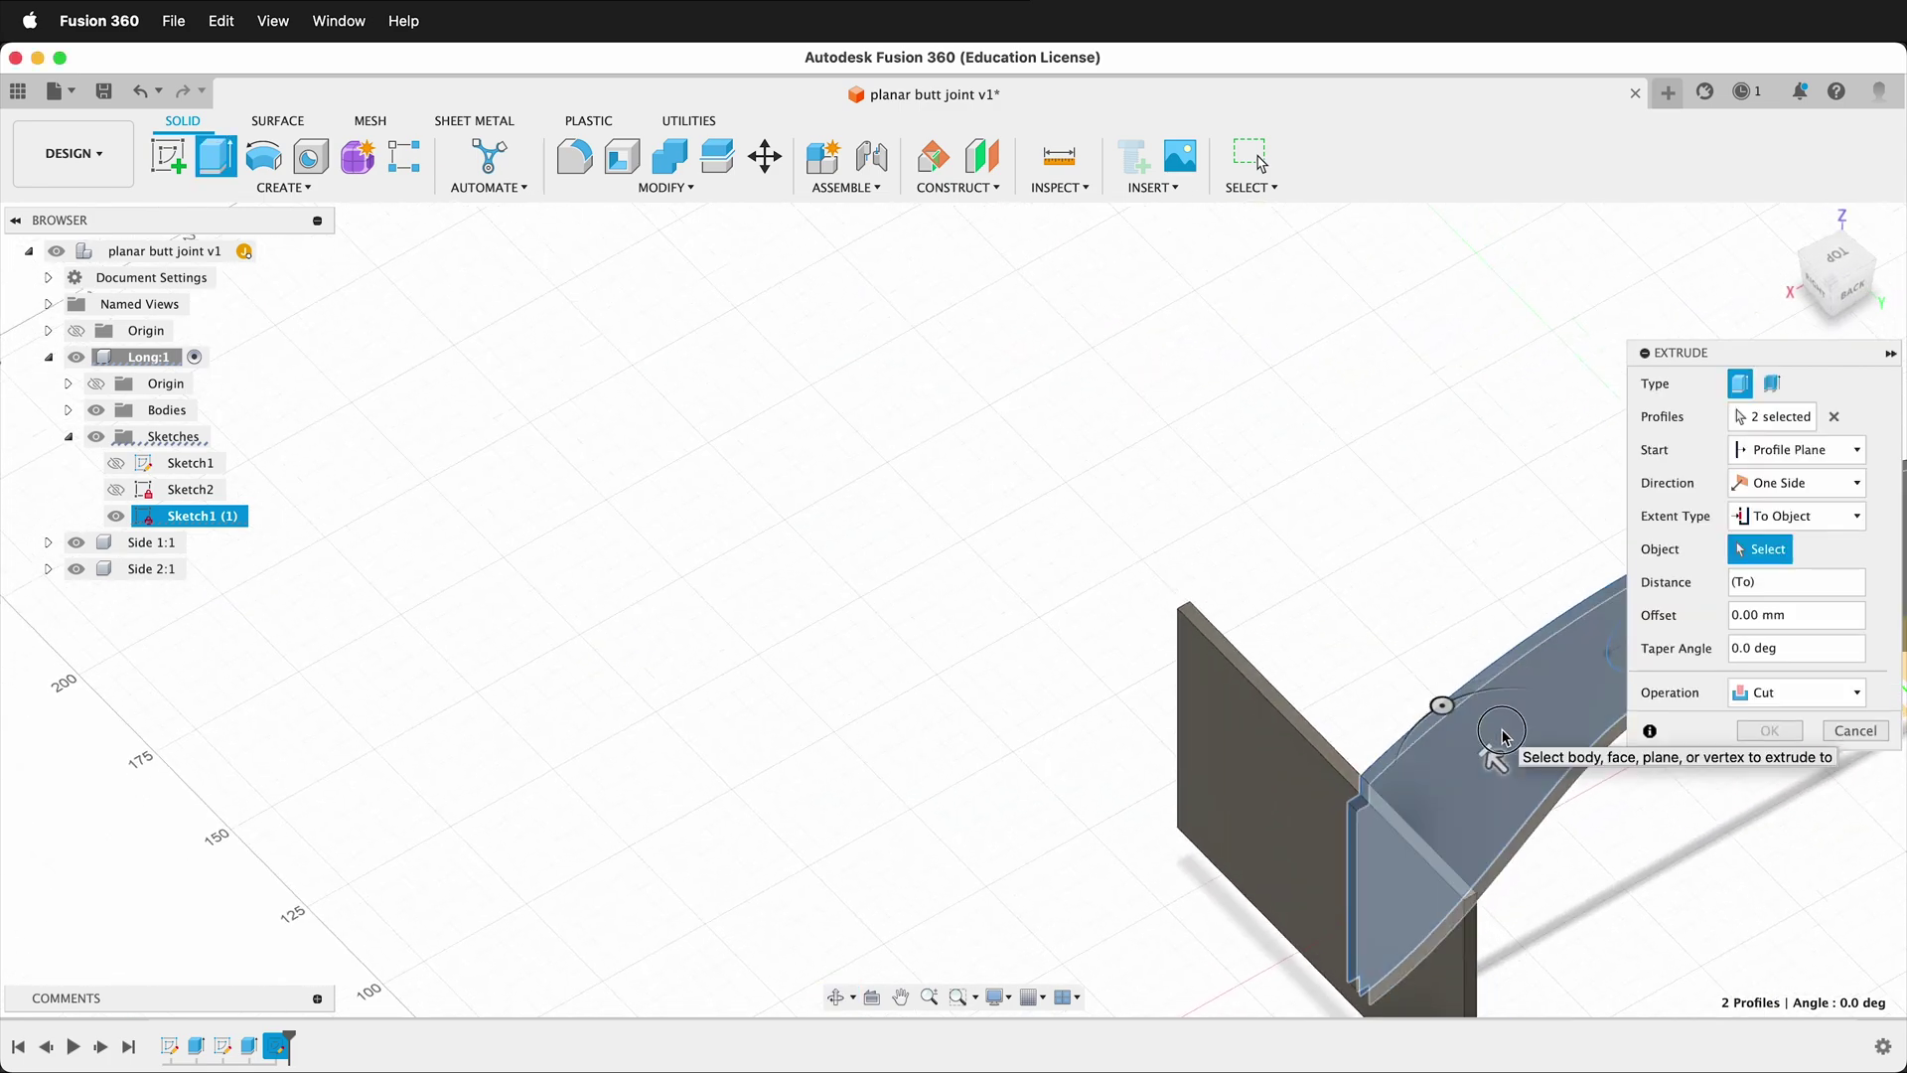
left_click(1502, 738)
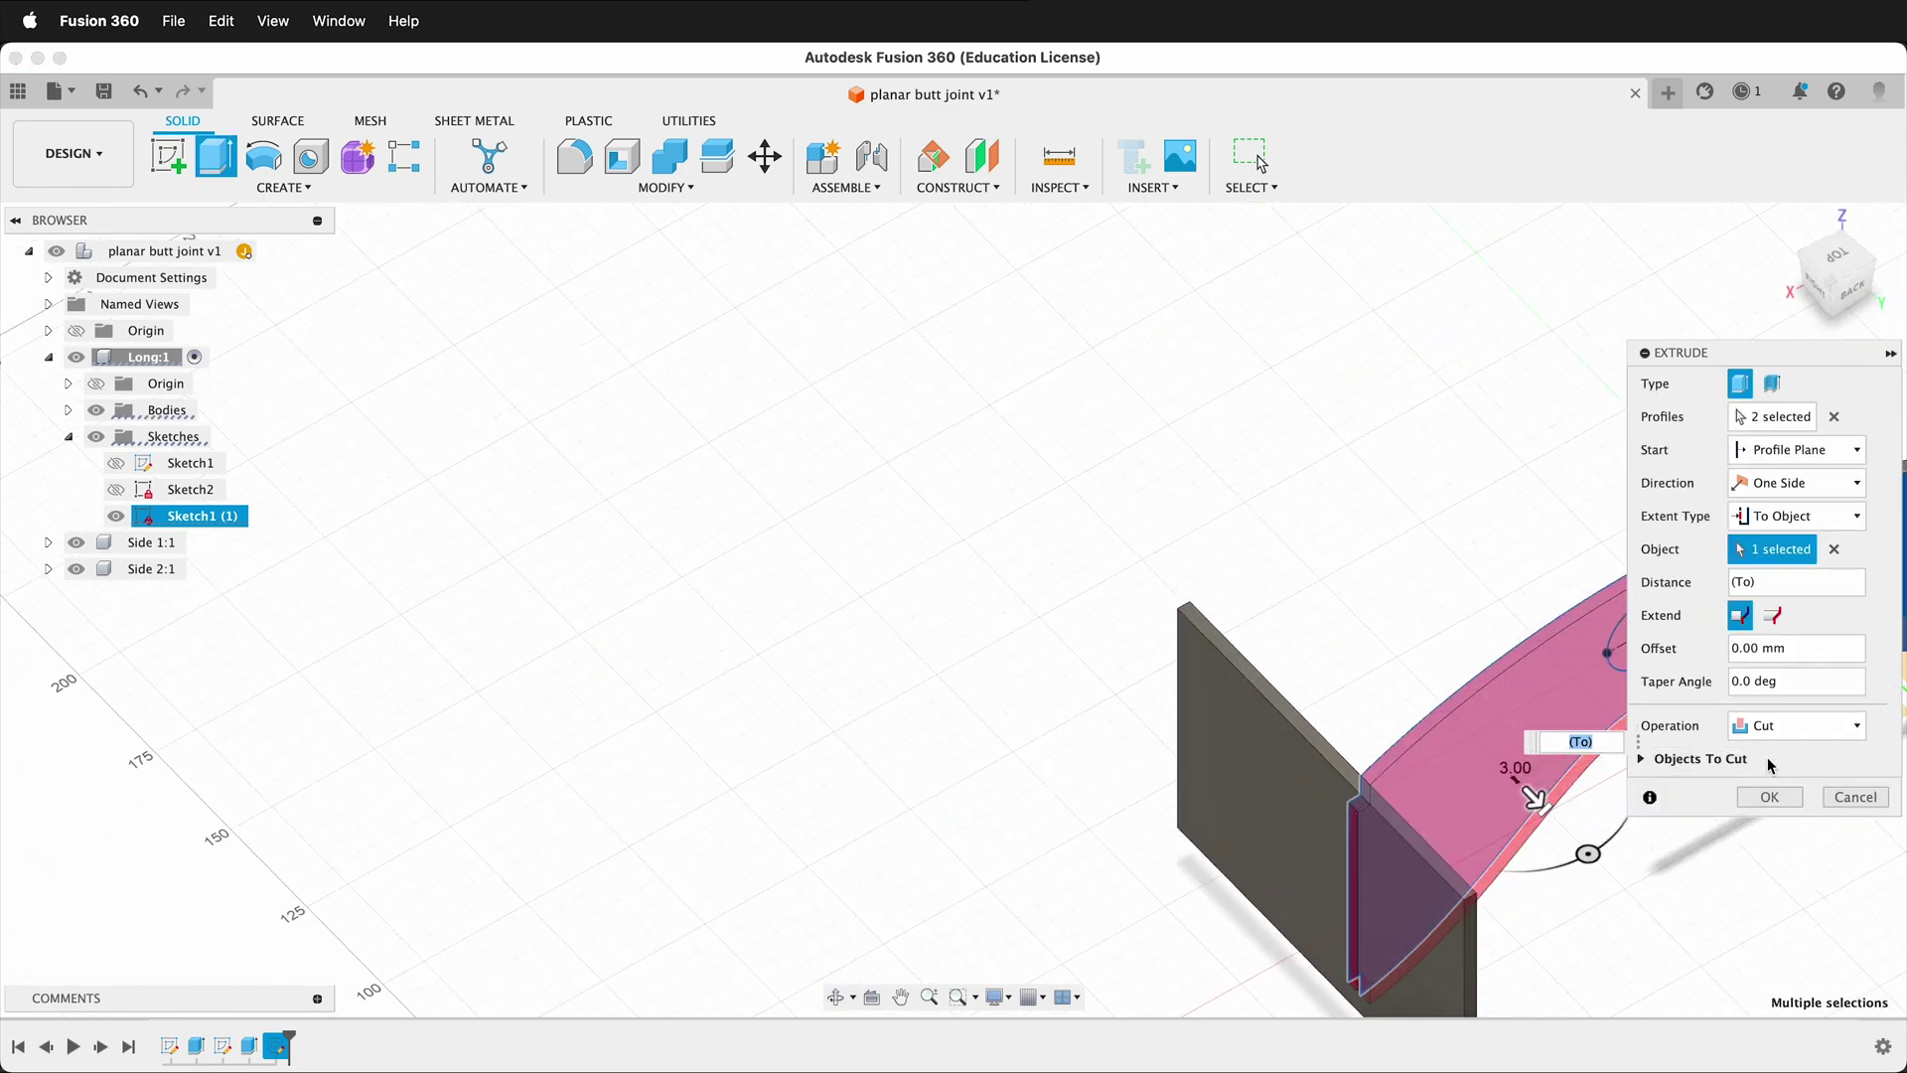
left_click(1774, 797)
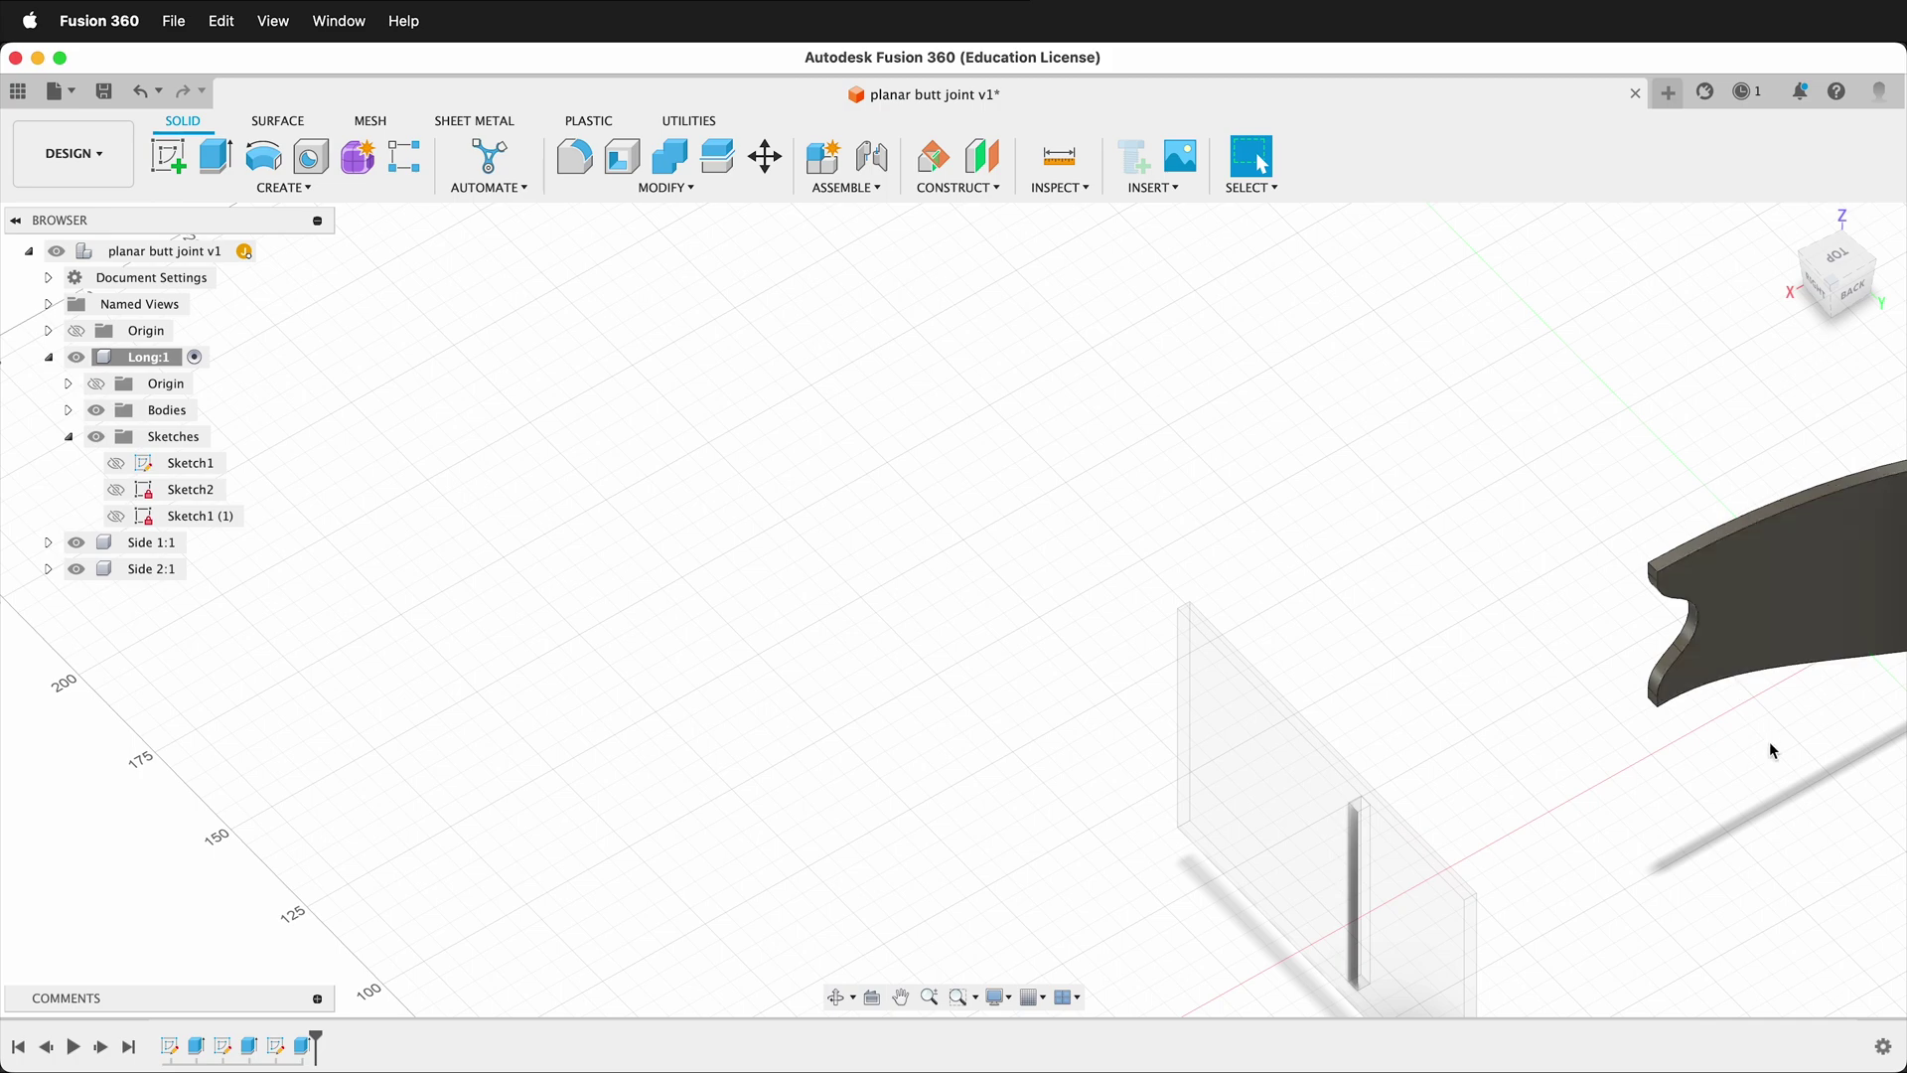
middle_click_drag(1068, 629, 1422, 510, "shift")
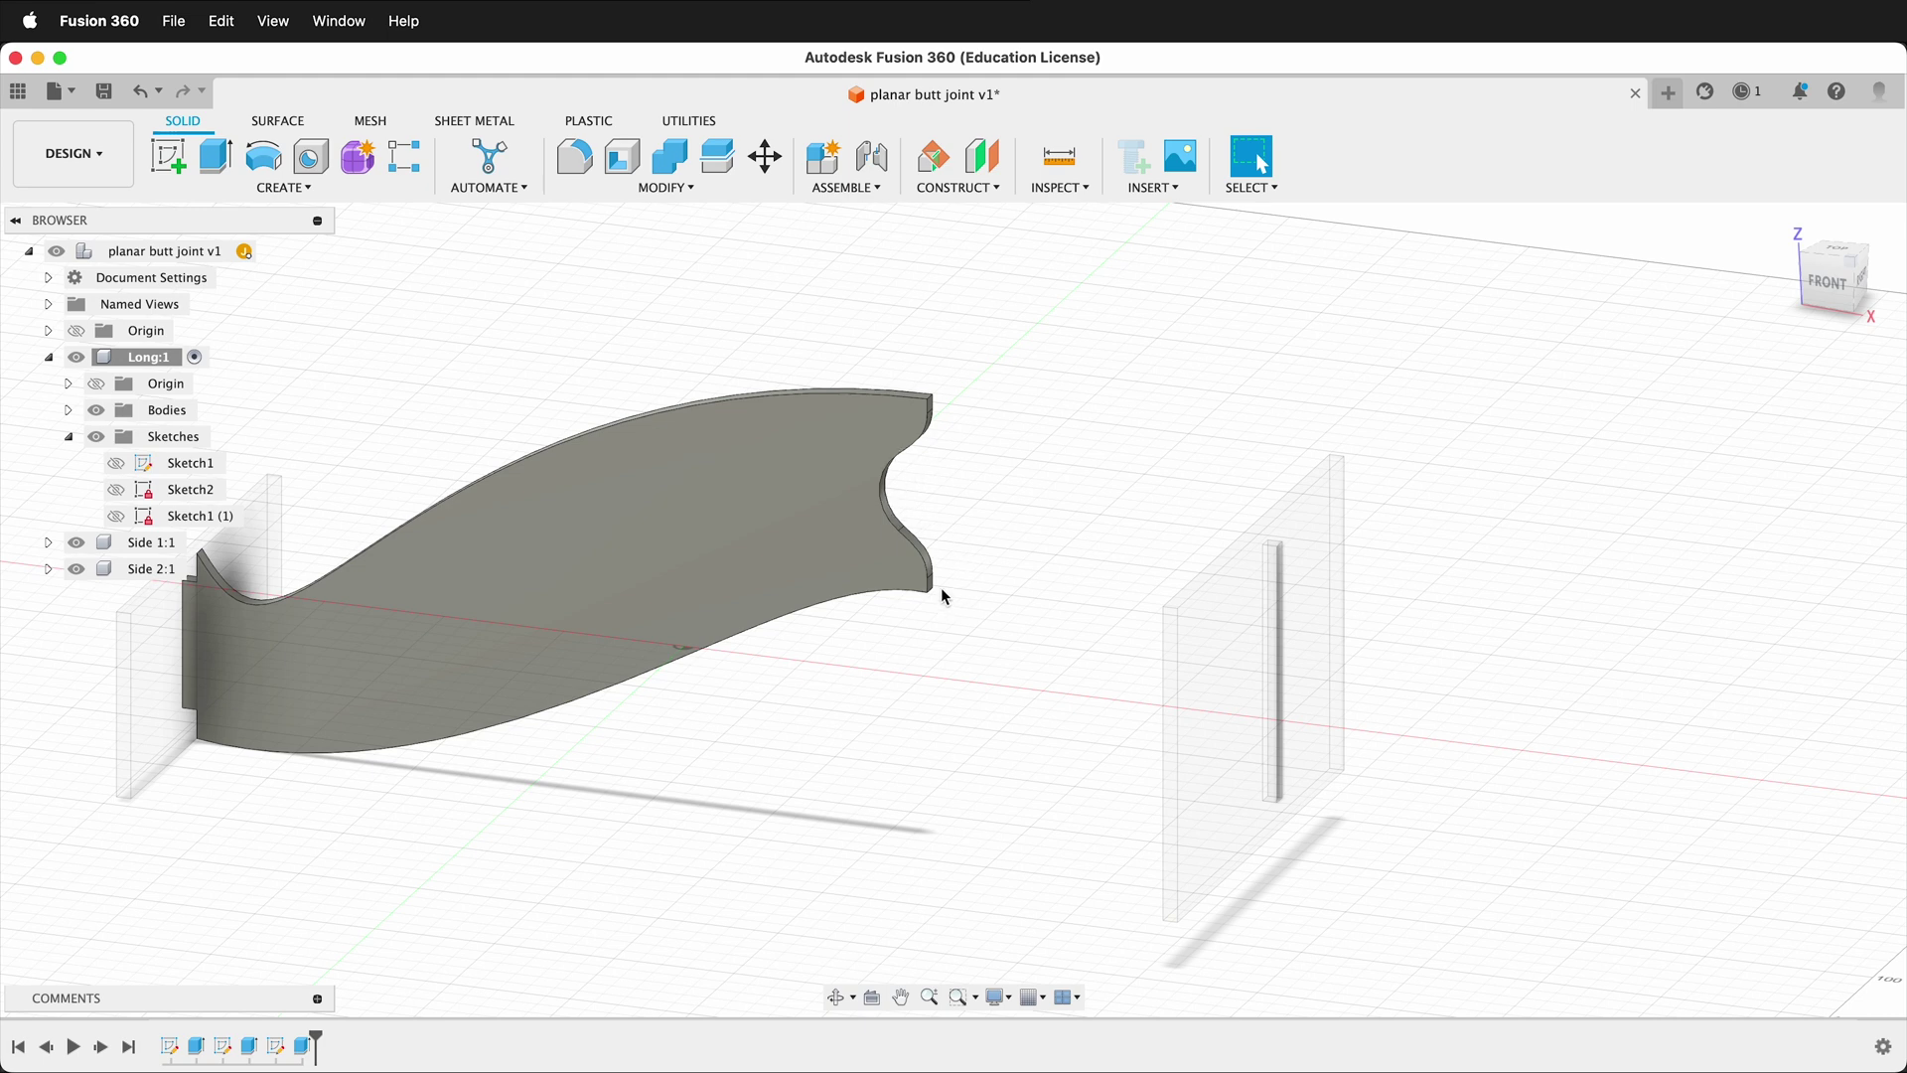
Step: Create a new component named 'Second Piece' under the root assembly
left_click(270, 251)
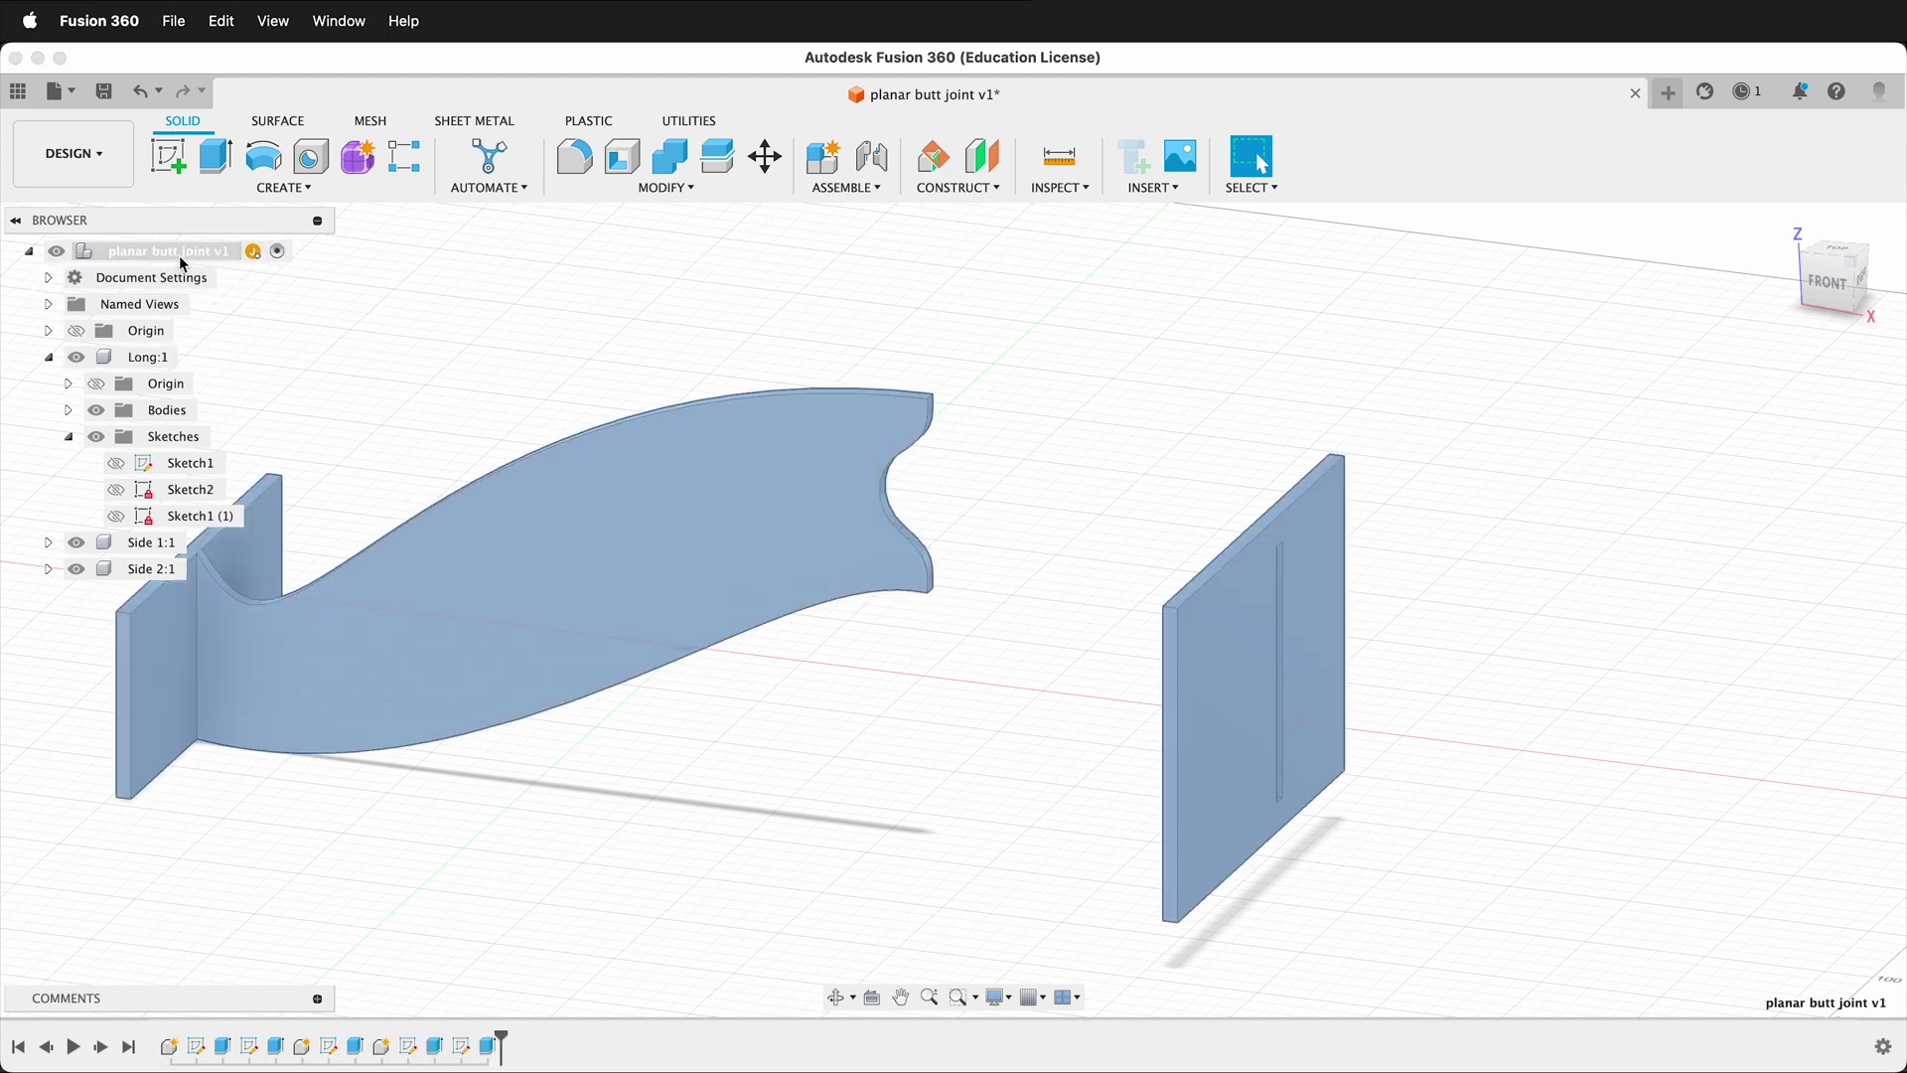
left_click(261, 189)
left_click(261, 206)
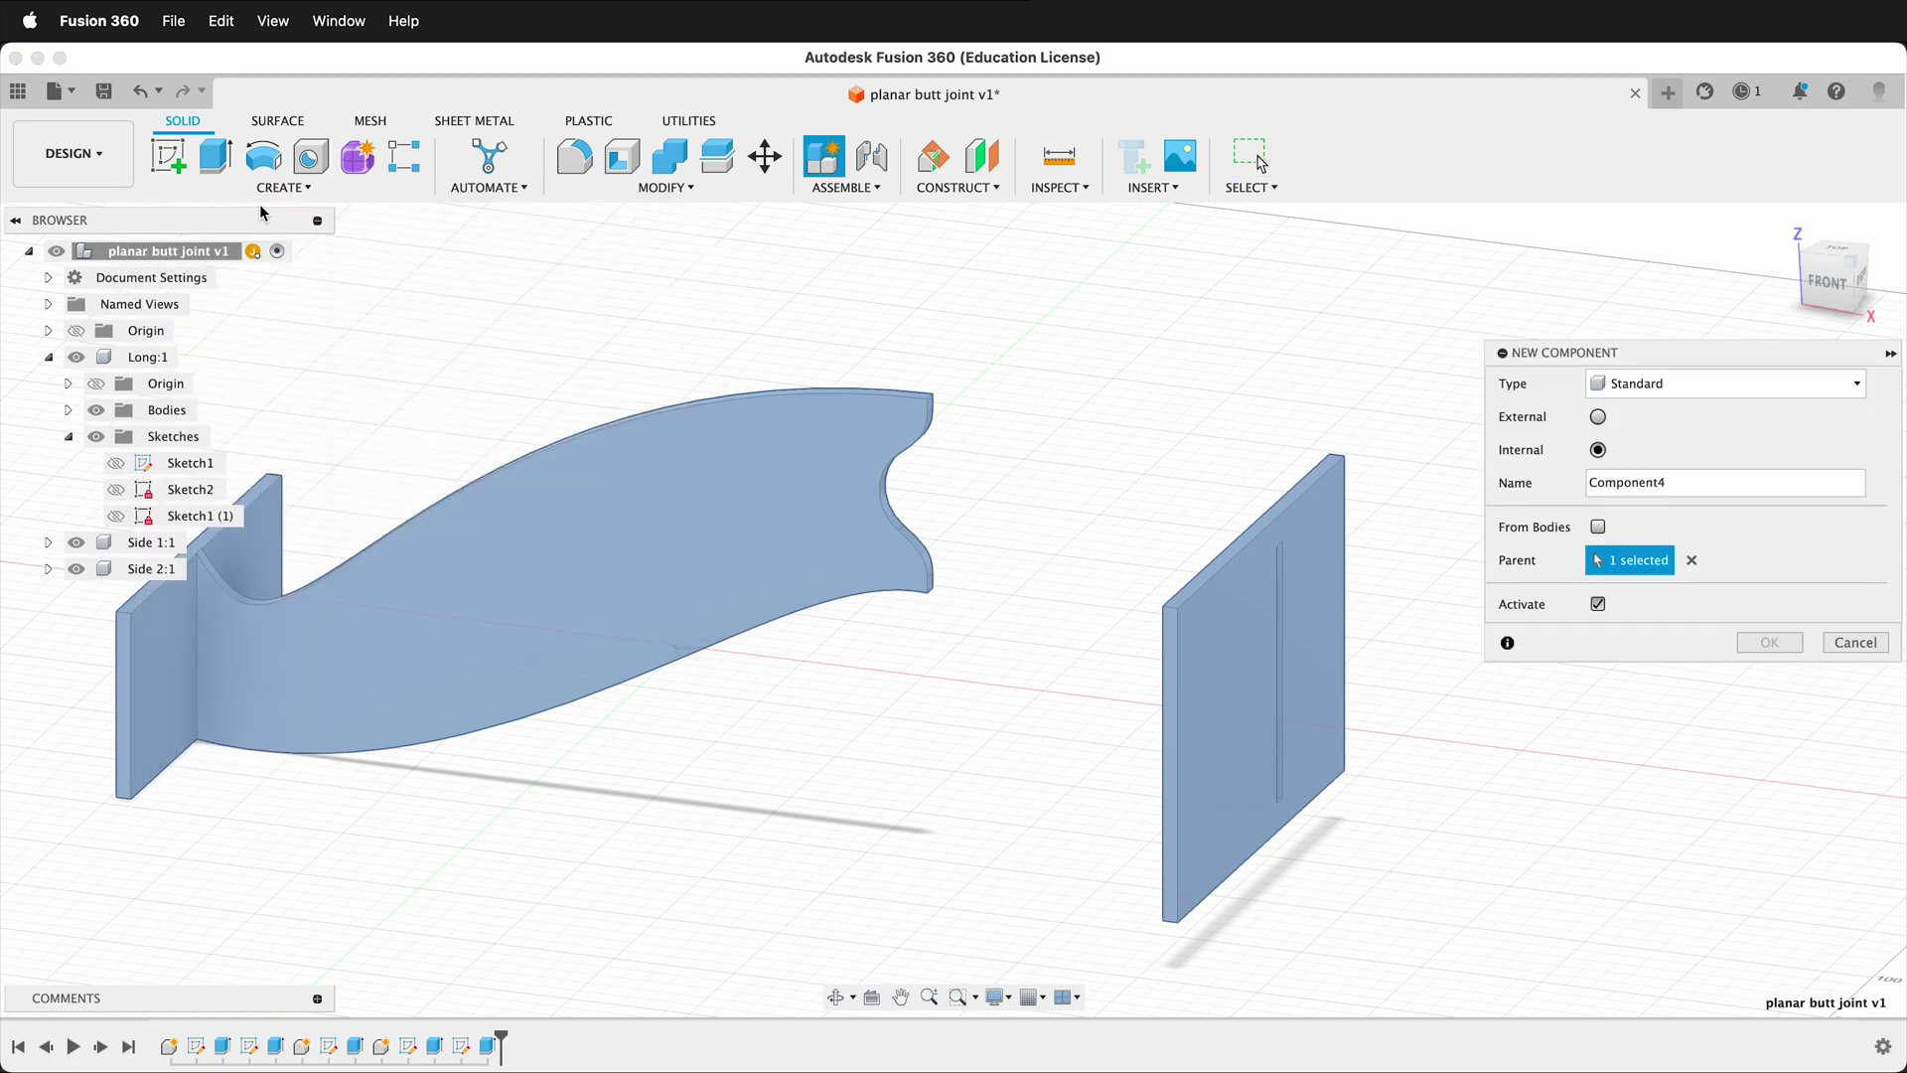
double_click(1857, 481)
type("Second P")
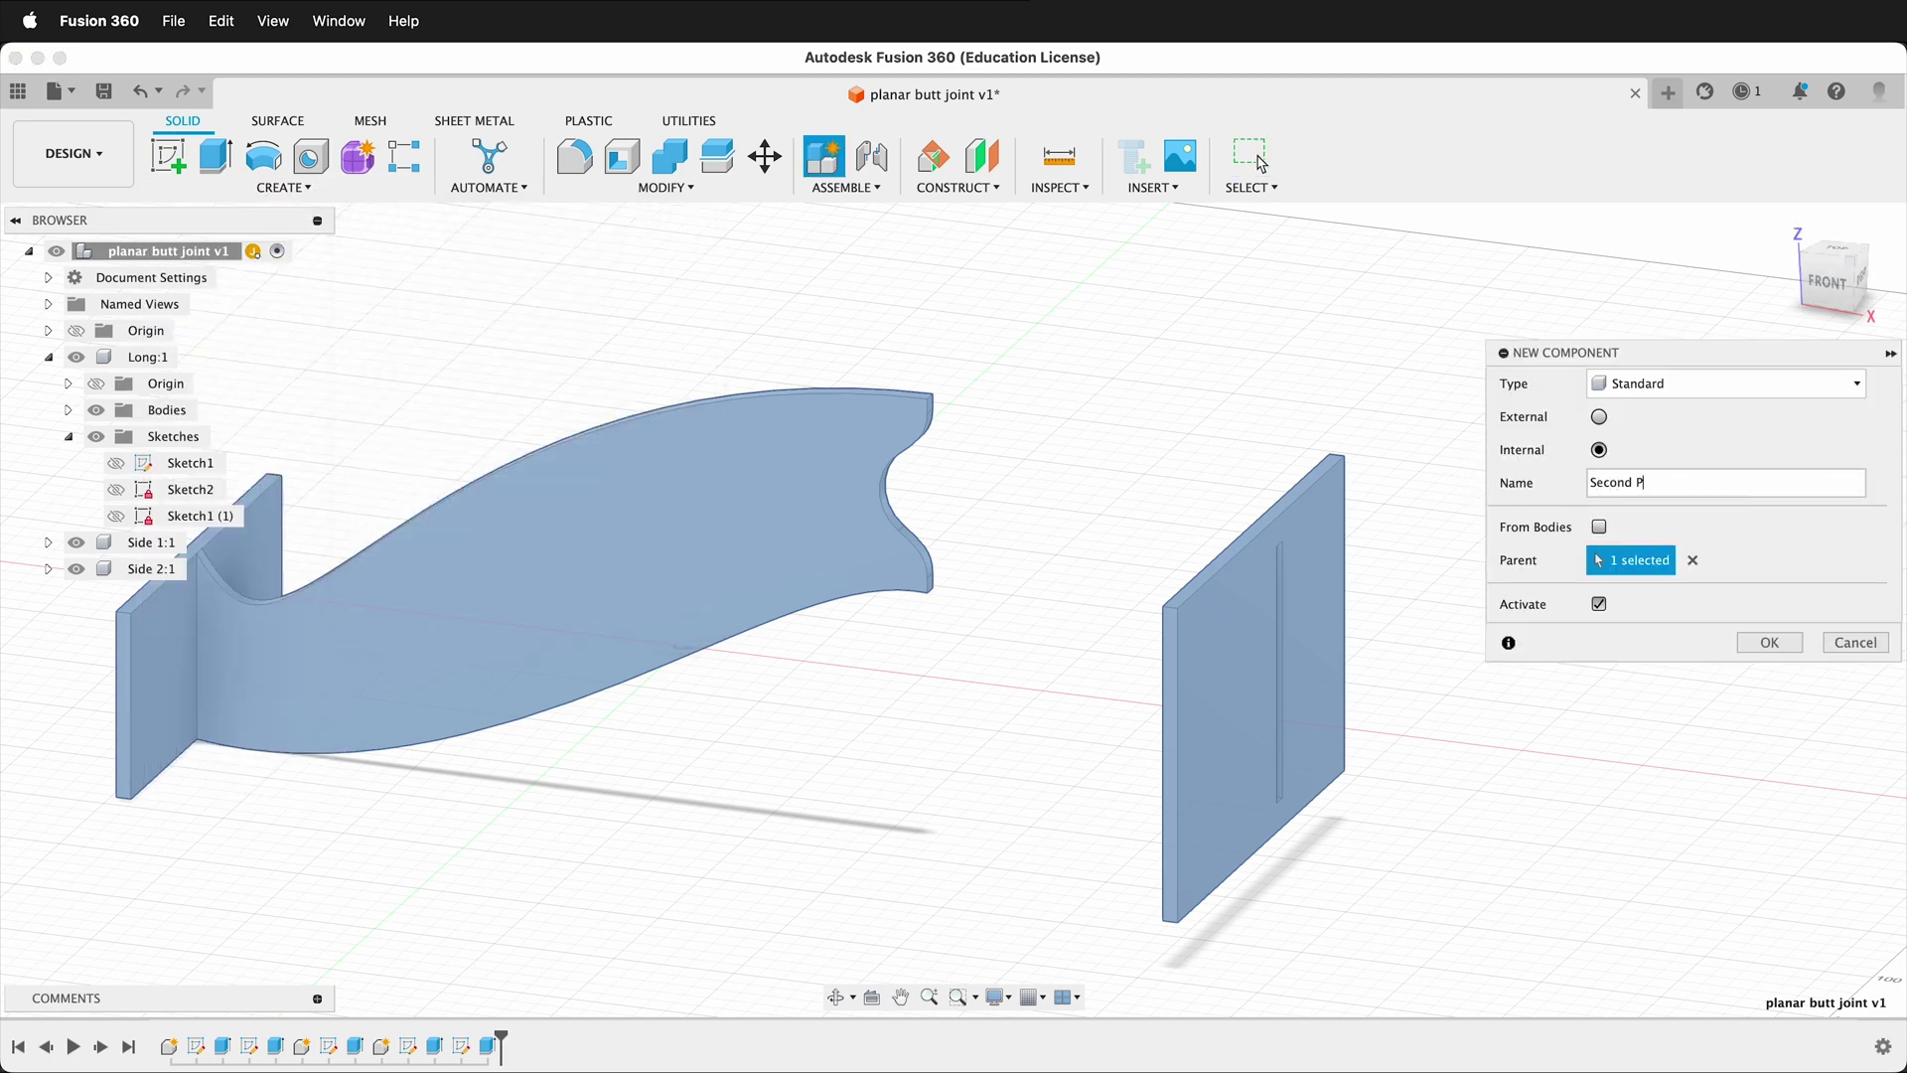
type("iece")
key("Return")
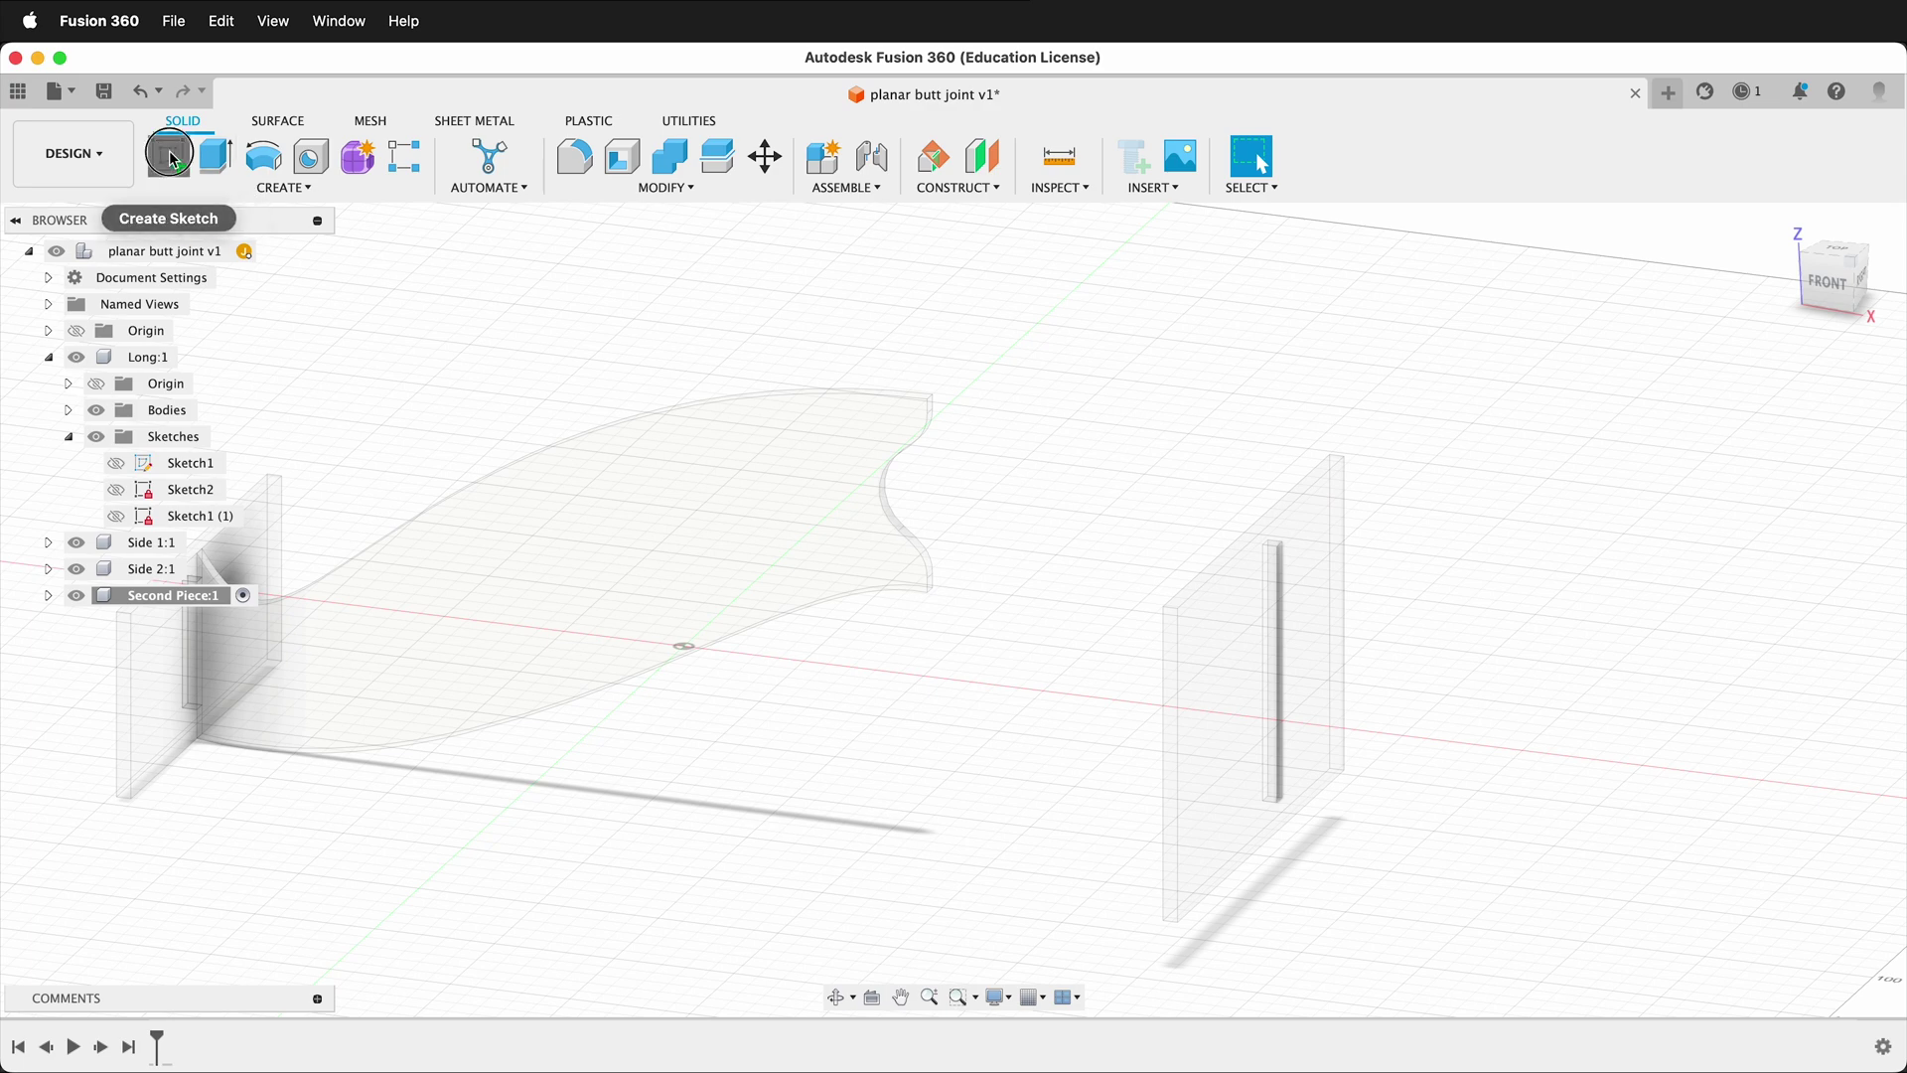
Step: Start a sketch on the board's flat face and show Sketch1 (1) again
left_click(168, 151)
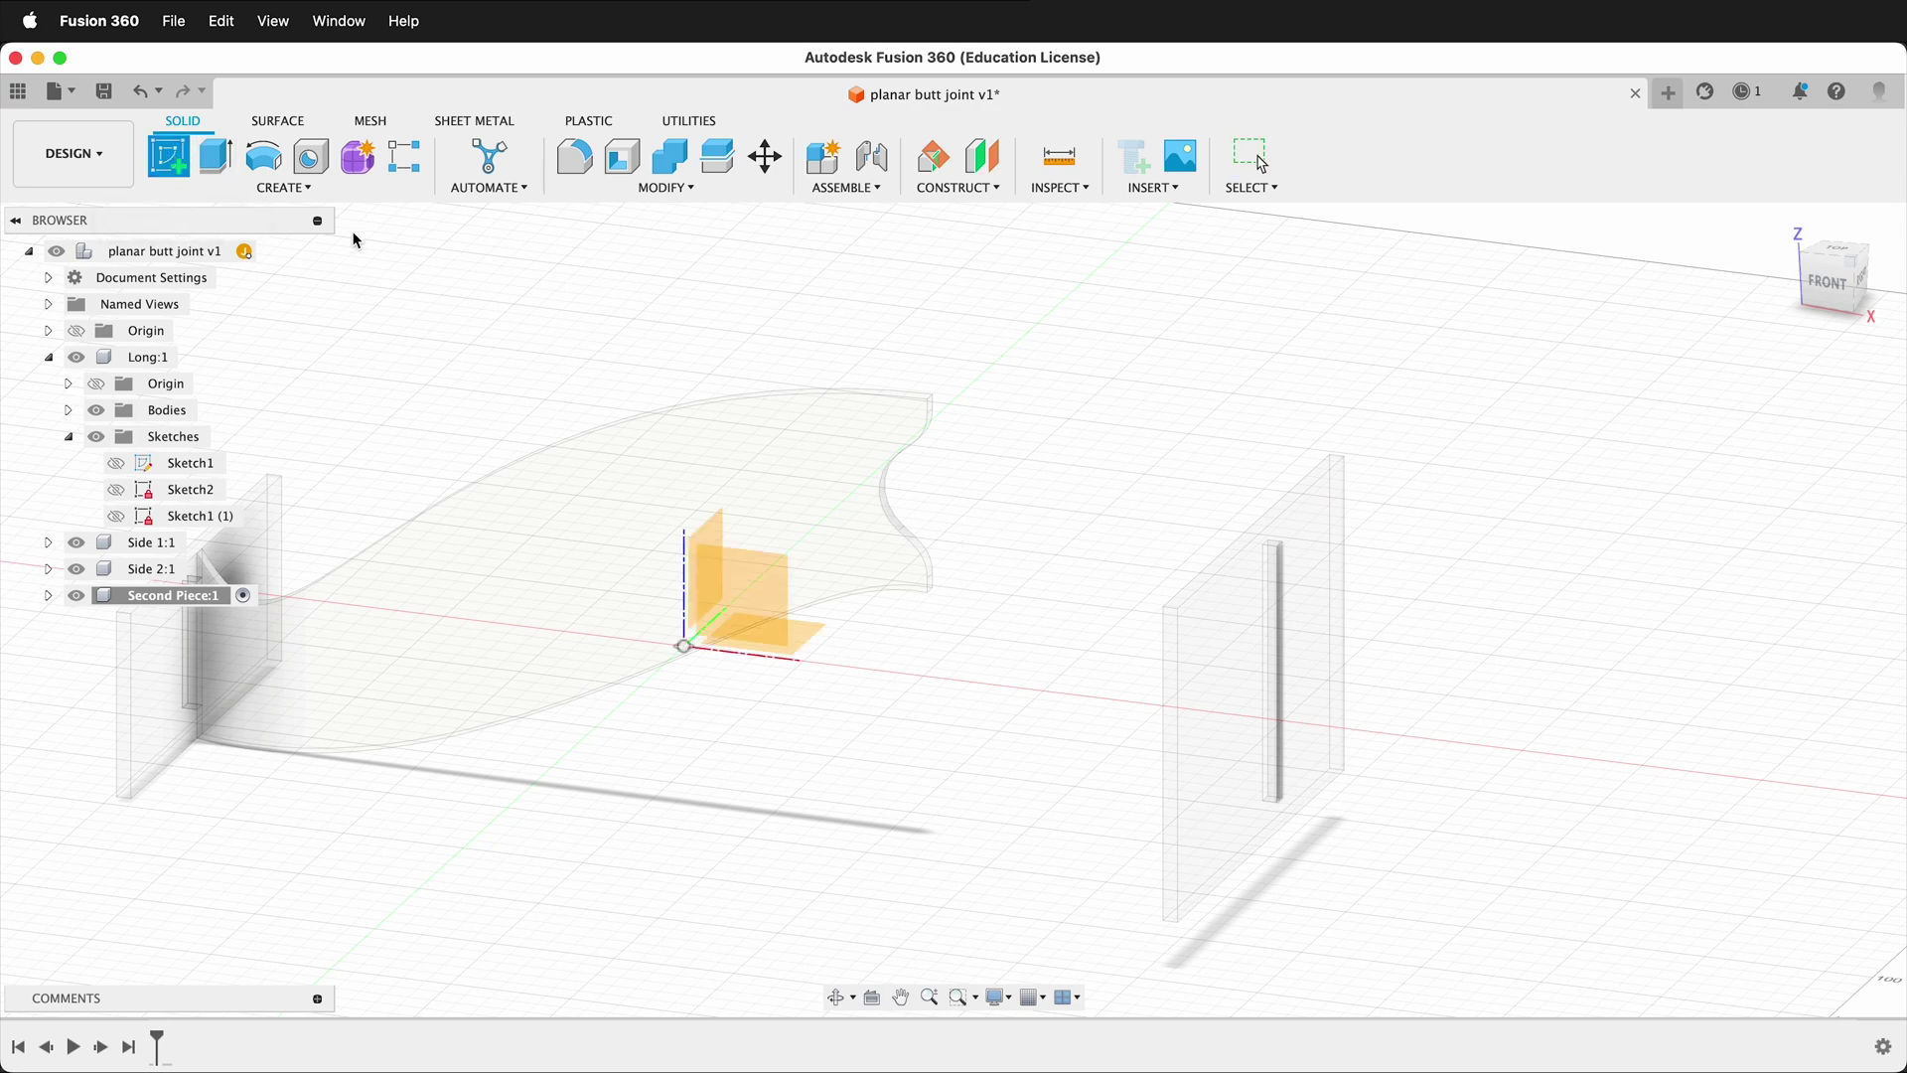
left_click(897, 422)
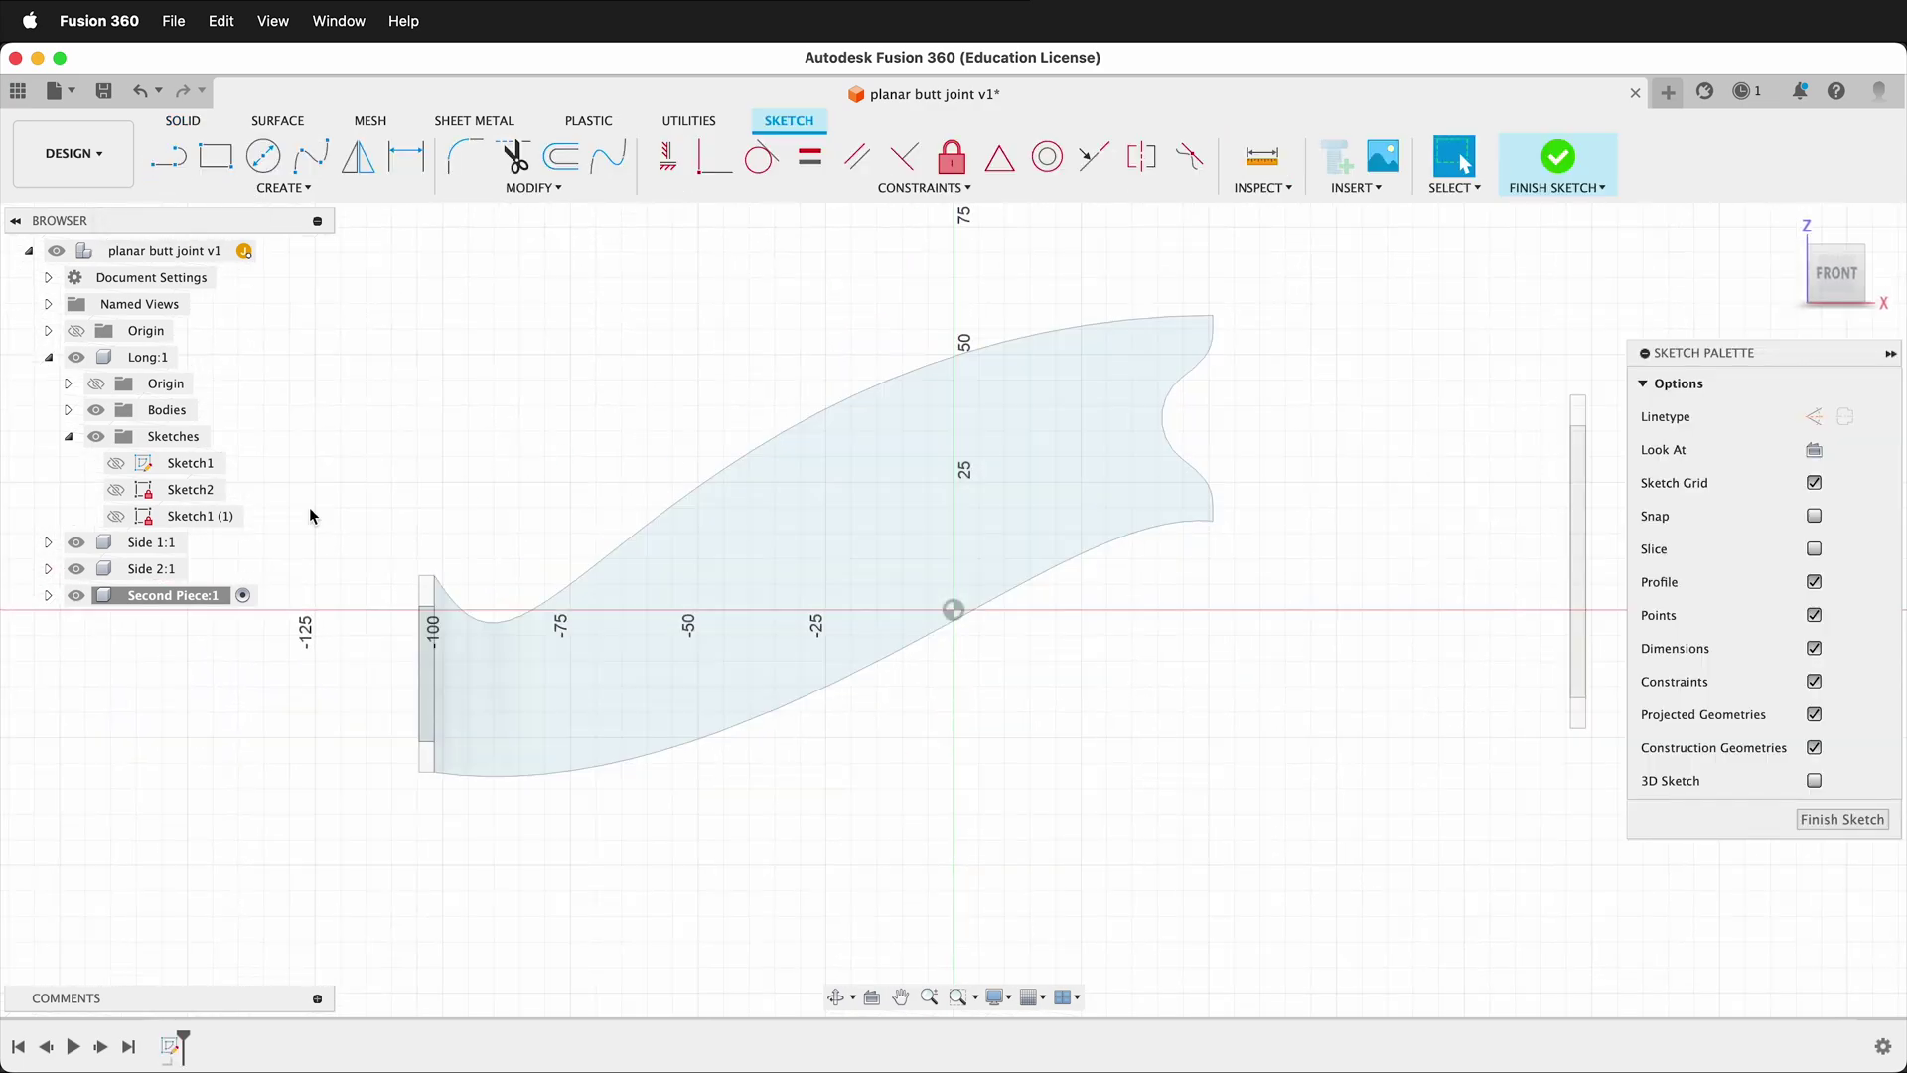
left_click(115, 515)
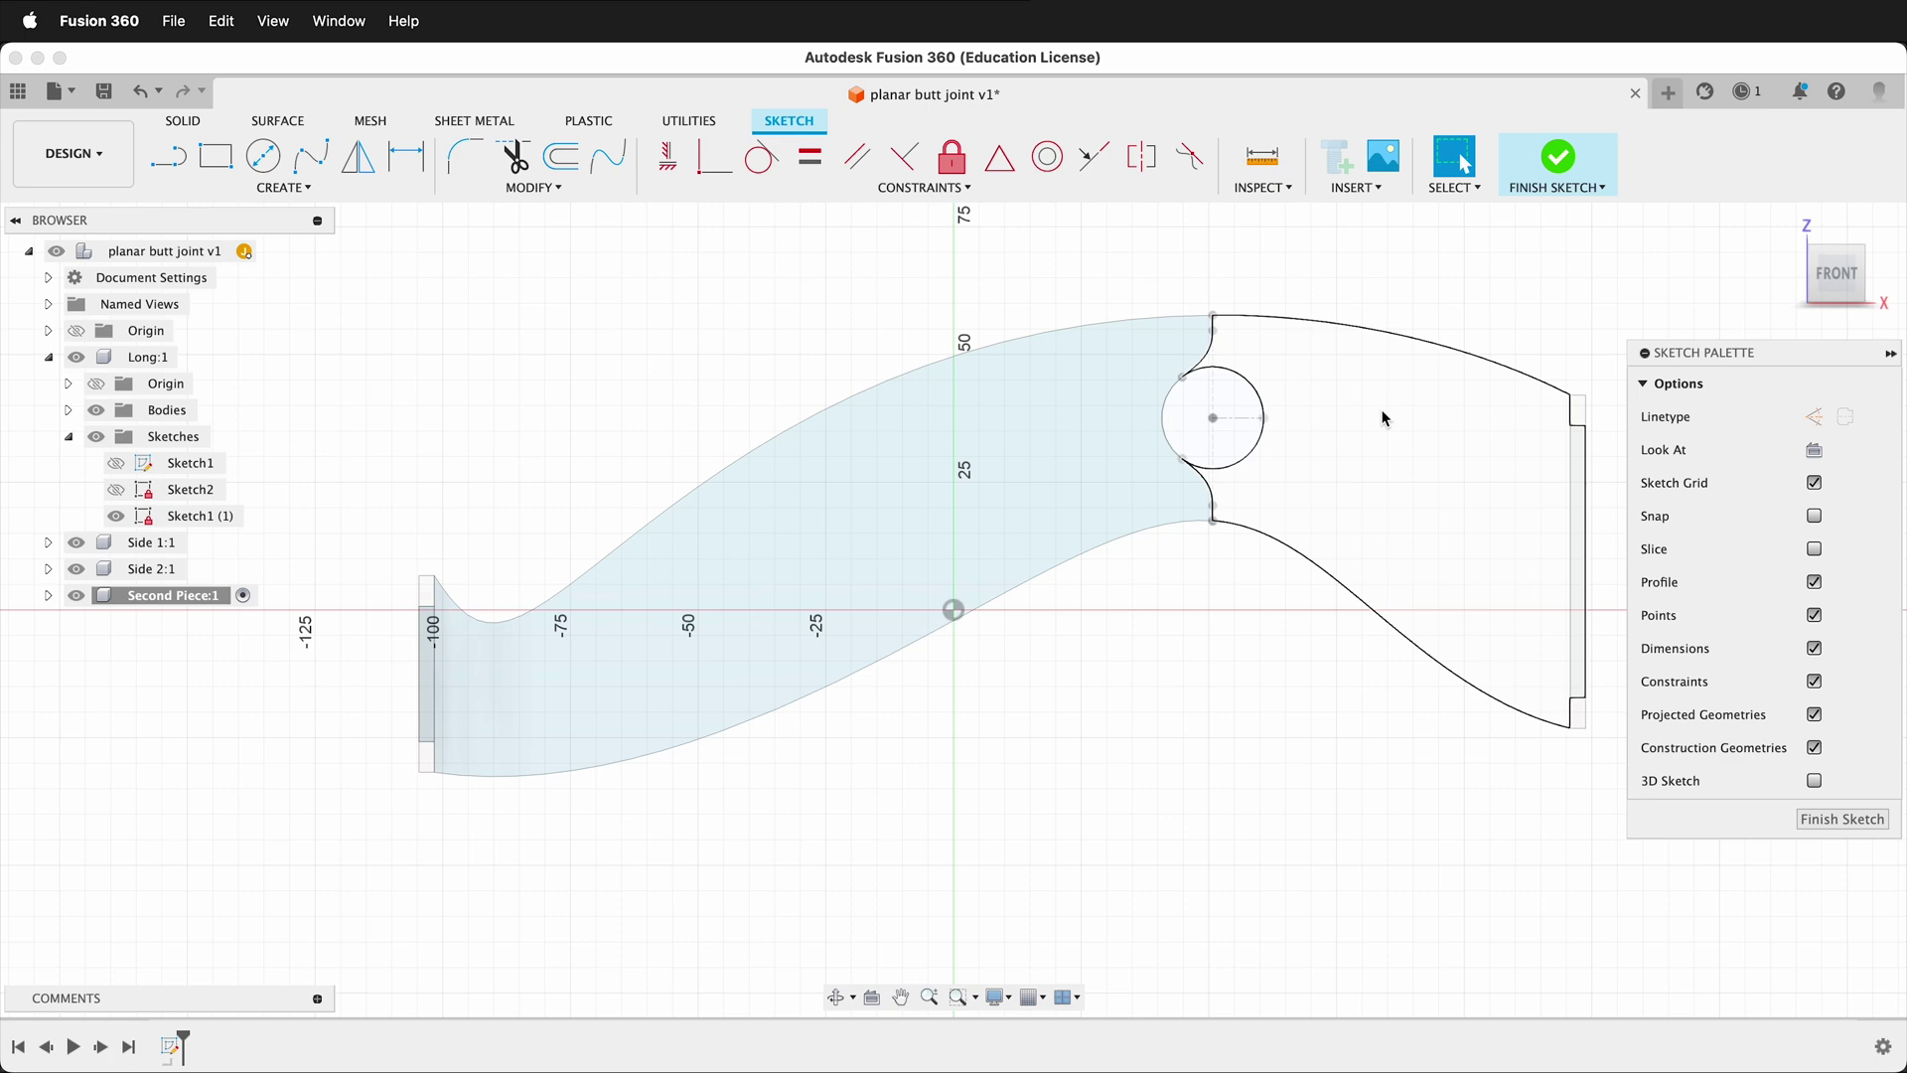
Step: Extrude the circle and right-hand region as a New Body To Object up to the side plate face
key("e")
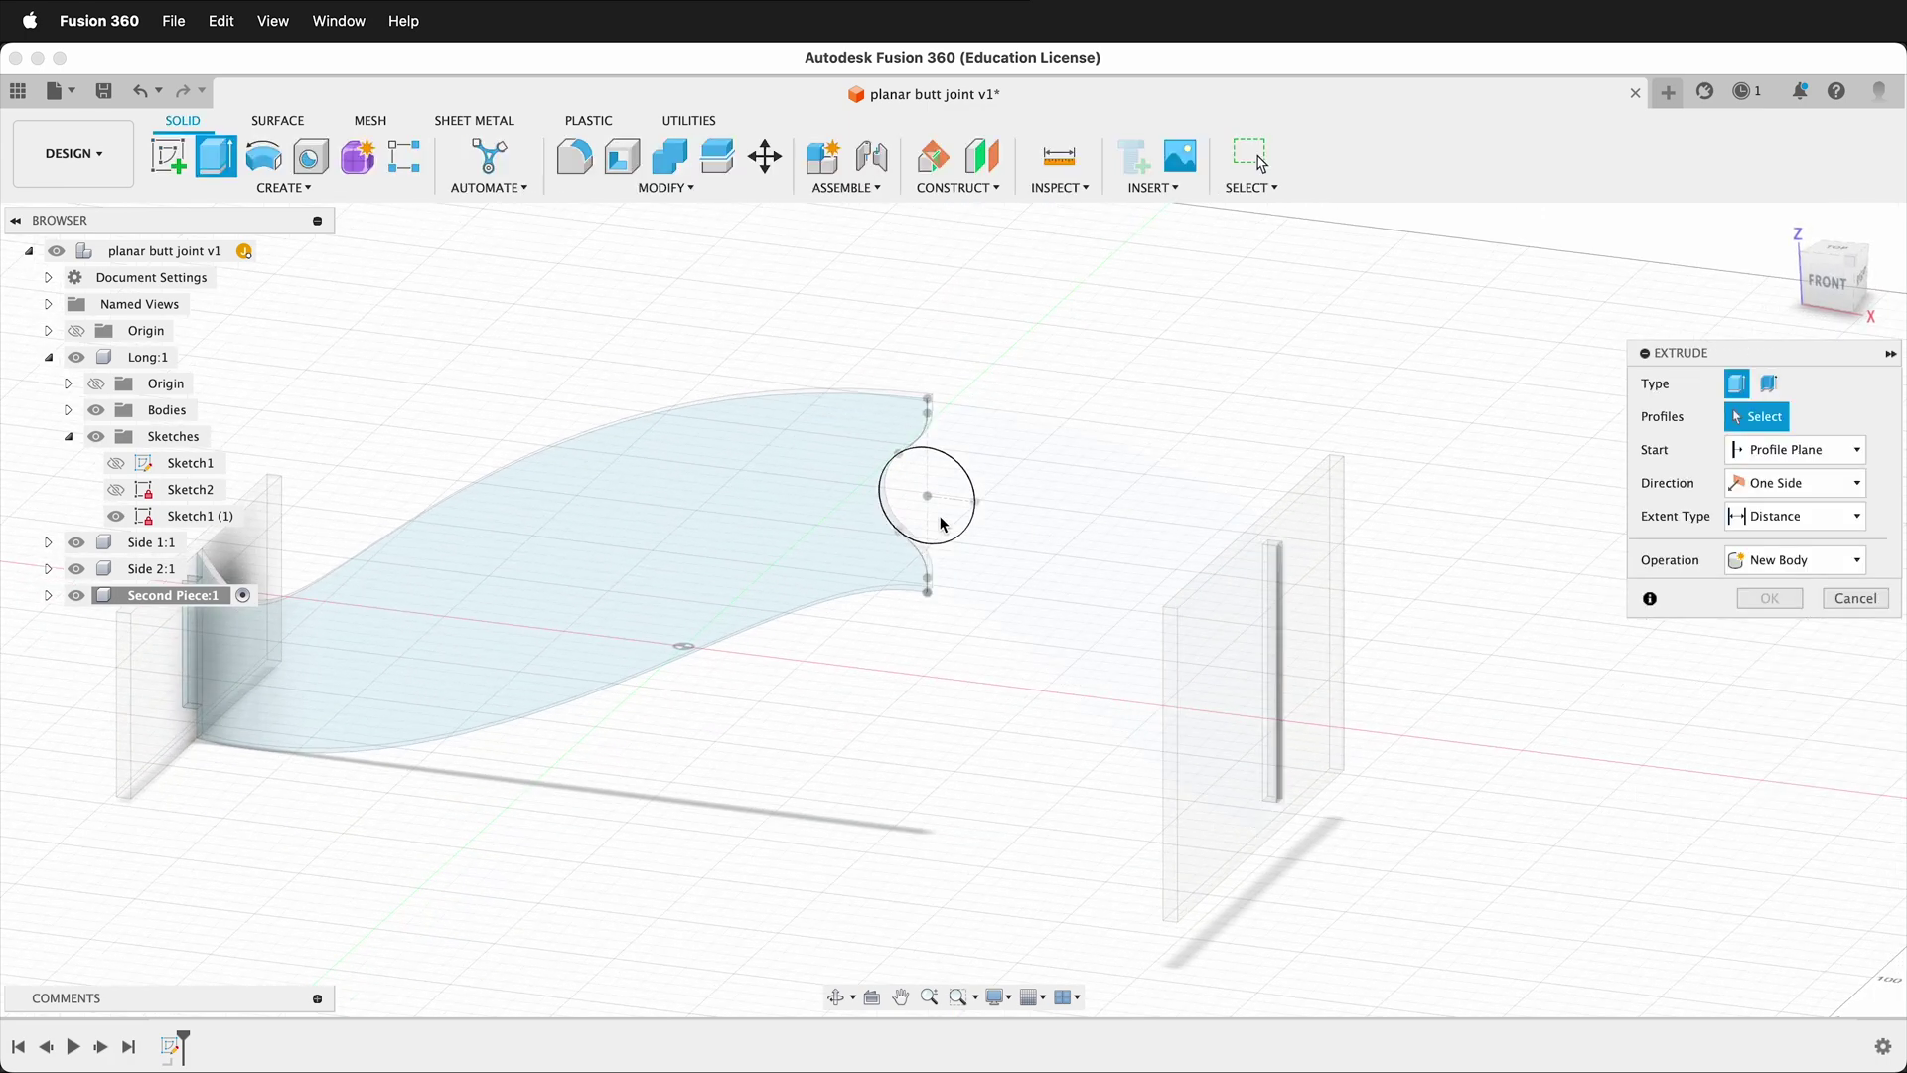
left_click(923, 502)
left_click(1083, 467)
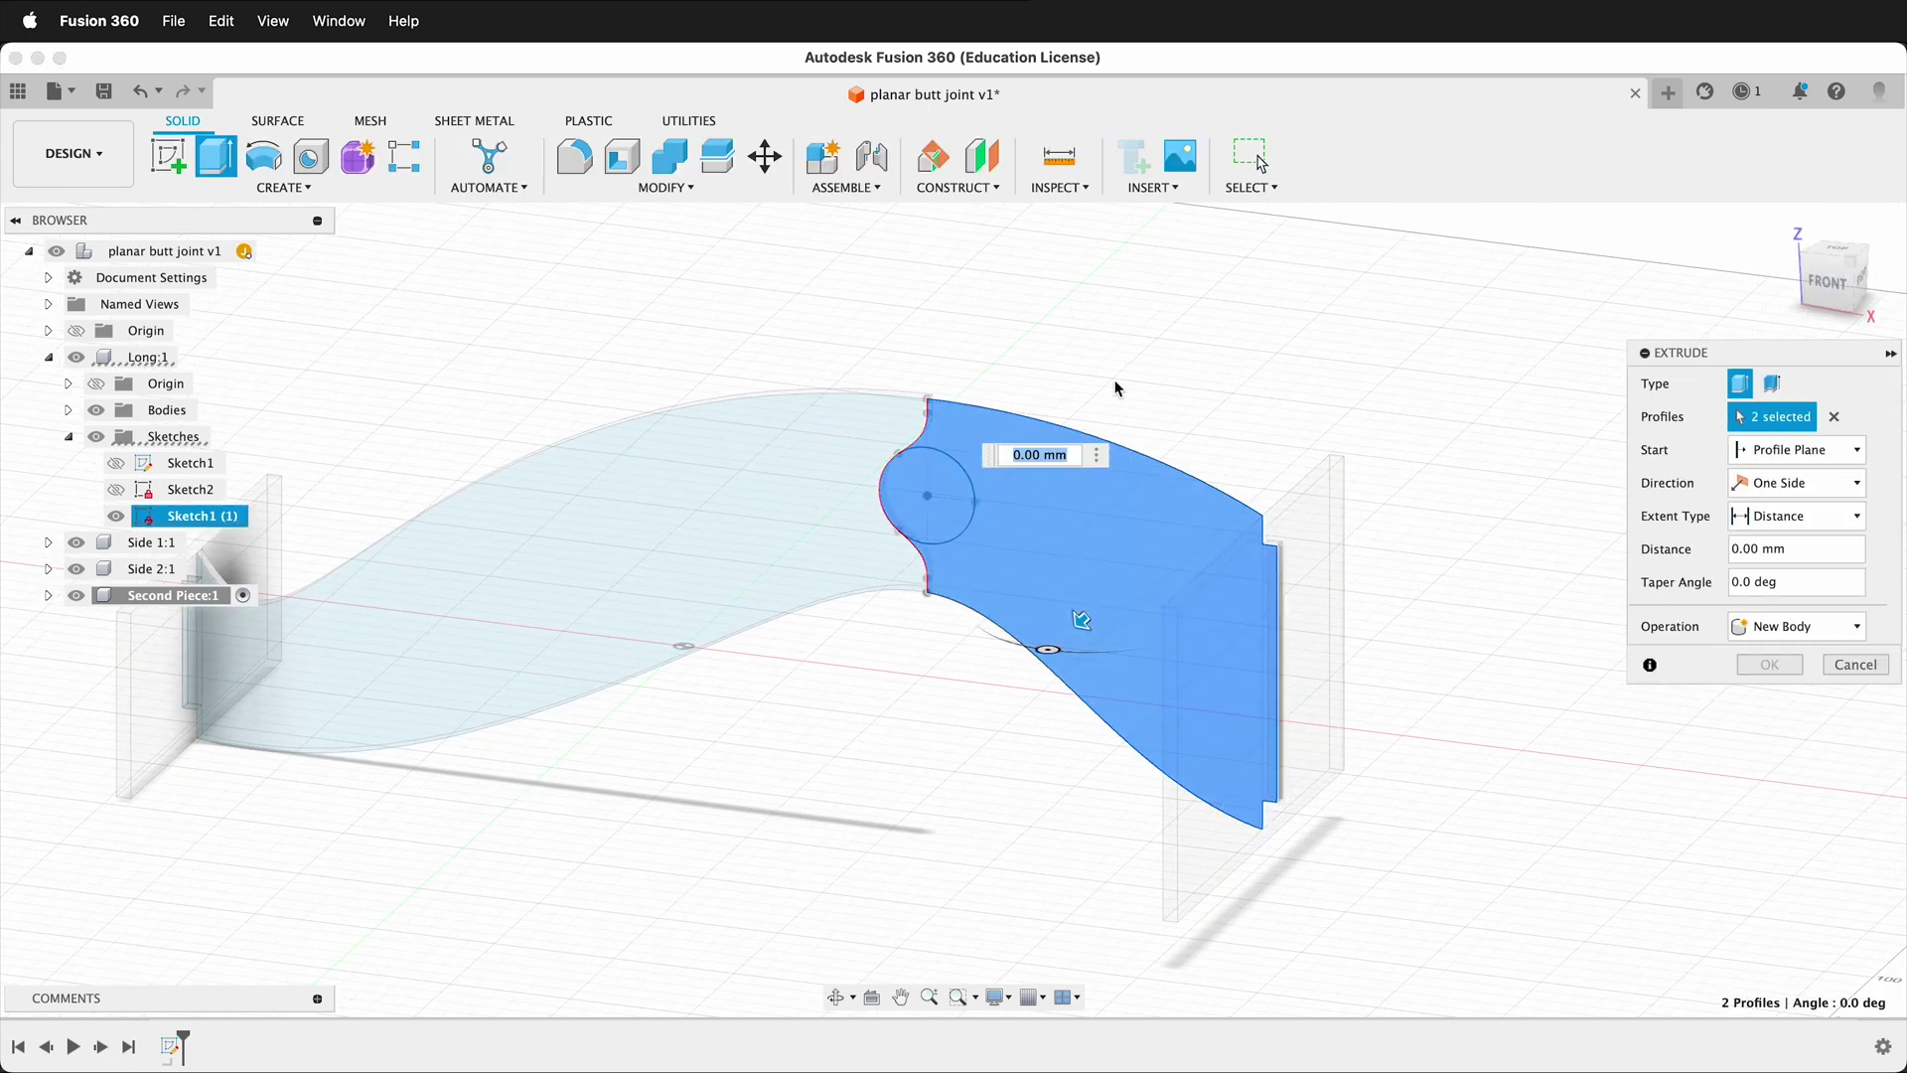
middle_click_drag(1280, 409, 639, 629, "shift")
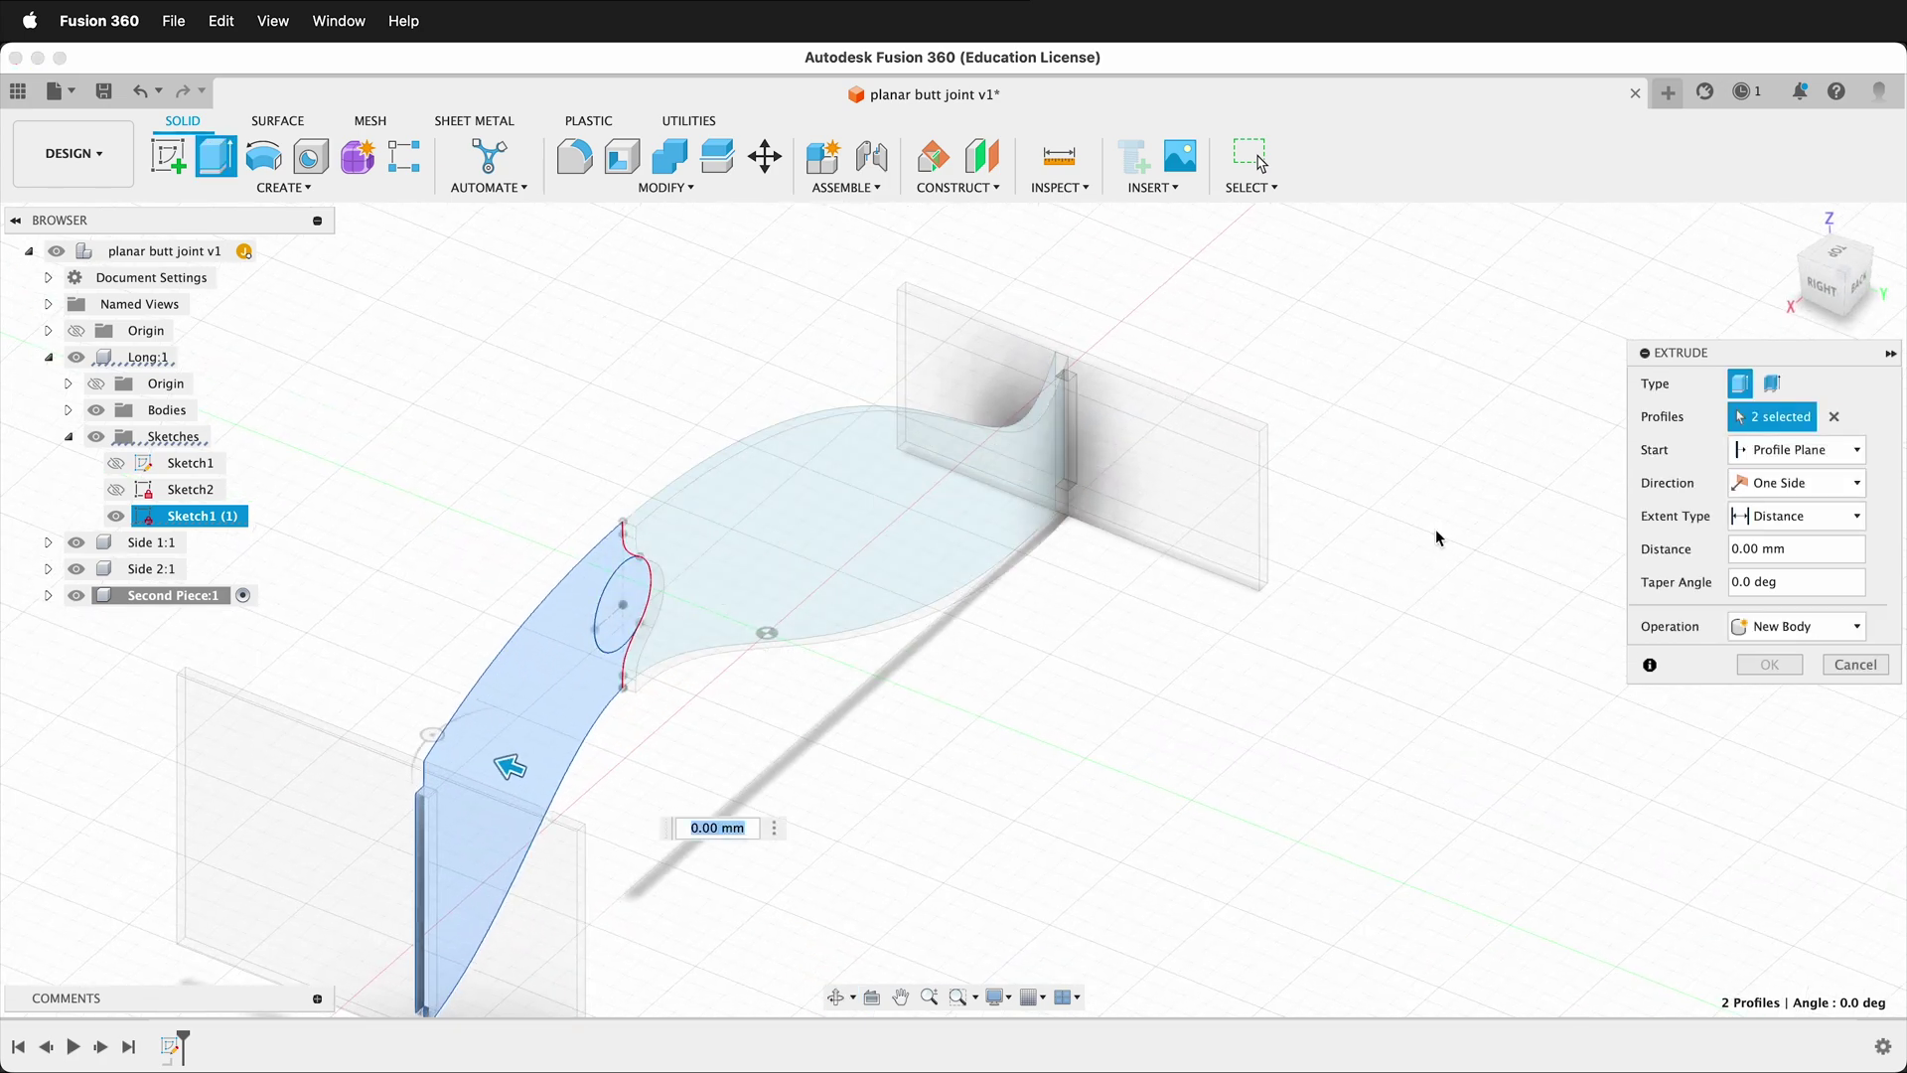
left_click(1778, 516)
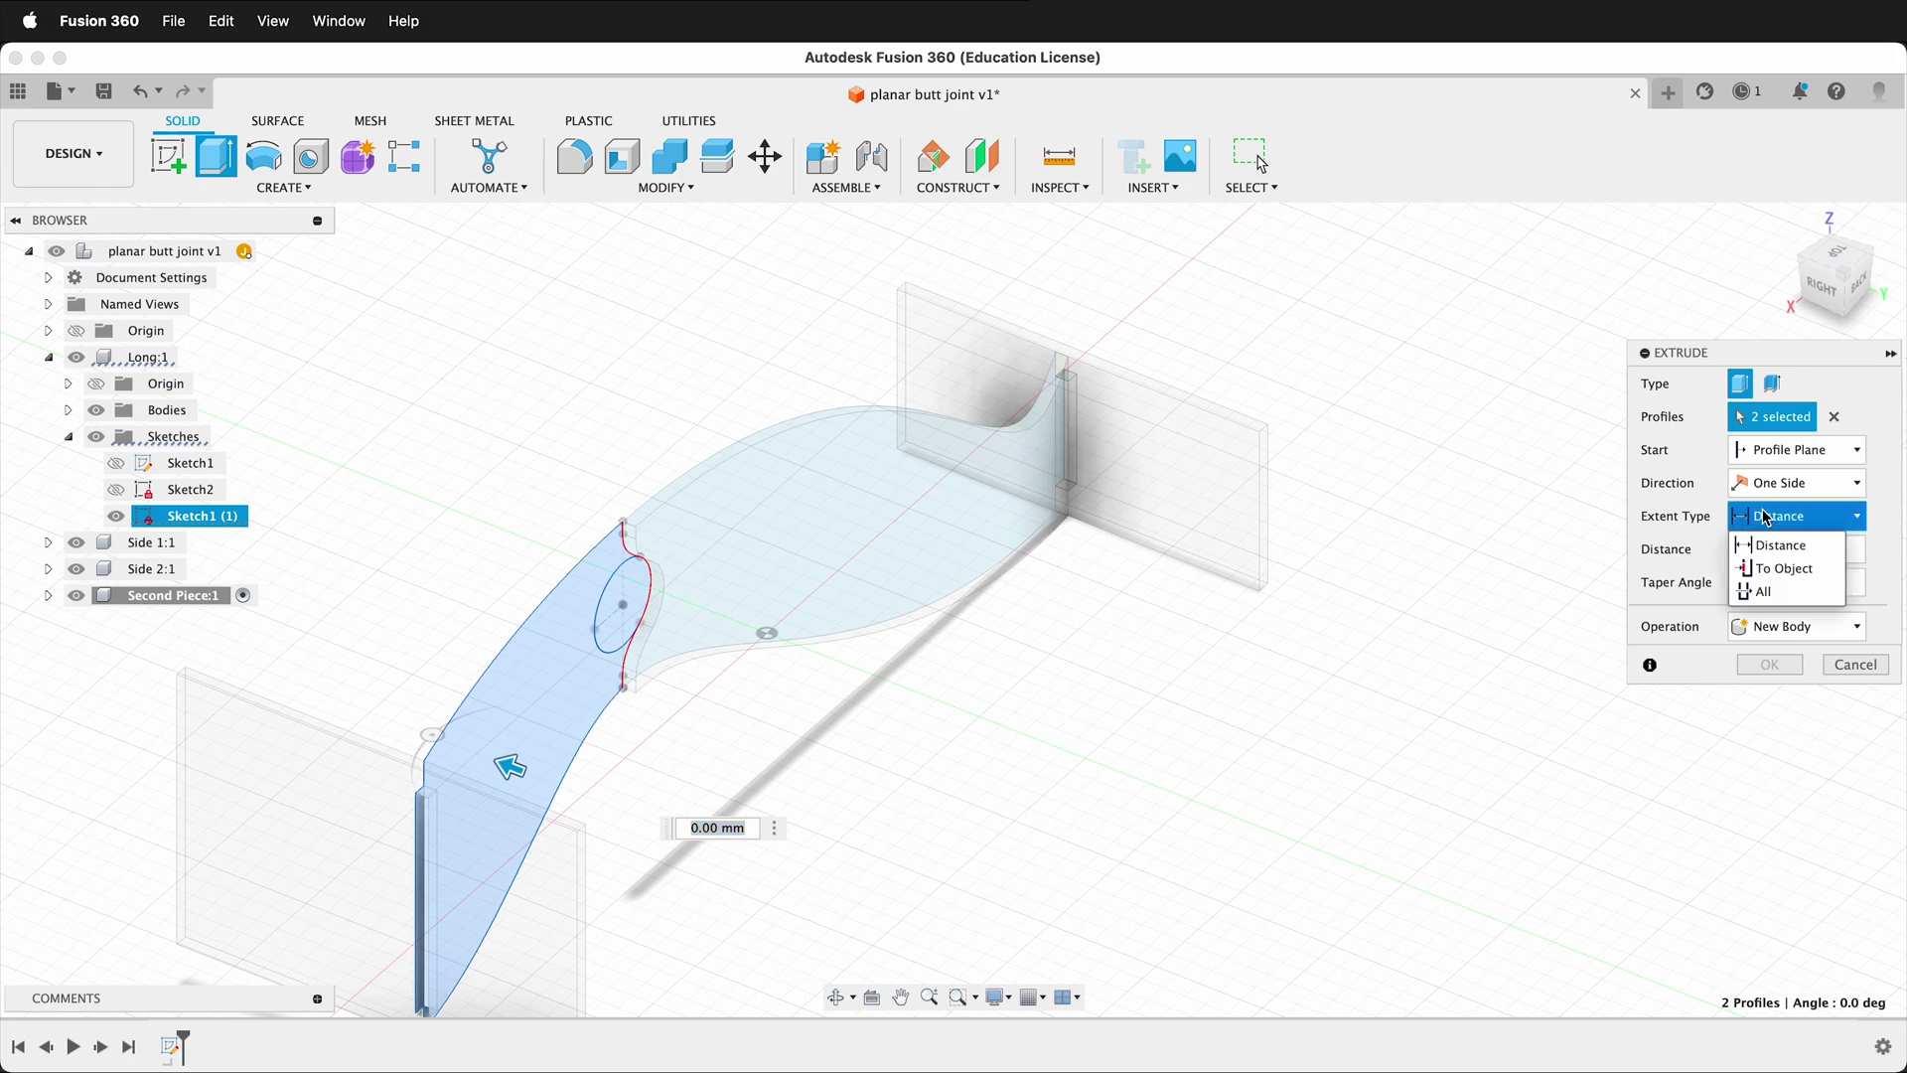
left_click(1778, 564)
left_click(779, 541)
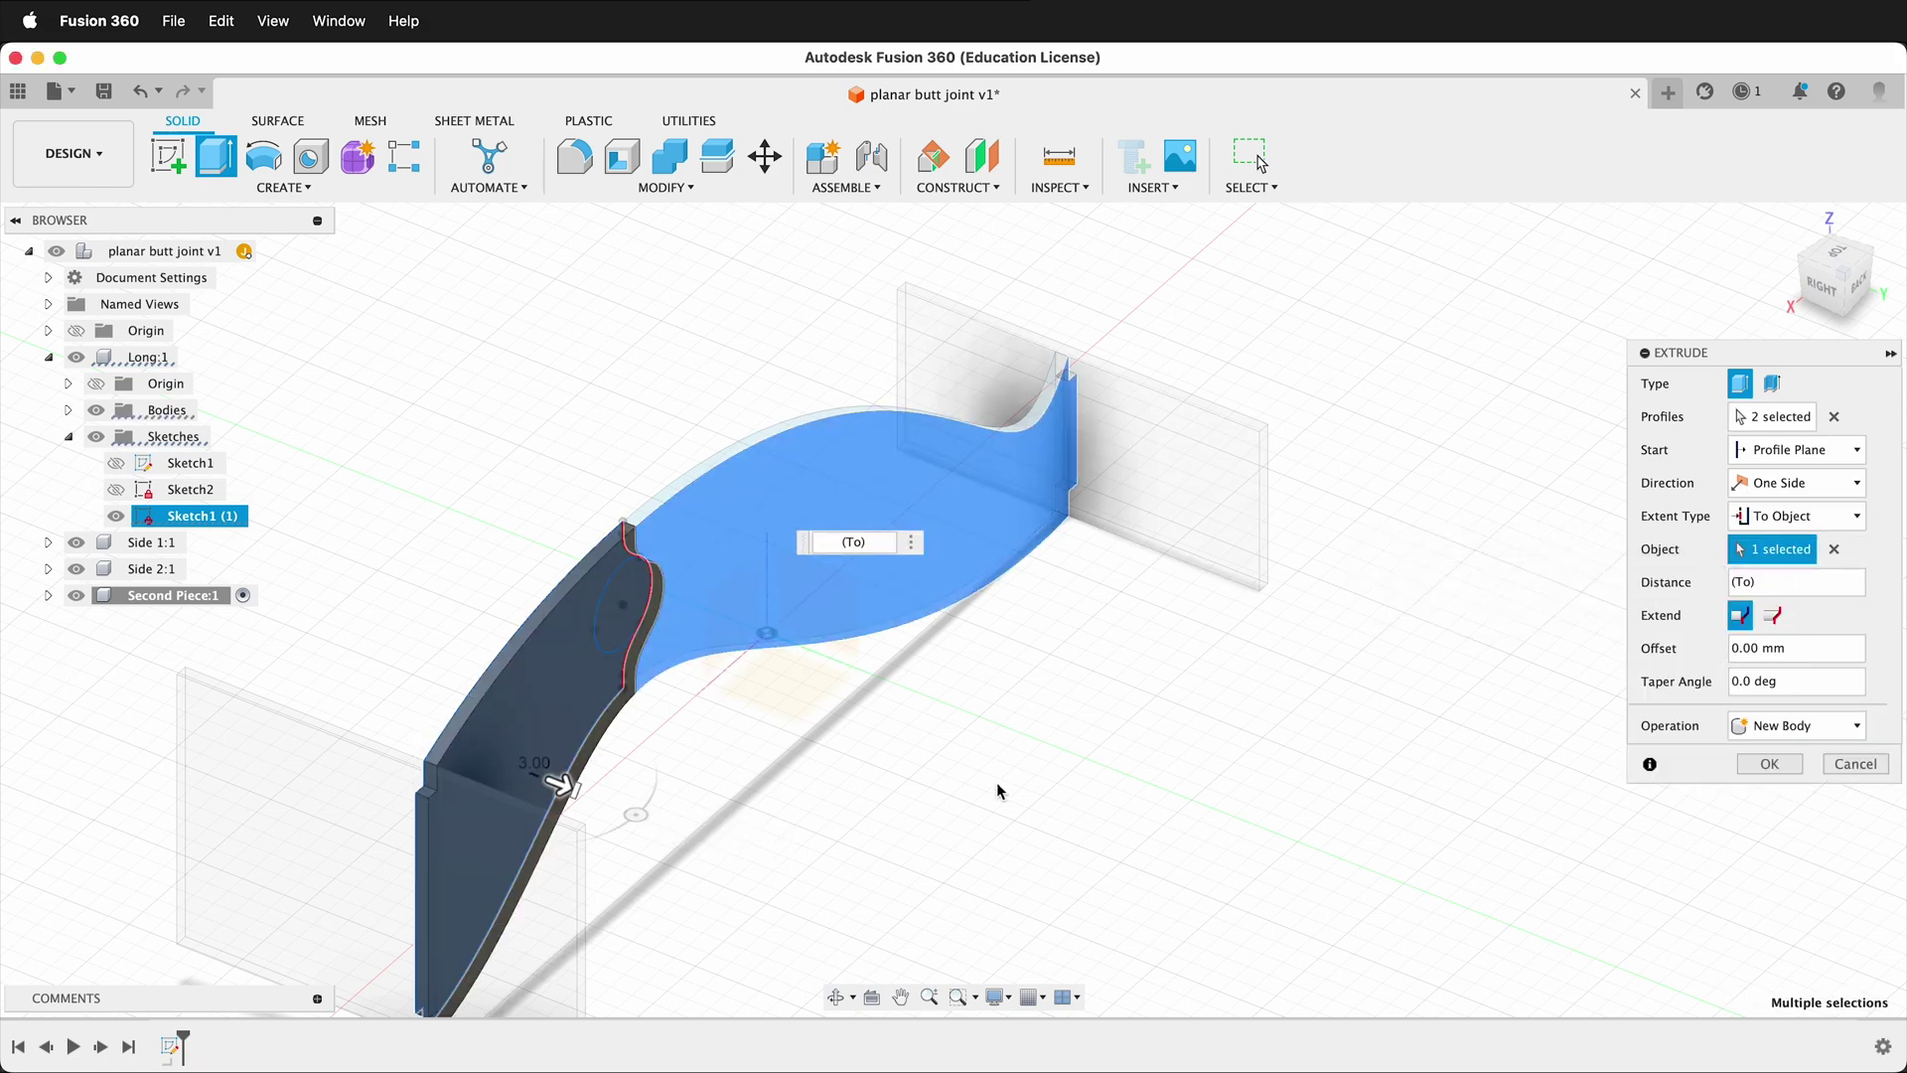
left_click(1764, 767)
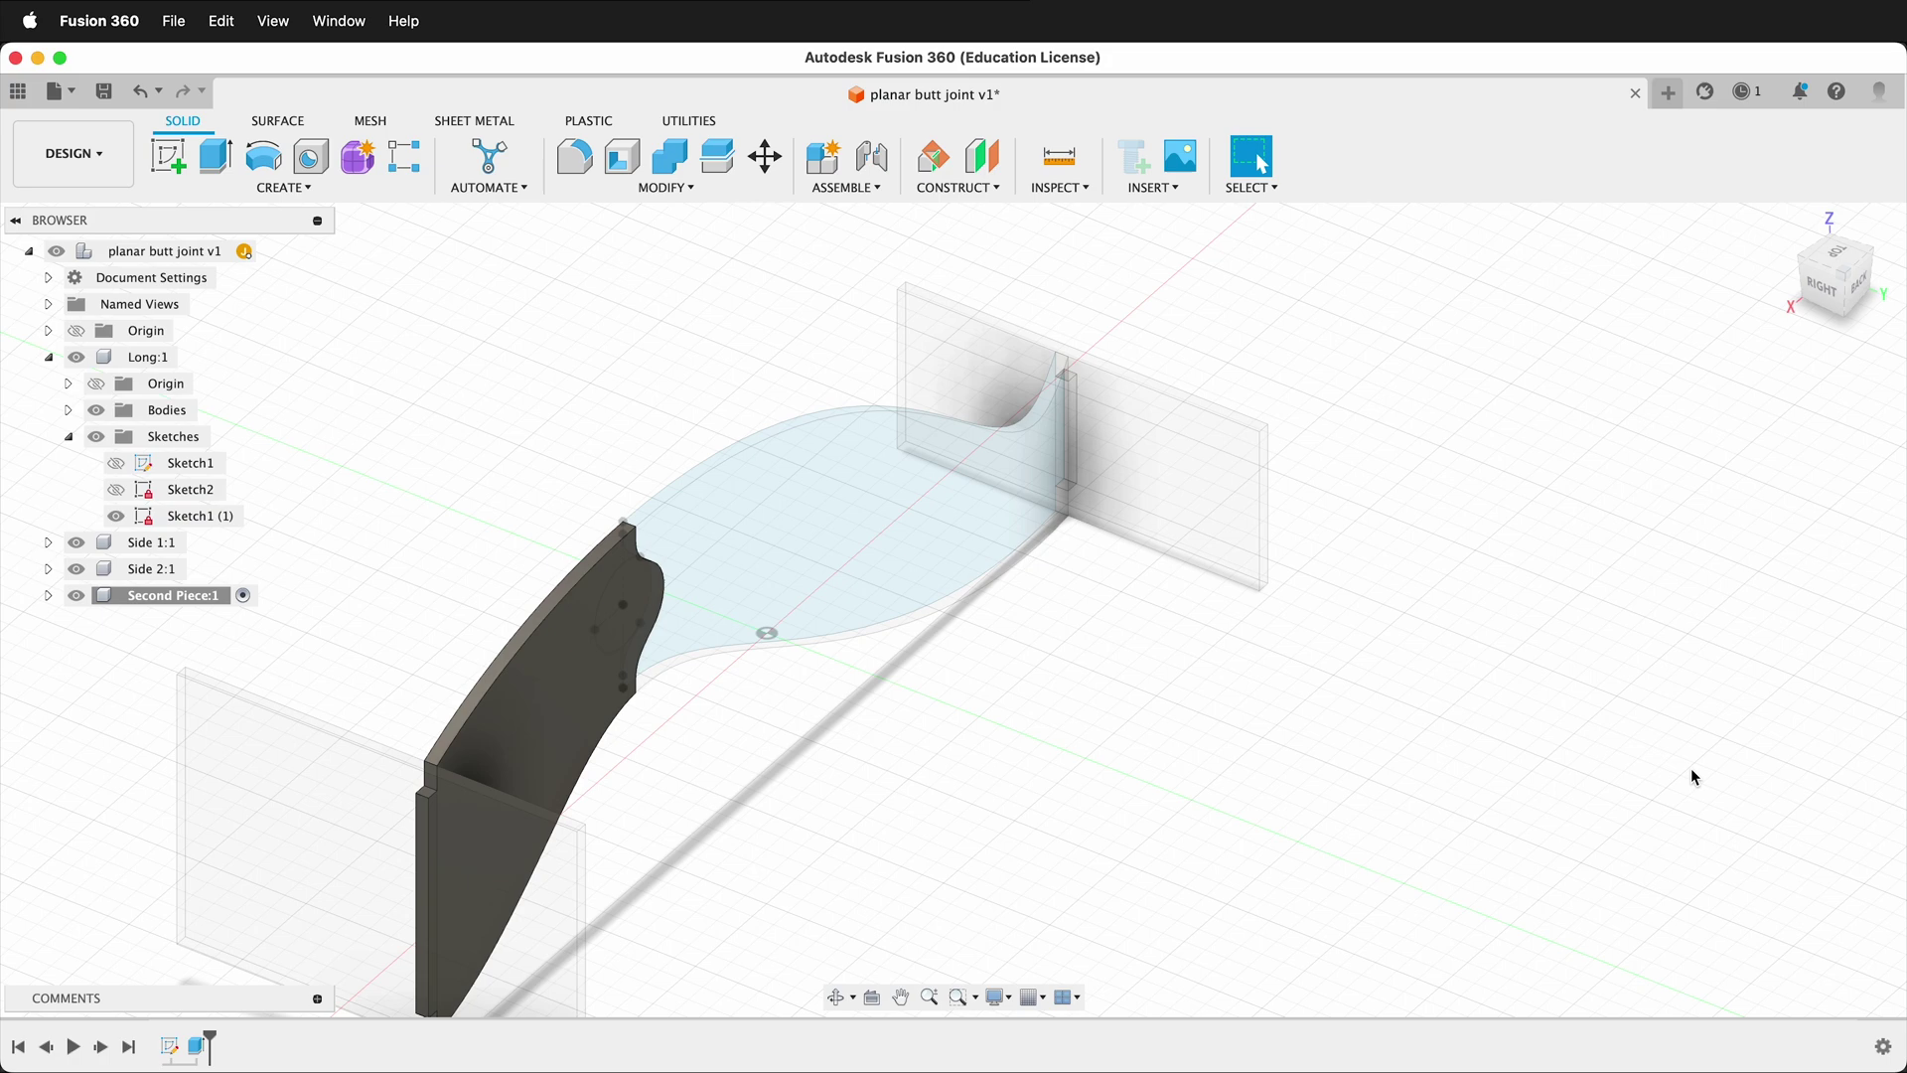
Step: Turn on Display Component Colors with the root assembly active
left_click(271, 253)
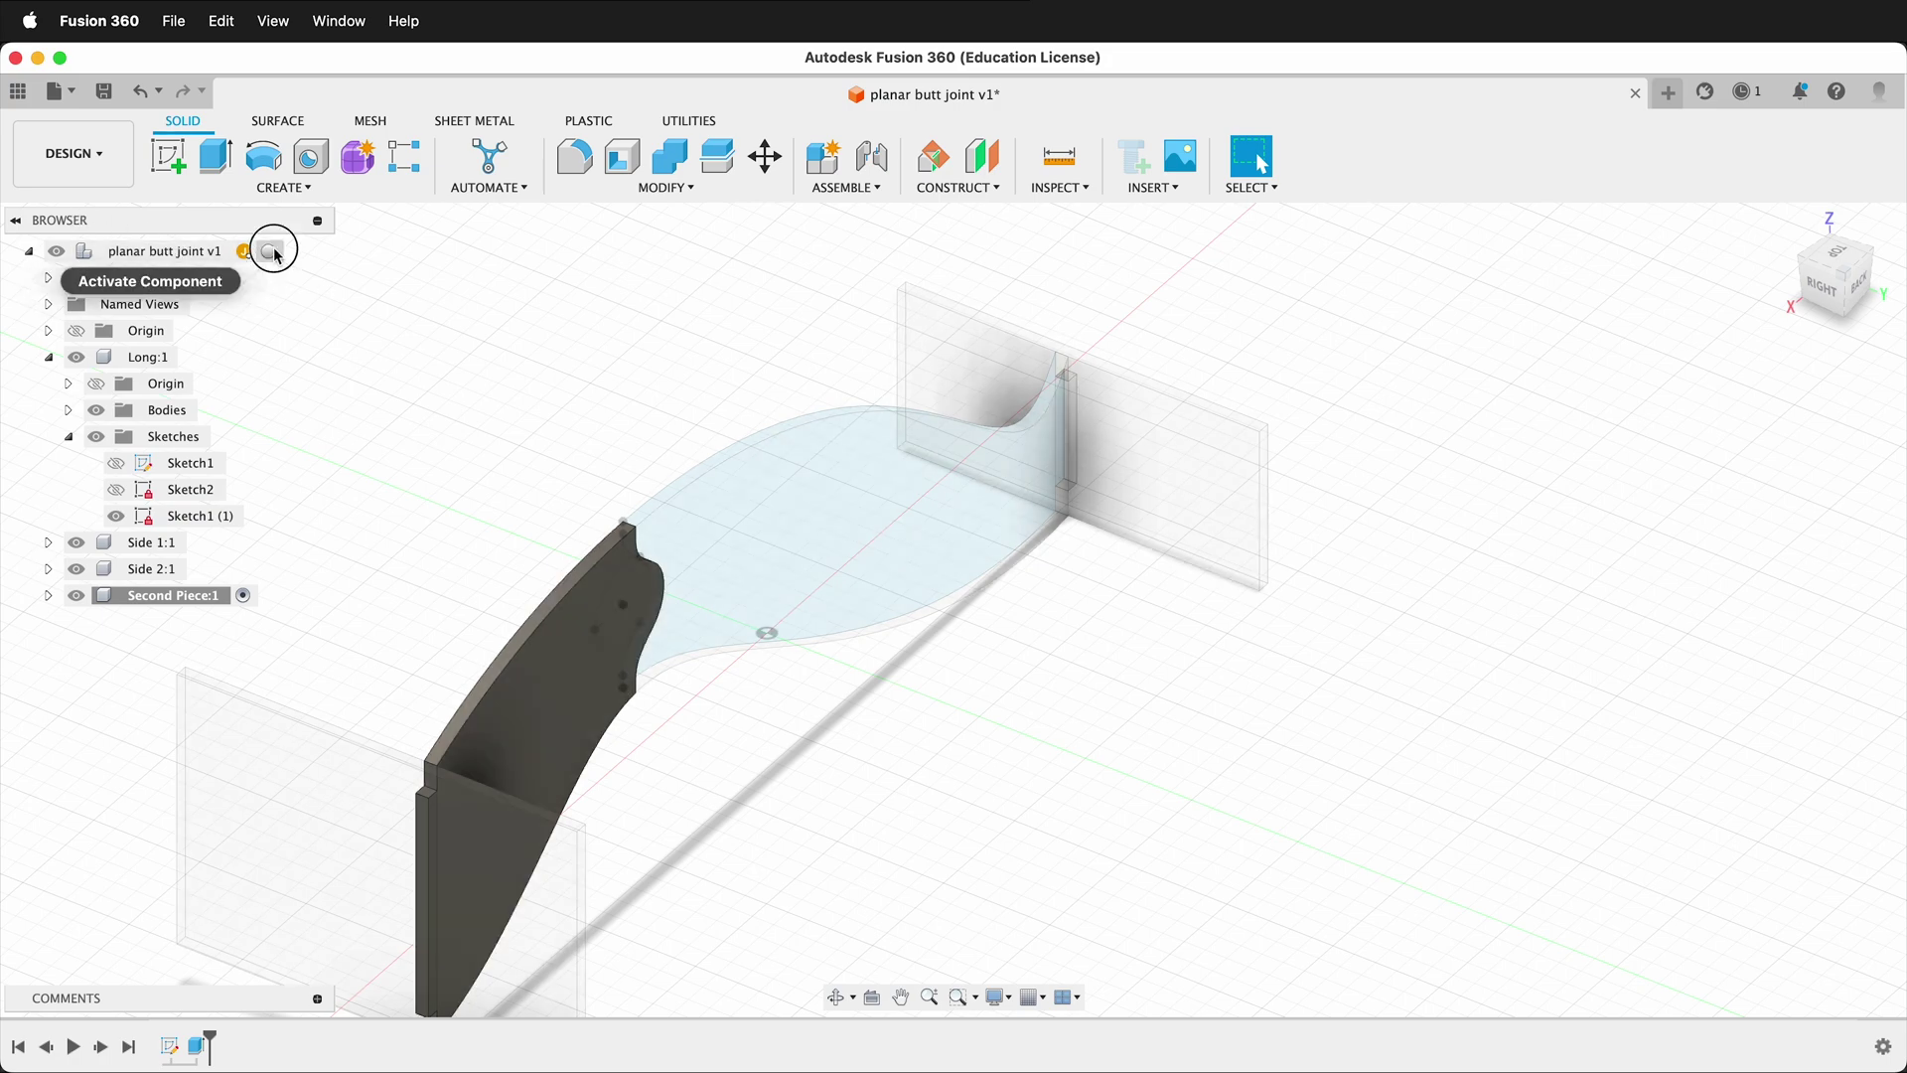
left_click(1063, 194)
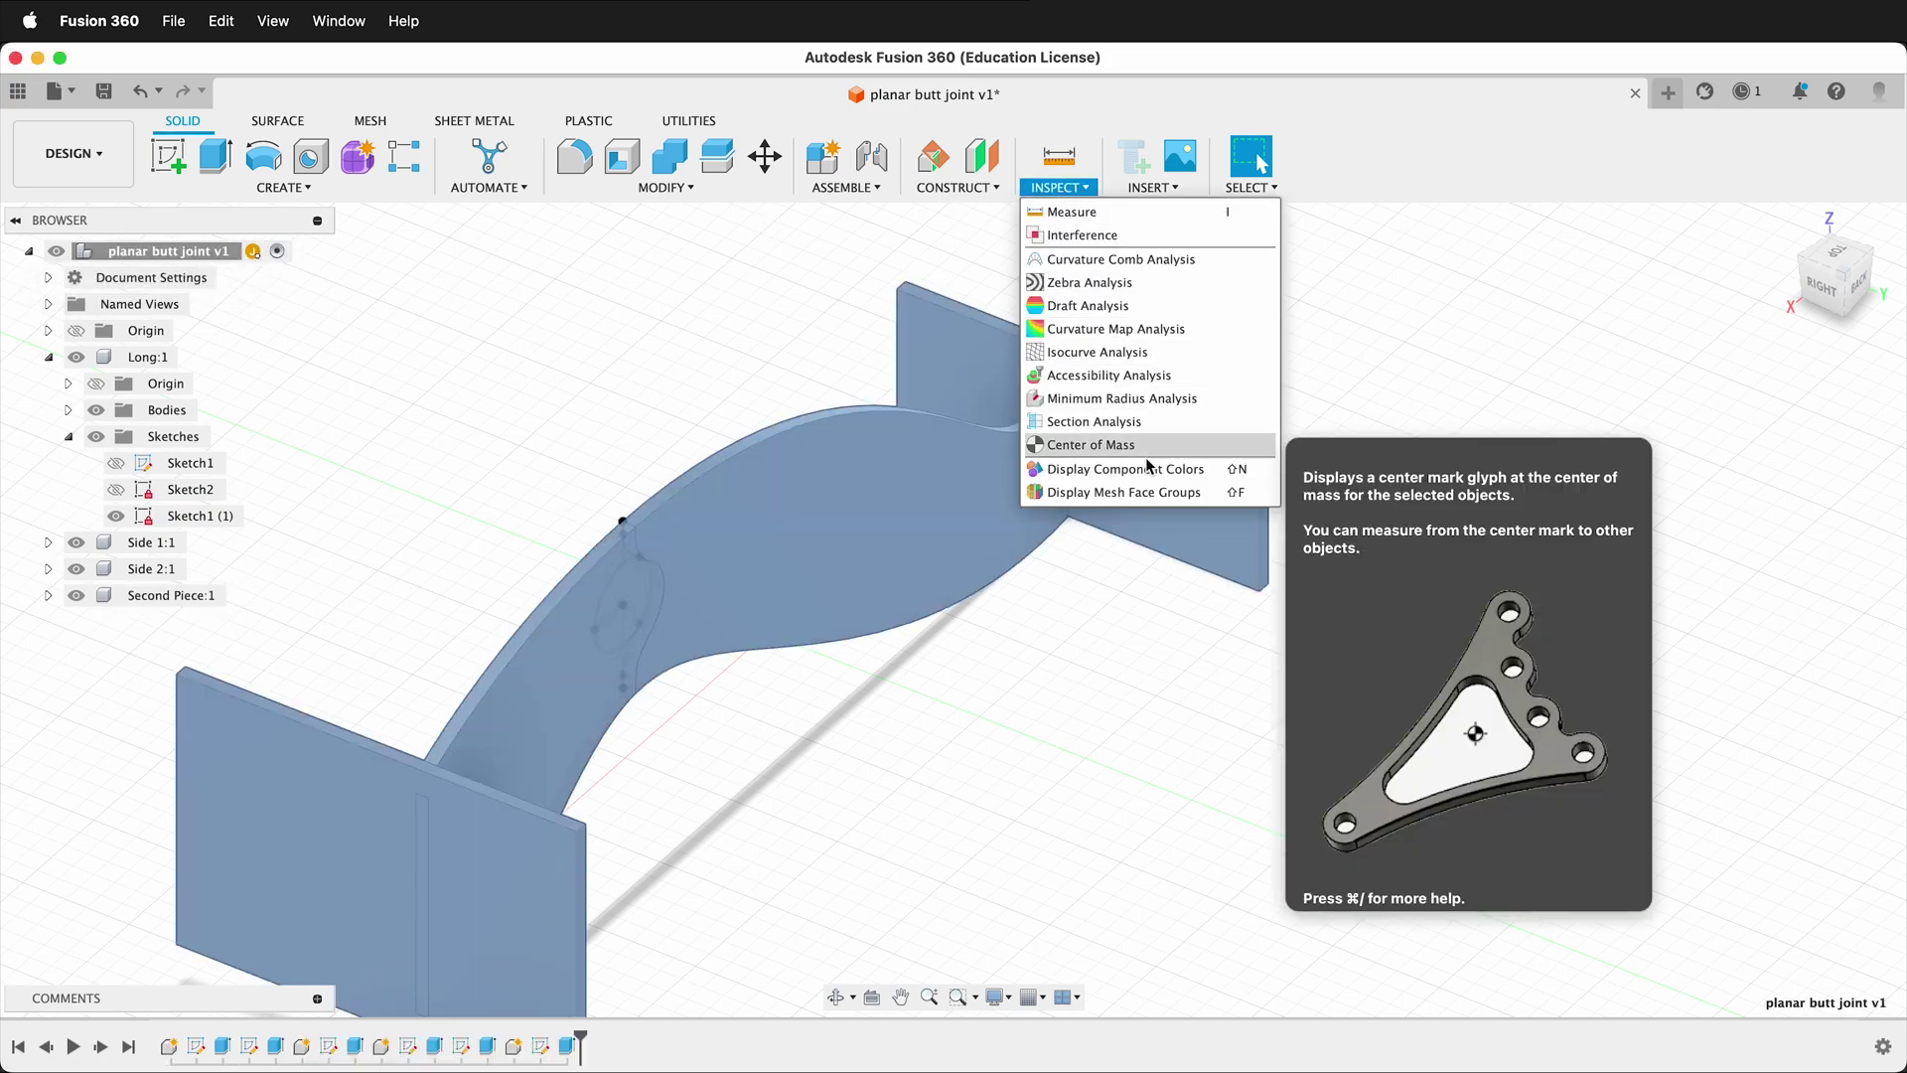
left_click(1134, 473)
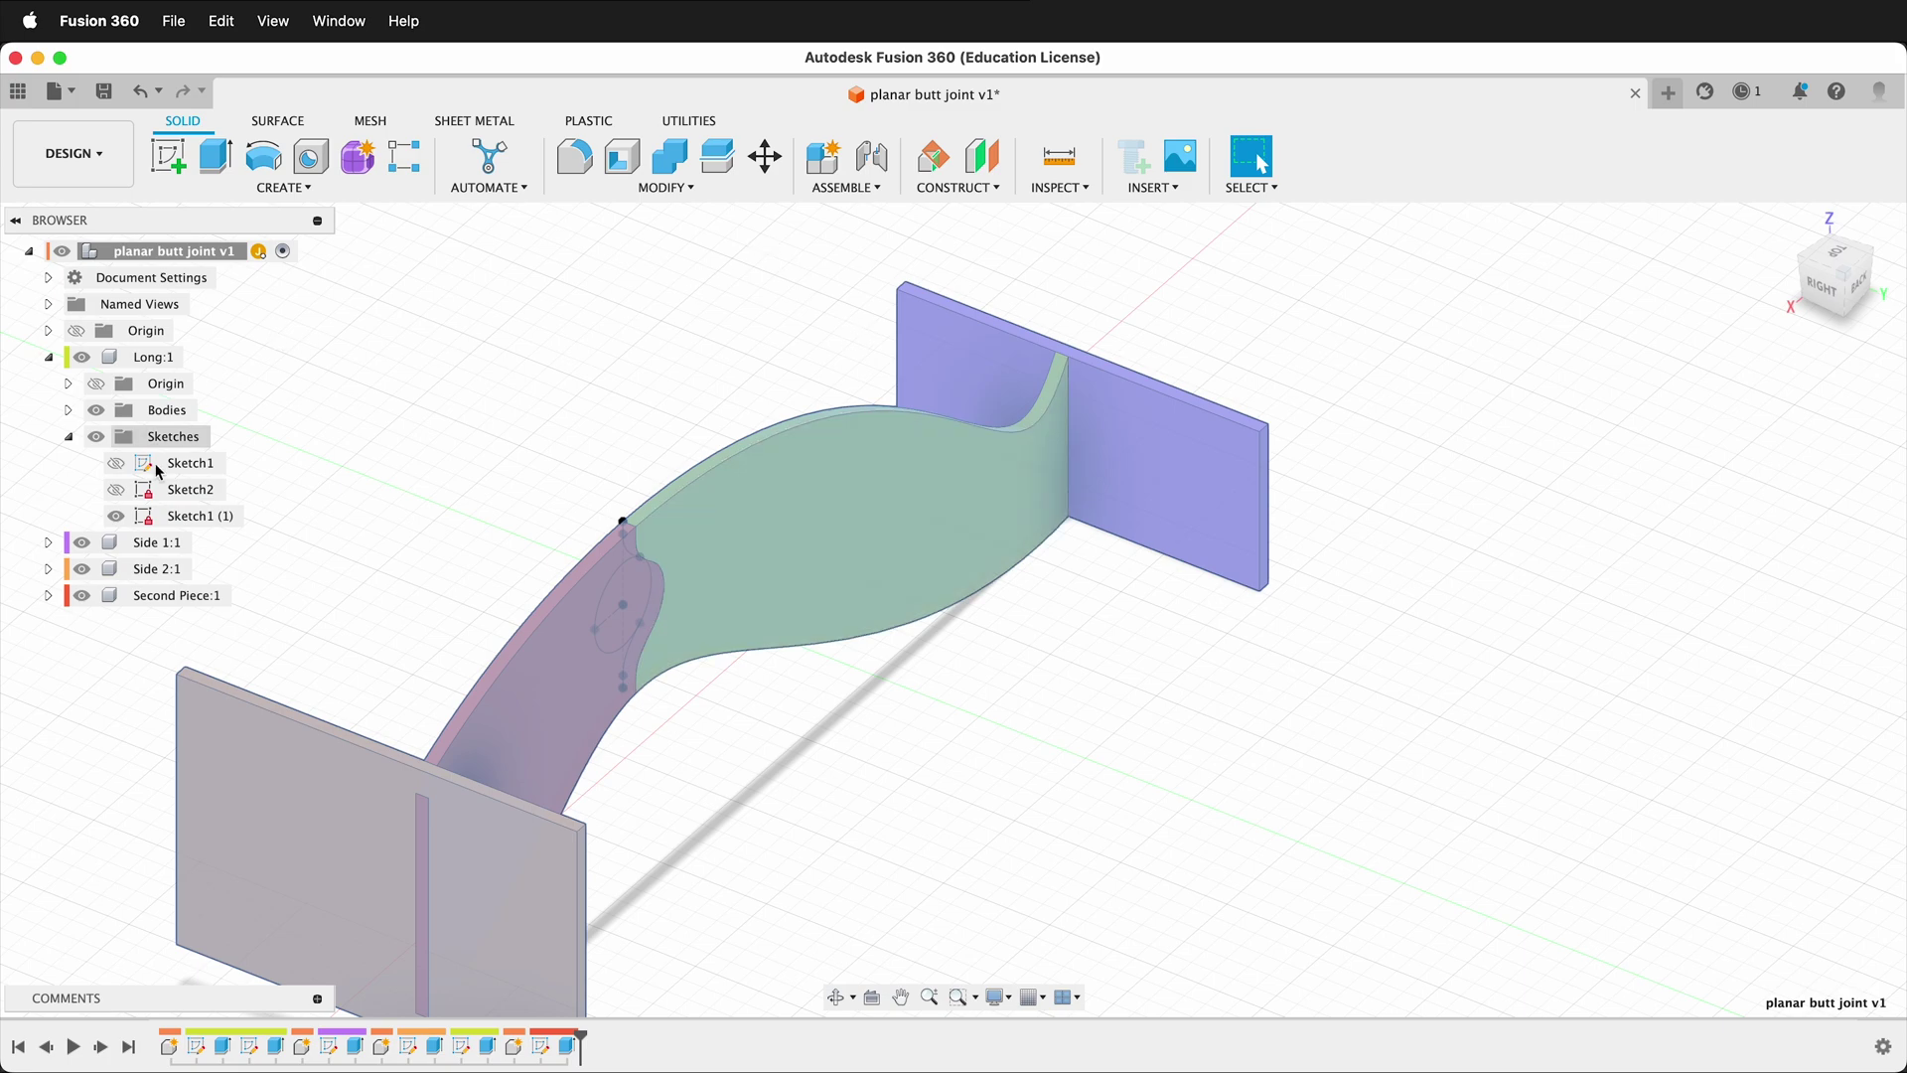
Step: Hide Sketch1 (1) and orbit to view the green and red pieces meeting at the key
left_click(116, 515)
mouse_move(417, 455)
middle_mouse_down("shift")
mouse_move(779, 370)
mouse_move(874, 443)
middle_mouse_up("shift")
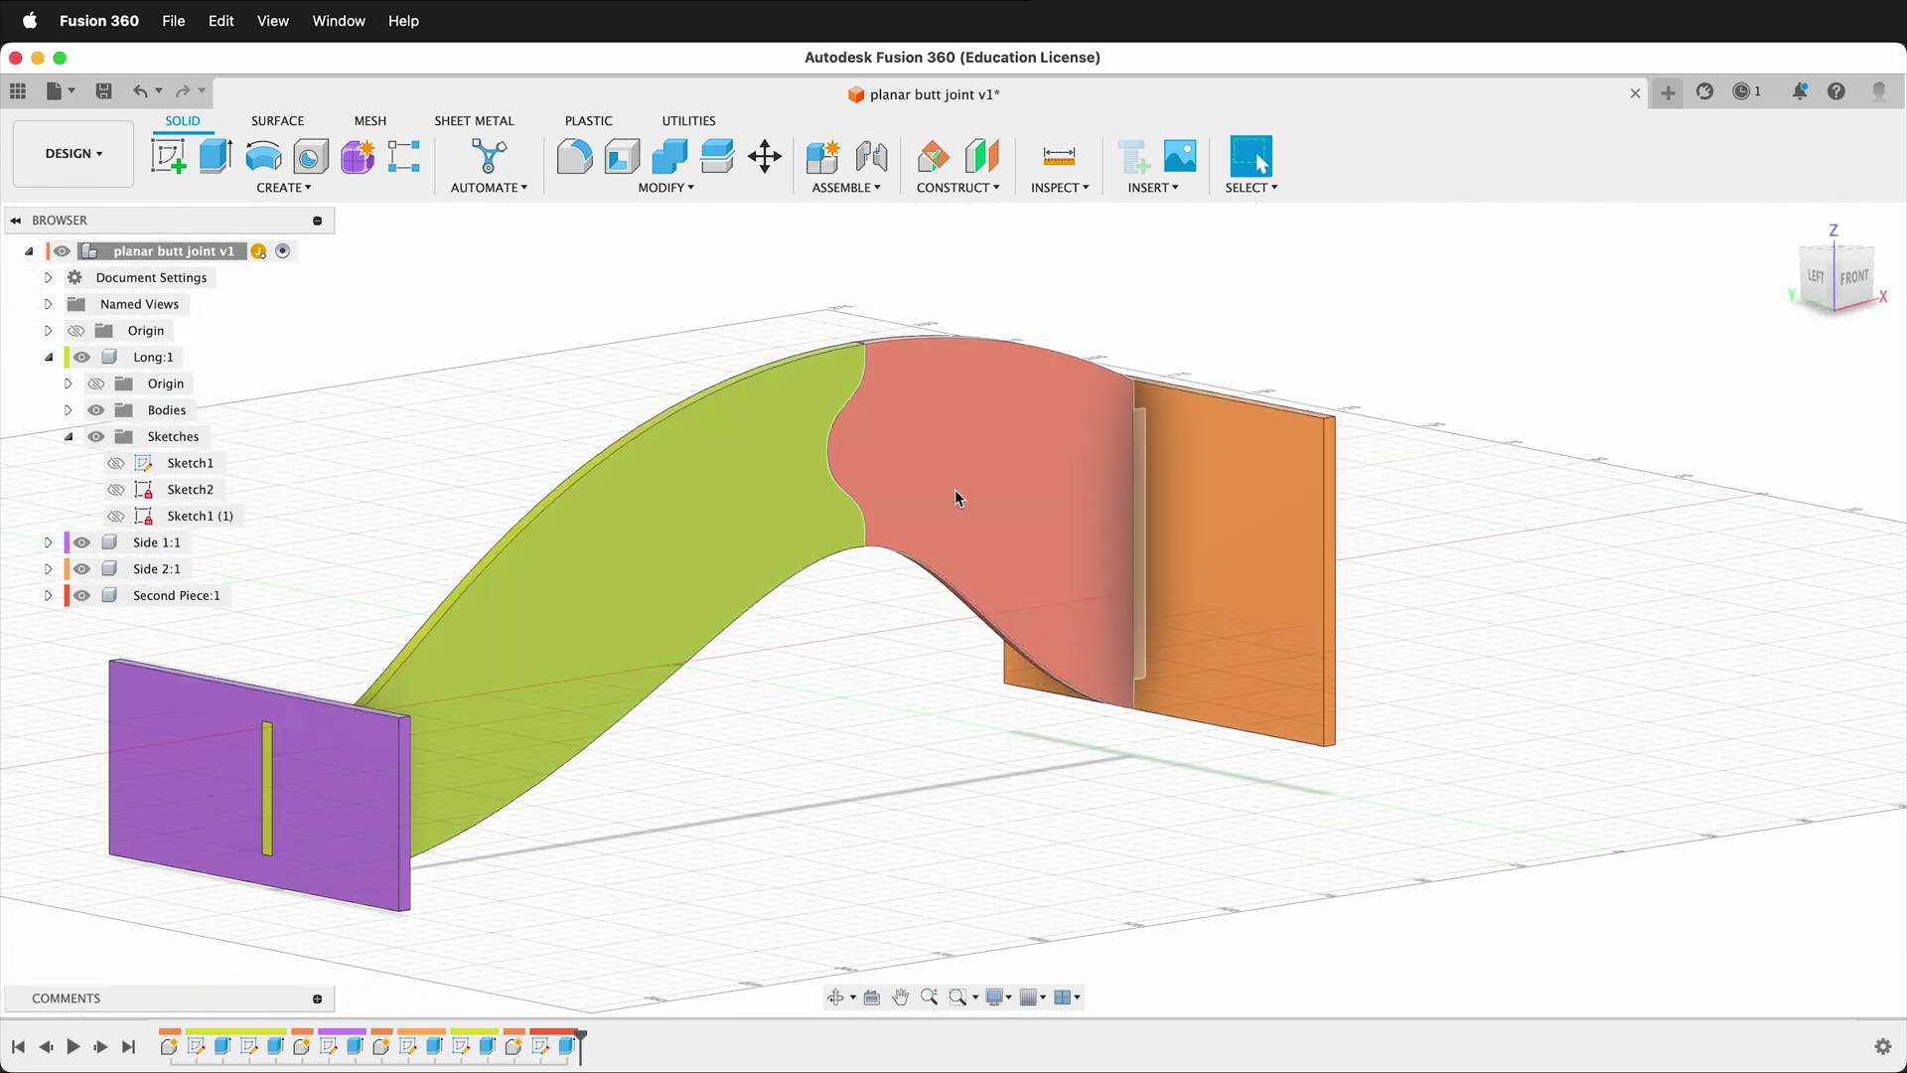
middle_click_drag(958, 493, 861, 382, "shift")
scroll(861, 383, "up", 5)
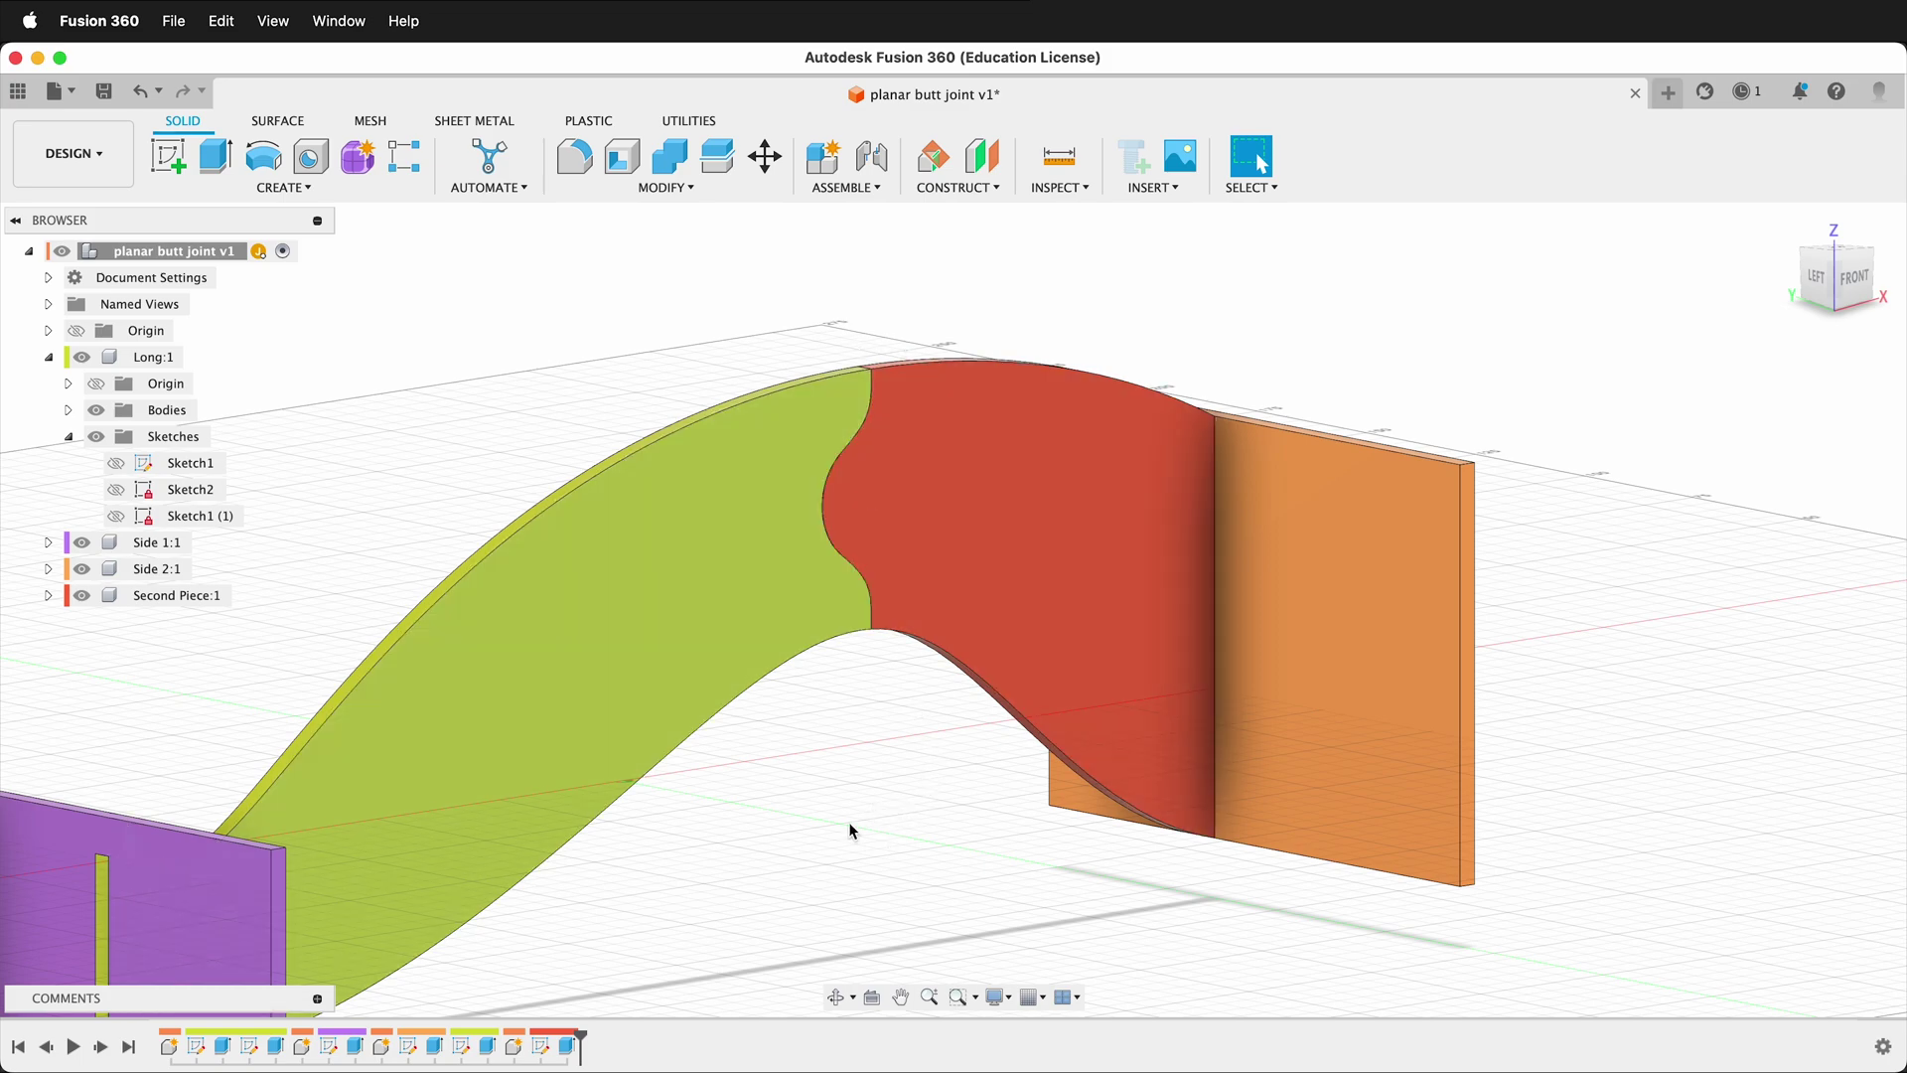
scroll(797, 808, "up", 3)
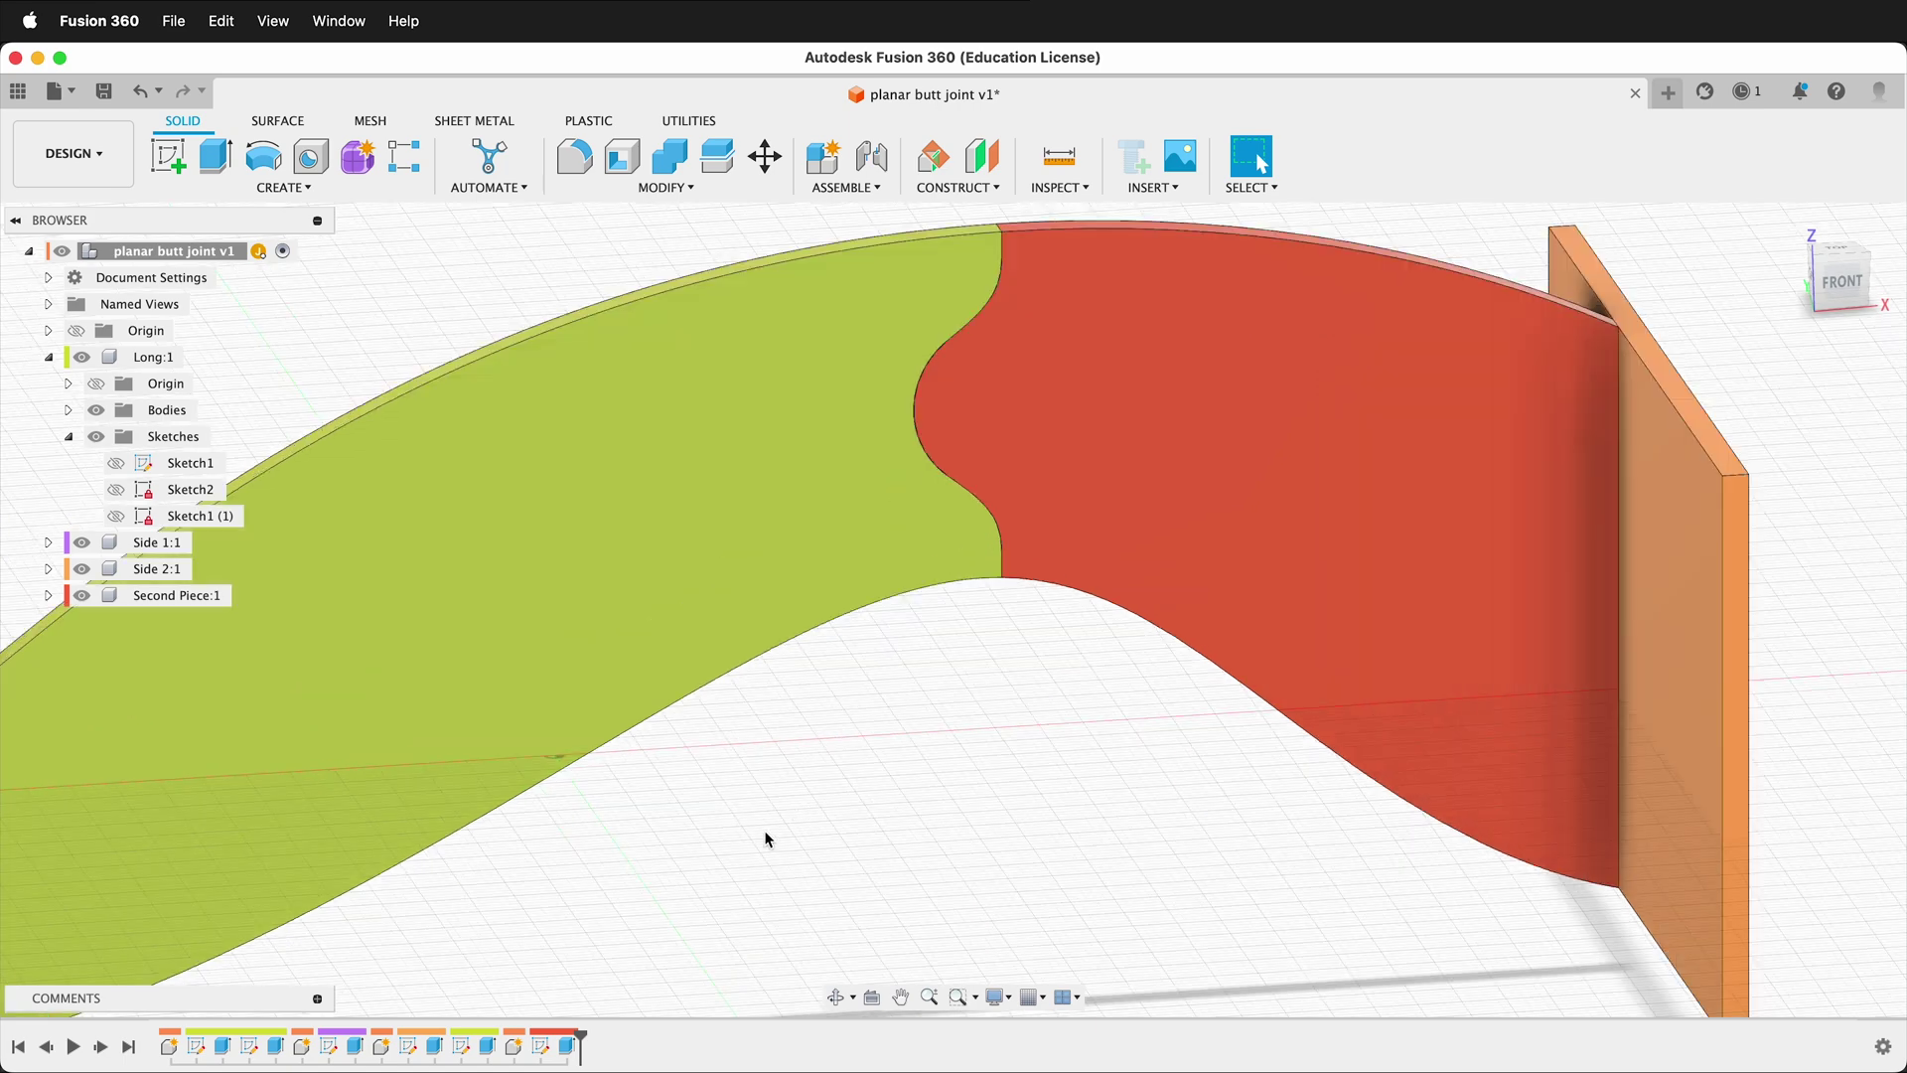
scroll(767, 839, "down", 3)
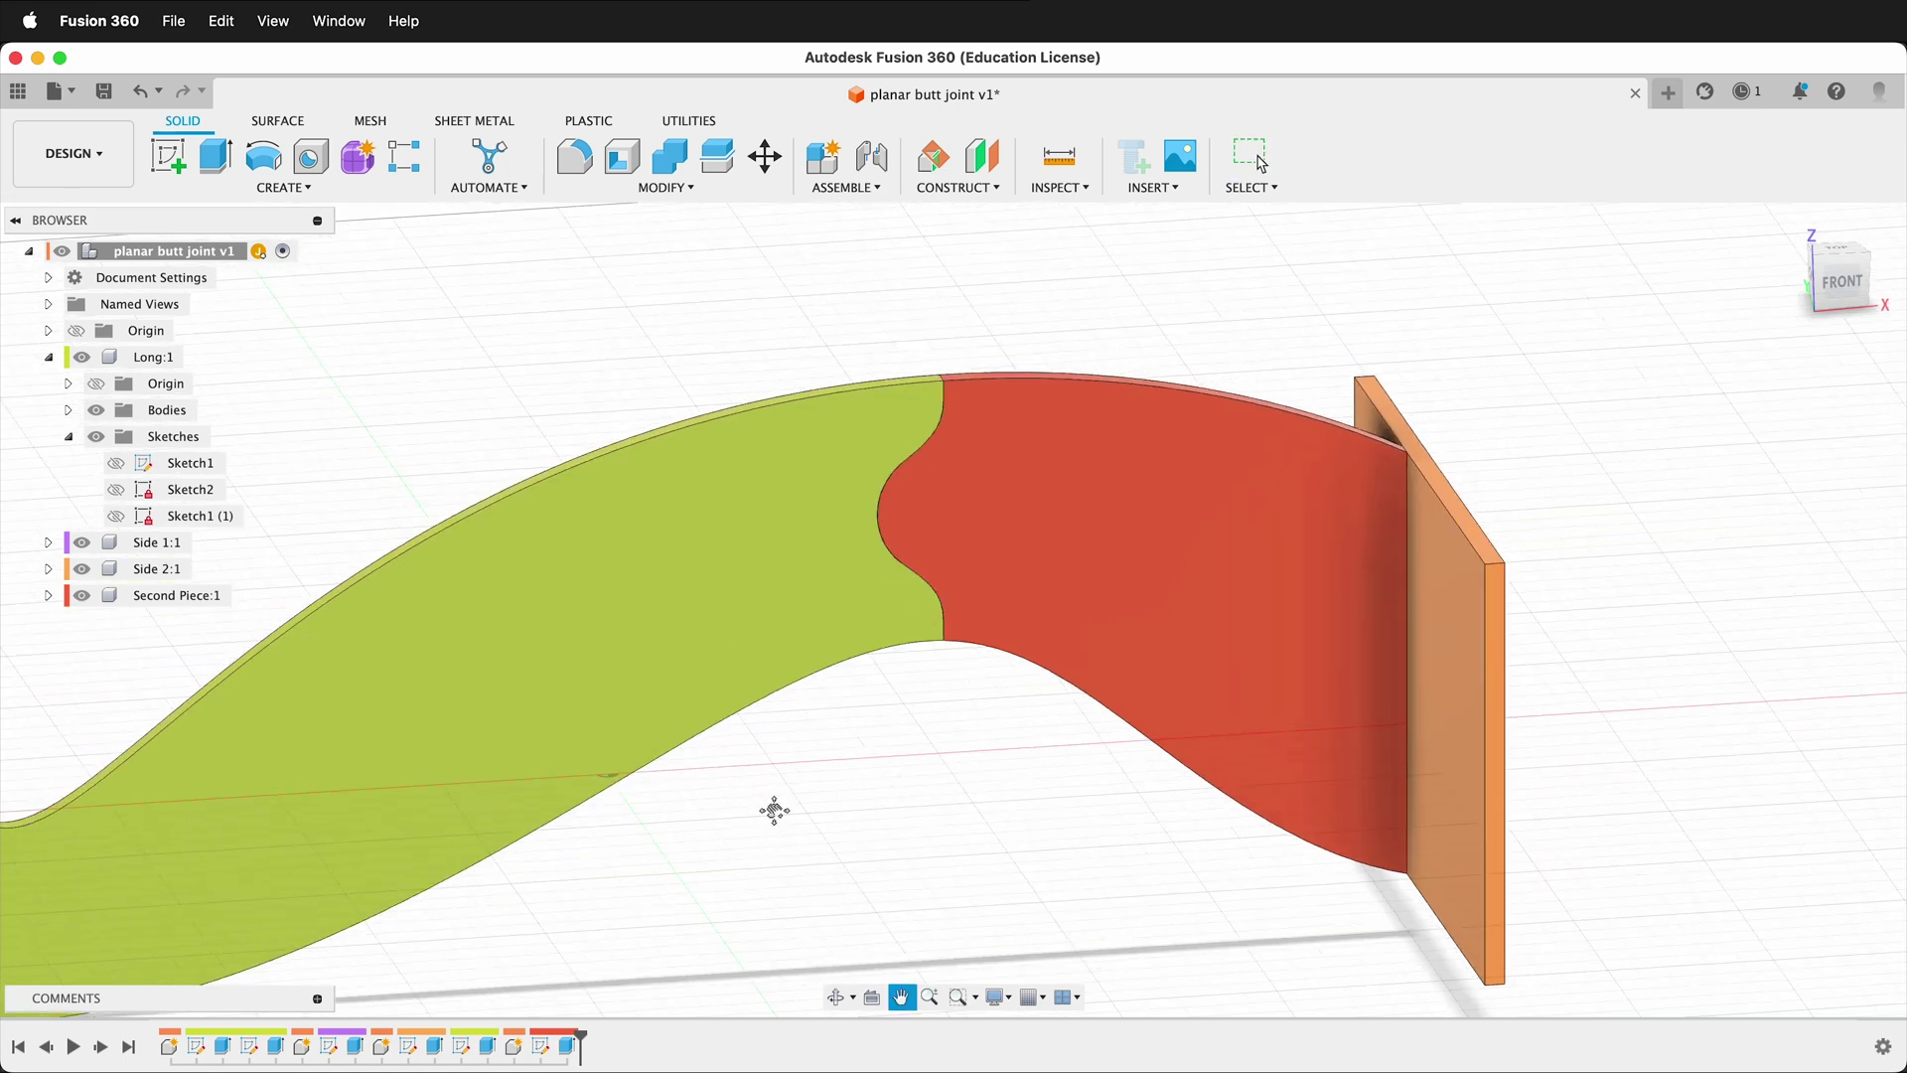